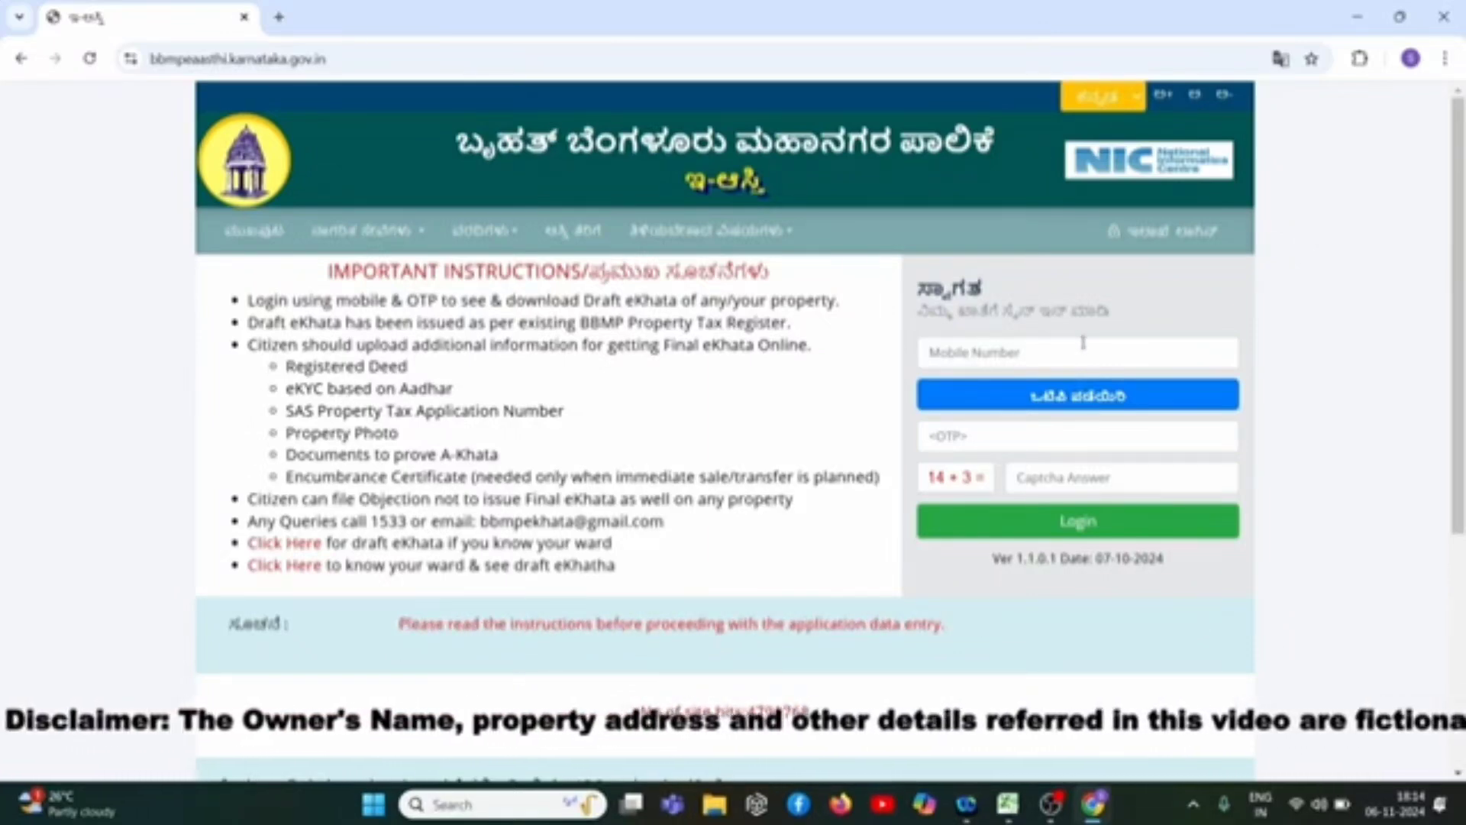
Reload the login page and request an OTP for the citizen's mobile number
left_click(345, 59)
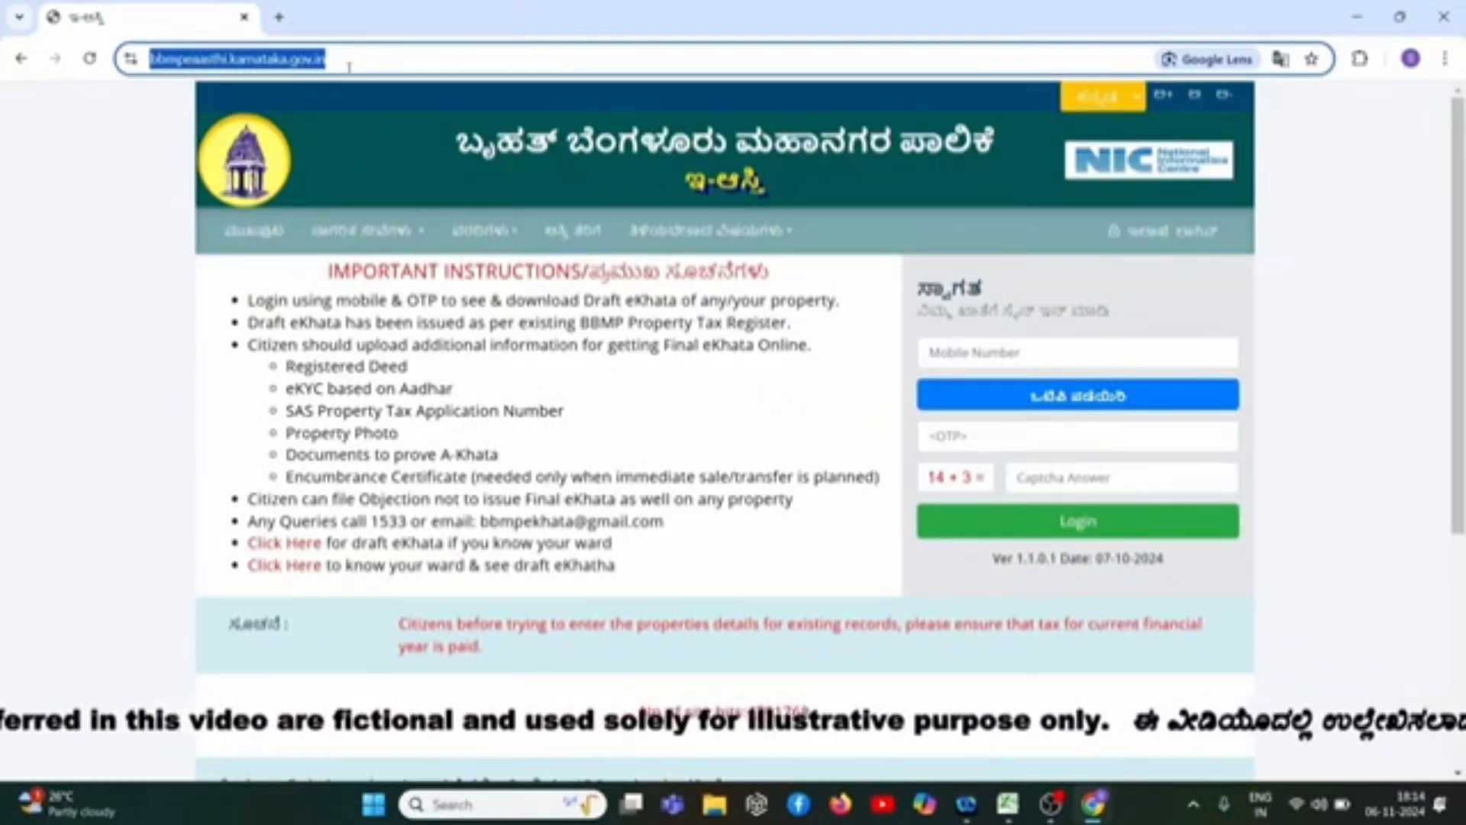
key("Return")
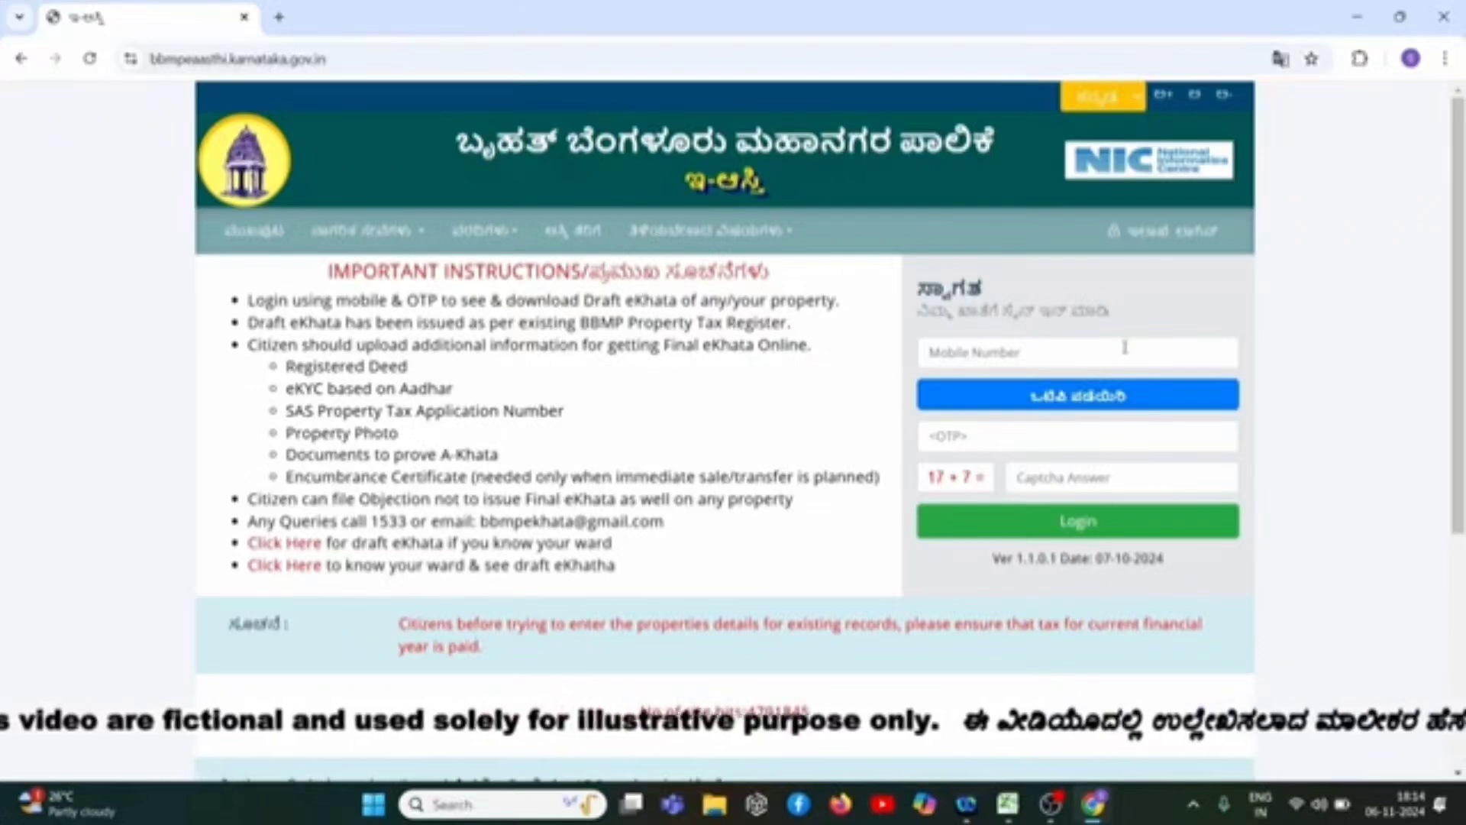
left_click(990, 348)
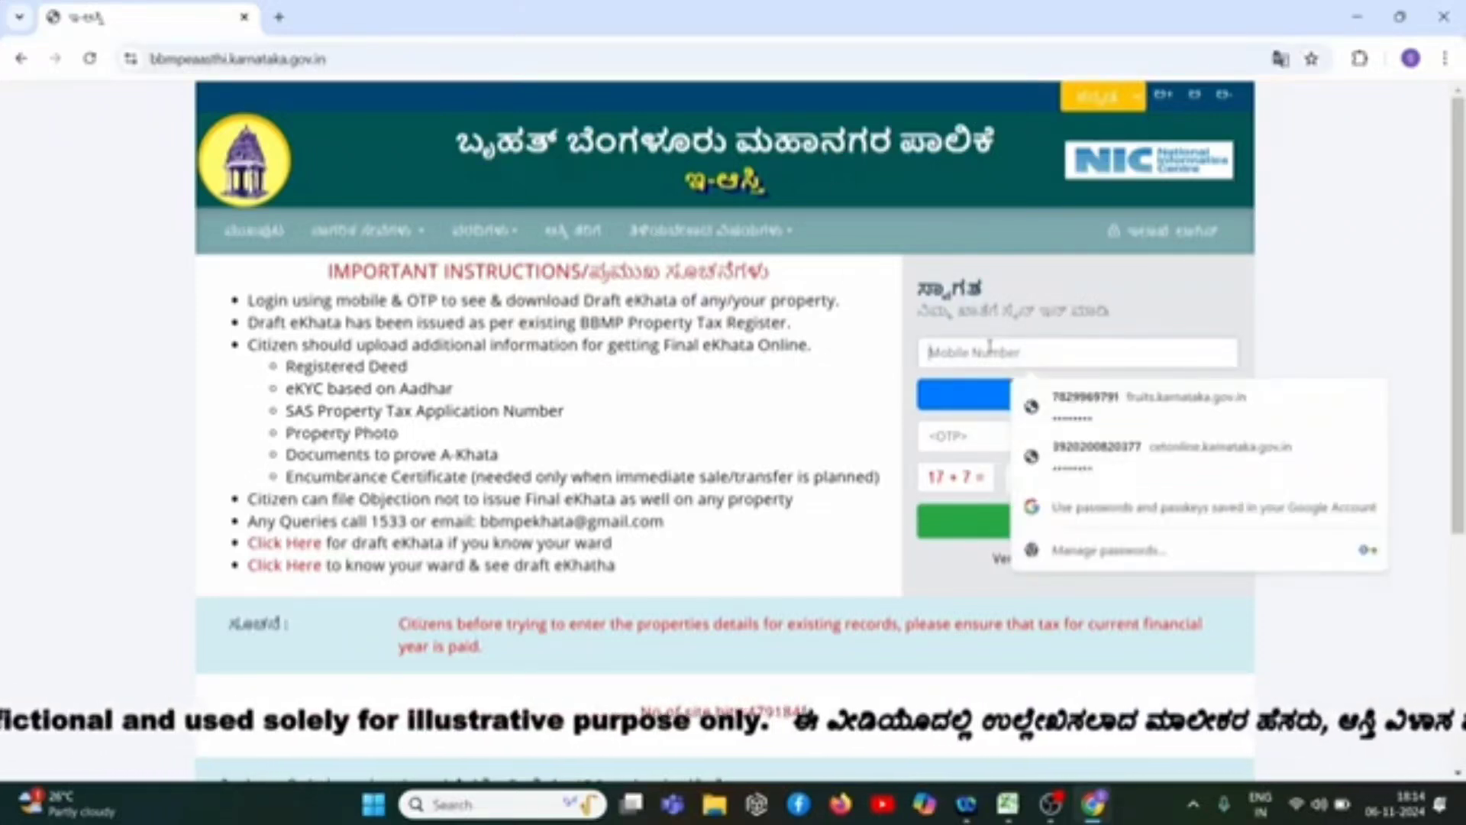
type("980")
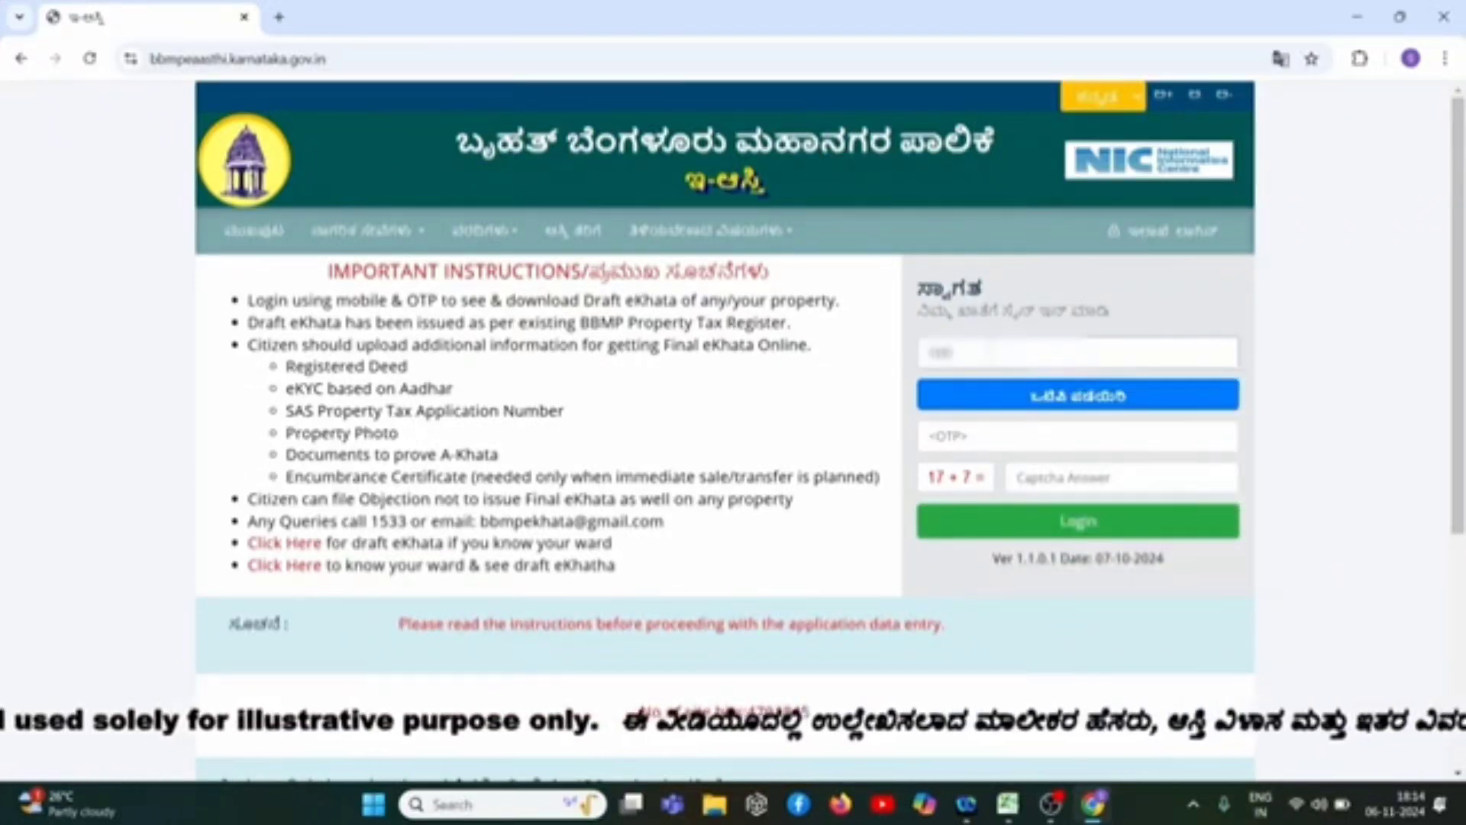
type("0000000")
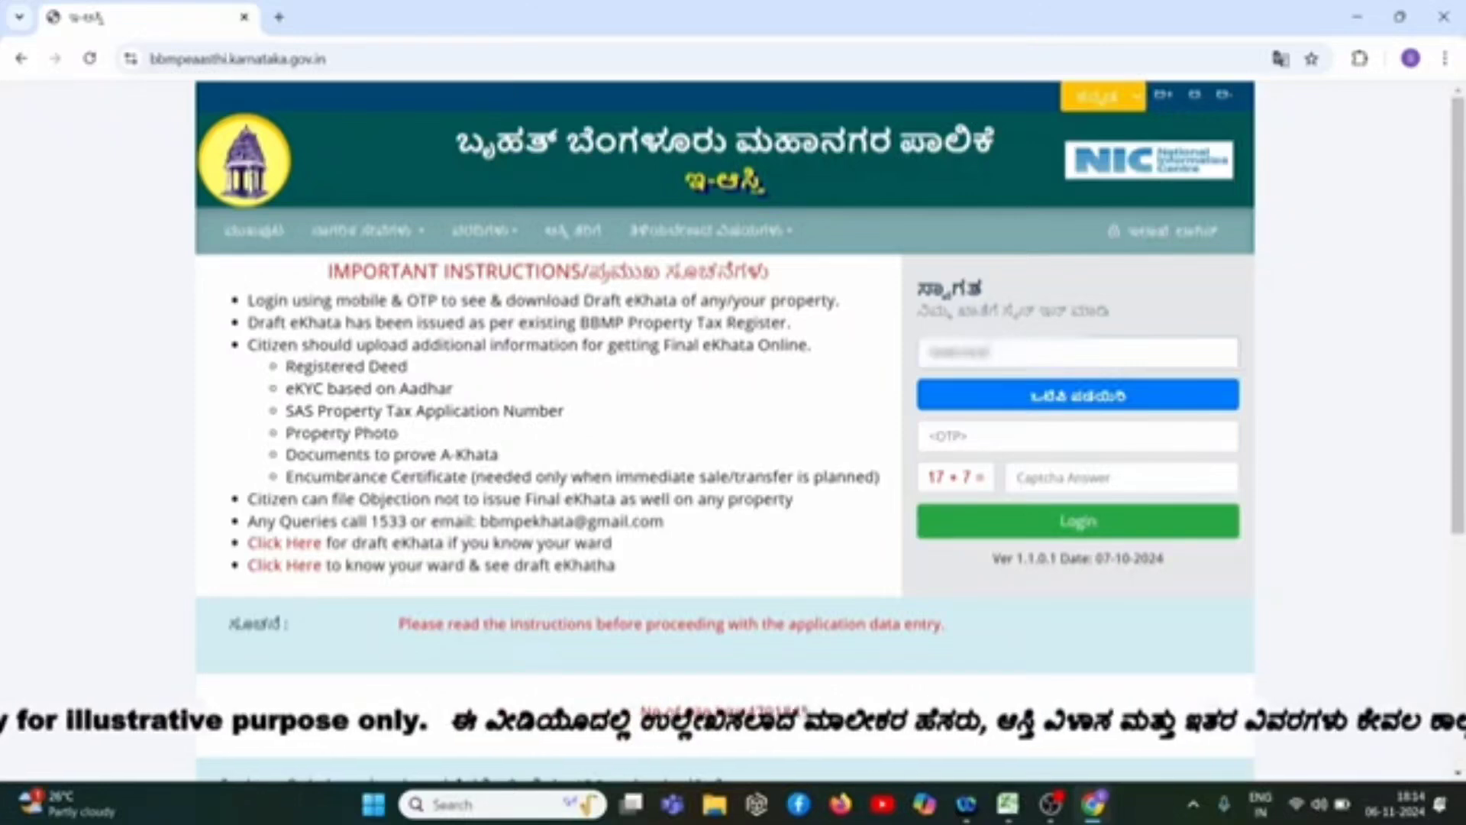
left_click(1070, 399)
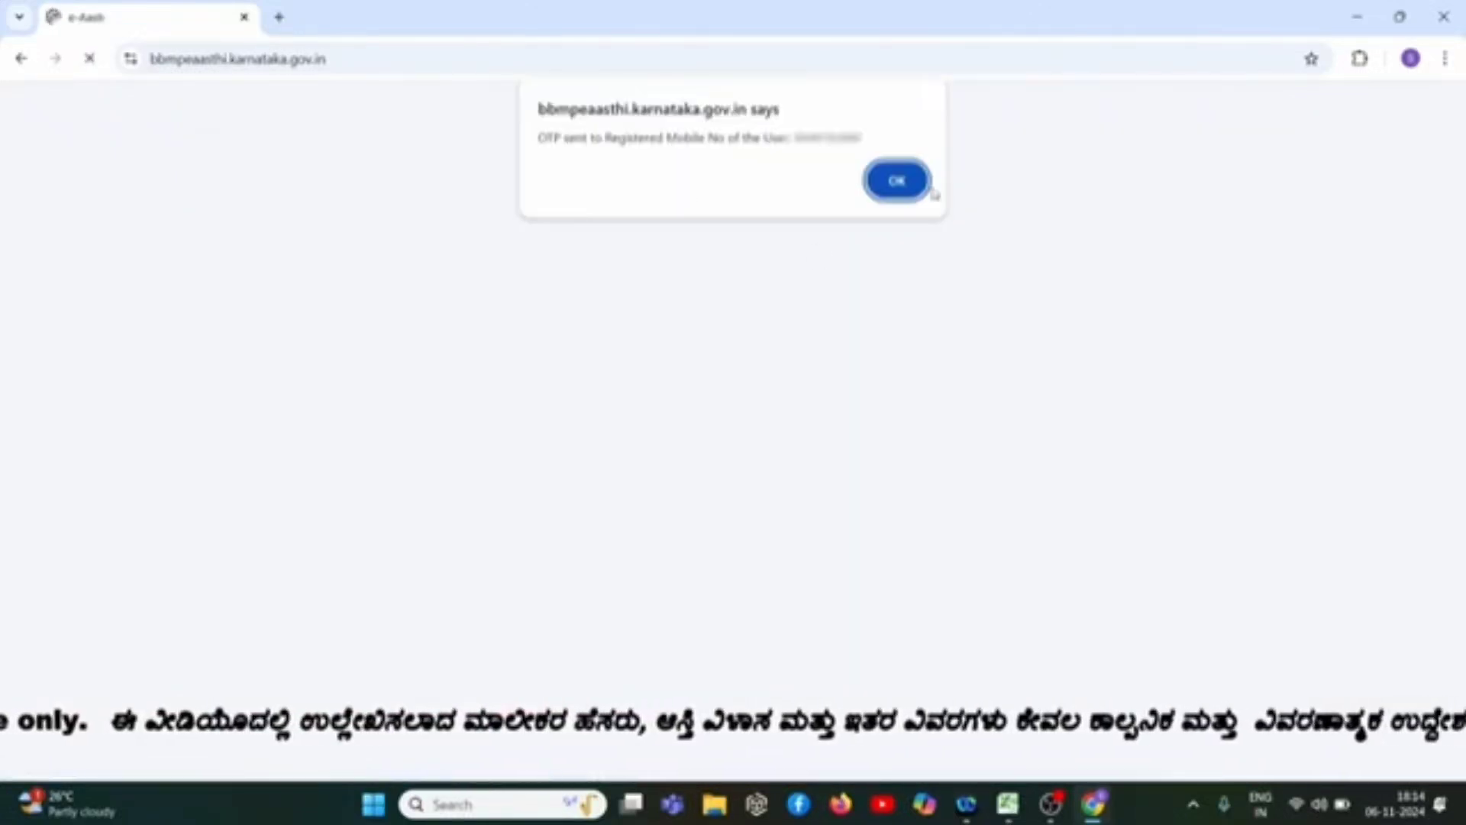
left_click(897, 181)
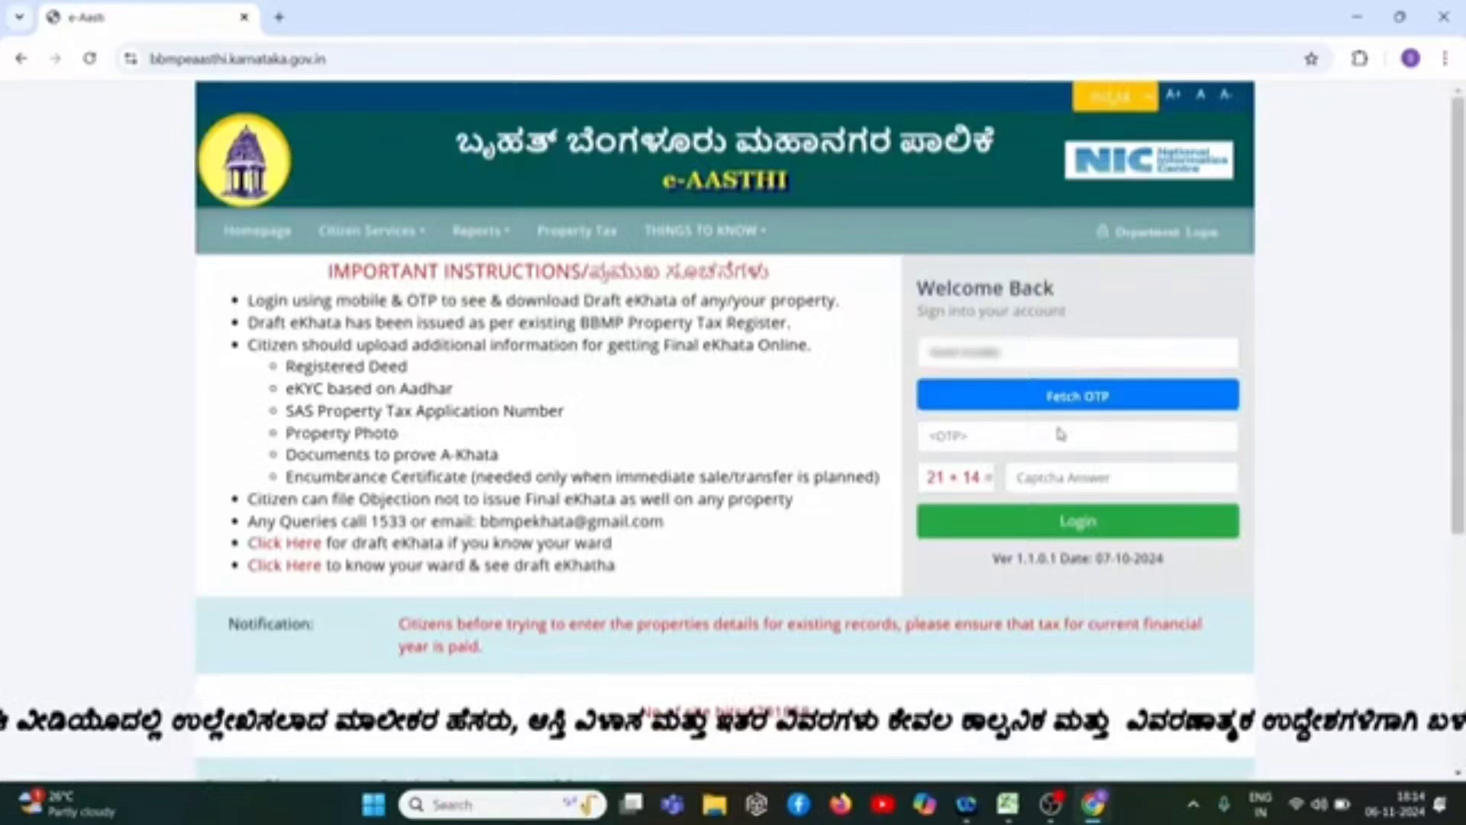
Enter the received OTP and captcha answer 35, then log in
left_click(984, 431)
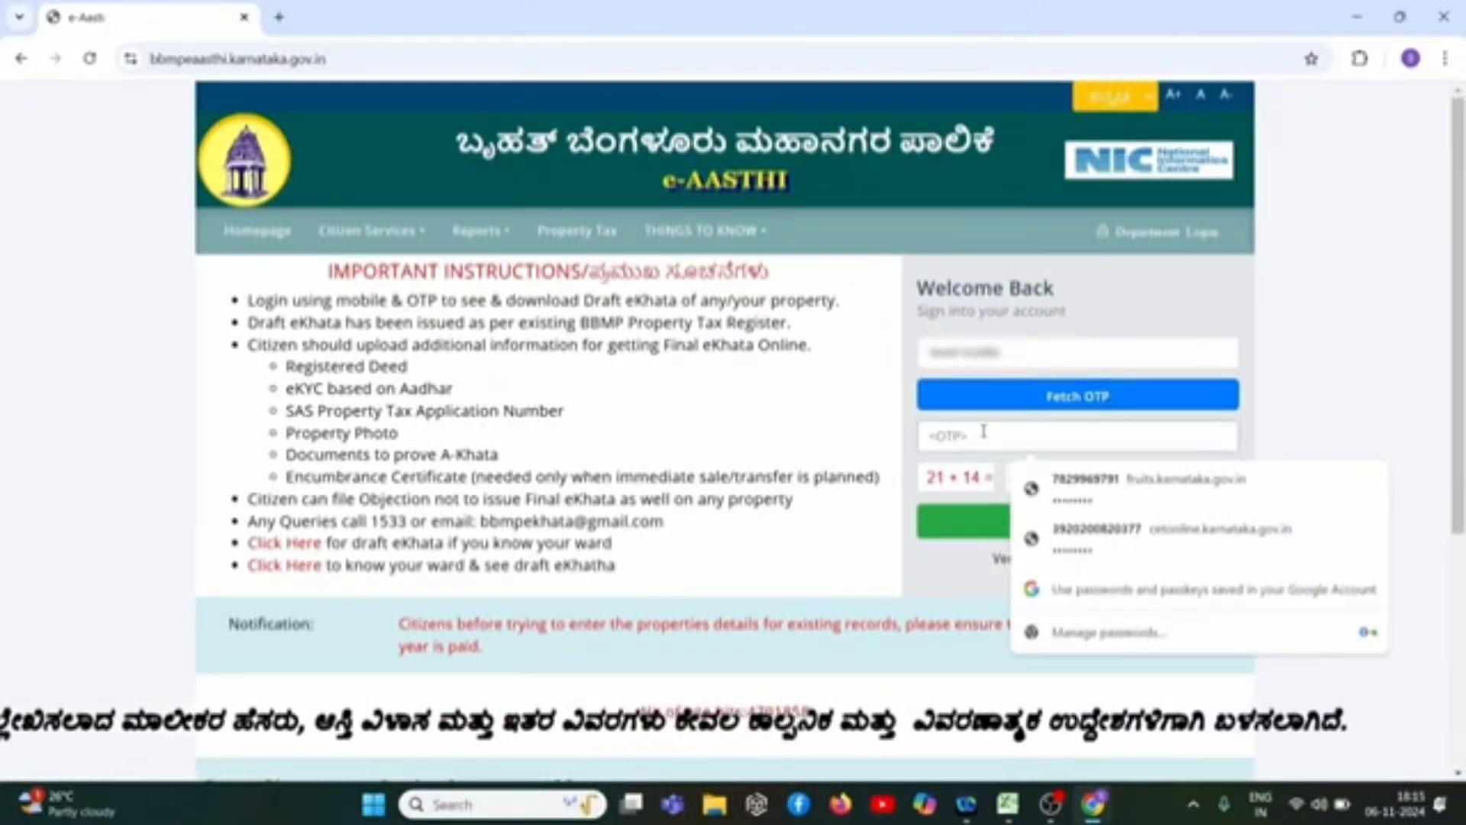
type("•••")
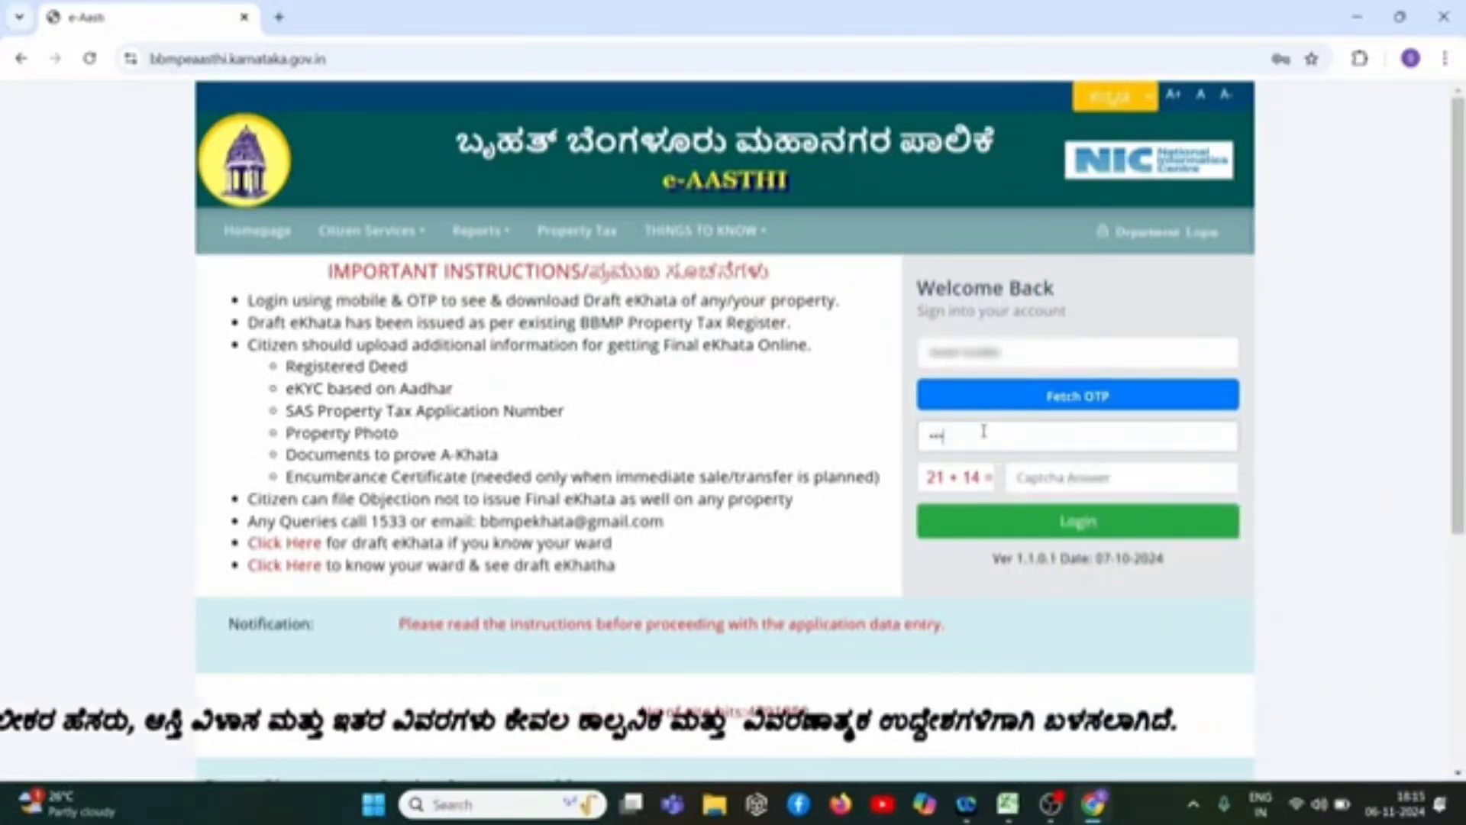
type("•••")
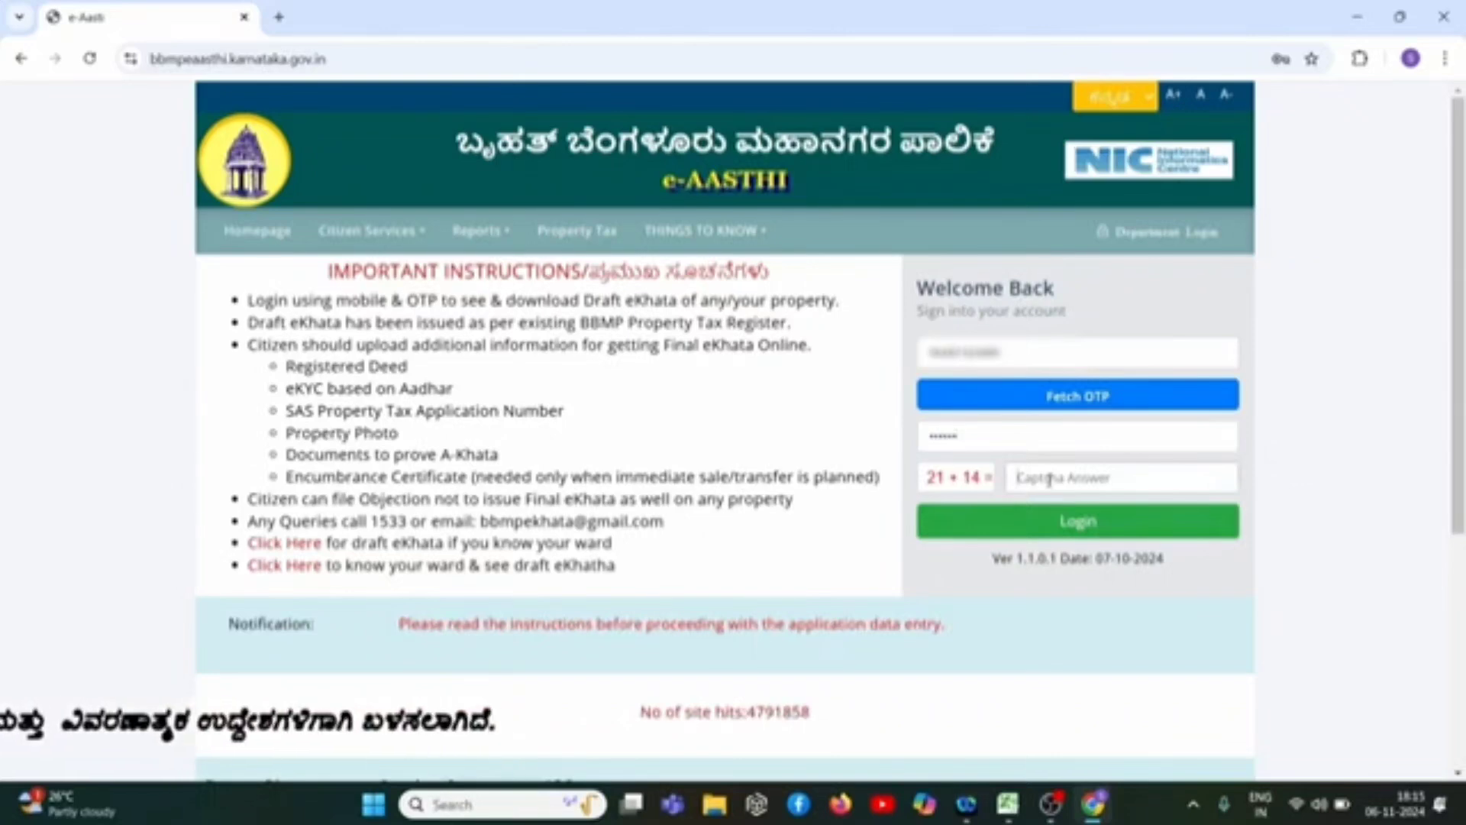
left_click(1050, 479)
type("35")
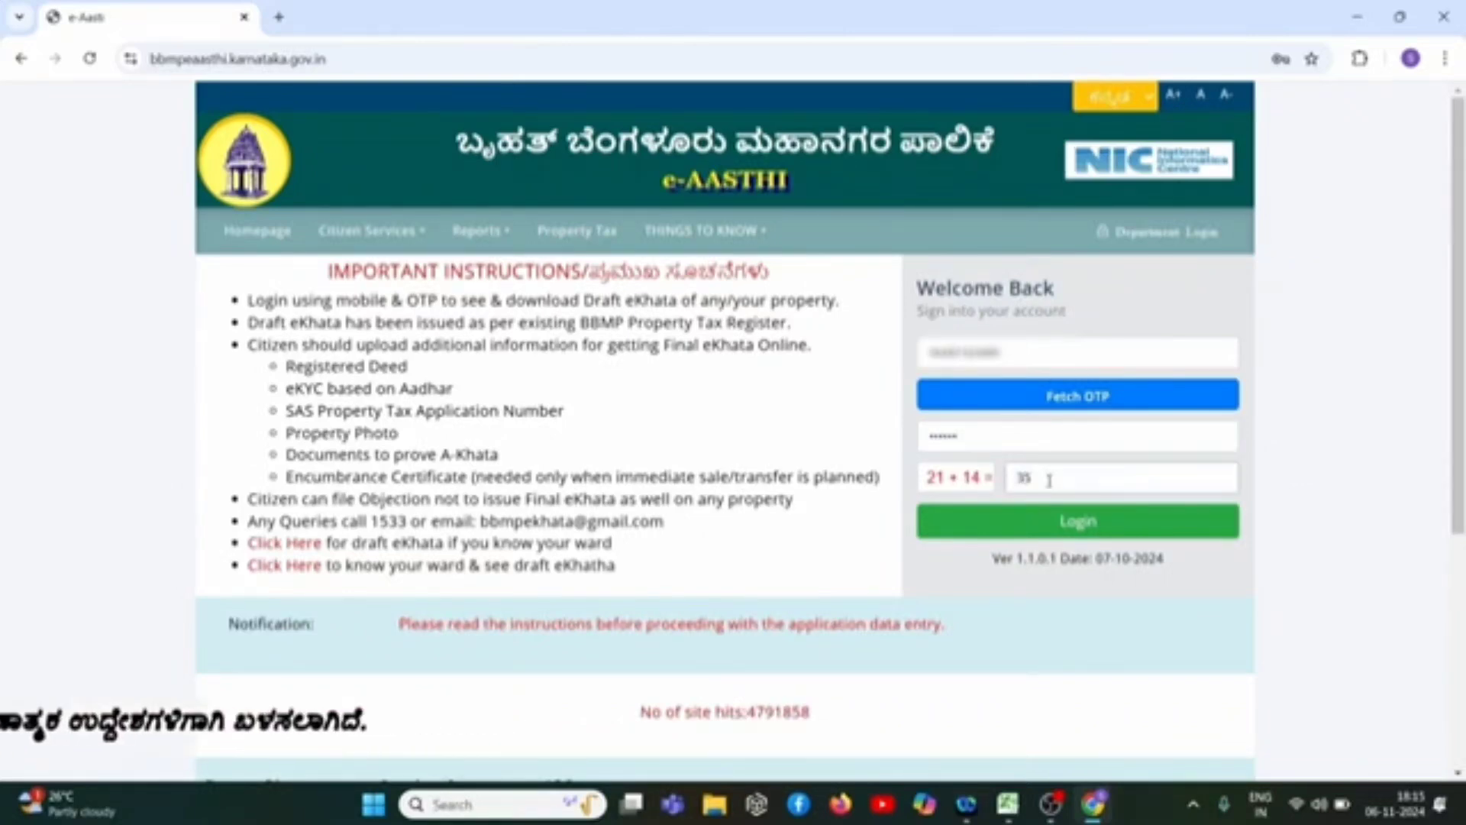
left_click(1067, 521)
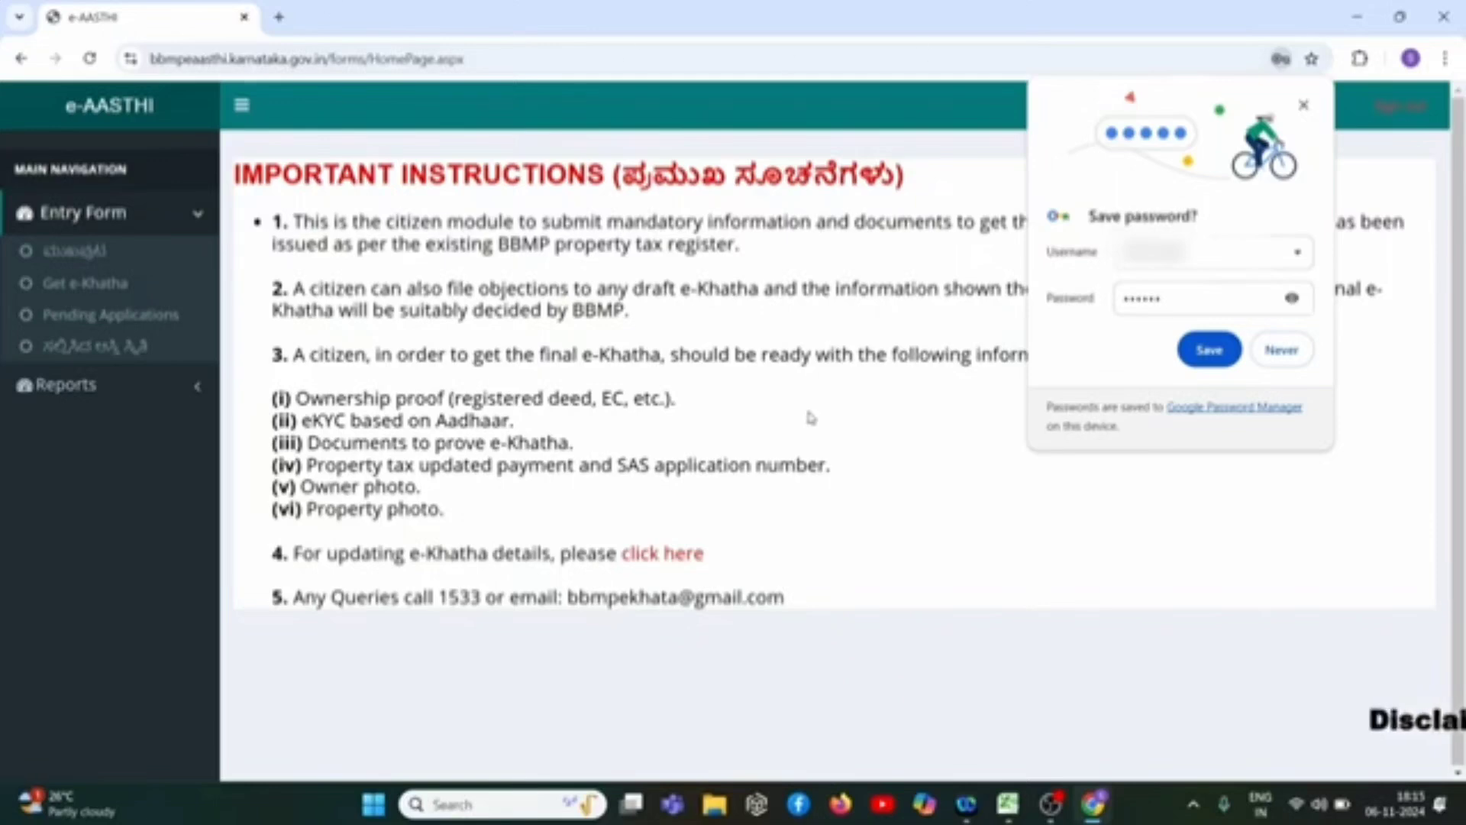
Decline saving the password and go to the Get e-Khatha ward list
left_click(1281, 354)
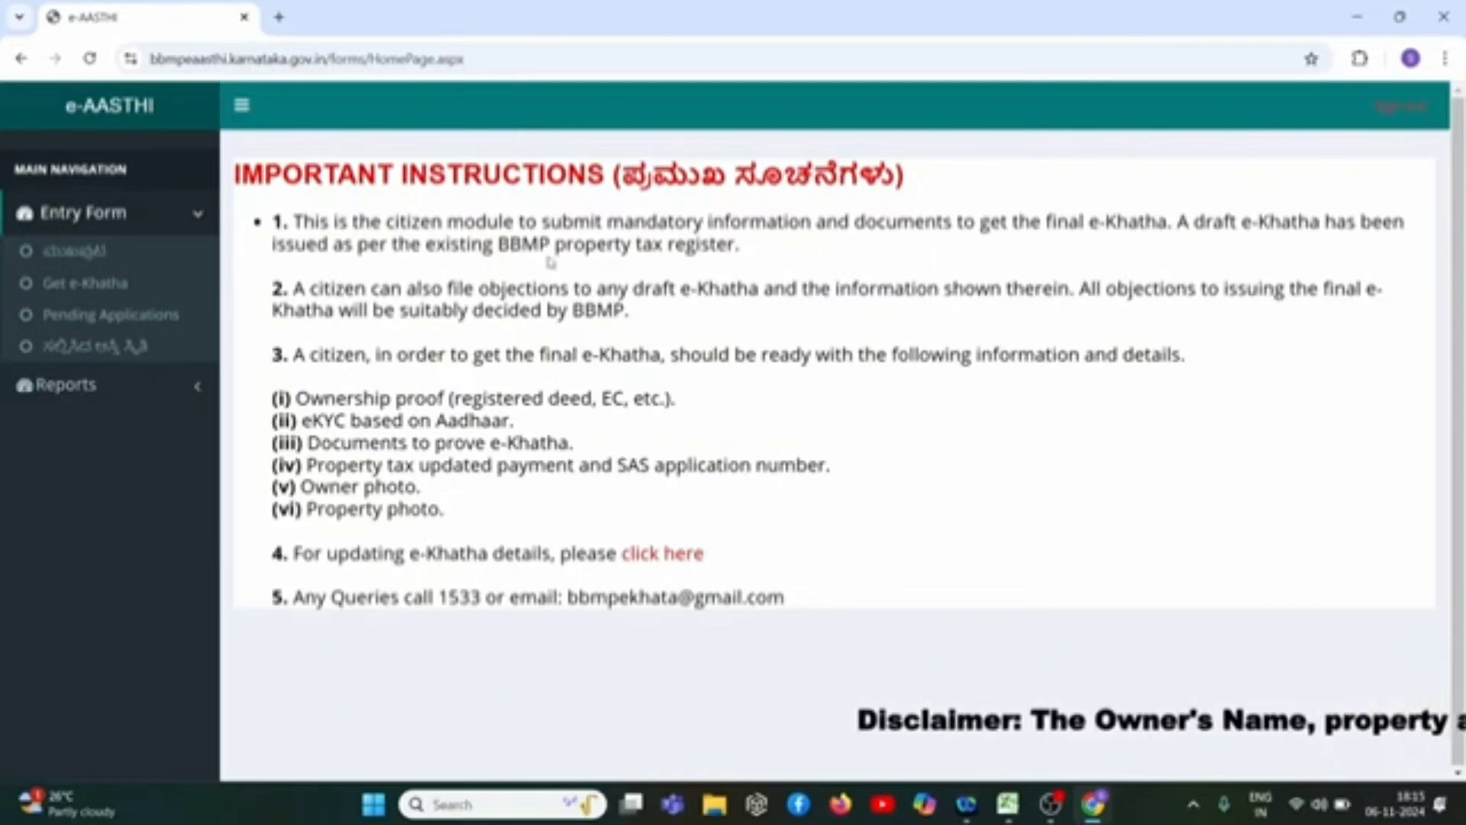
left_click(90, 293)
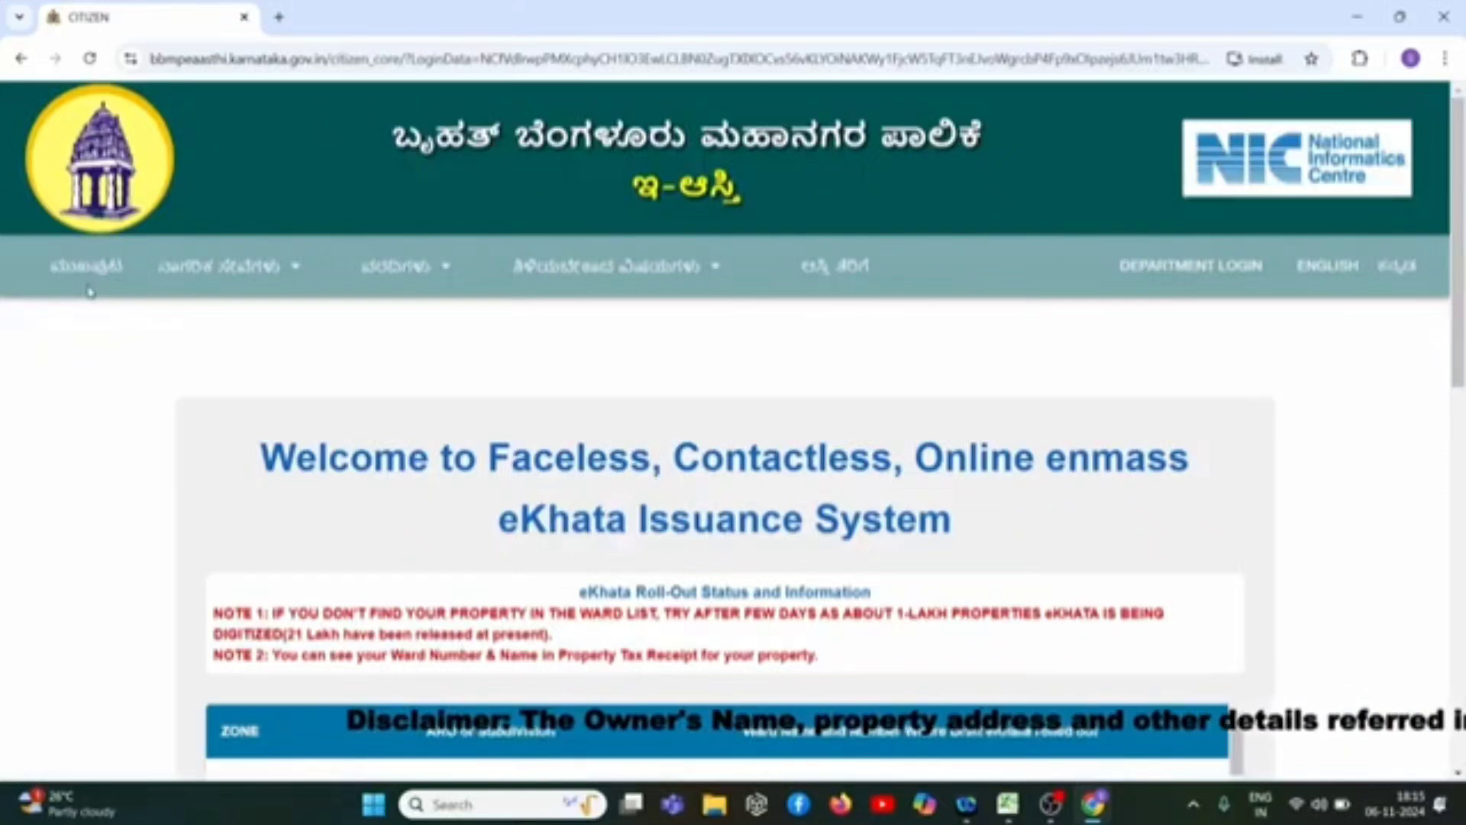
scroll(759, 364, "down", 3)
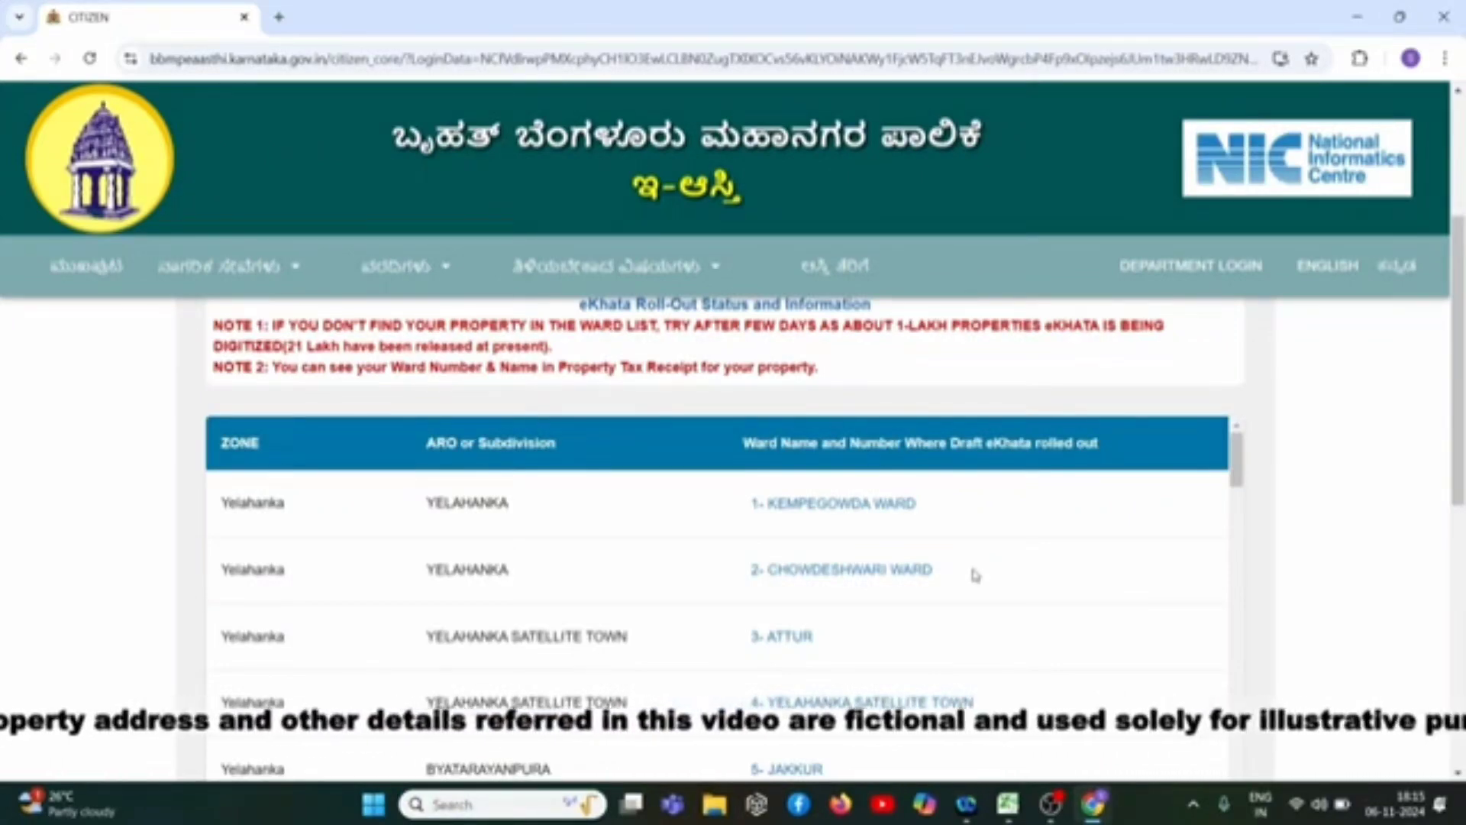
Search the ward list for 'attur' to locate the ATTUR ward
key("ctrl+f")
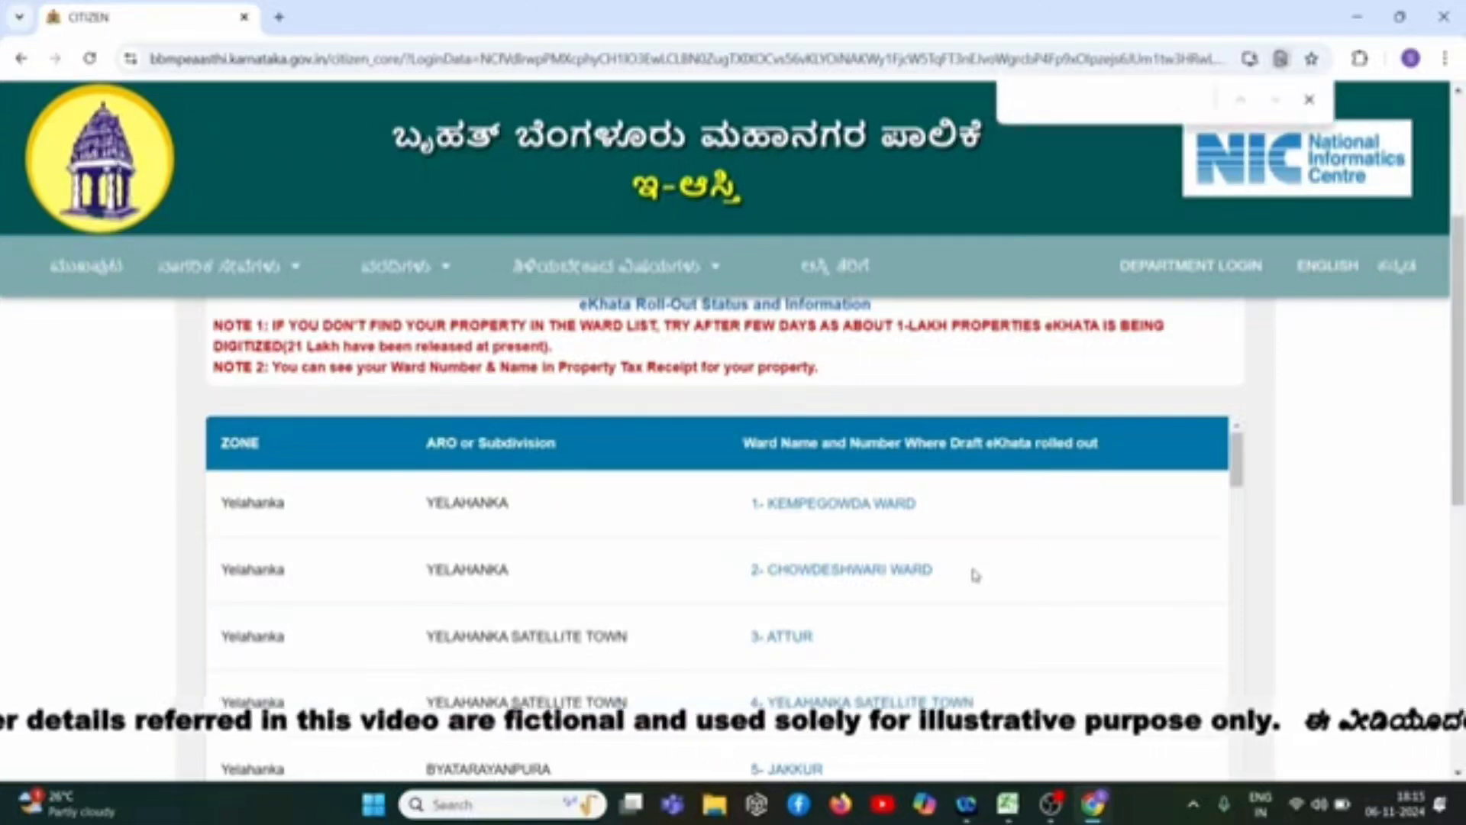
type("a")
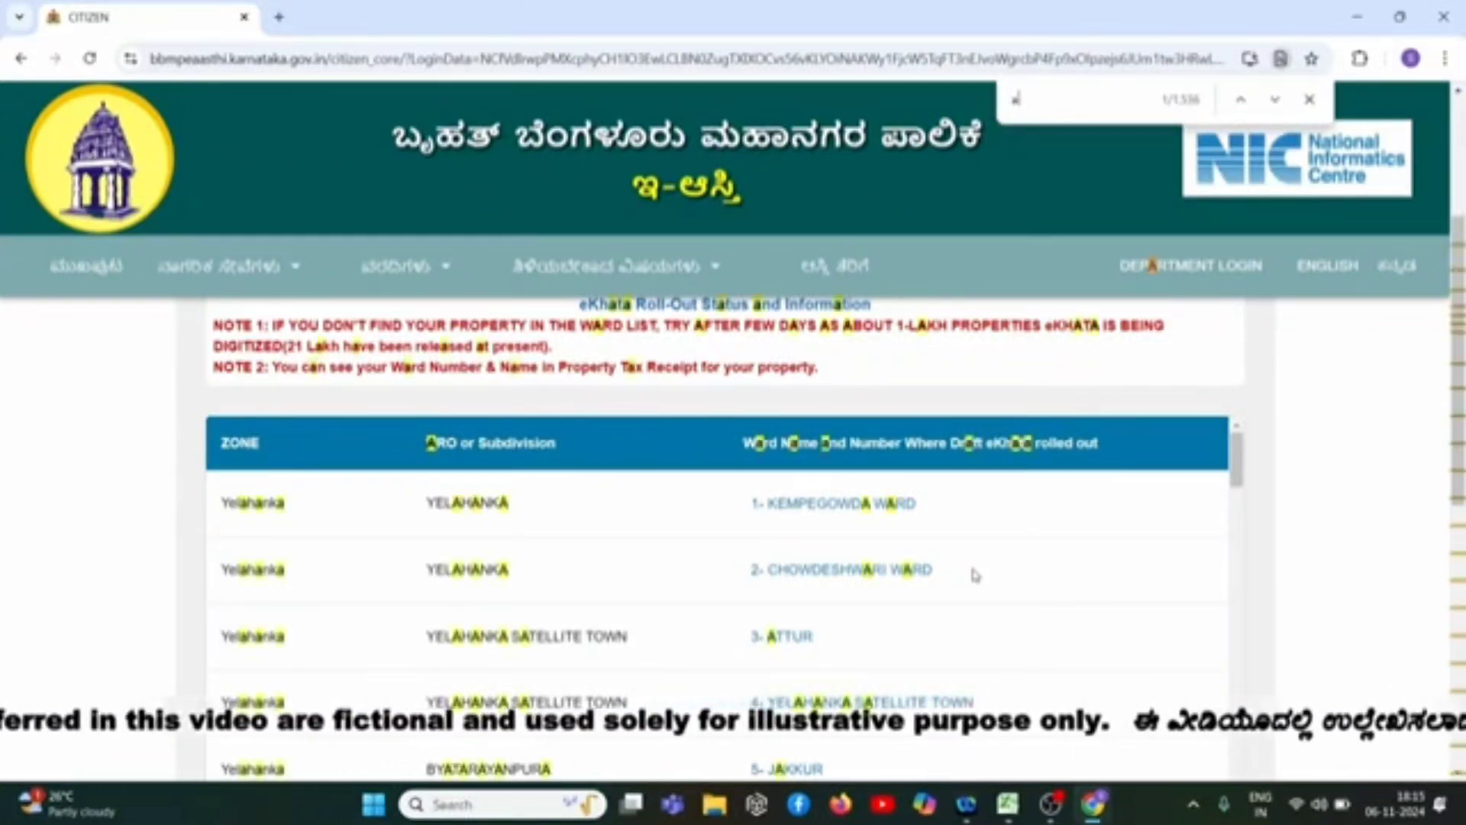
type("ttiu")
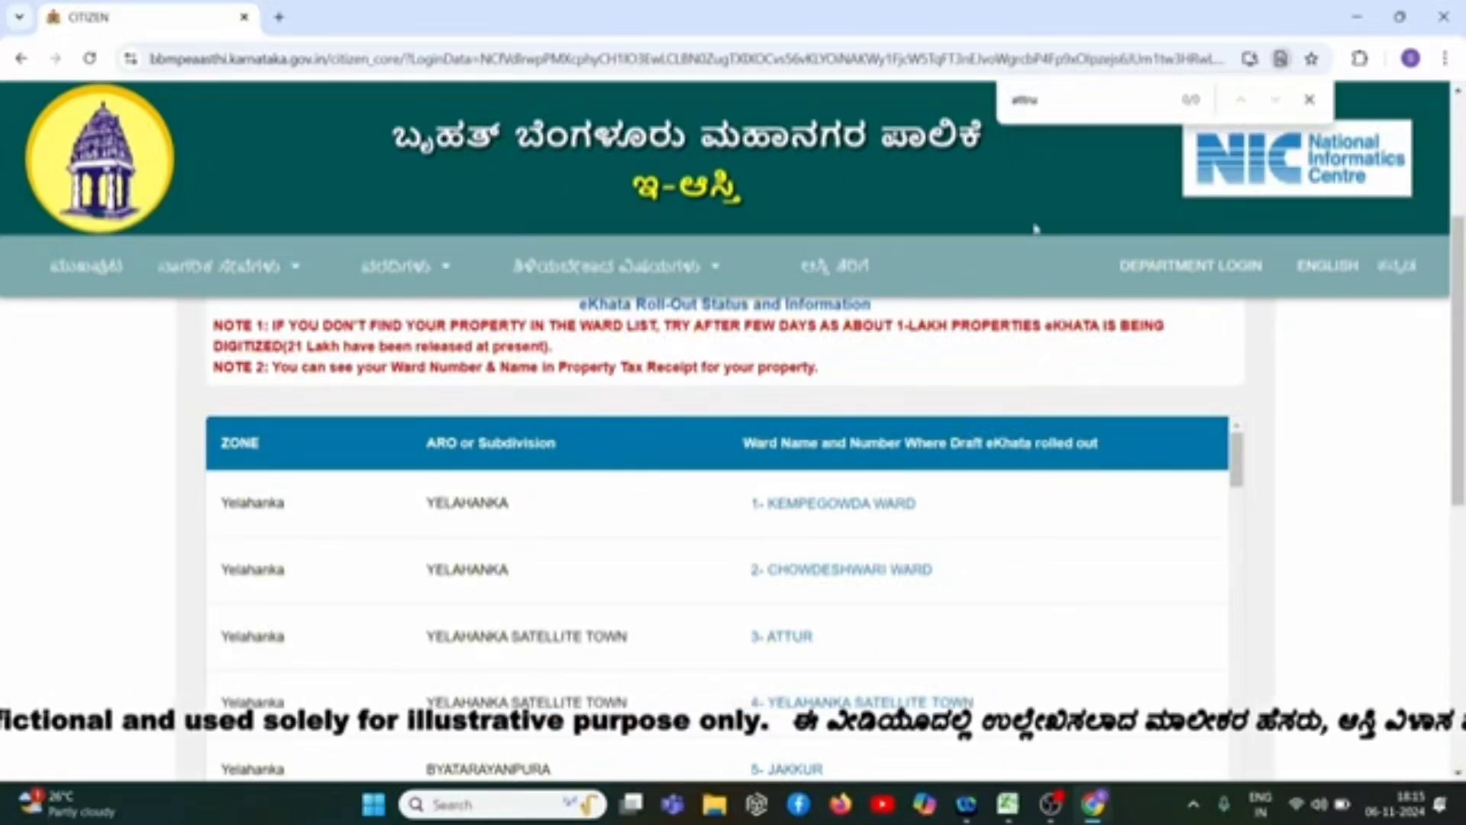
key("BackSpace")
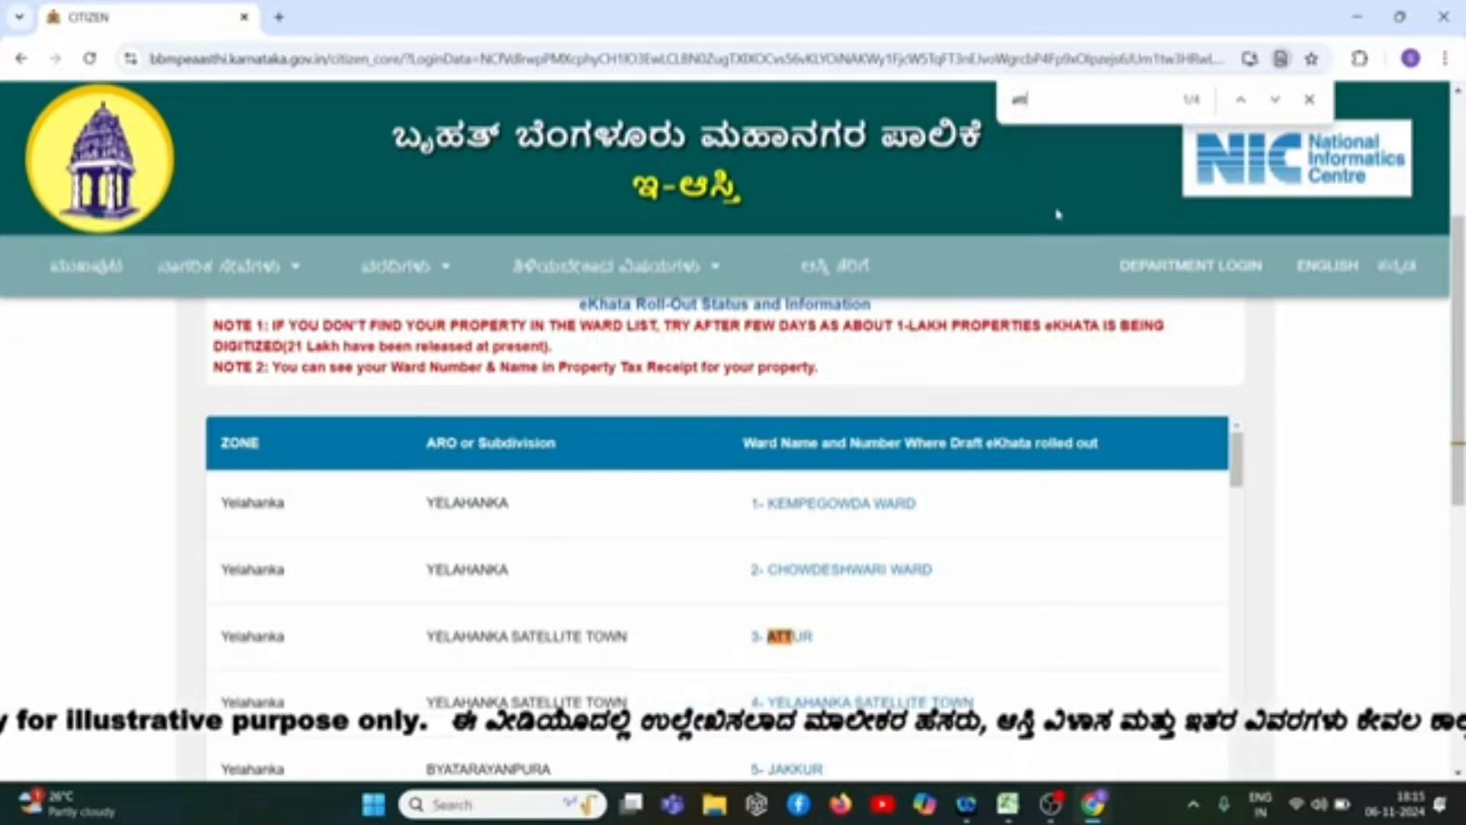
type("ur")
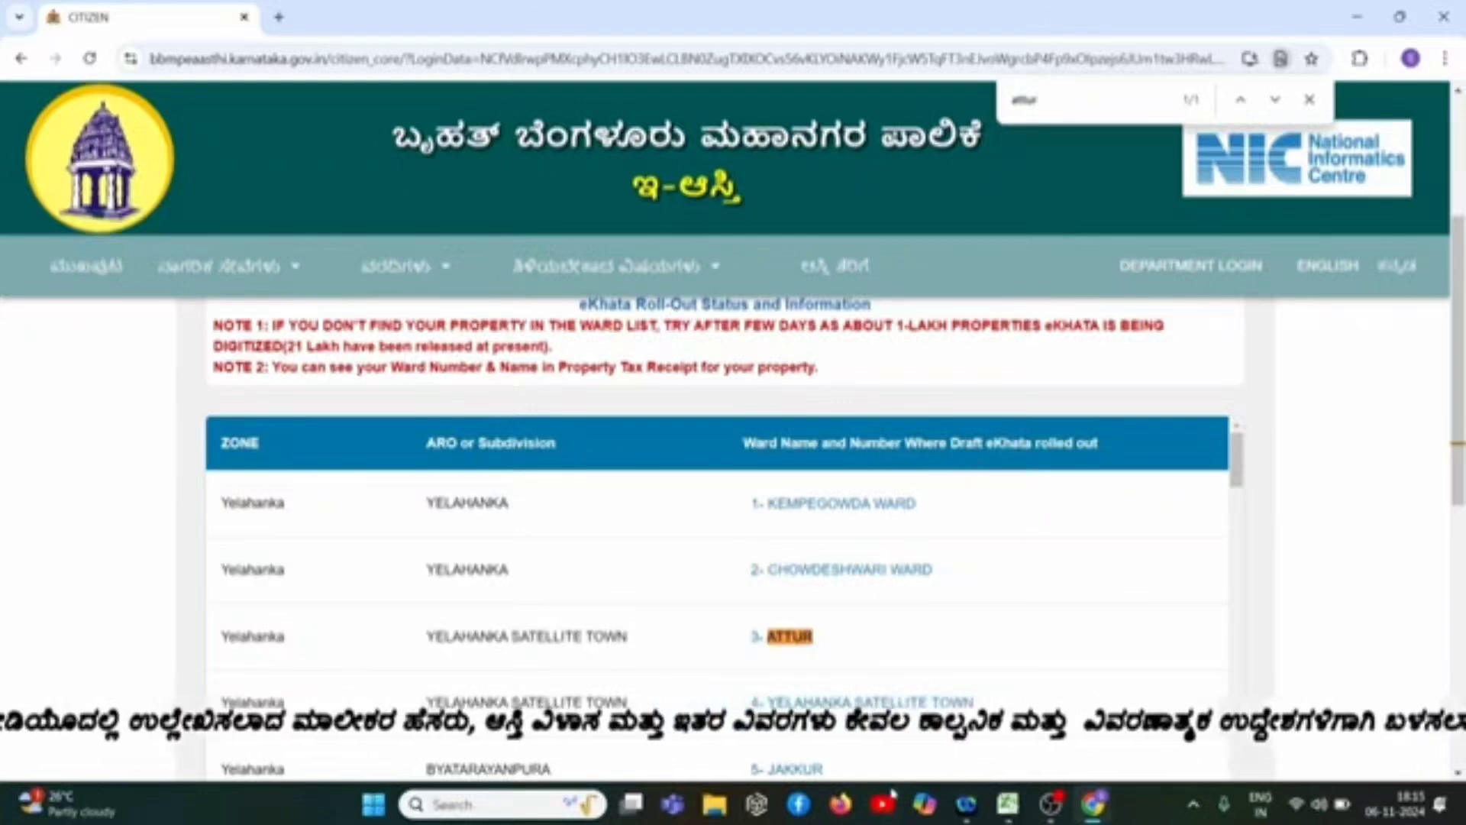
Open the ATTUR ward property list and set the search type to Owner Name
left_click(782, 640)
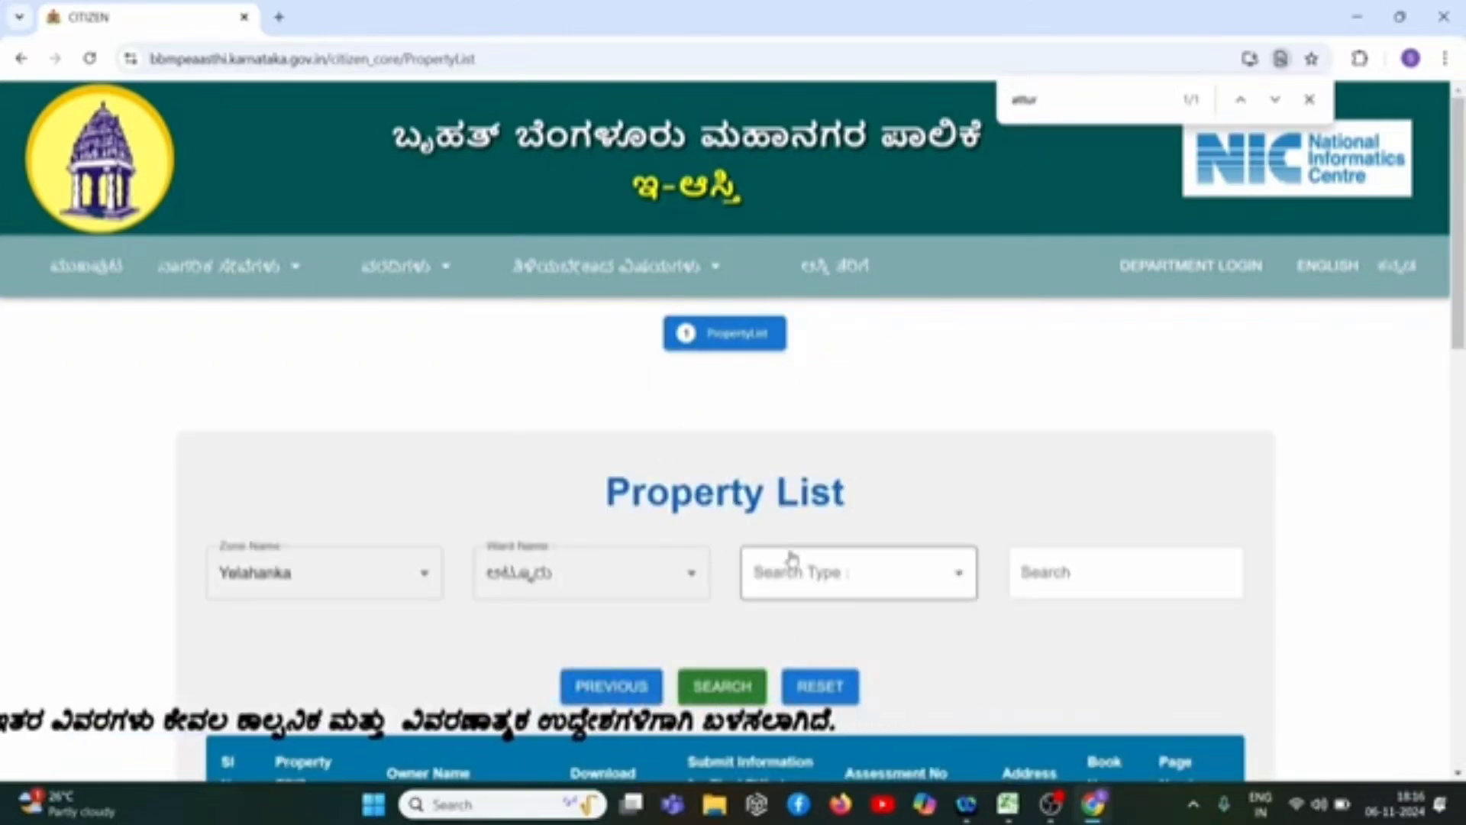
scroll(861, 603, "down", 1)
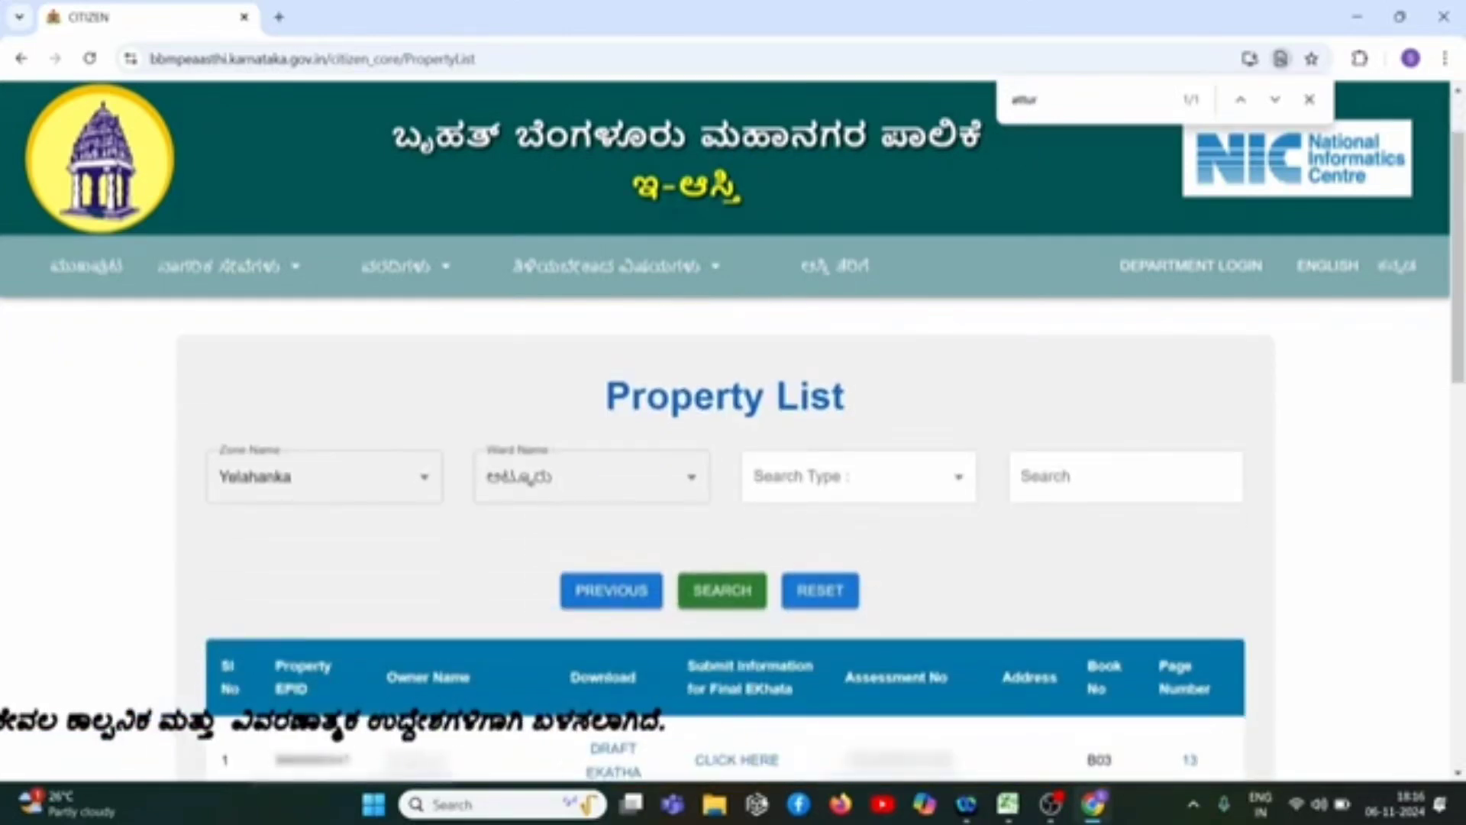
left_click(834, 482)
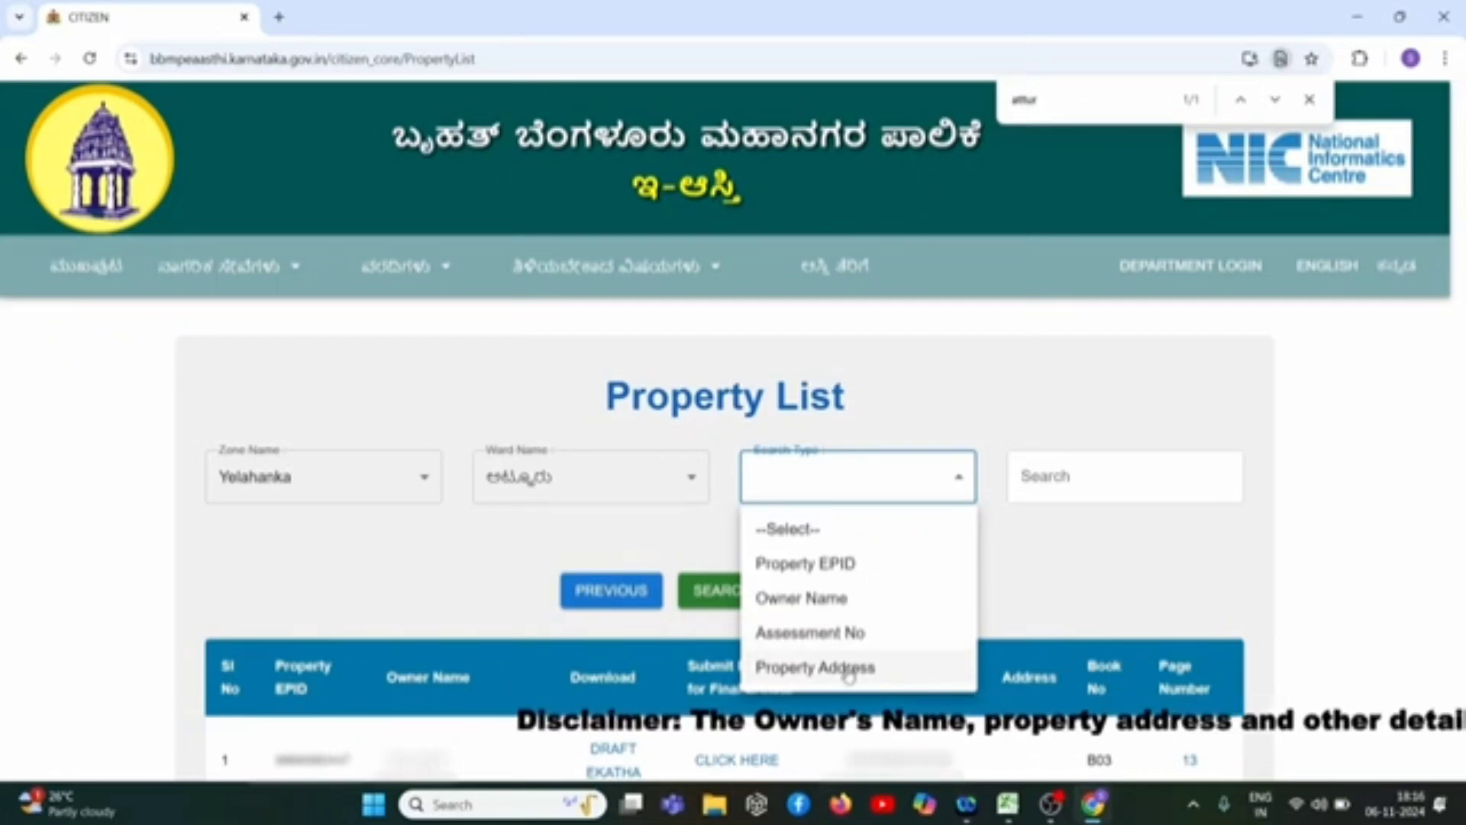
left_click(842, 601)
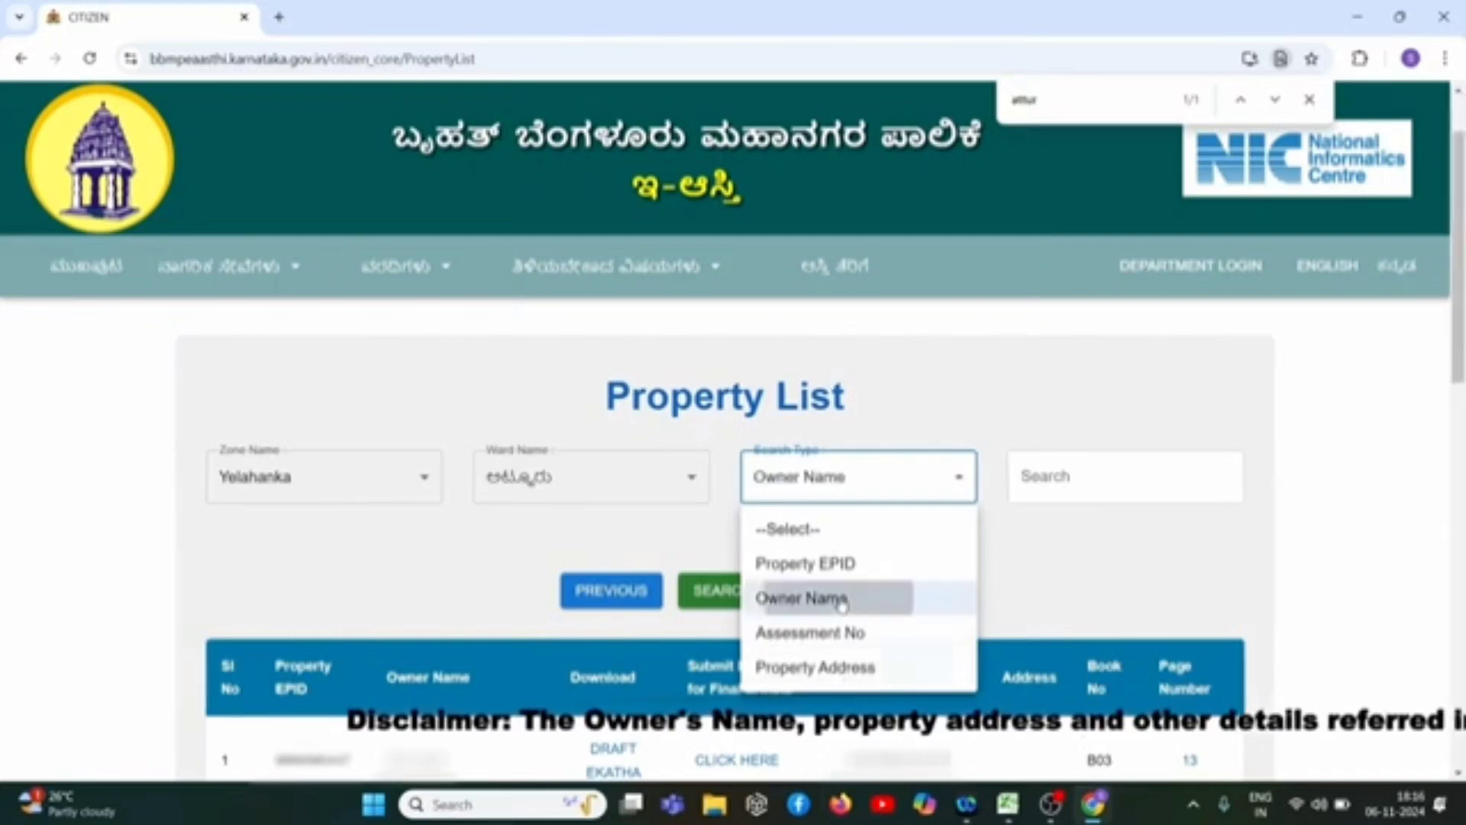
Search for owner name 'Narayan' and scroll through the 322 results
left_click(1045, 487)
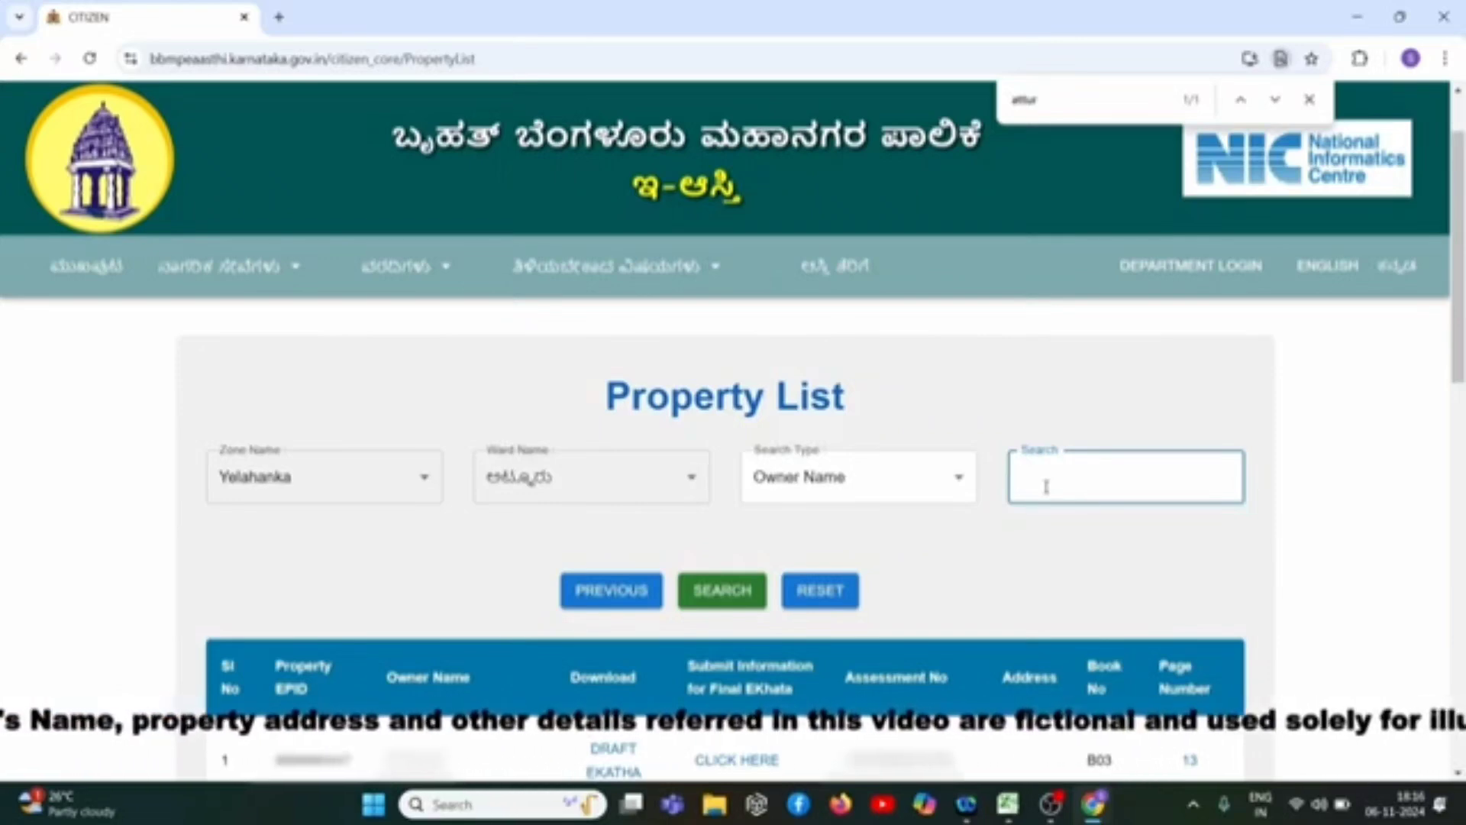
type("Narayan")
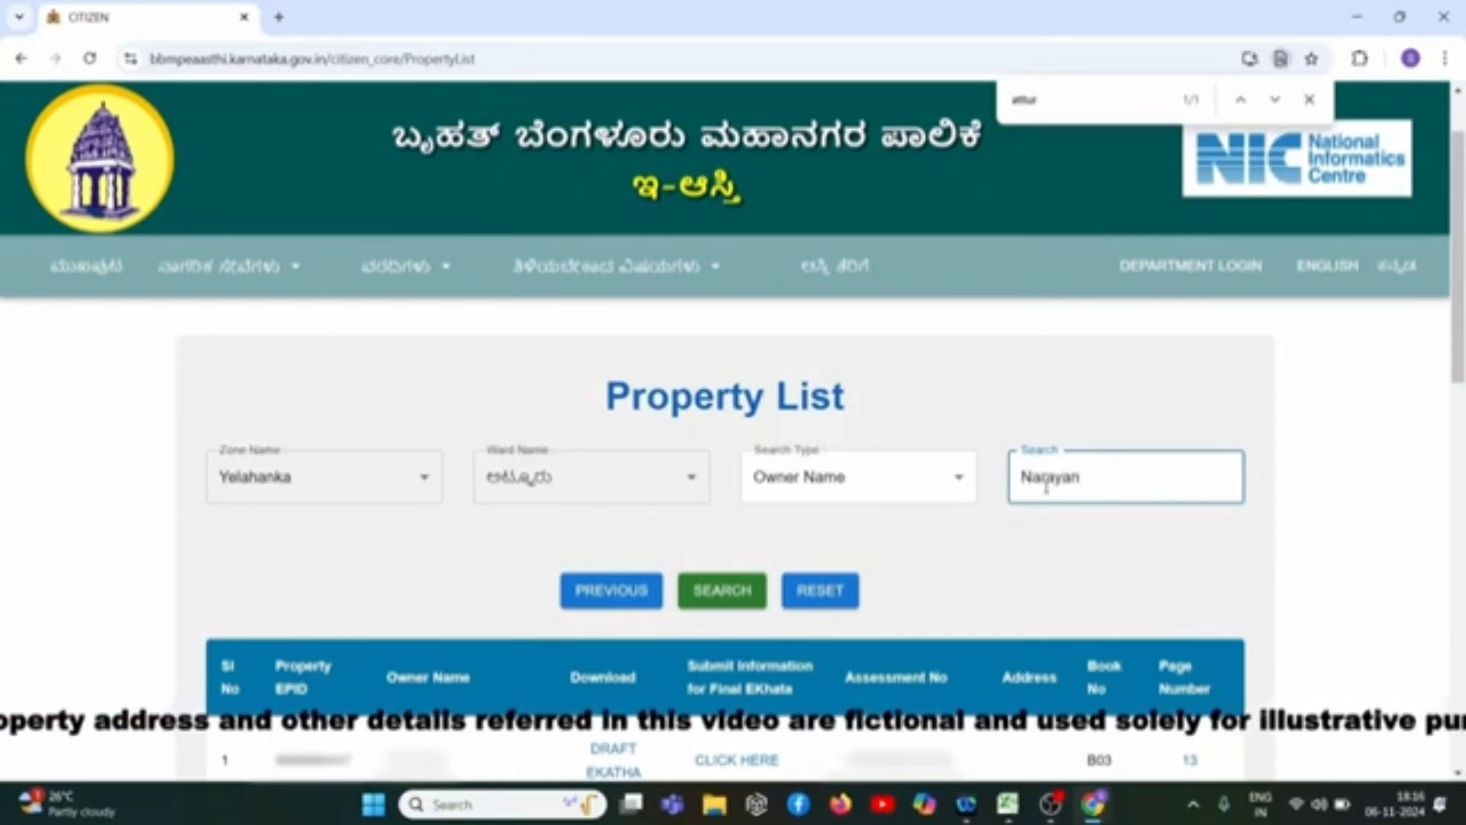
left_click(721, 592)
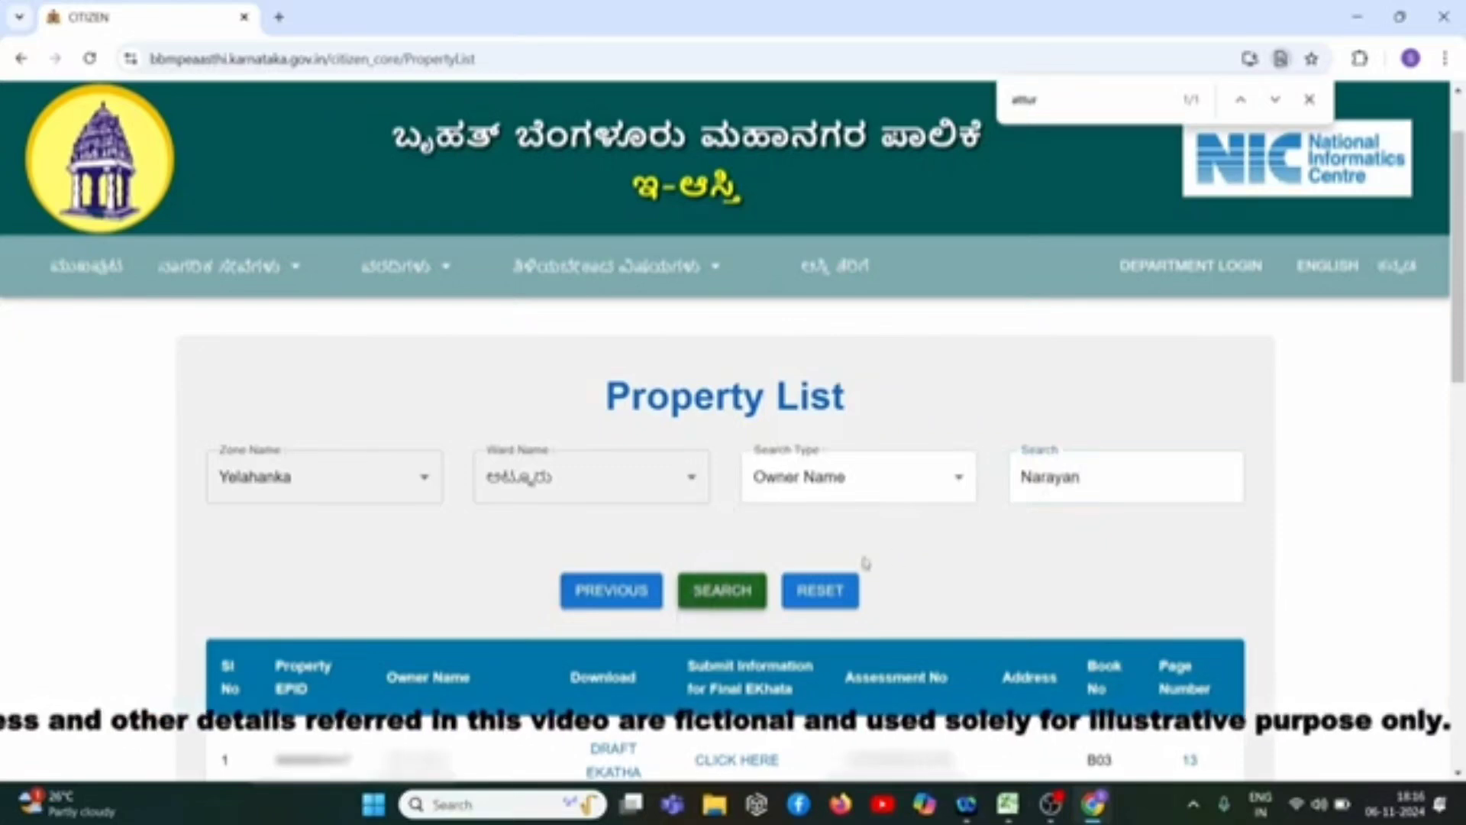
left_click(1069, 477)
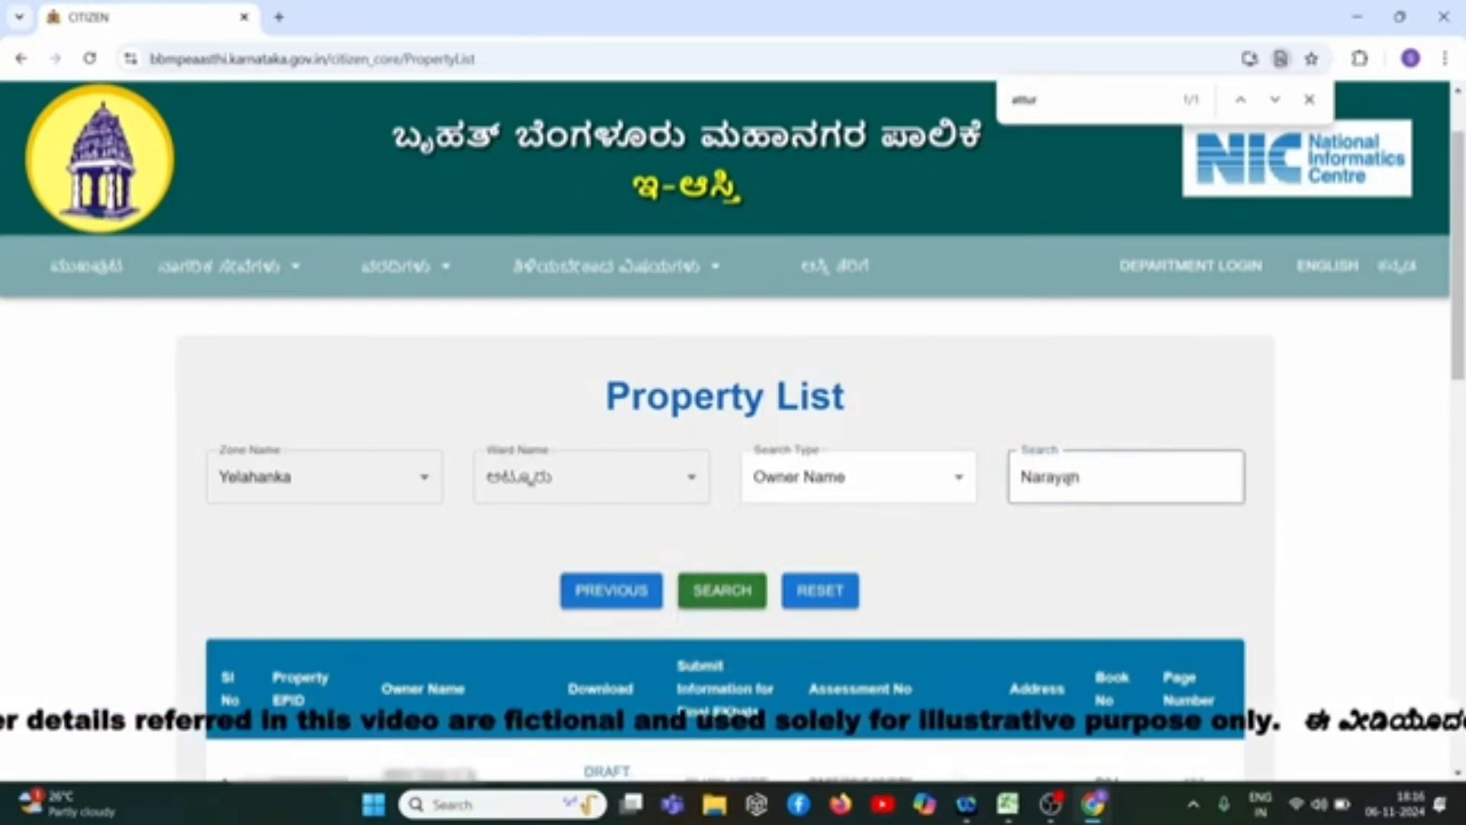
scroll(1067, 483, "down", 3)
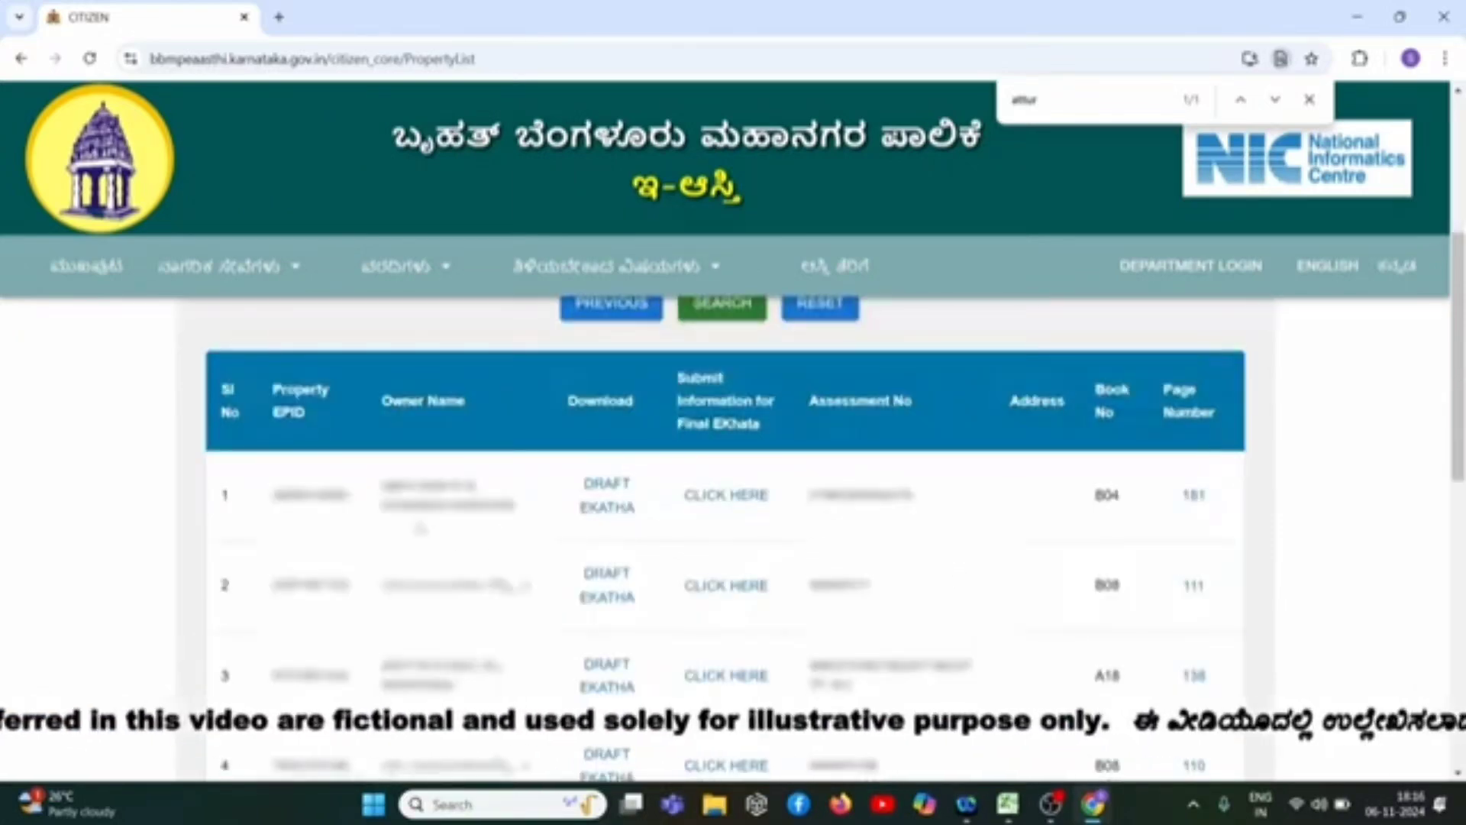
scroll(504, 655, "down", 2)
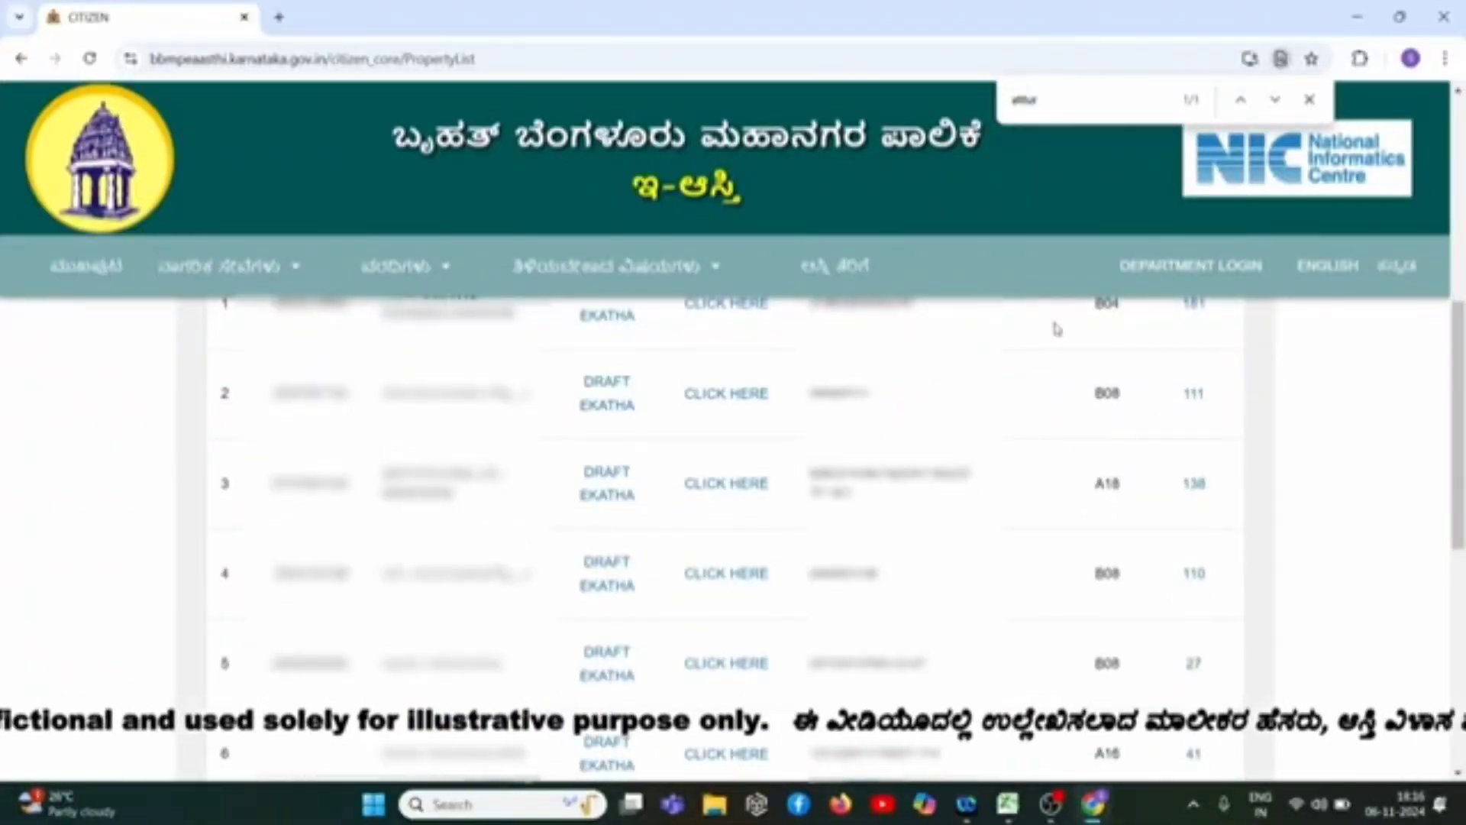
scroll(784, 658, "down", 3)
scroll(779, 655, "down", 2)
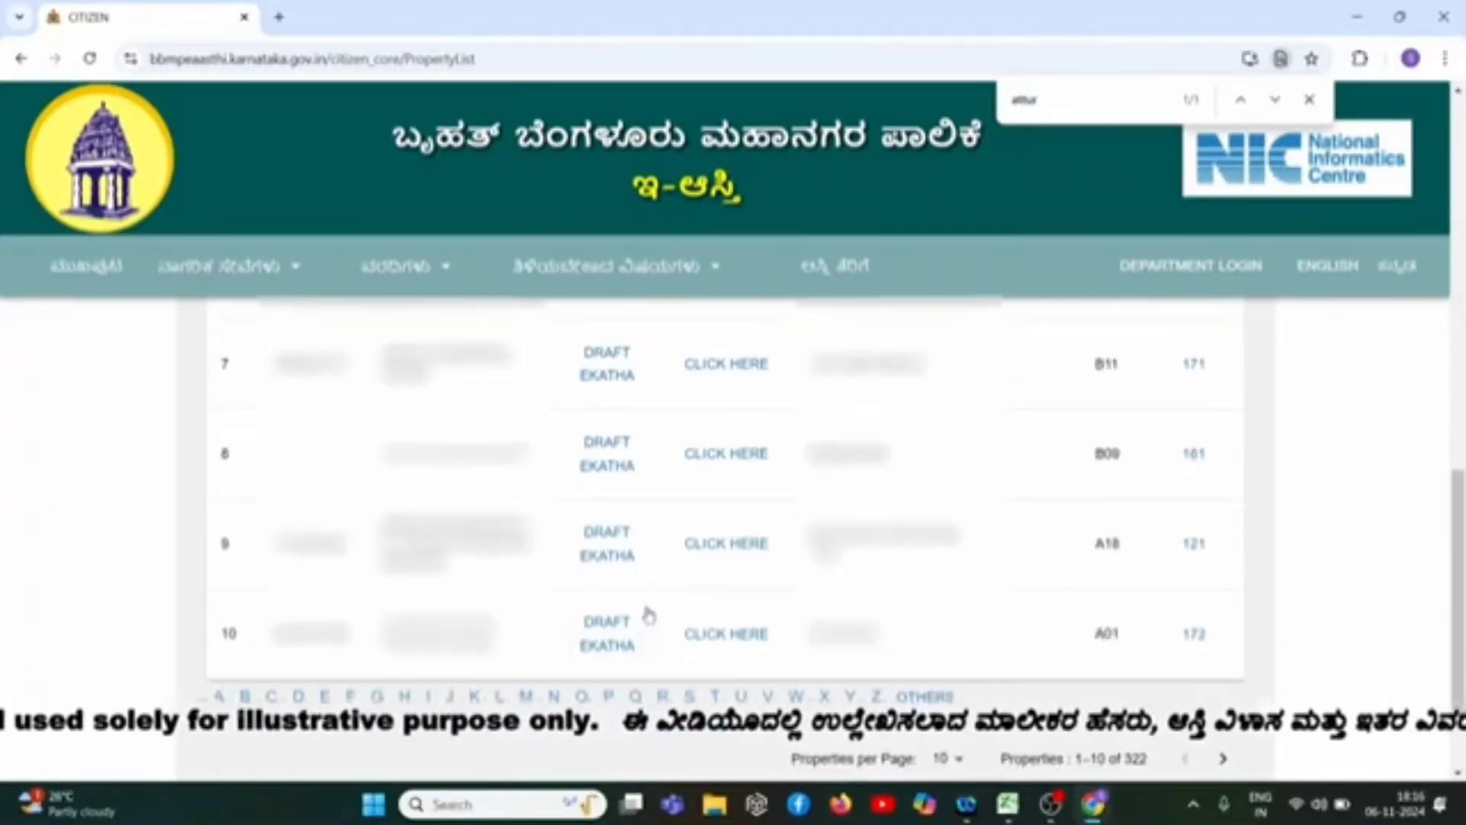
scroll(653, 589, "up", 10)
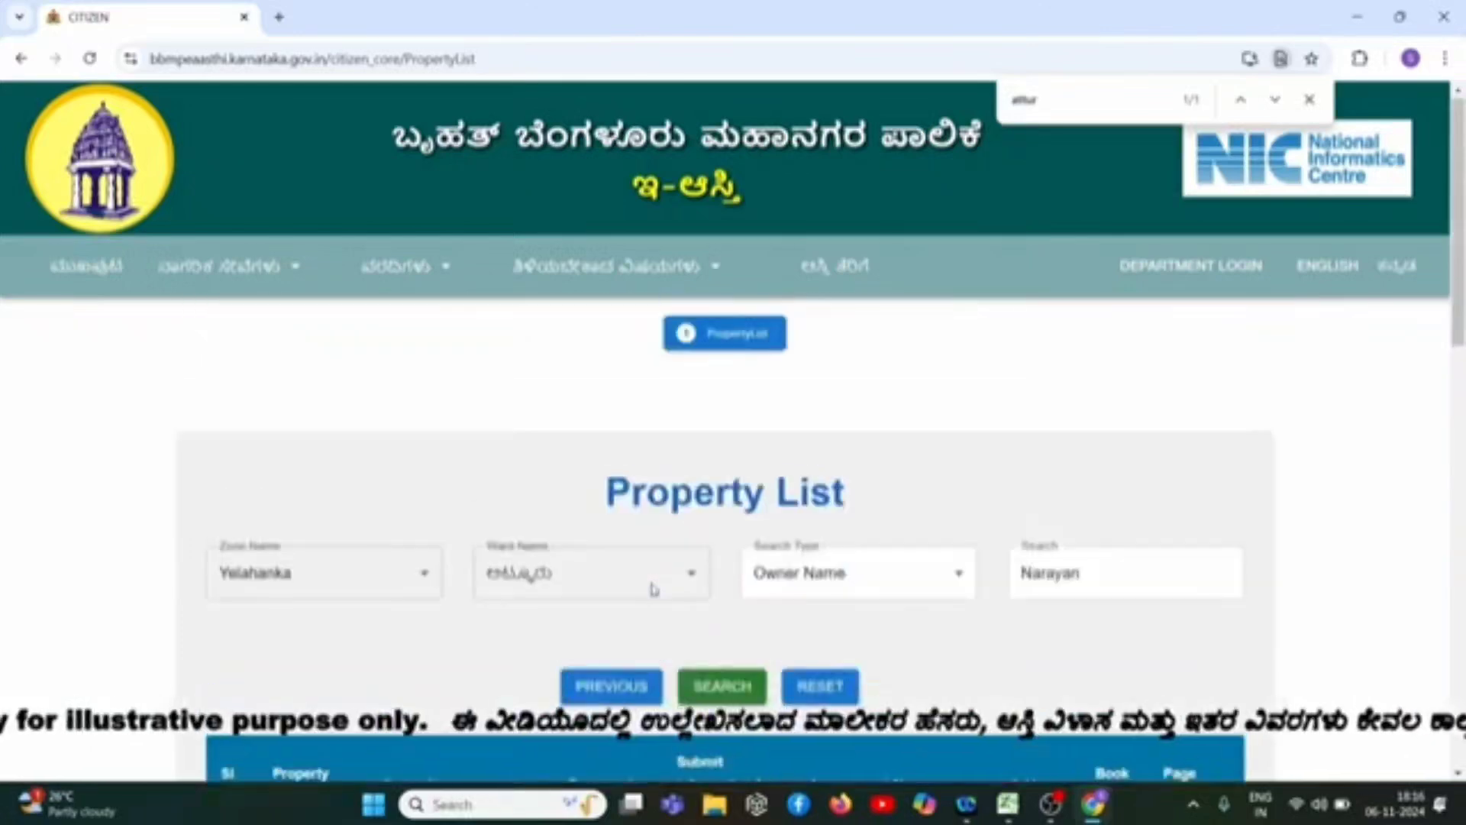
Search by Assessment No with the pasted assessment number, narrowing to the Book A01 property
left_click(959, 583)
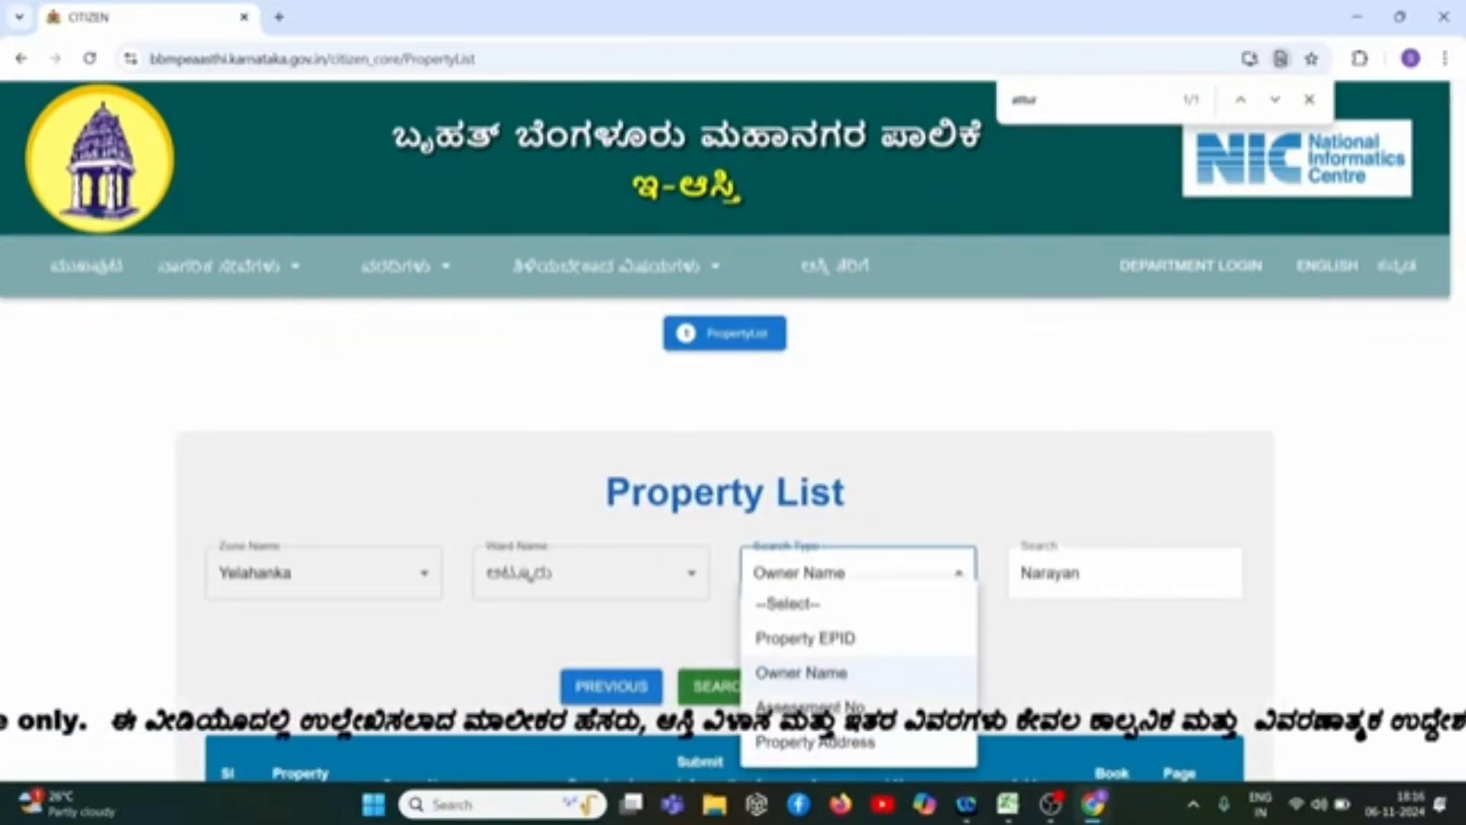
left_click(809, 707)
left_click(1089, 574)
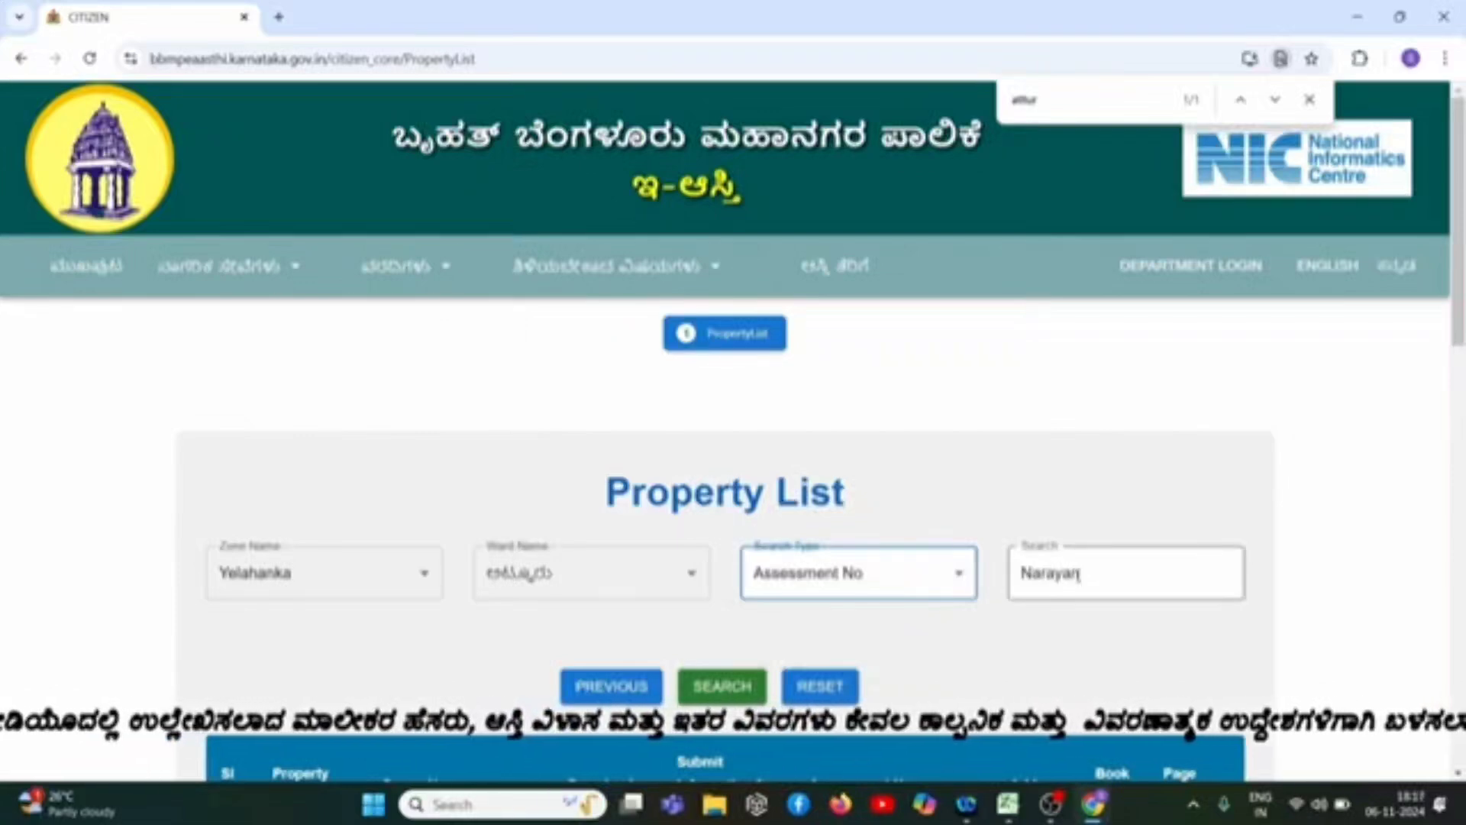
double_click(1092, 574)
key("BackSpace")
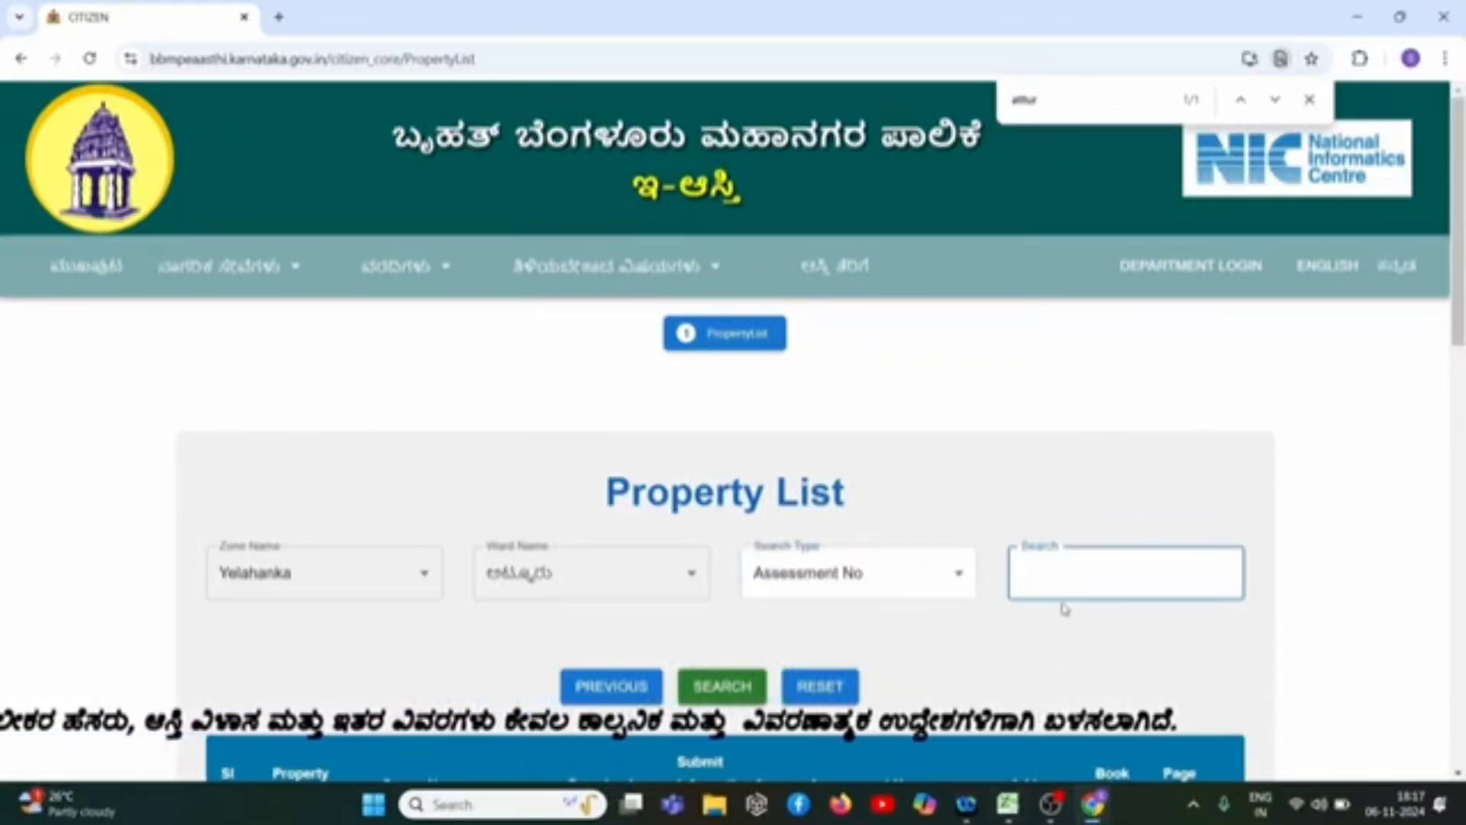
left_click(701, 688)
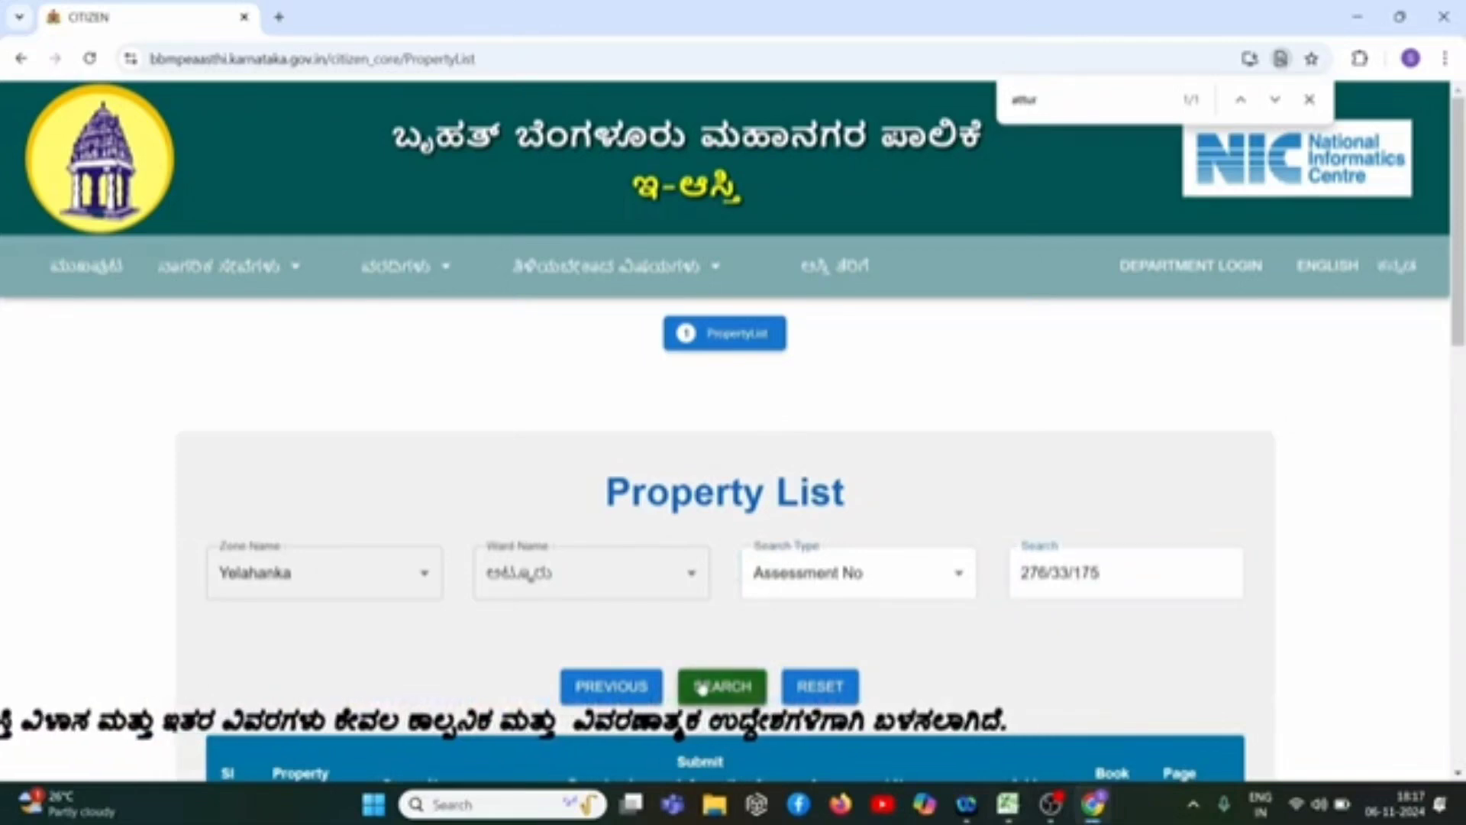
scroll(701, 672, "down", 3)
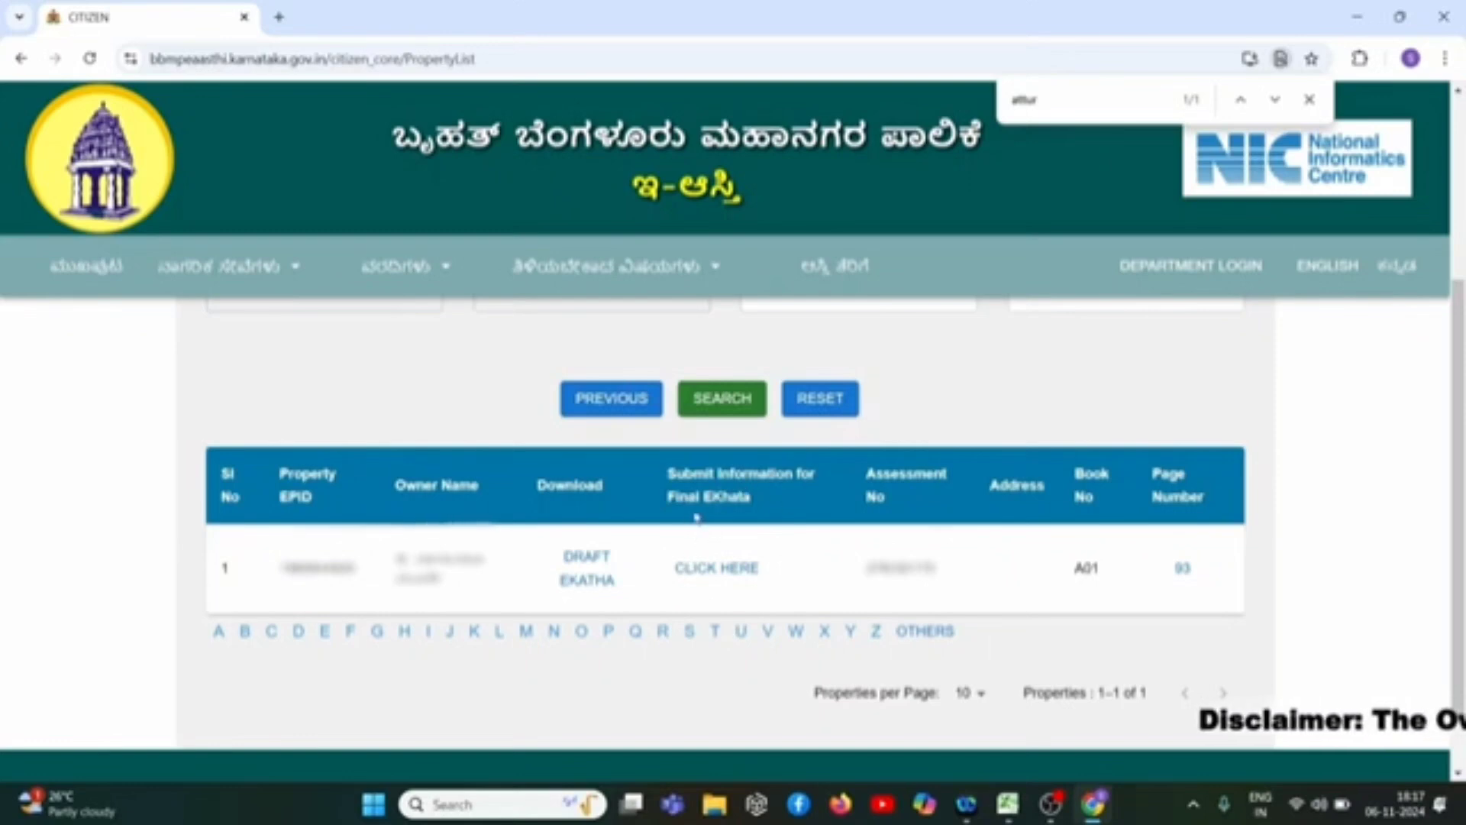
Preview the property's three-page draft eKhata PDF, dismissing the find bar, then close it
left_click(584, 564)
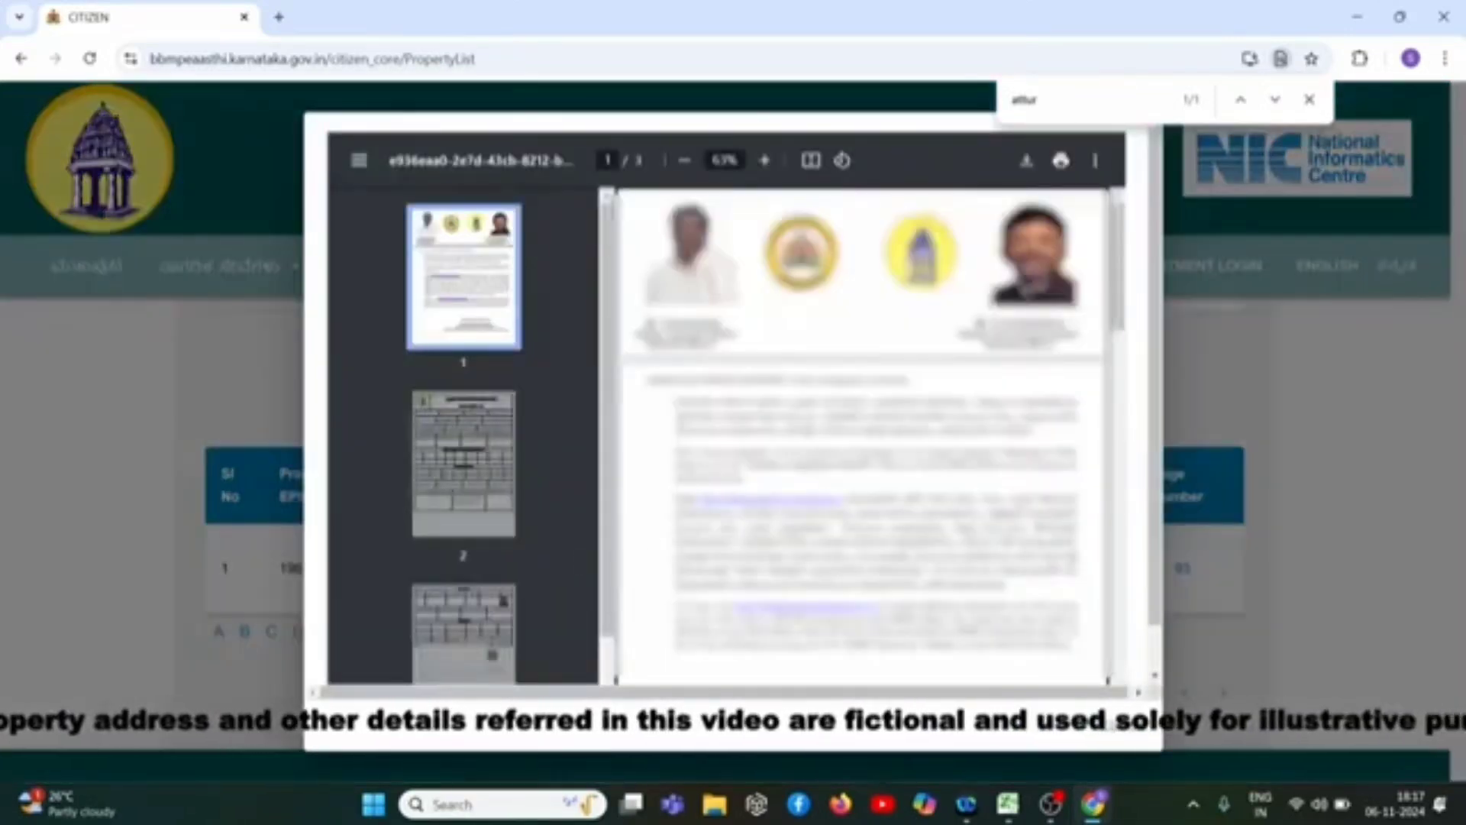
scroll(863, 435, "down", 8)
scroll(864, 436, "up", 8)
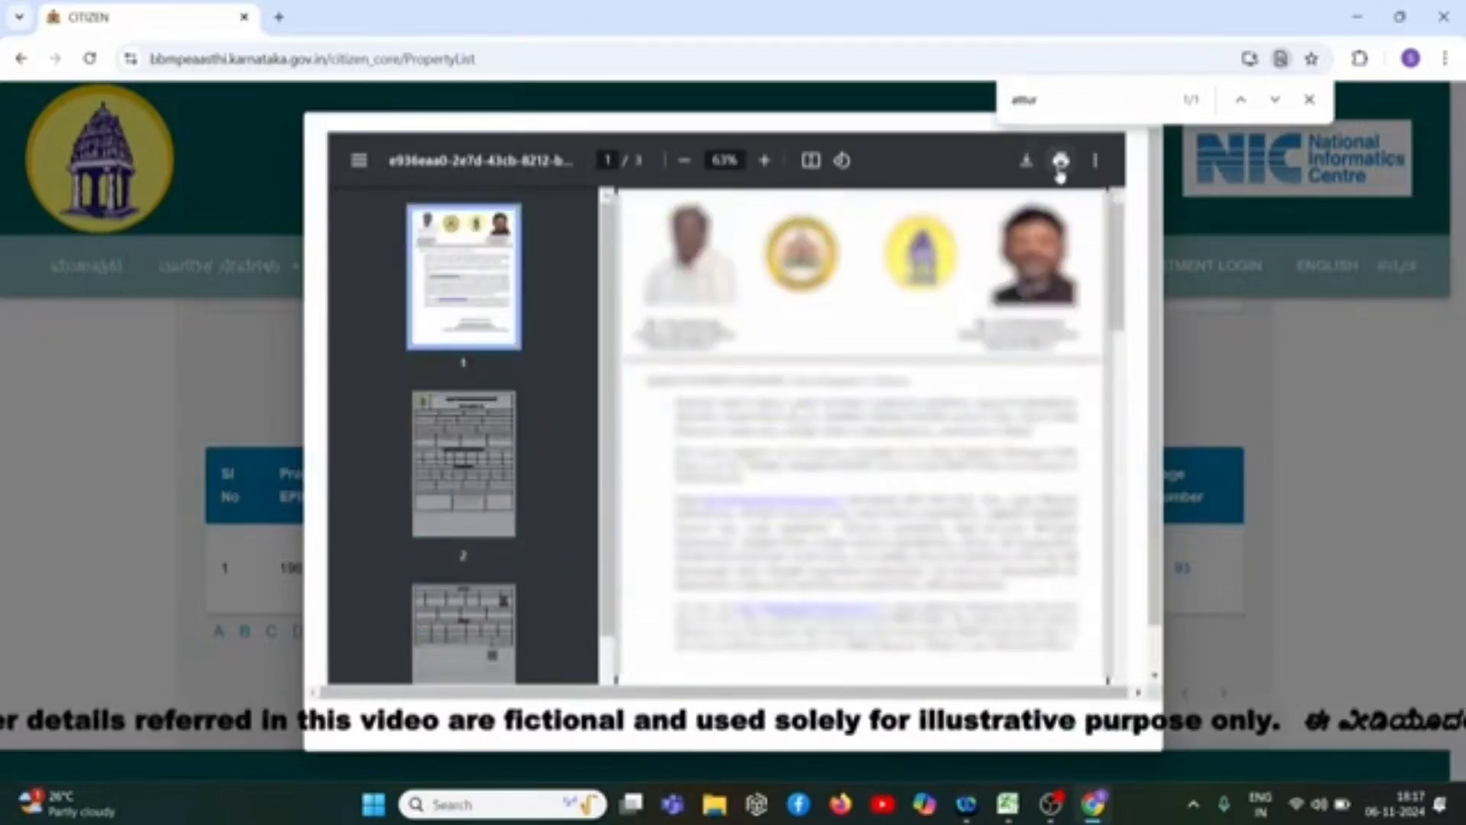
left_click(1309, 99)
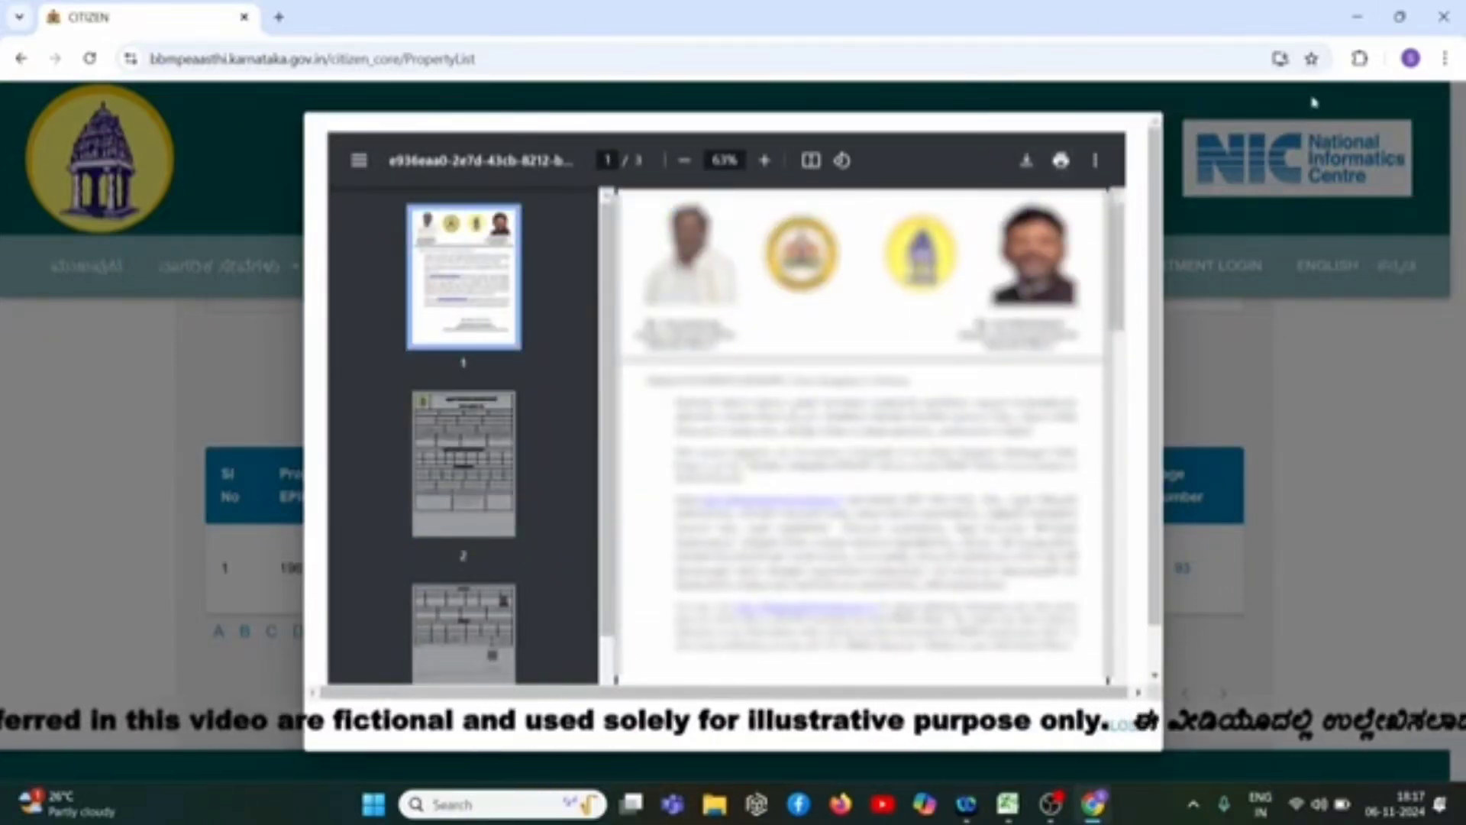
scroll(863, 435, "down", 15)
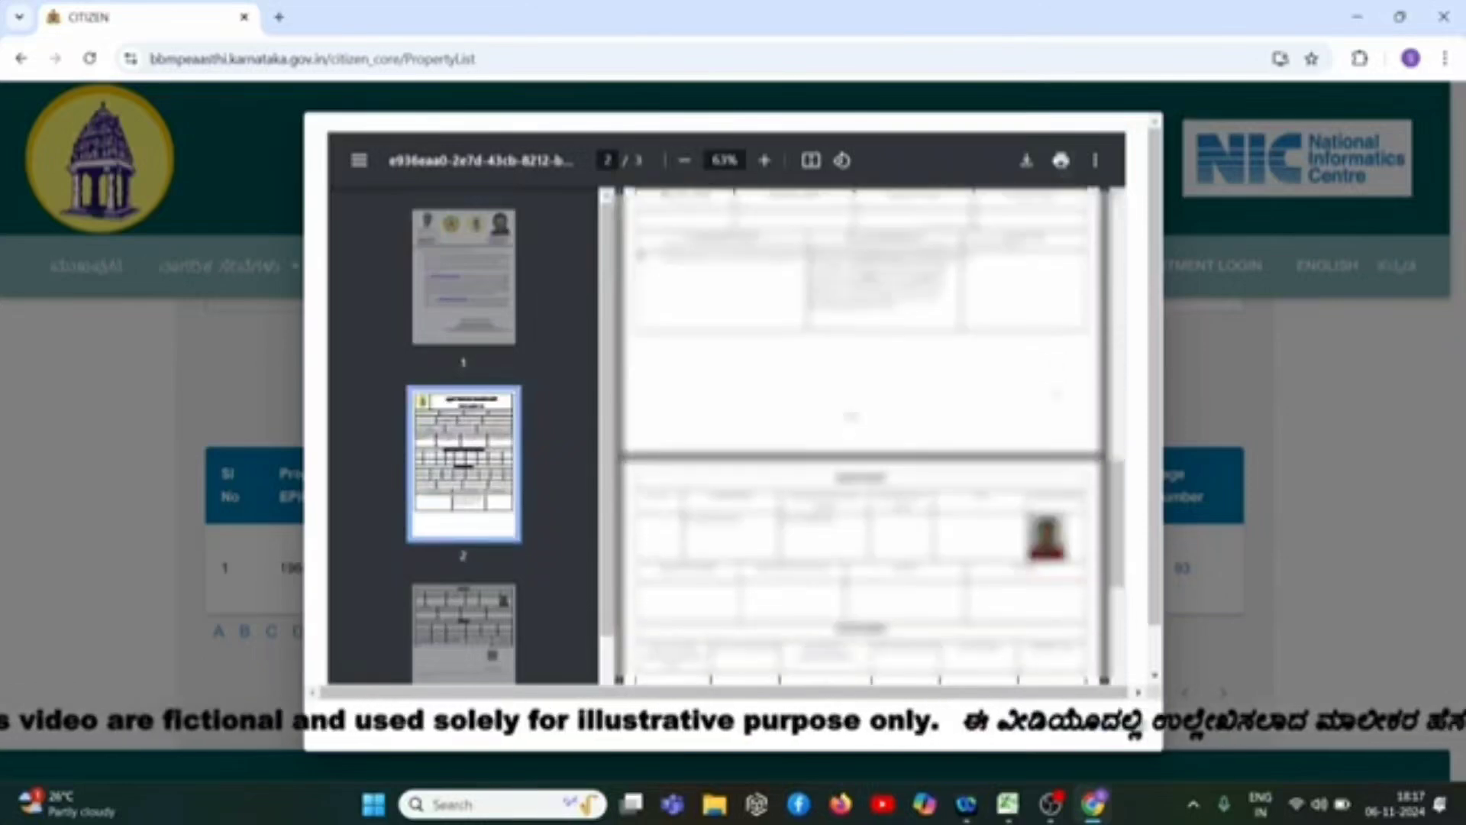
scroll(1088, 615, "down", 1)
left_click(1118, 736)
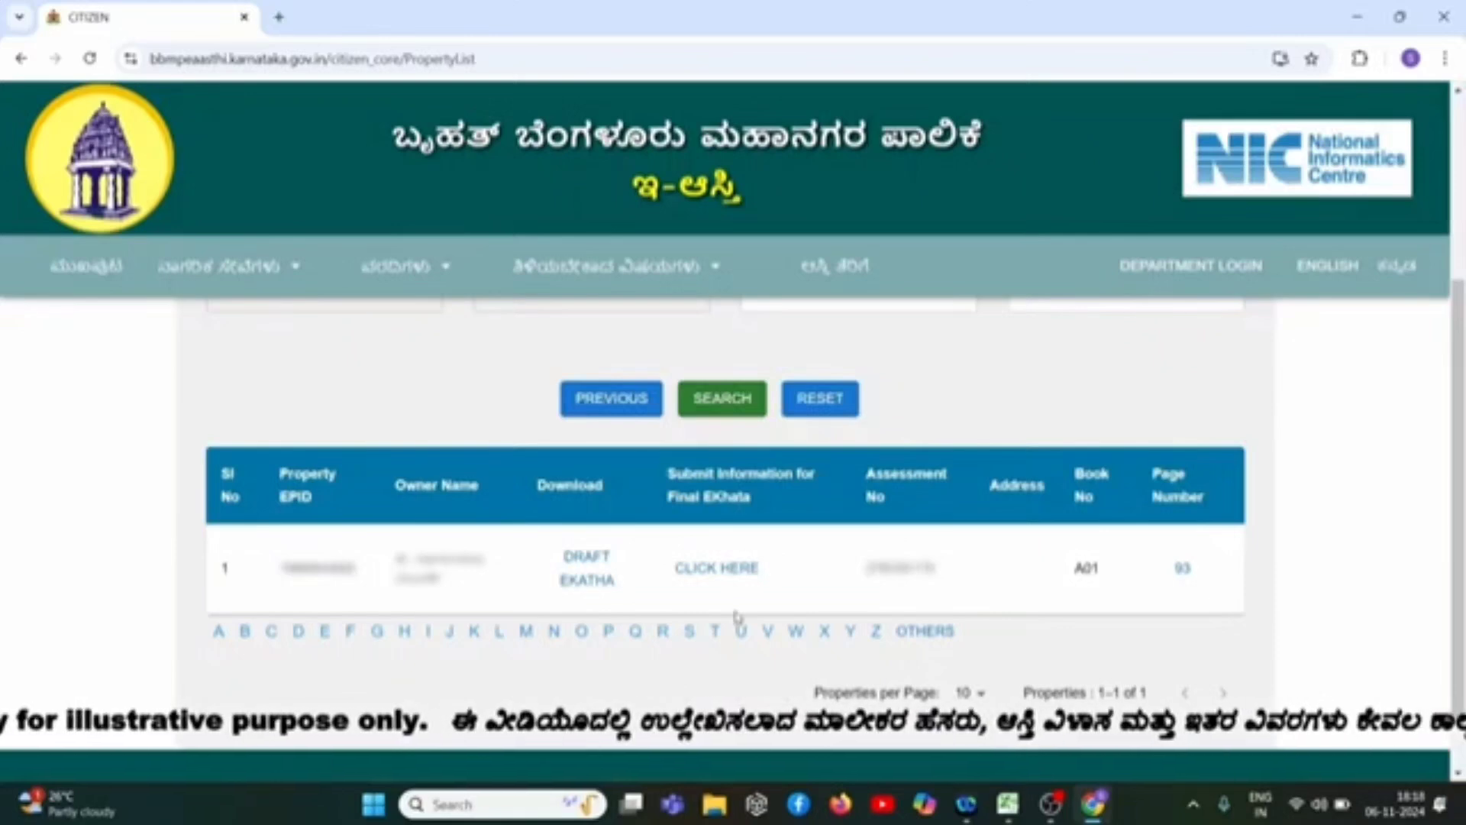
Choose Site with Building and fetch the SAS tax record showing 1200 site and 3000 built-up area
left_click(730, 573)
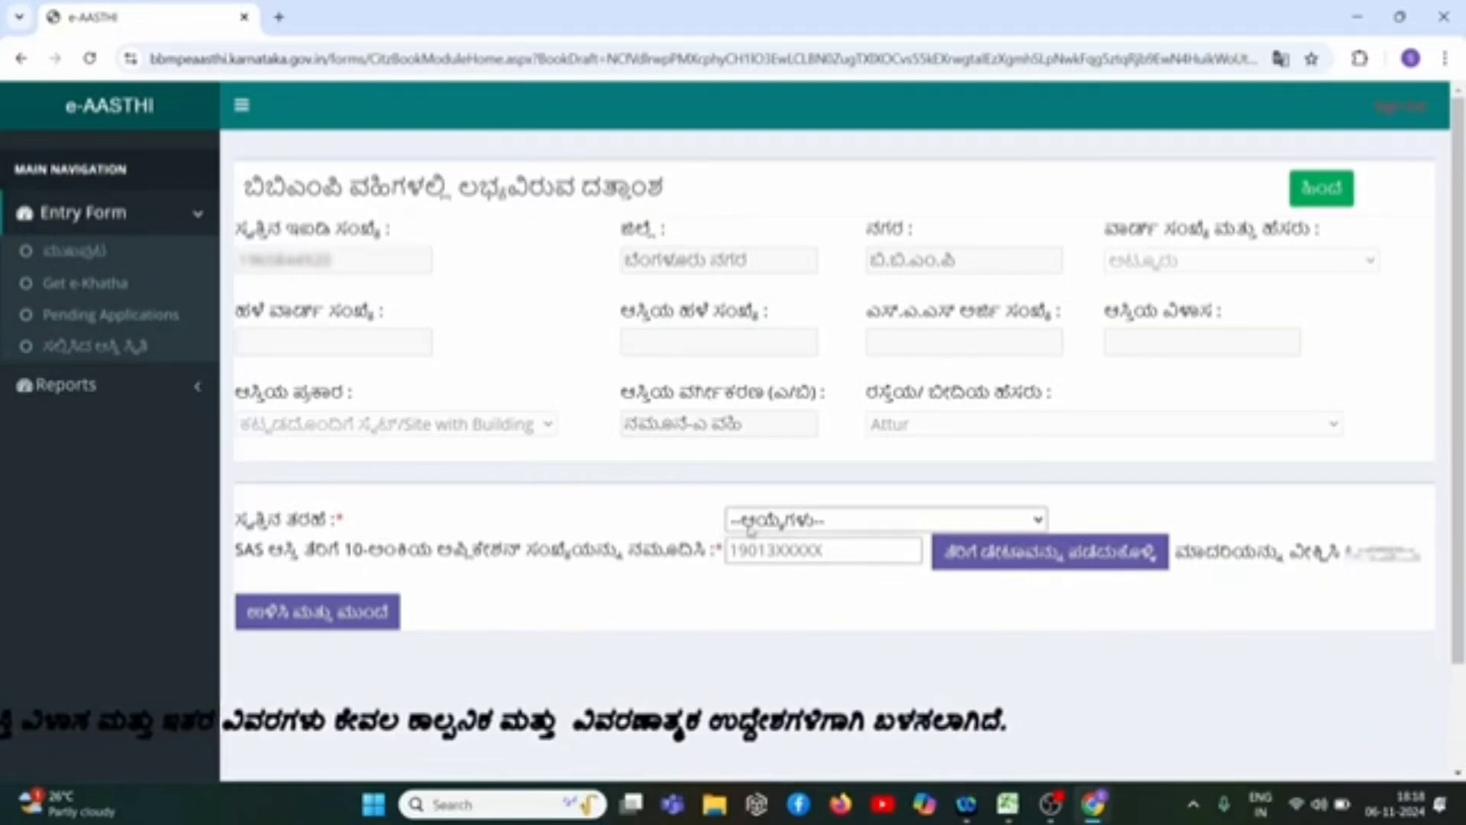
left_click(781, 522)
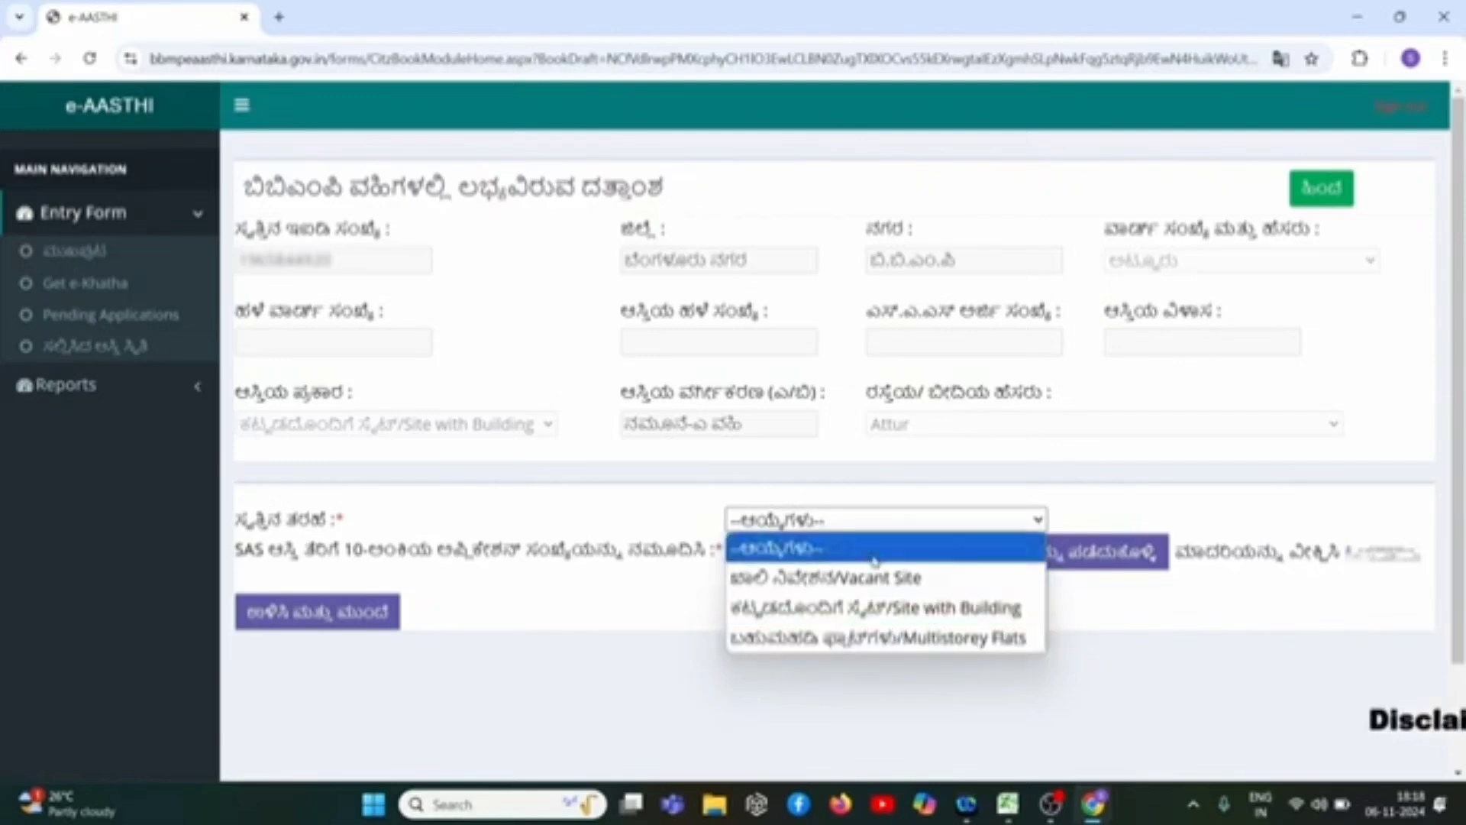
left_click(856, 608)
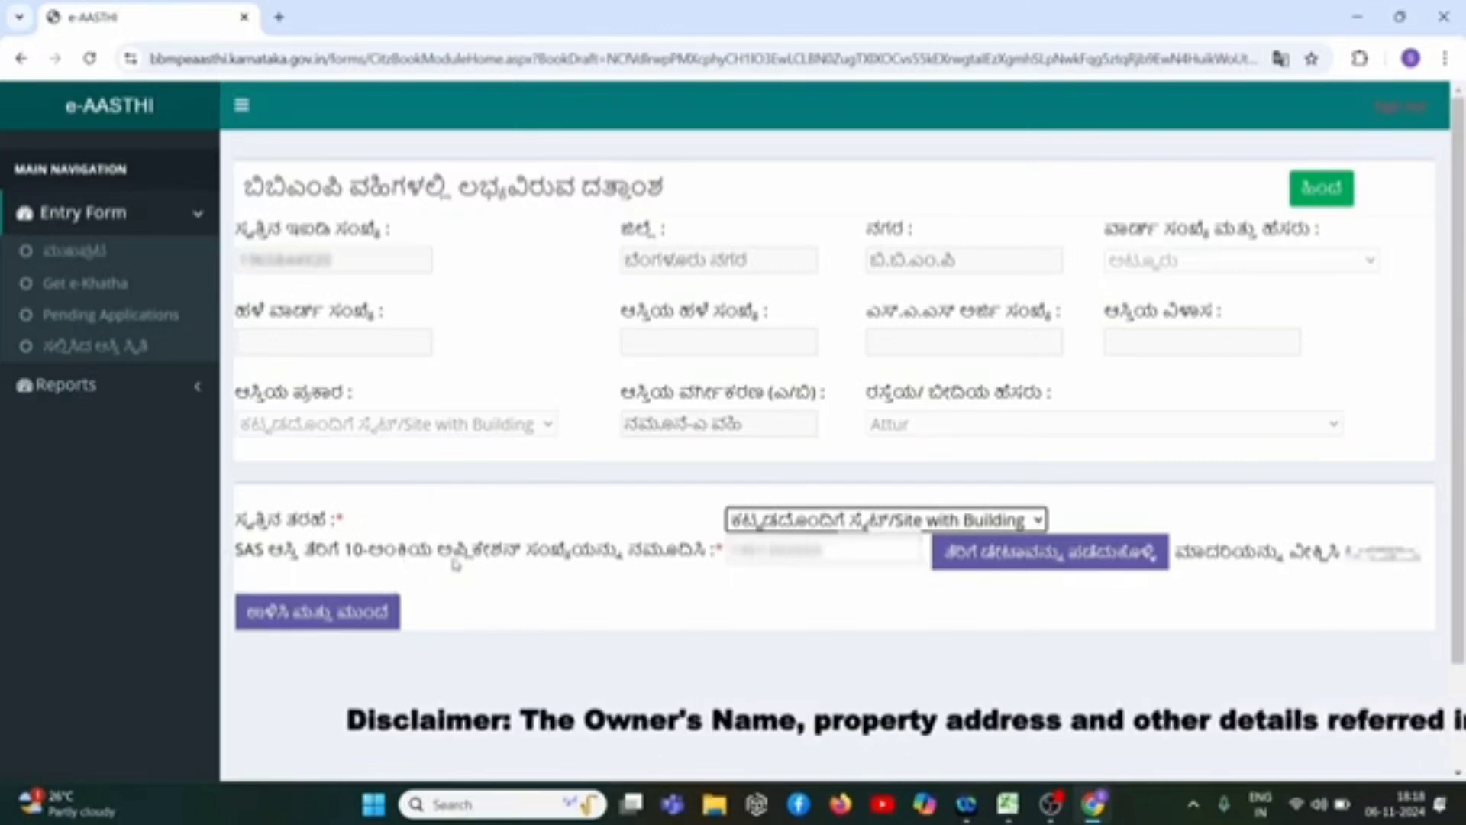
left_click(752, 550)
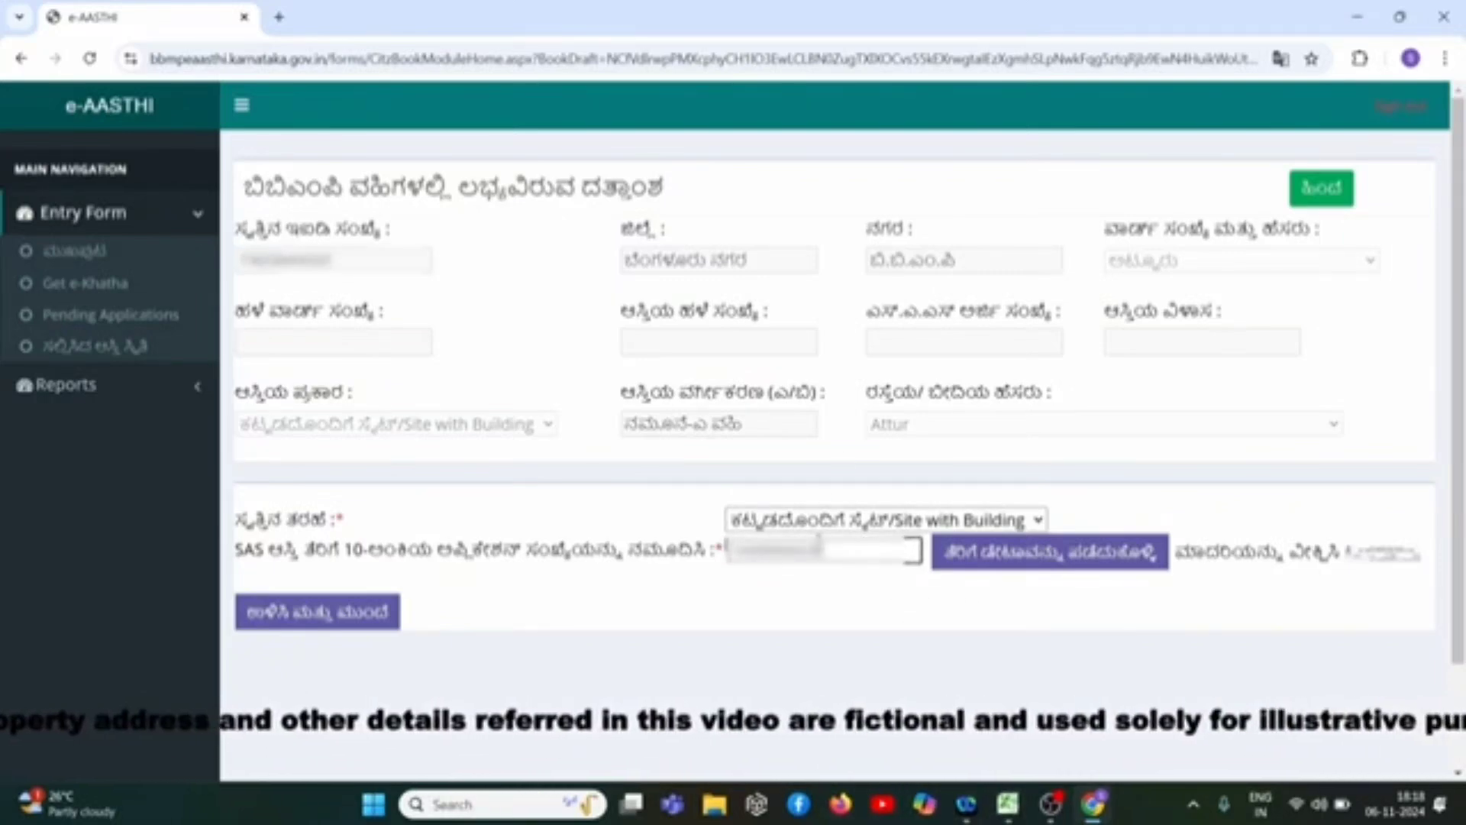
left_click(1033, 564)
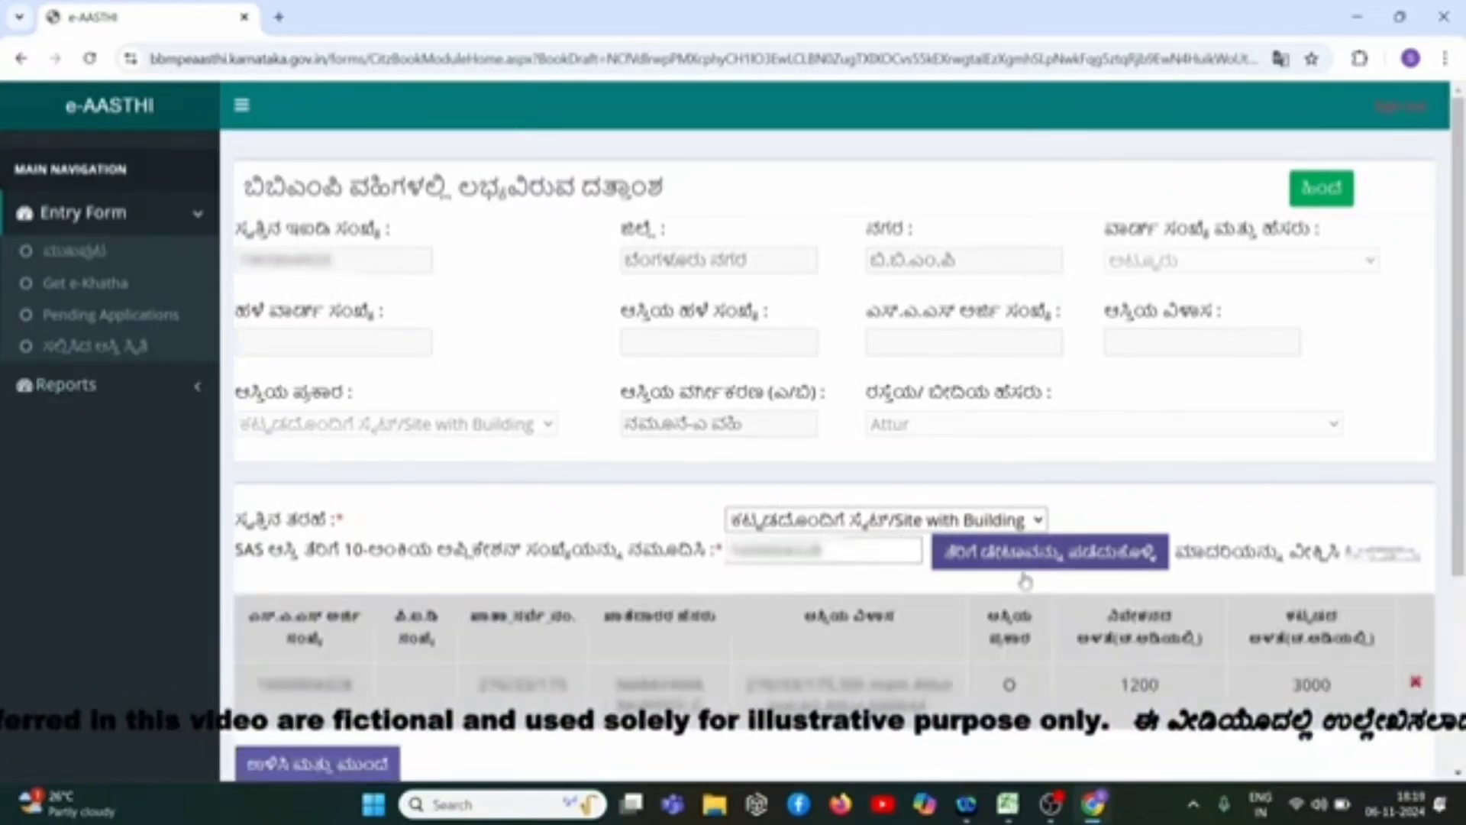
scroll(867, 599, "down", 3)
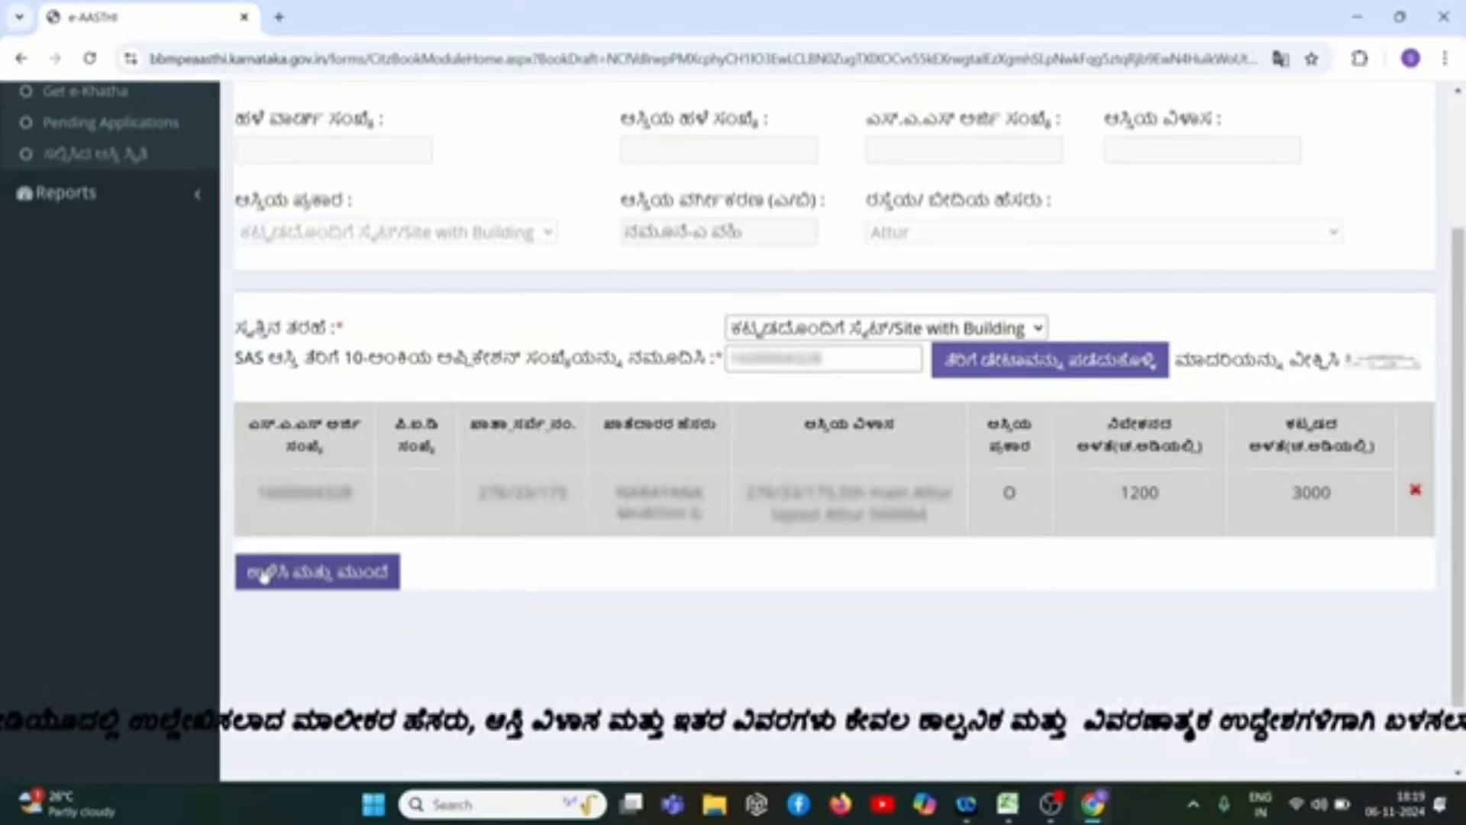
Save the tax details and mark in KAVERI that no registered title document exists
left_click(267, 575)
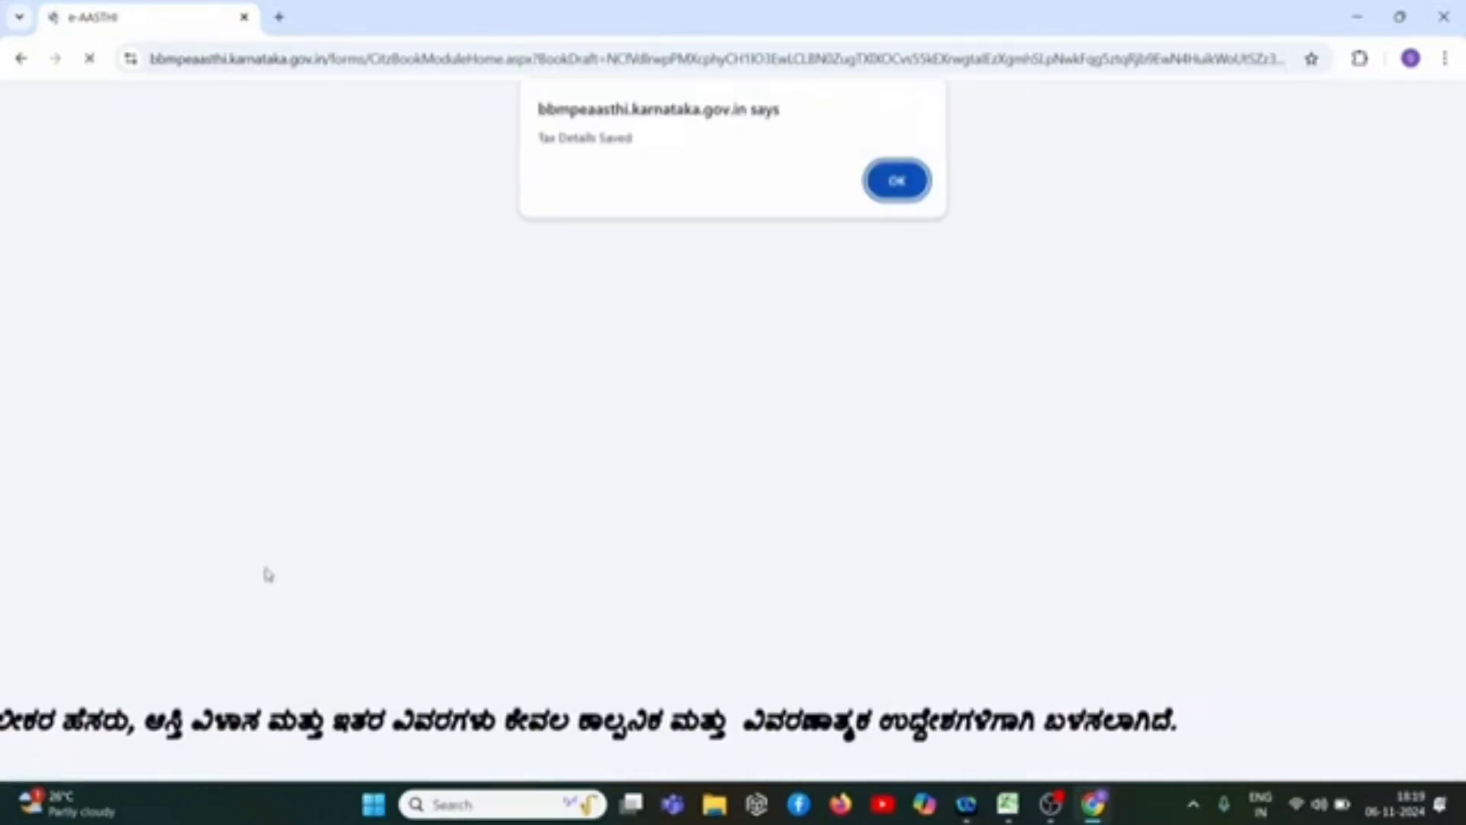
left_click(892, 185)
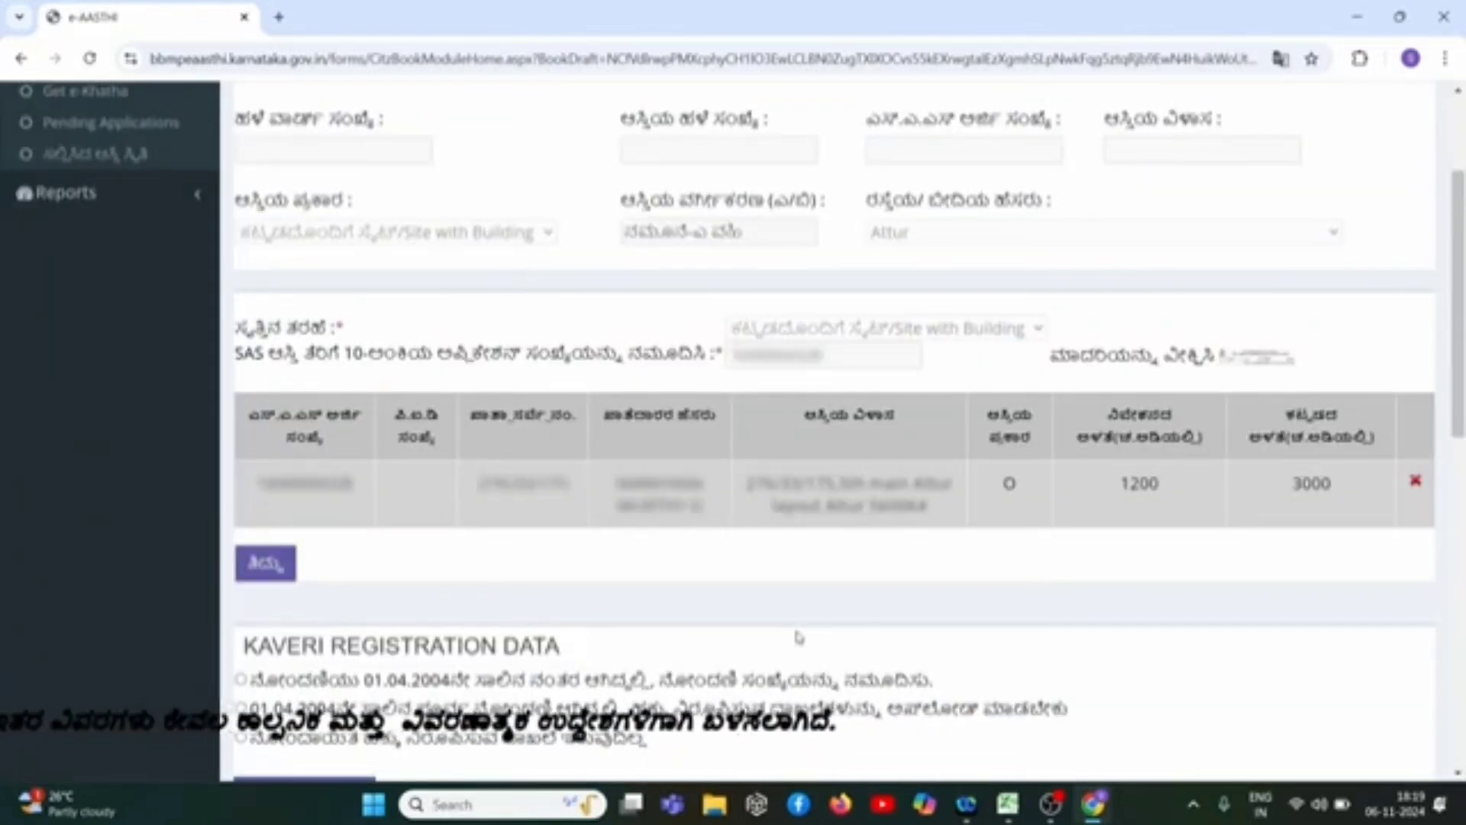
scroll(799, 637, "down", 5)
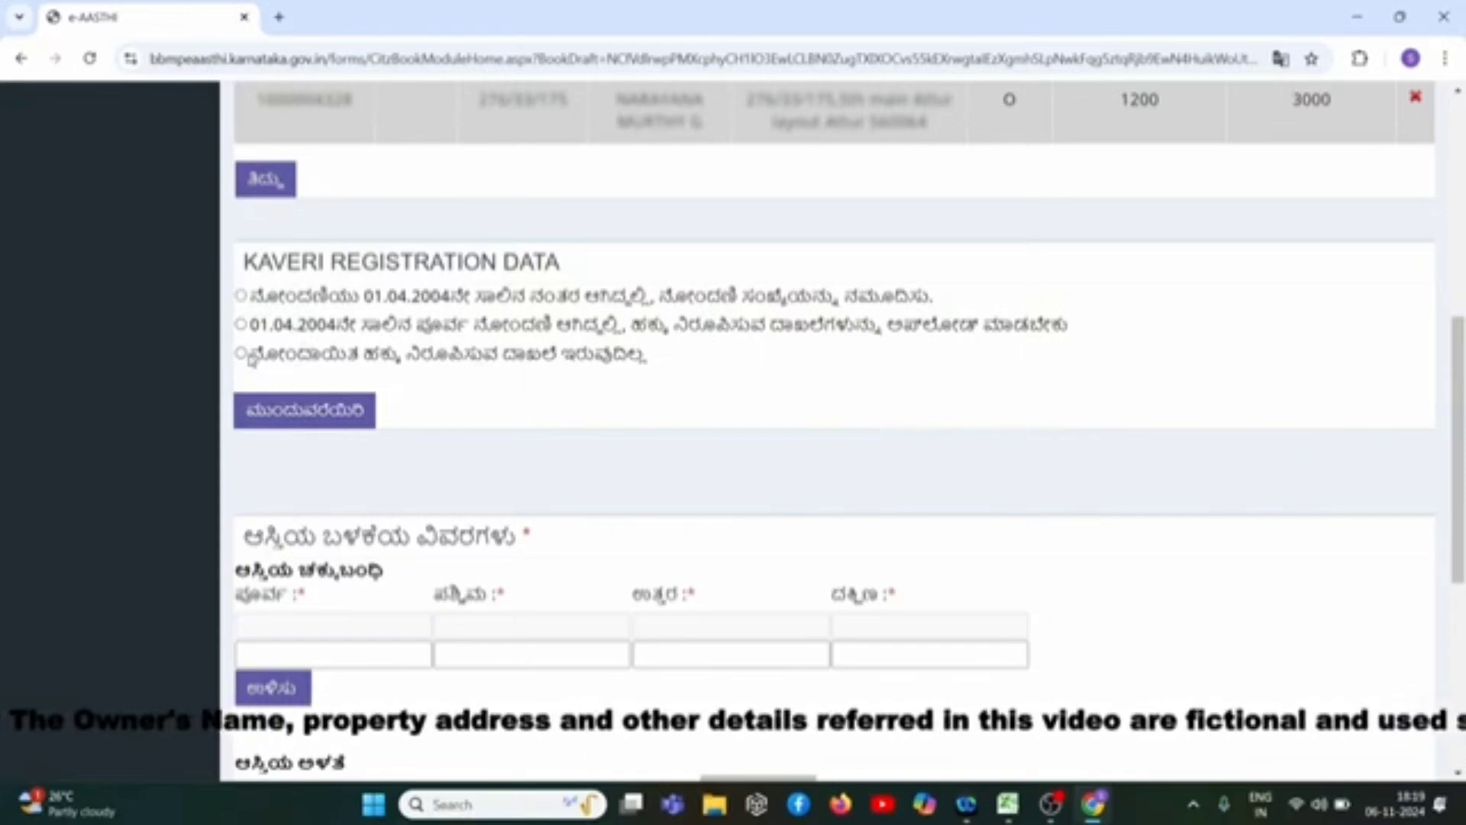
left_click(241, 354)
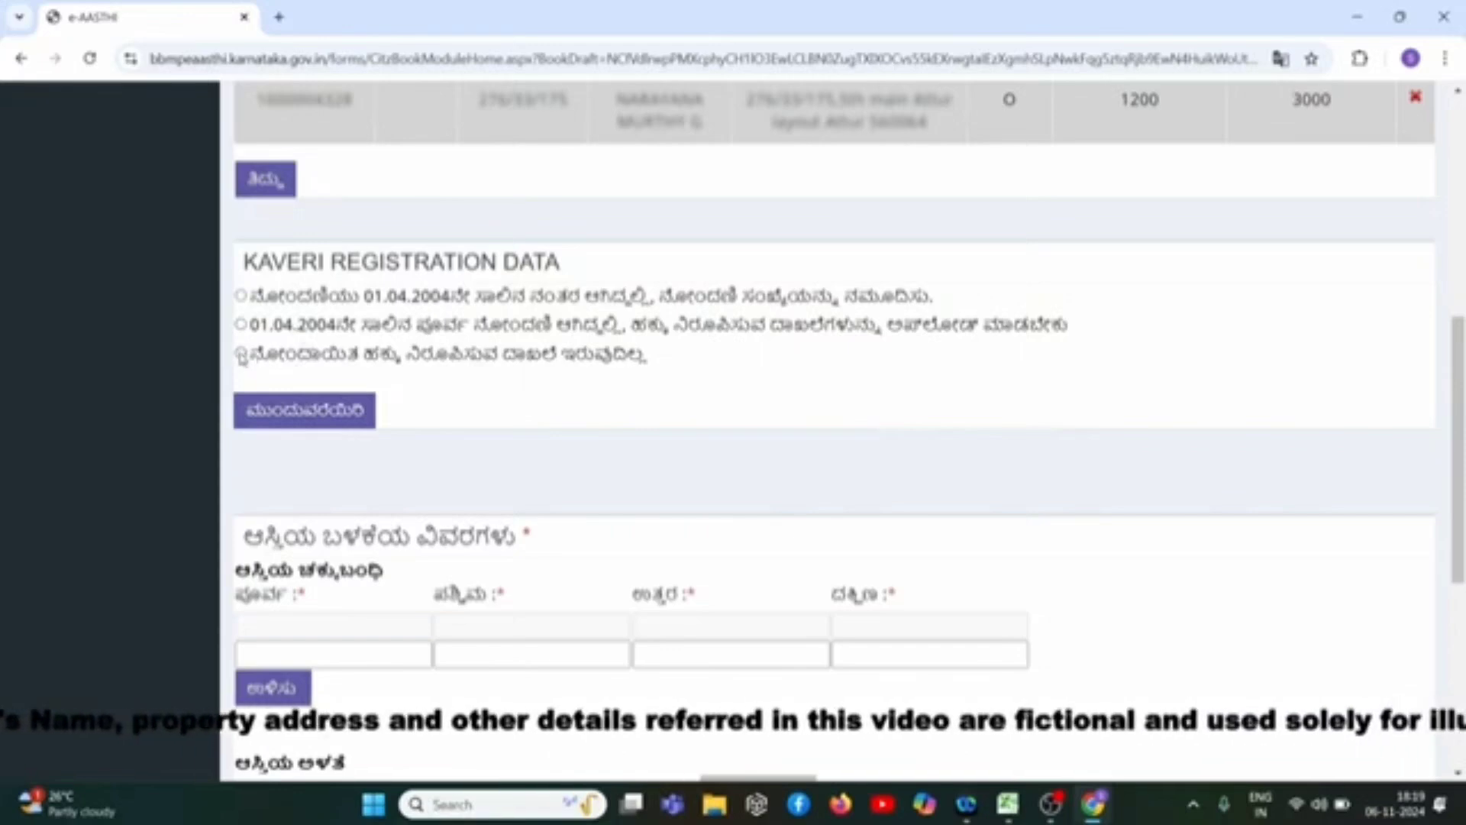
scroll(435, 609, "down", 2)
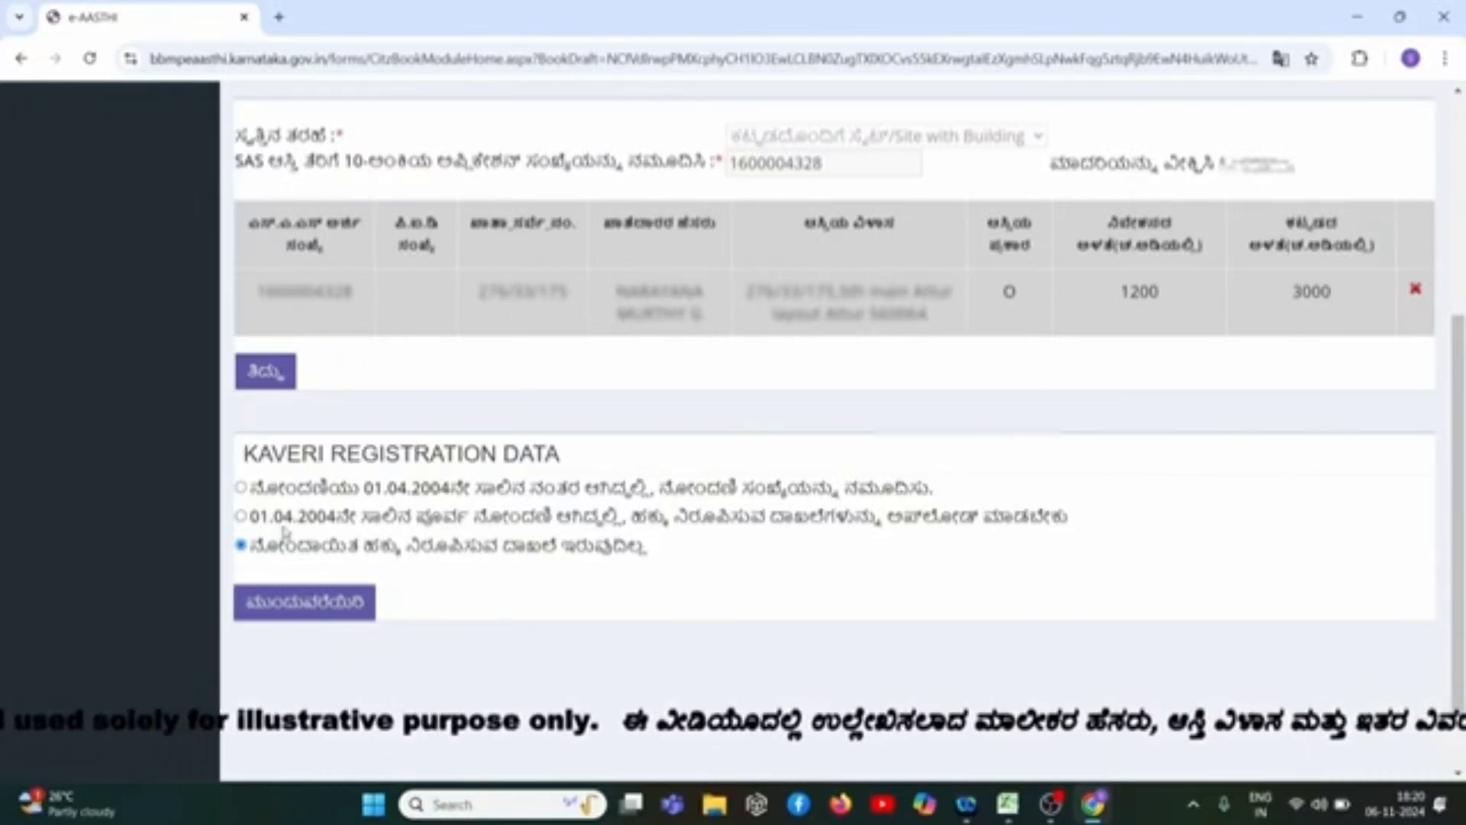
Try the pre-01.04.2004 registration option with Sale Deed as the title document
left_click(241, 516)
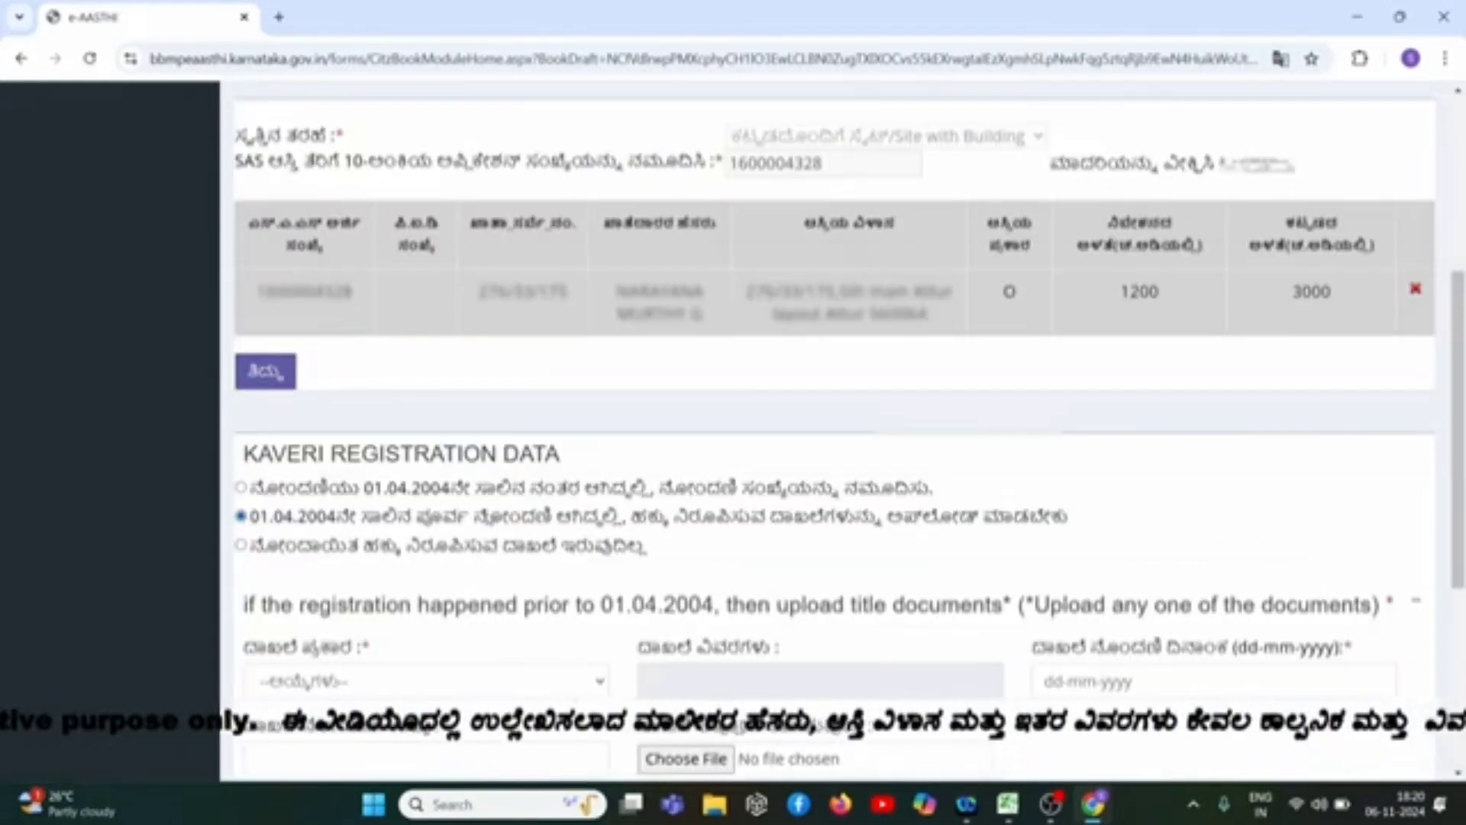
scroll(489, 518, "down", 3)
left_click(490, 495)
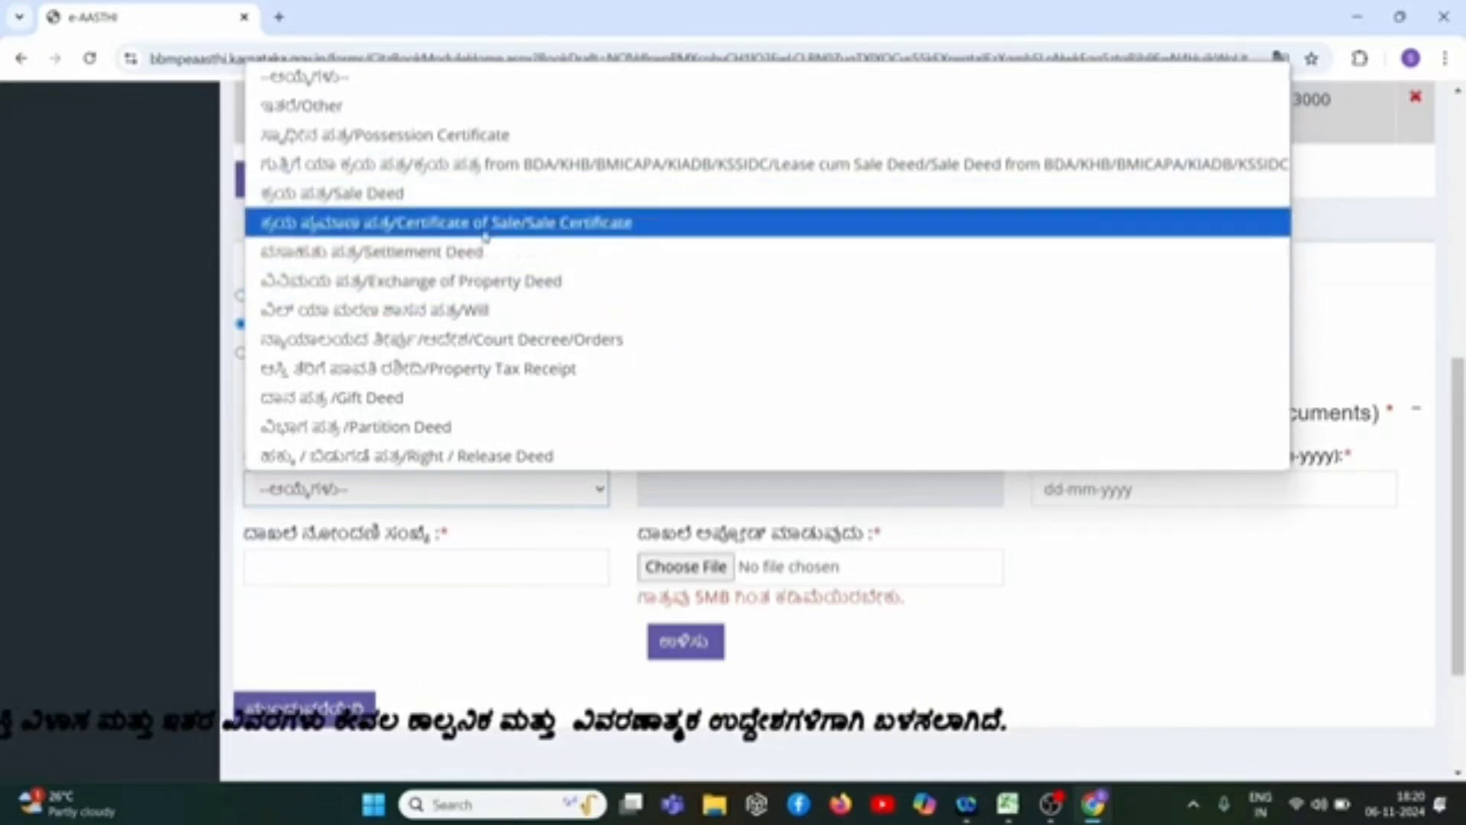
left_click(473, 195)
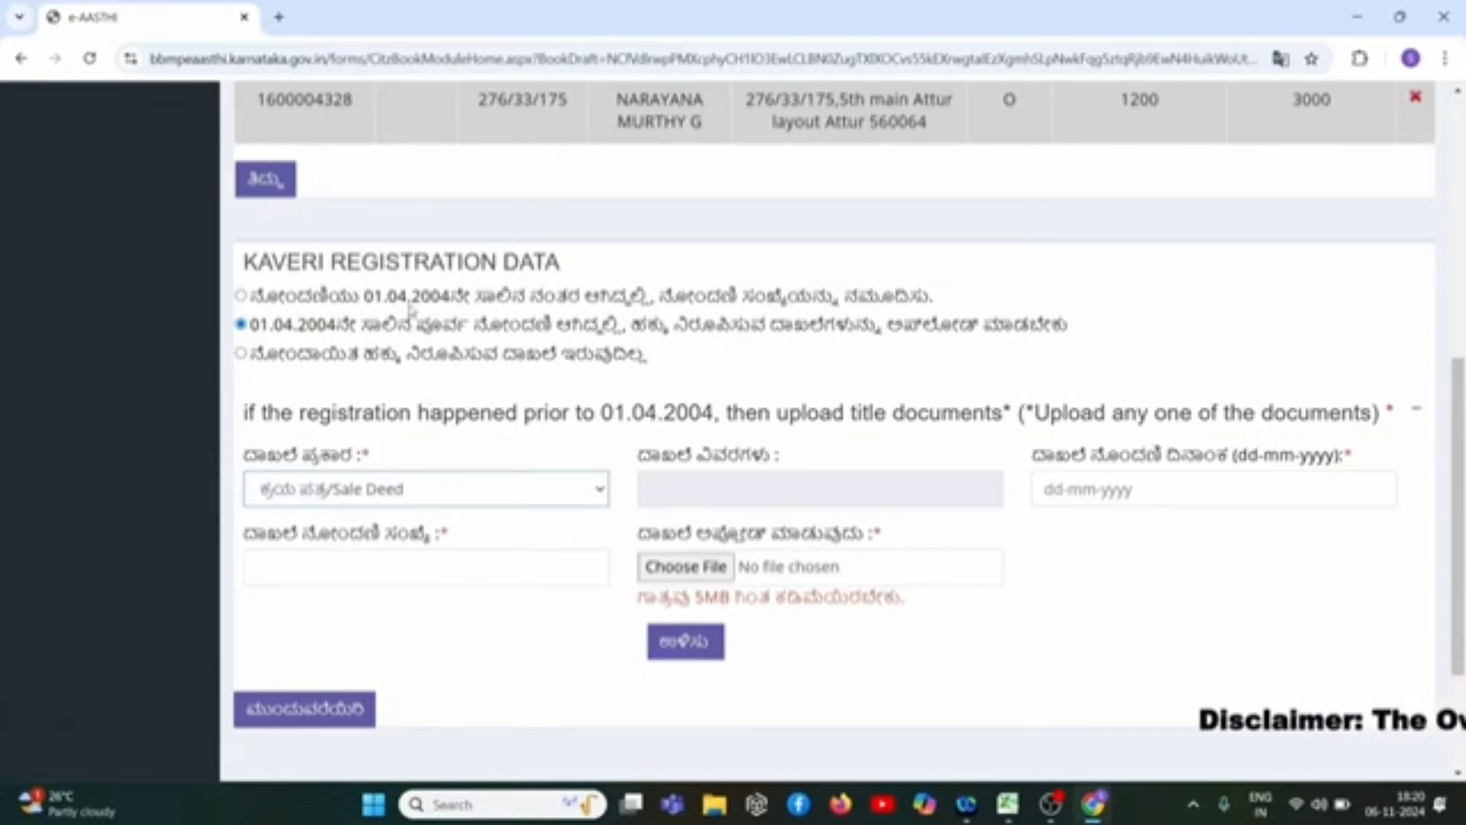
Switch to post-01.04.2004 registration and copy the registration number from spreadsheet cell G4
left_click(241, 296)
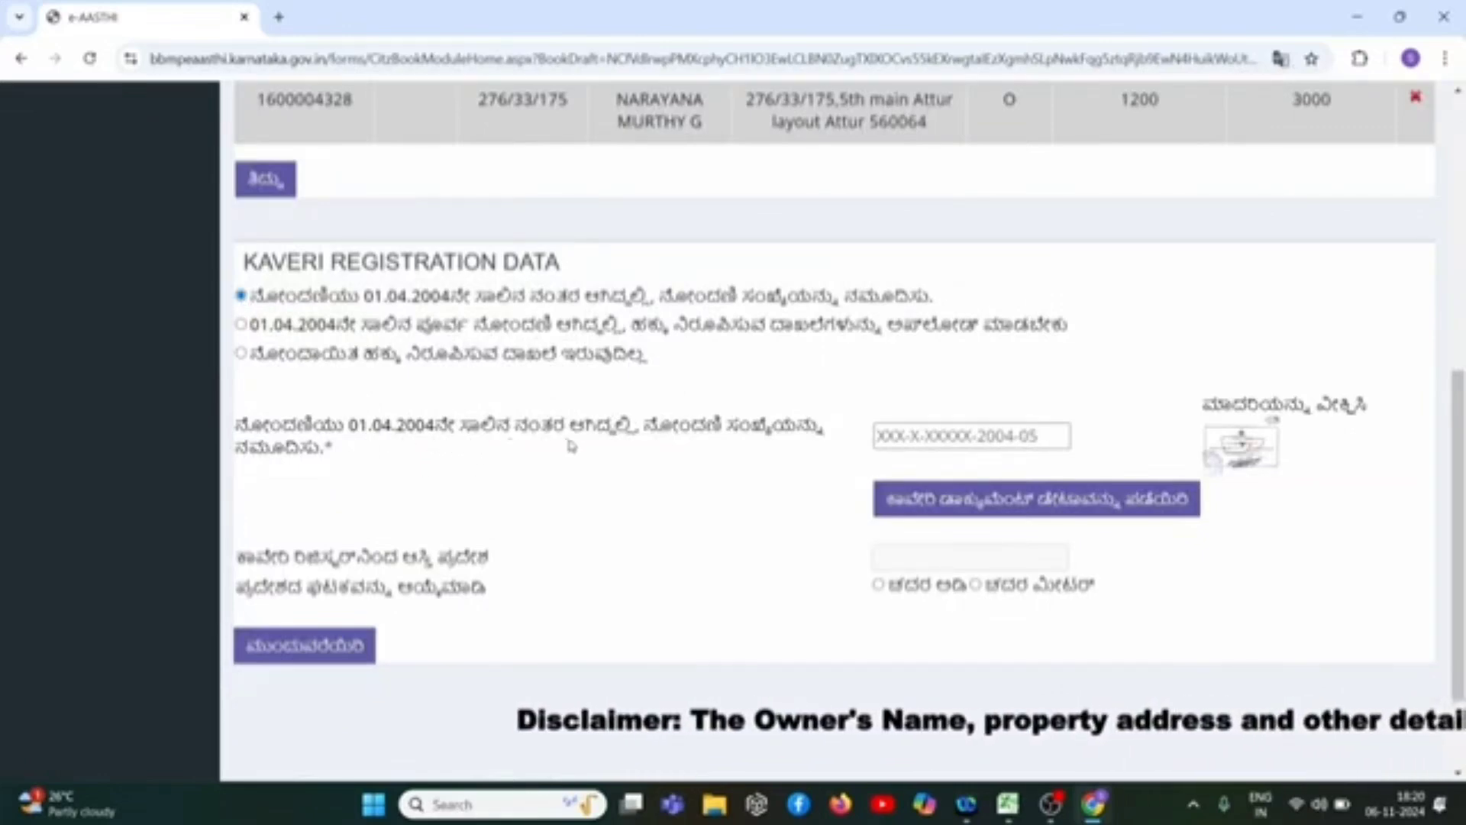
left_click(913, 435)
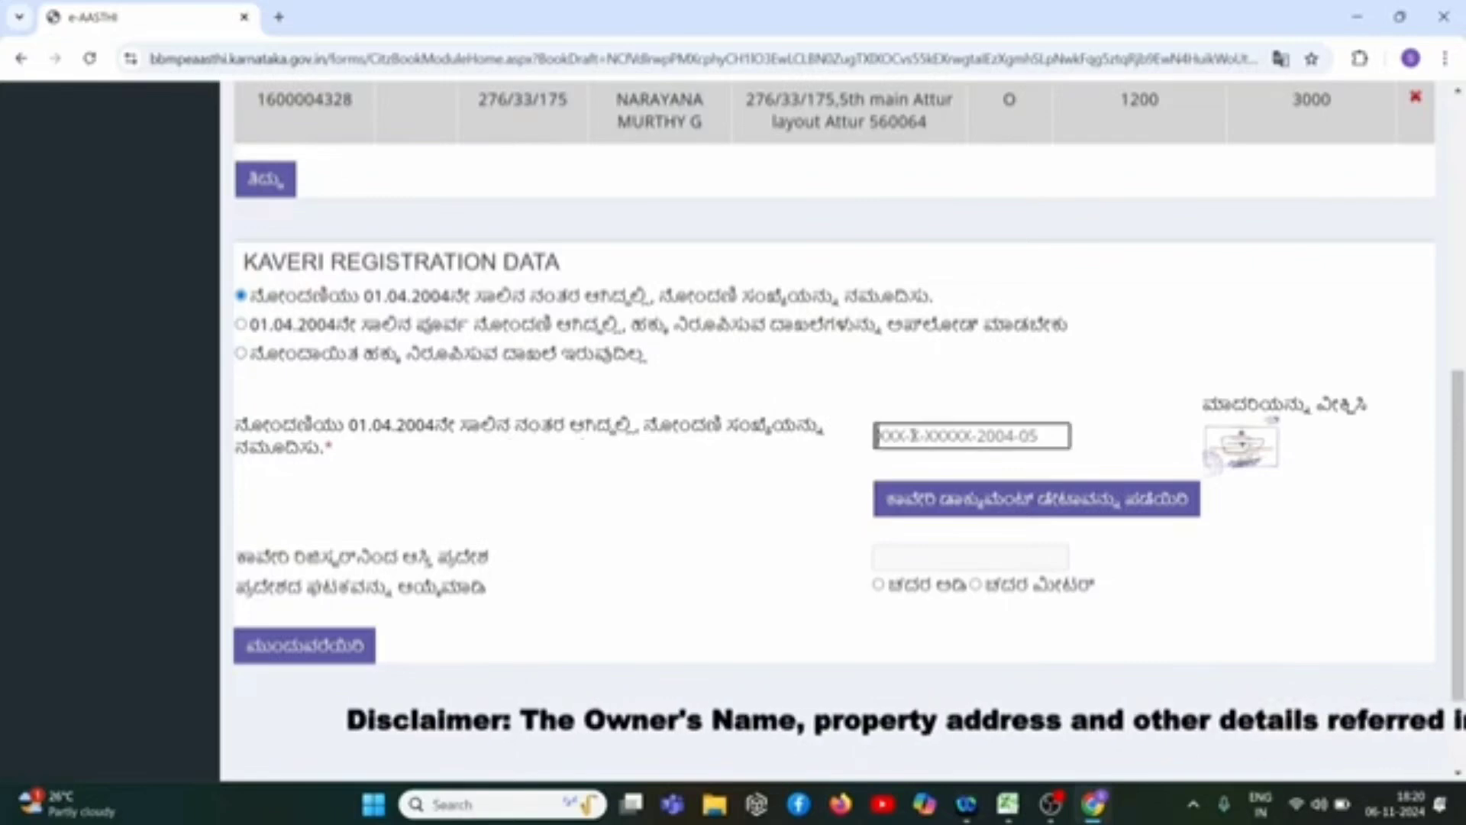
left_click(1009, 803)
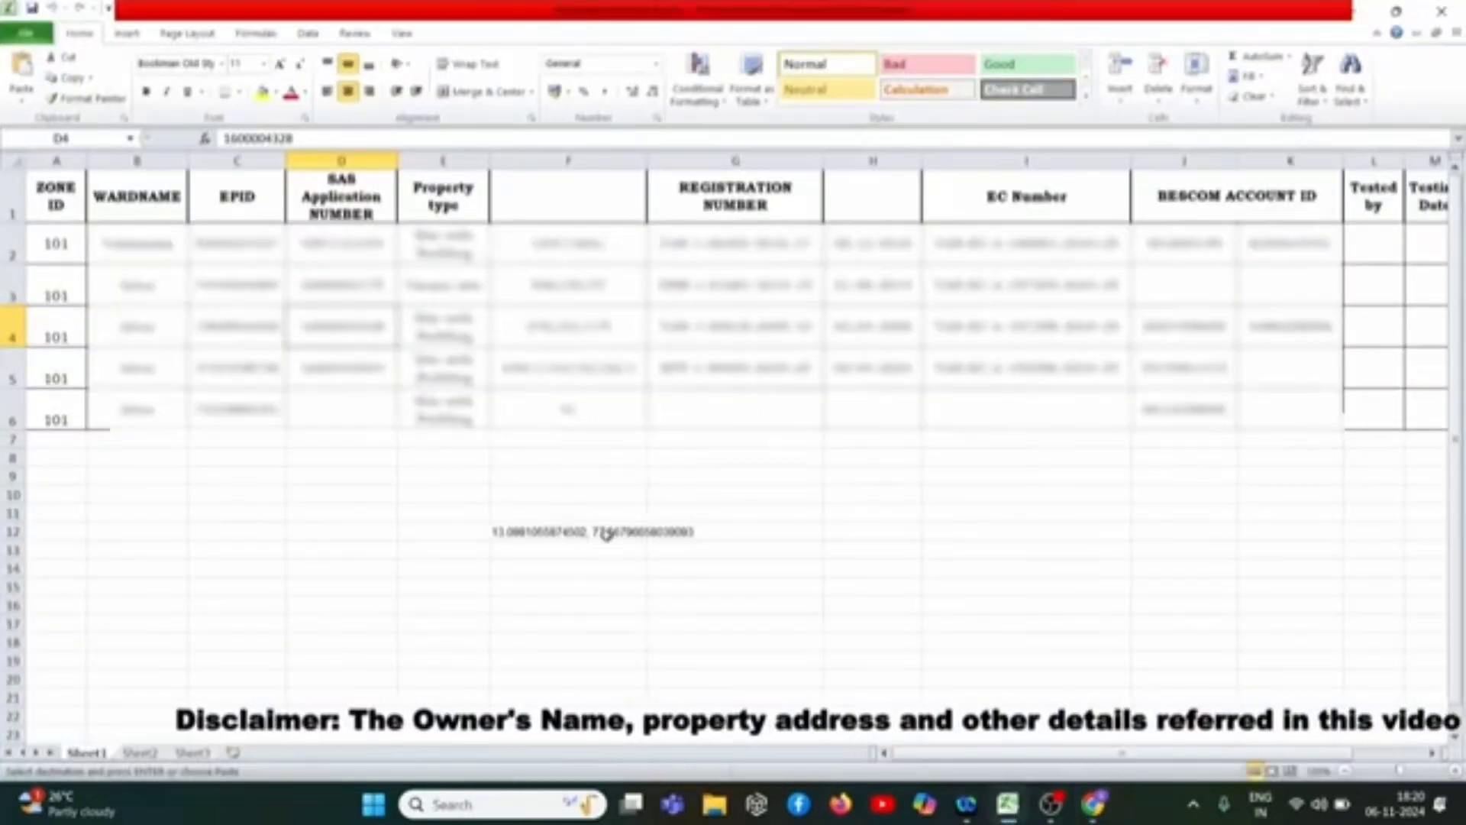
left_click(783, 334)
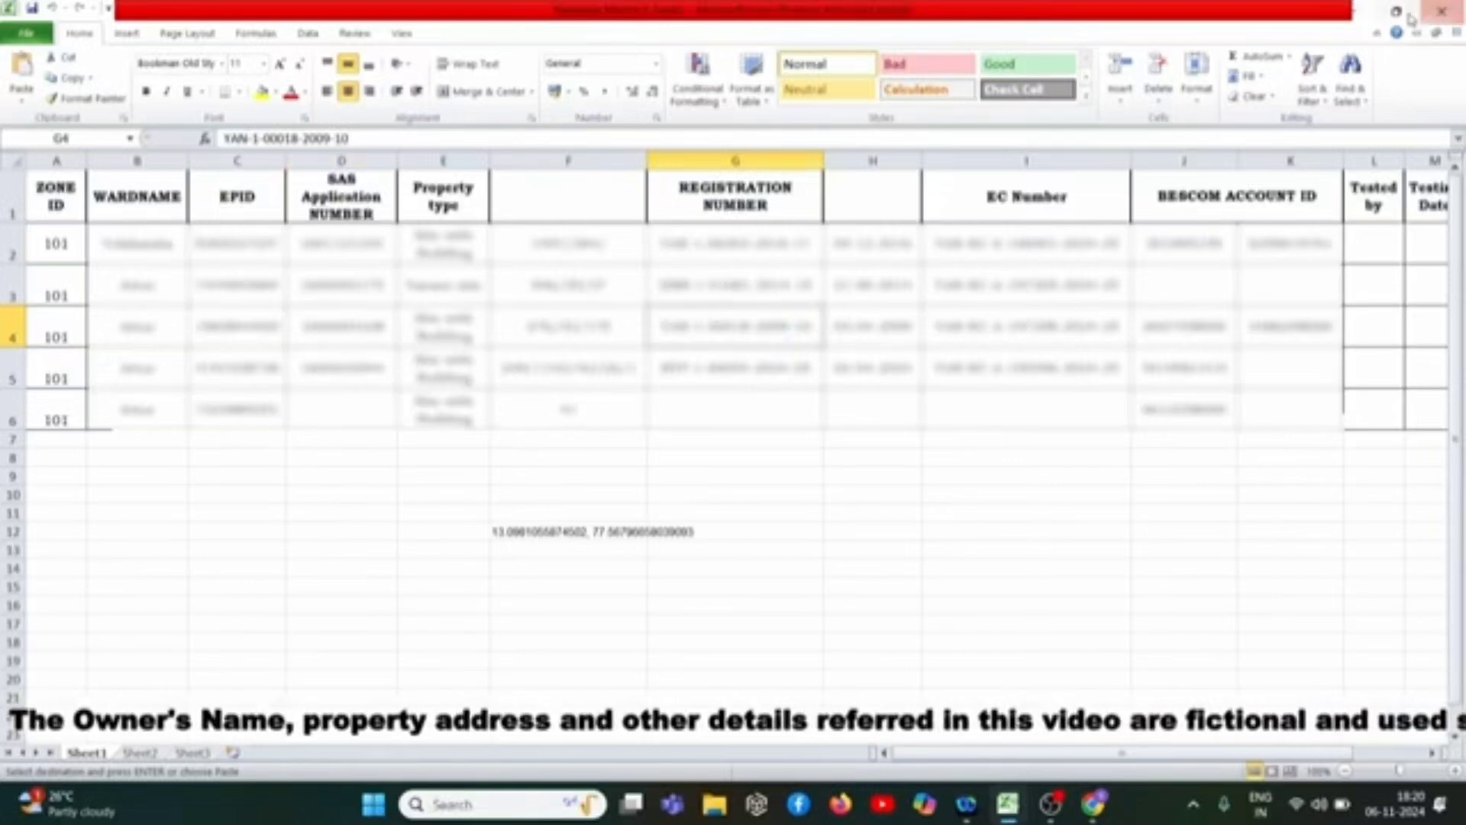
left_click(1360, 11)
Paste the registration number, fetch the Kaveri document data and dismiss the 1200 area alert
key("ctrl+v")
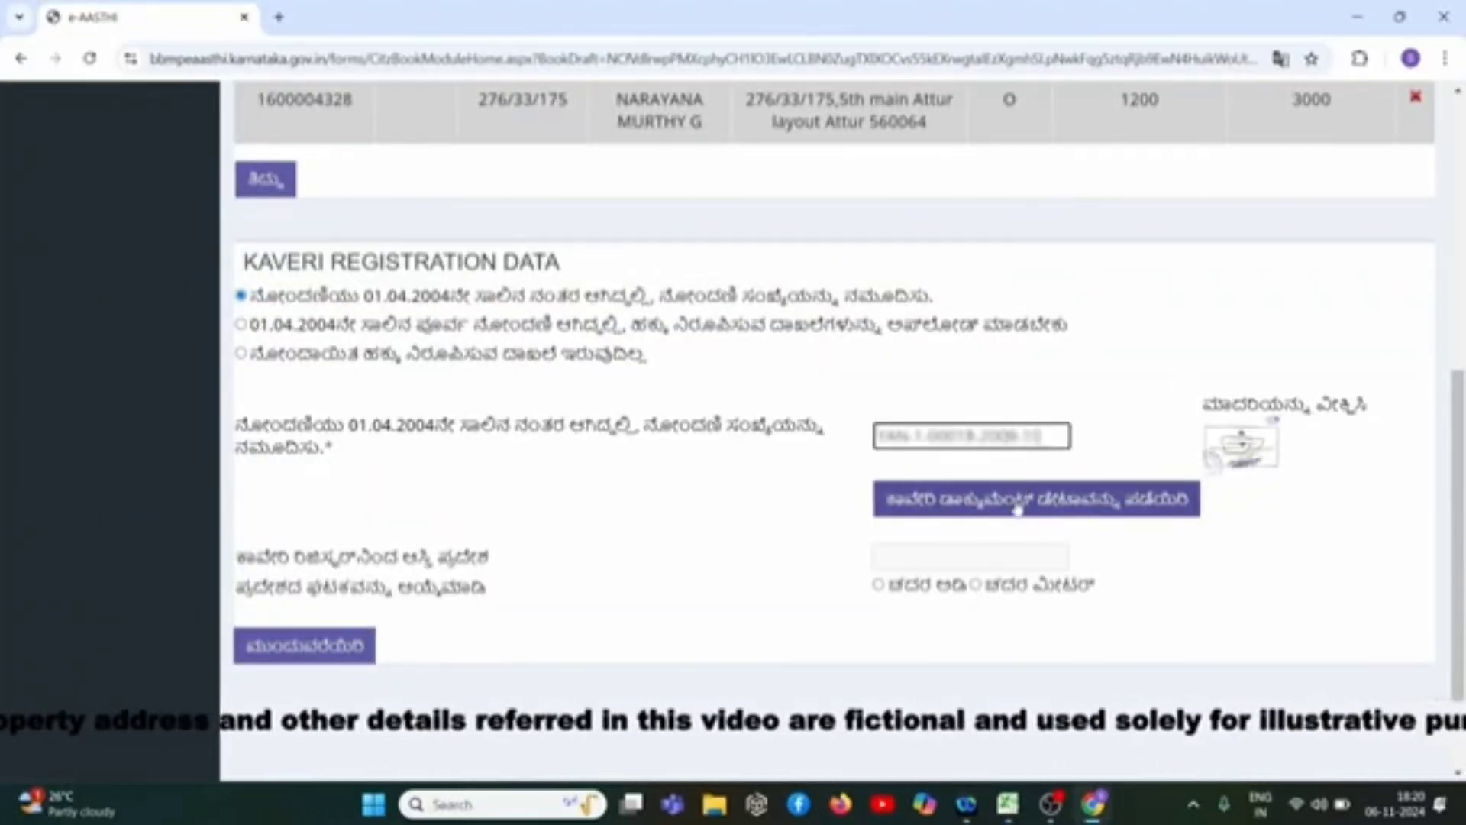
left_click(950, 501)
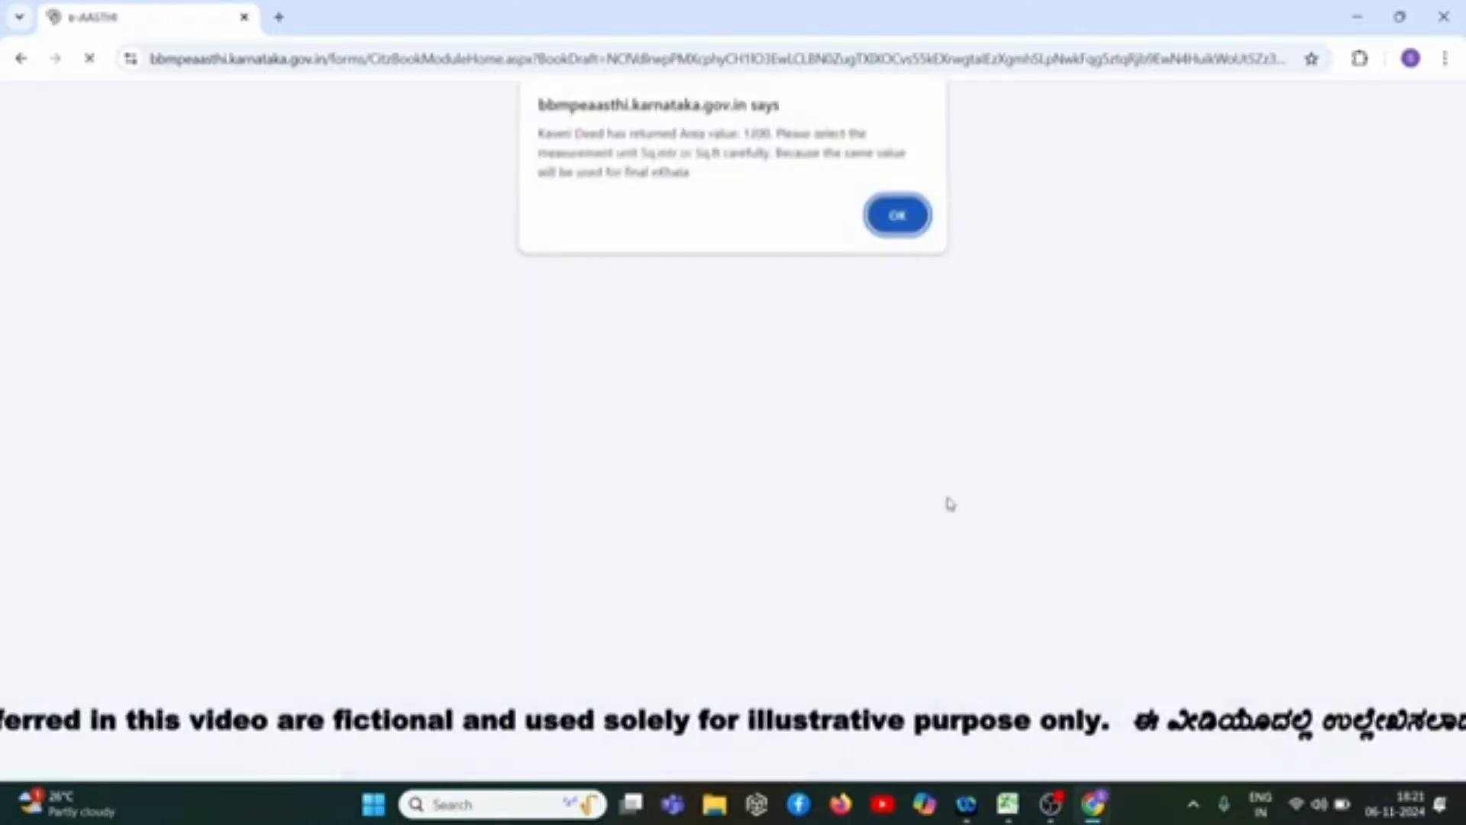
left_click(901, 220)
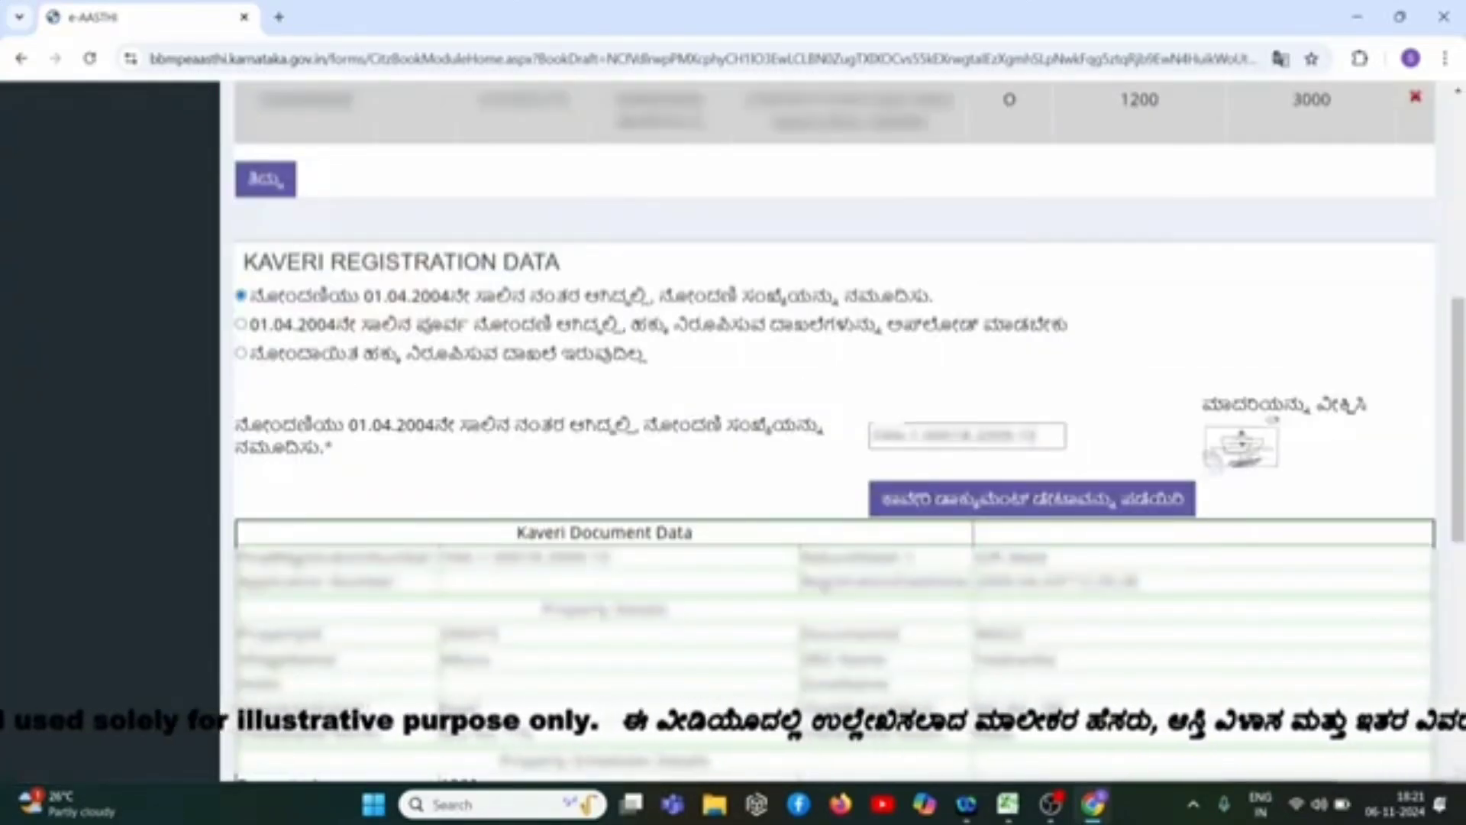
scroll(909, 557, "down", 4)
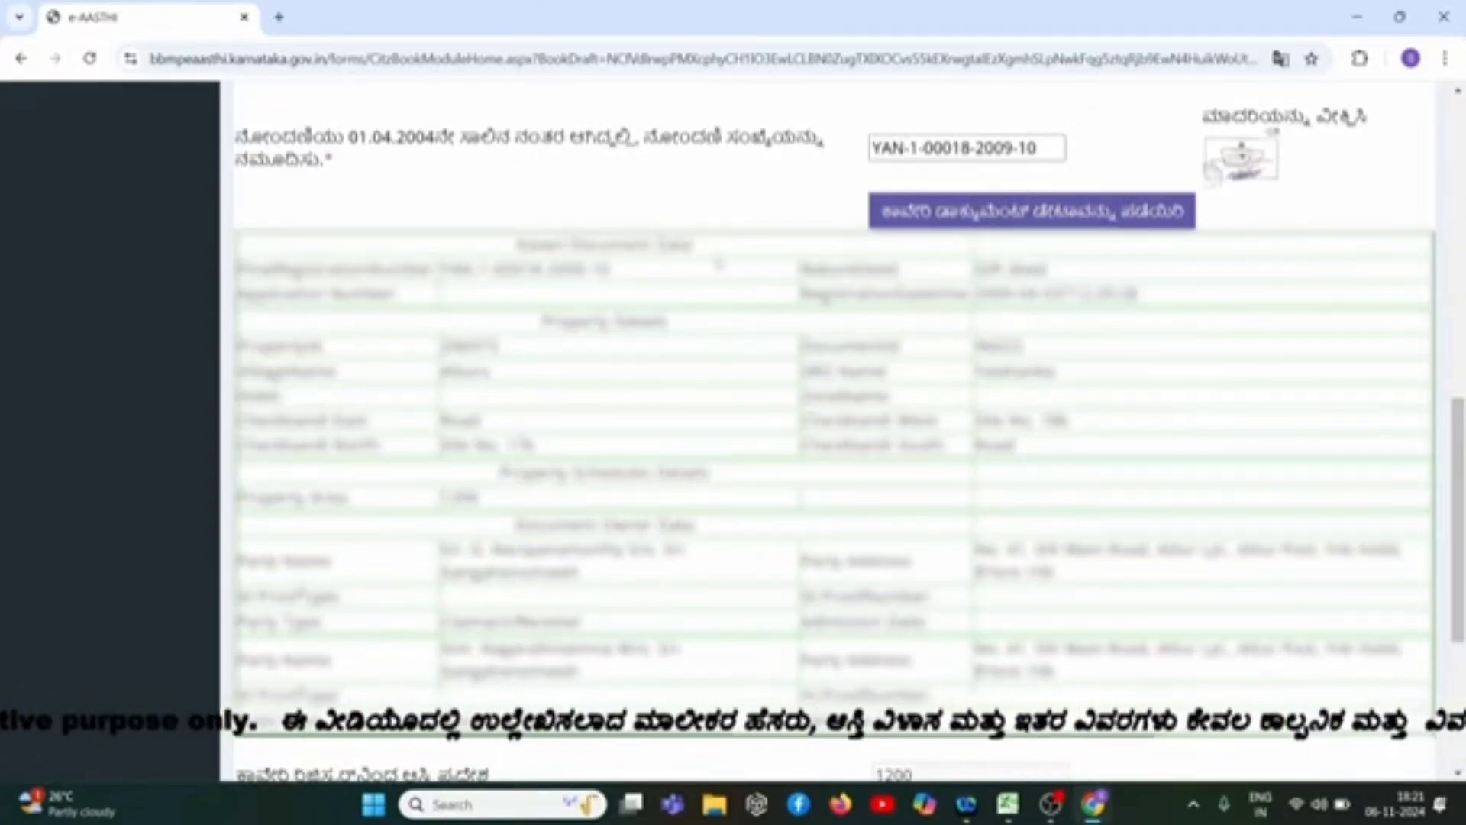
scroll(752, 401, "down", 4)
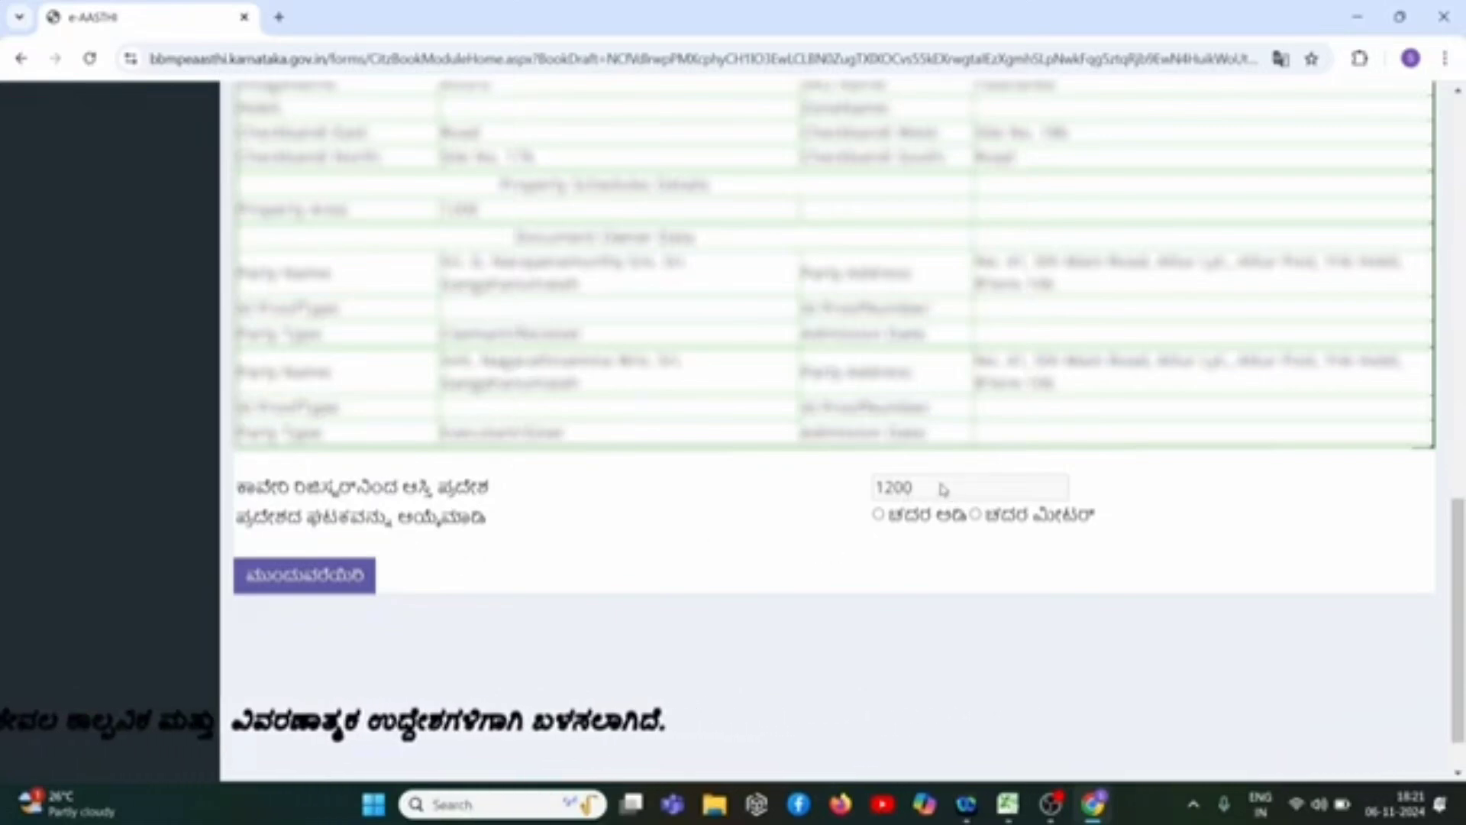
Try square metres, then keep the 1200 area in square feet and continue
left_click(877, 515)
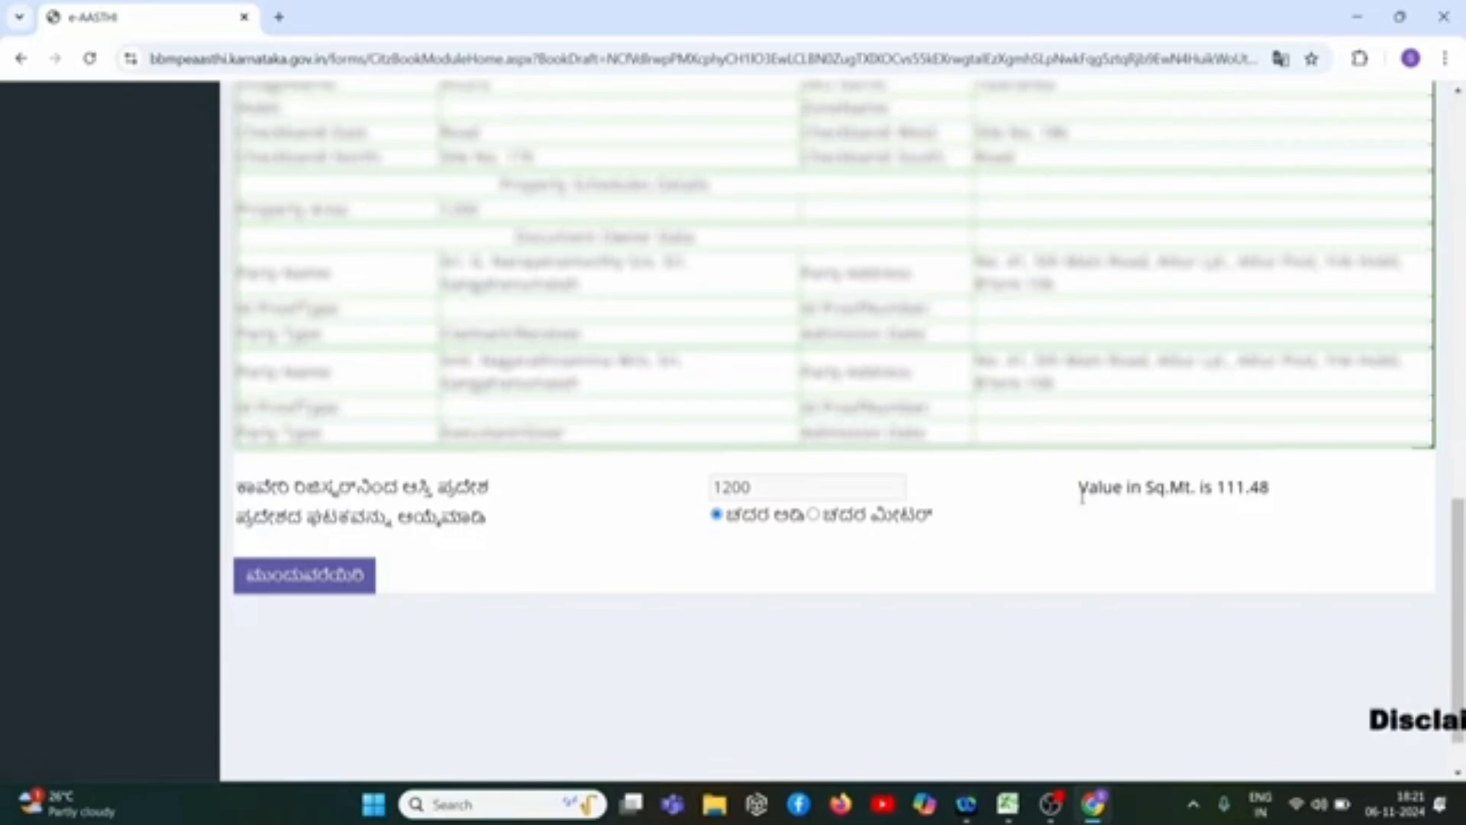
scroll(766, 507, "down", 1)
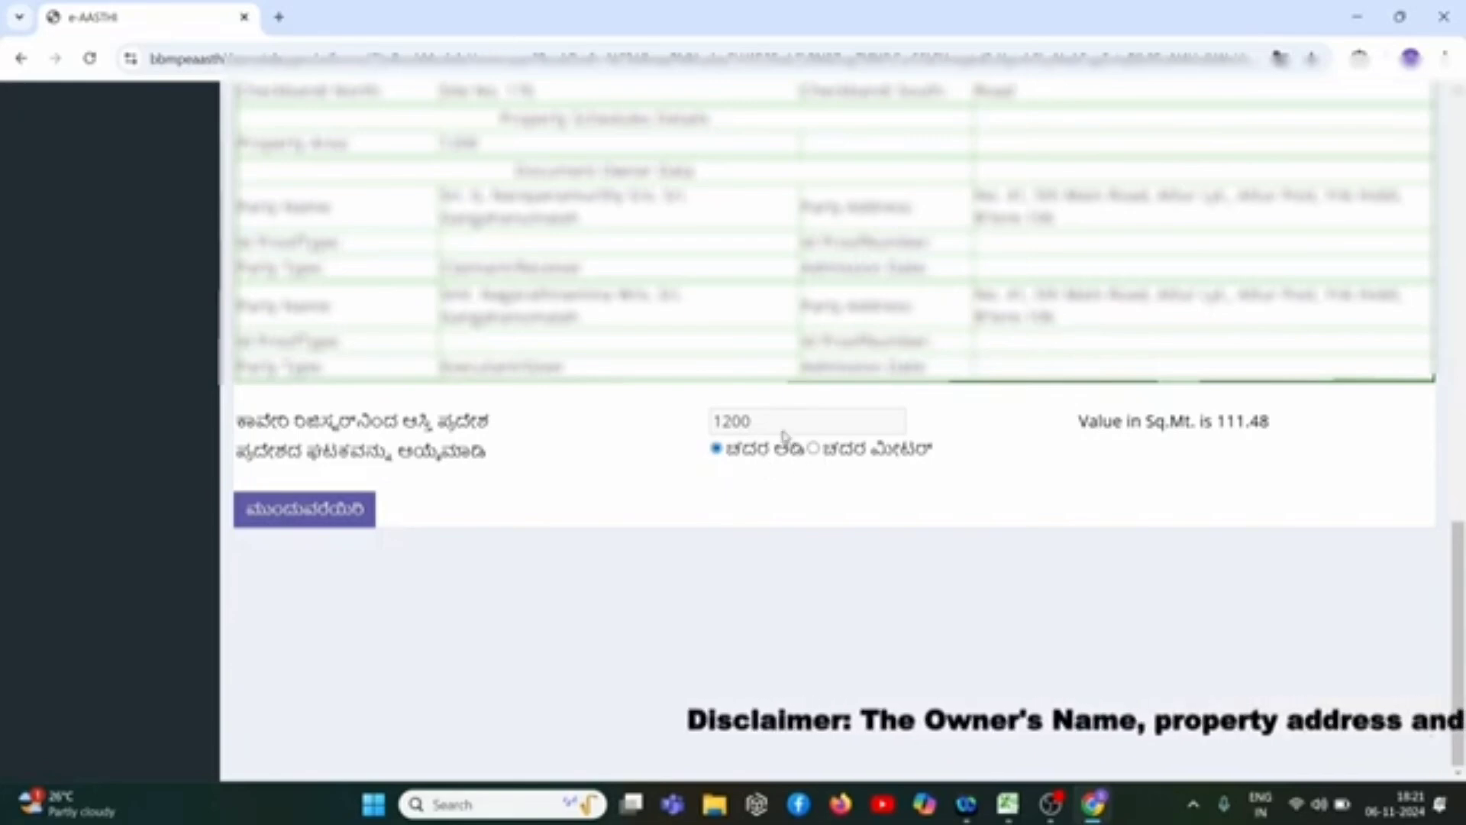
left_click(831, 458)
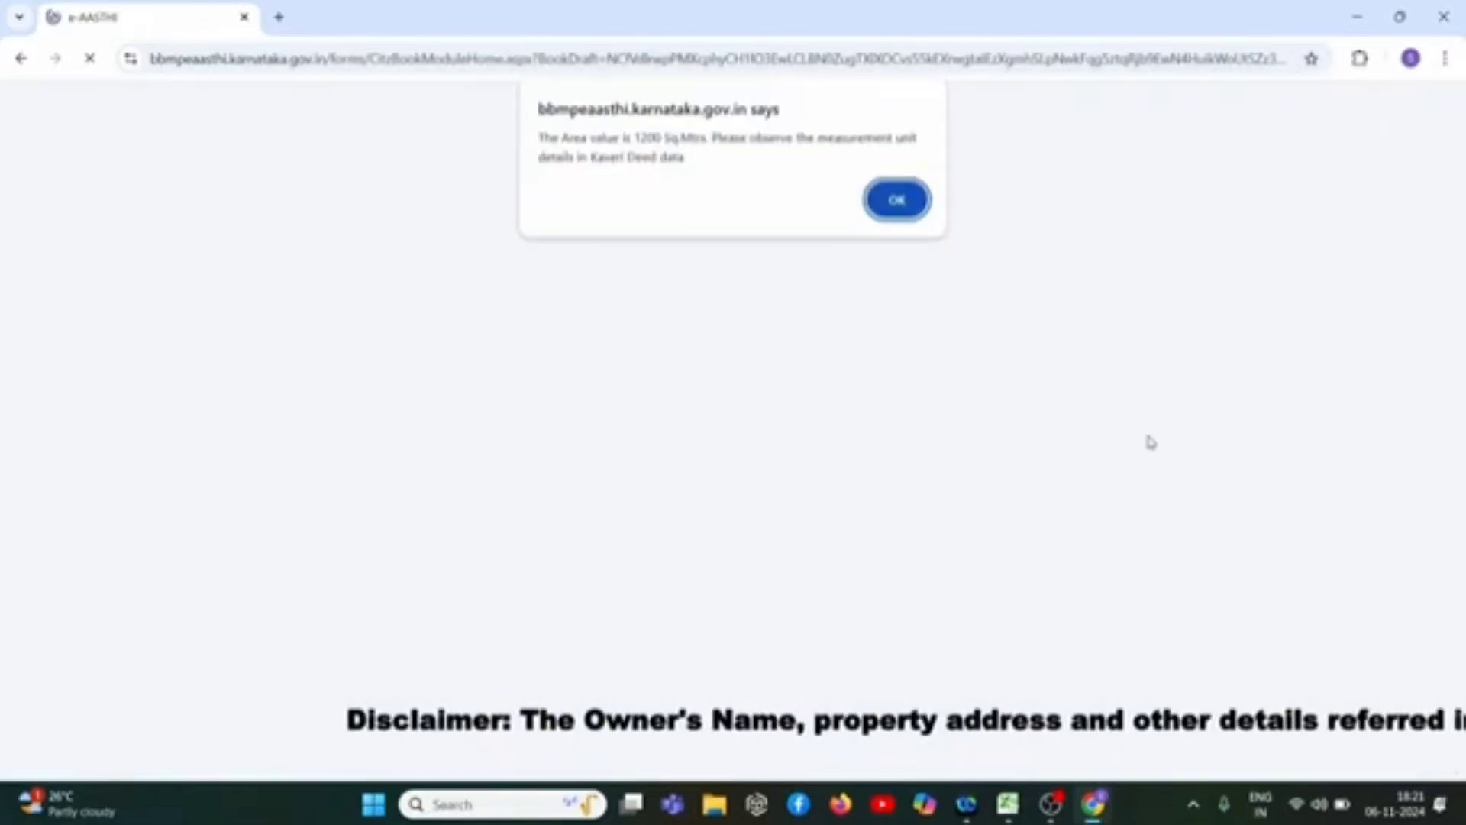
left_click(893, 197)
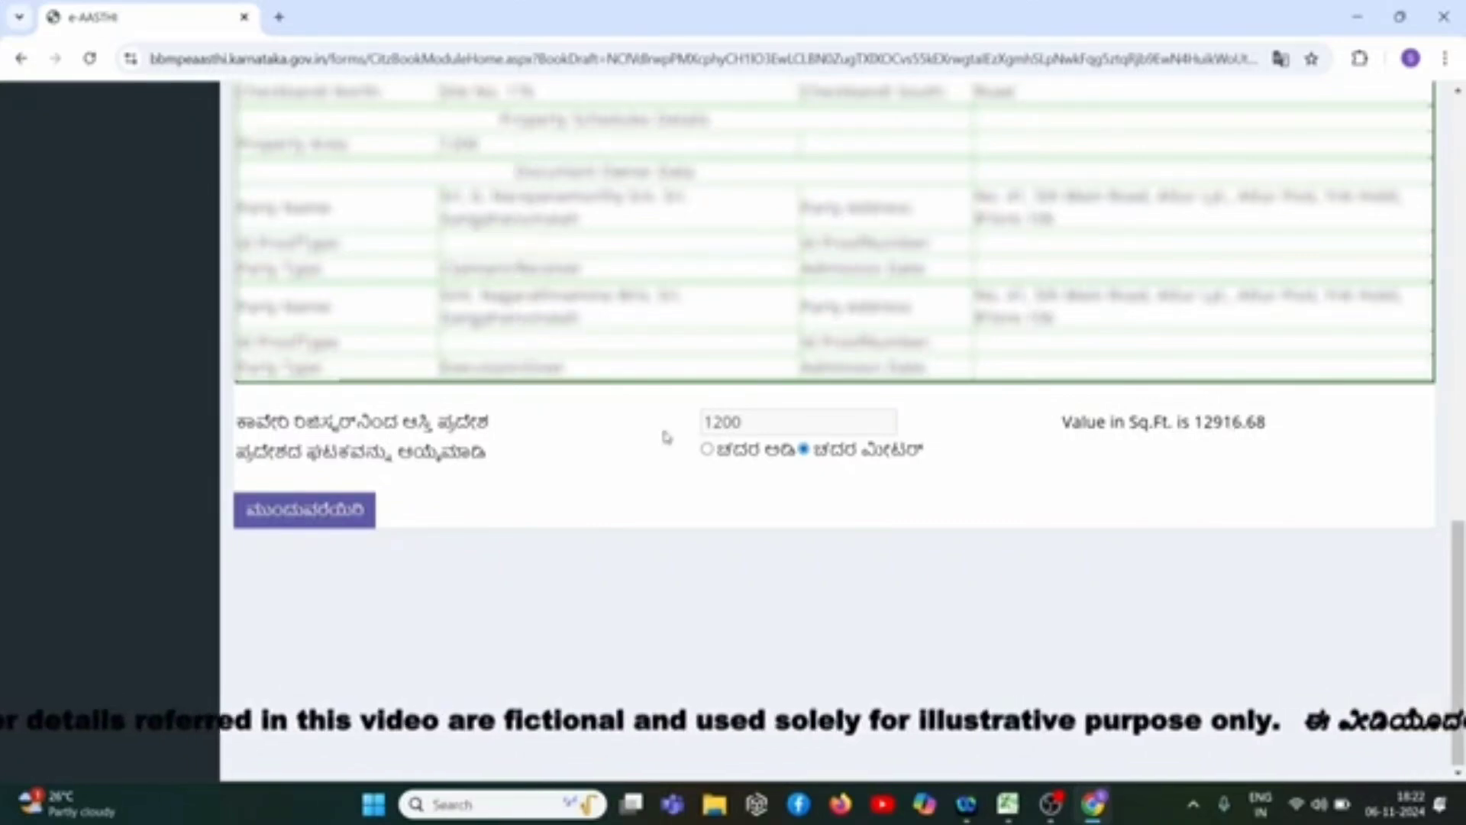
left_click(707, 450)
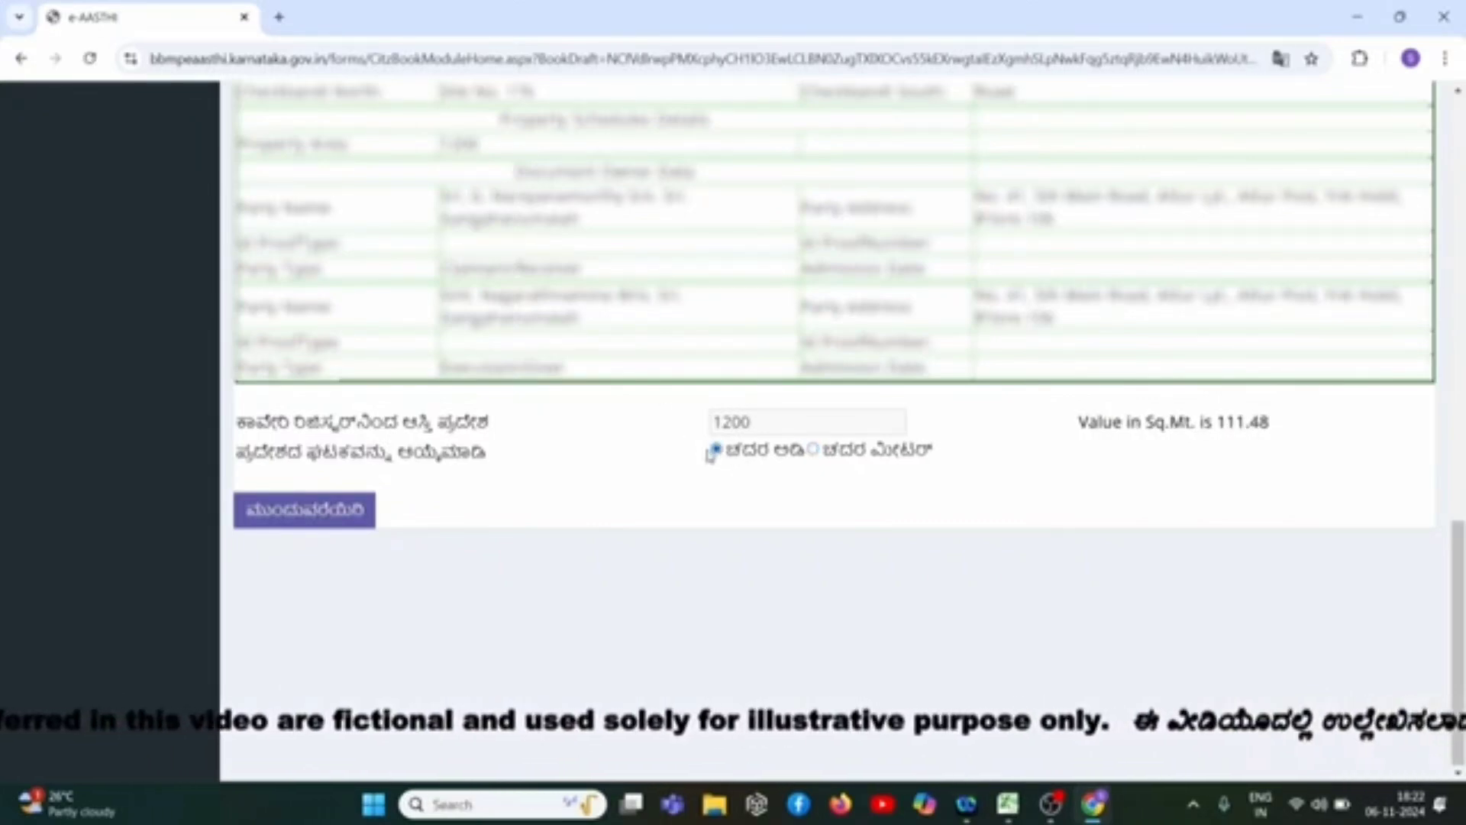
left_click(309, 525)
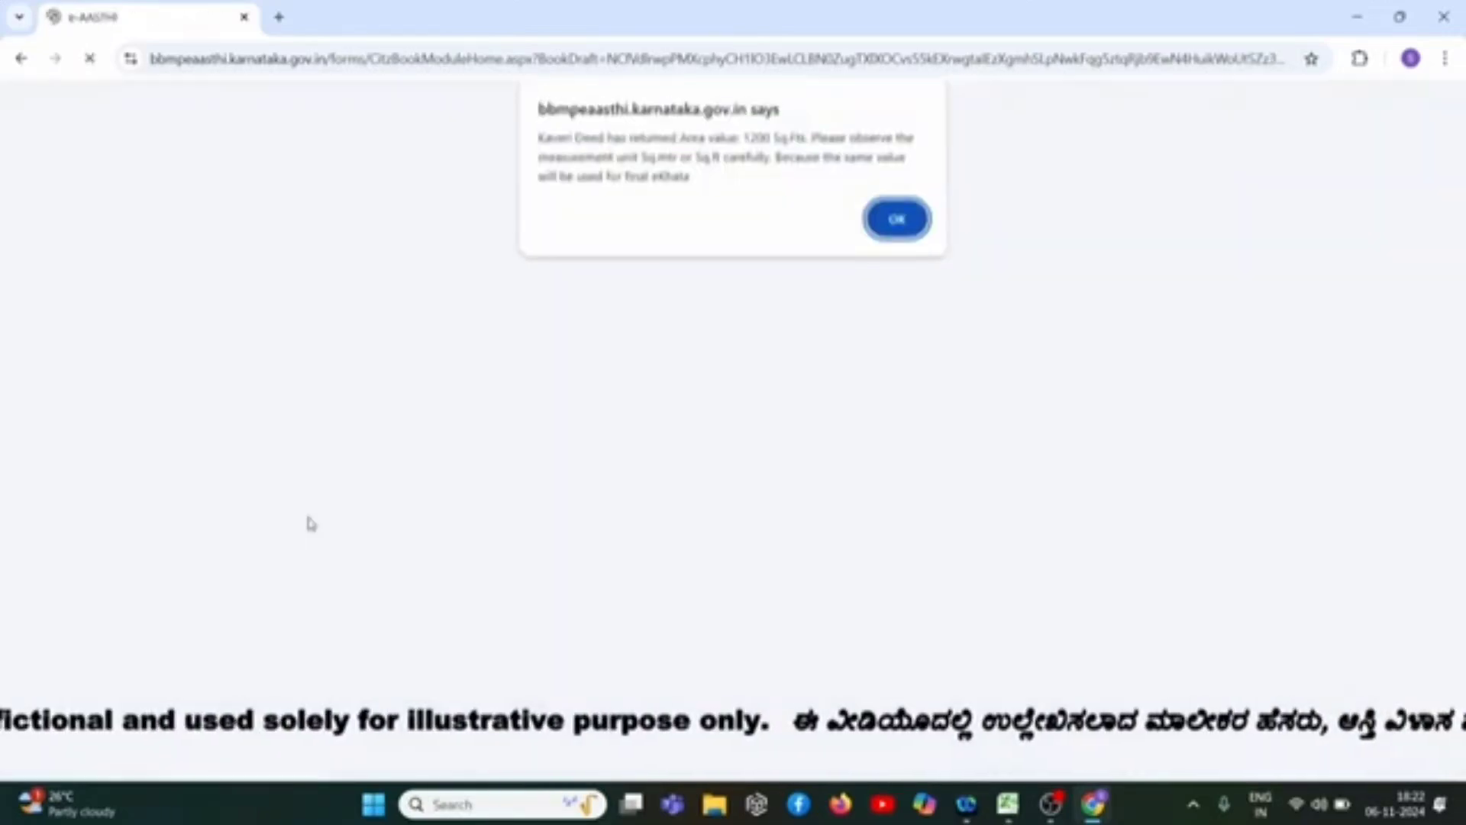
Dismiss the 1200 Sq.Fts area alert and launch the owner's e-KYC verification
left_click(902, 220)
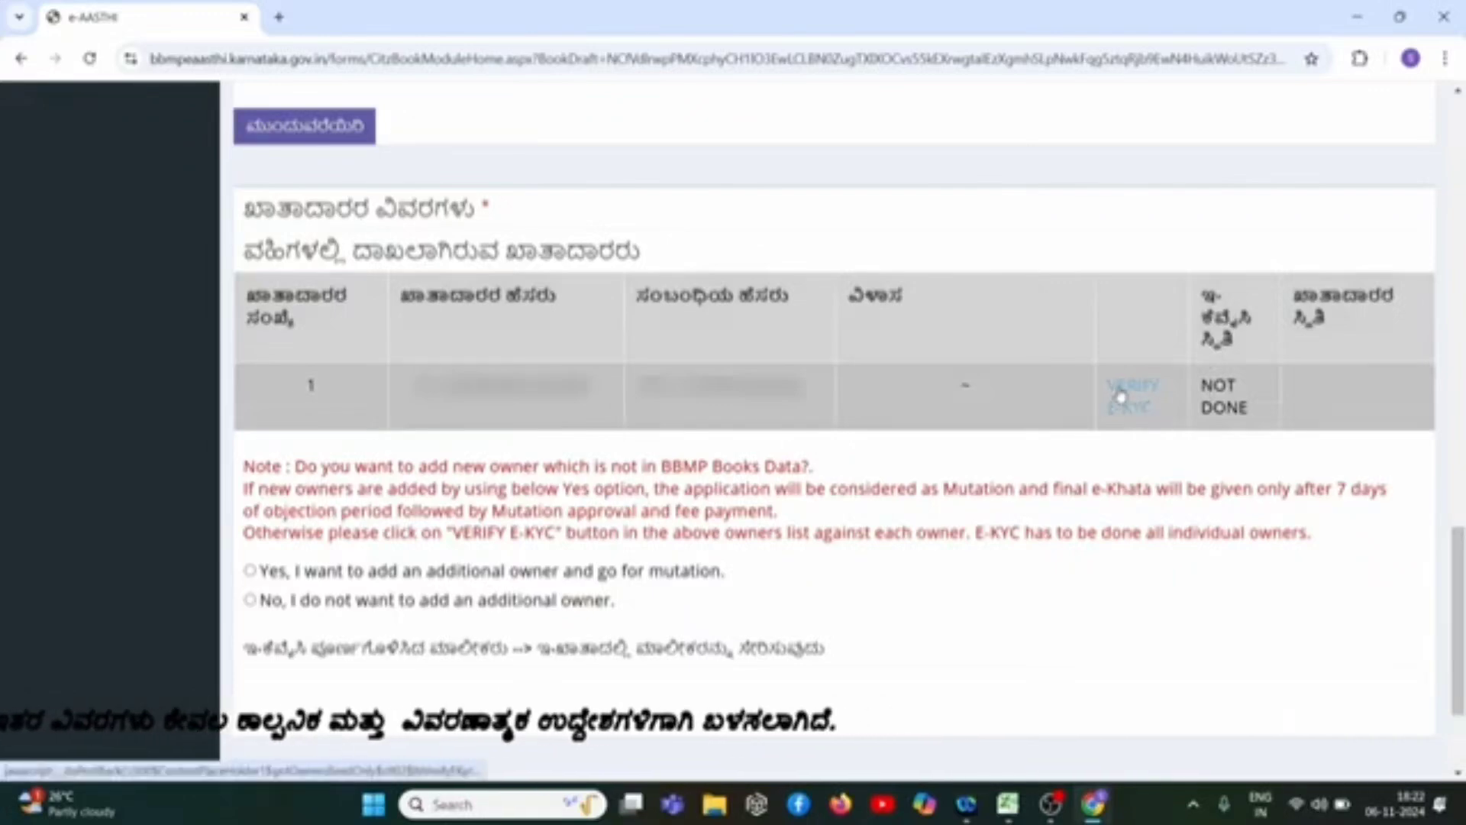
left_click(1120, 395)
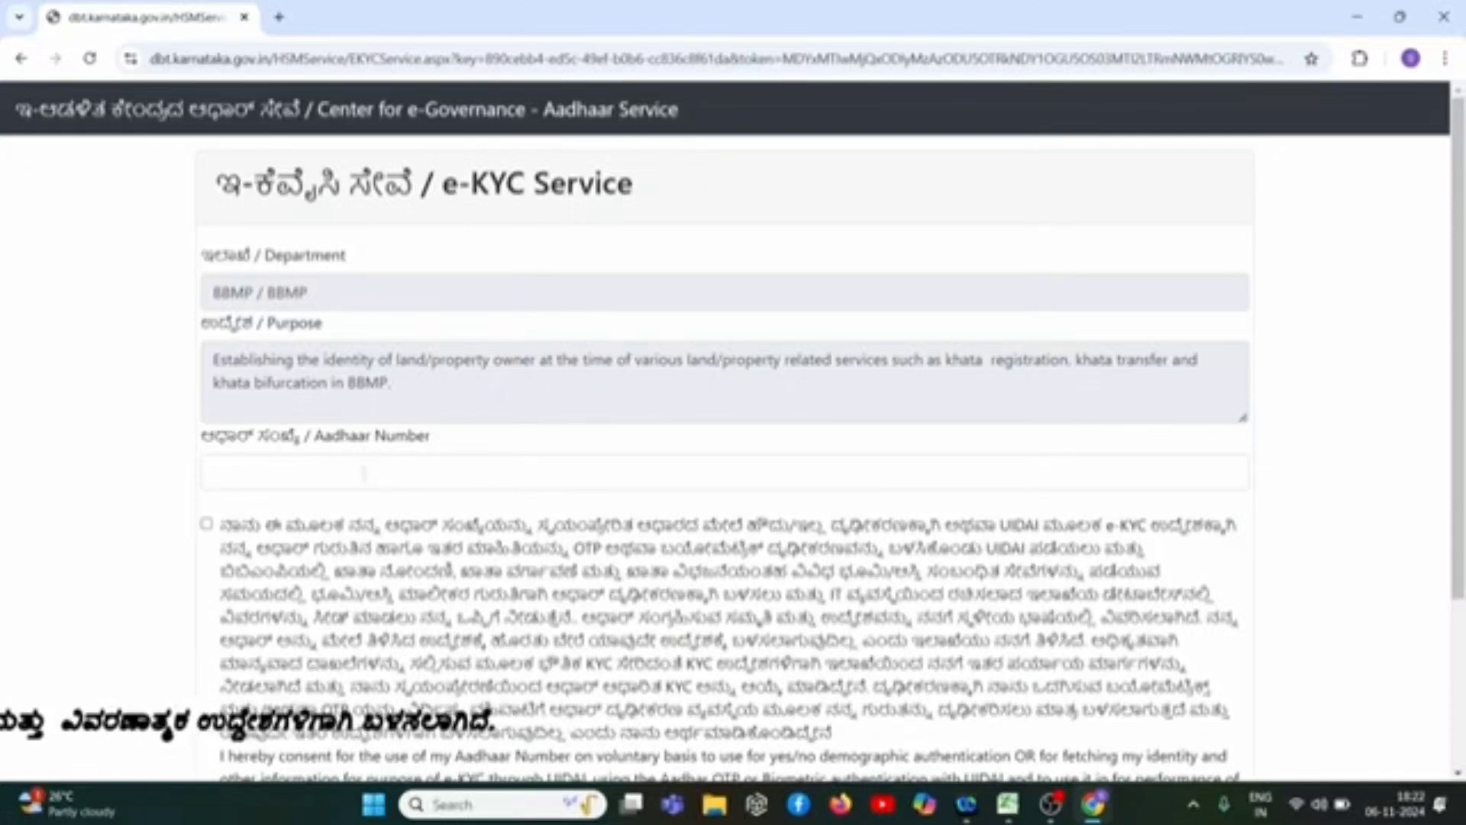
Enter the owner's Aadhaar number, tick the consent box and choose OTP authentication
left_click(364, 474)
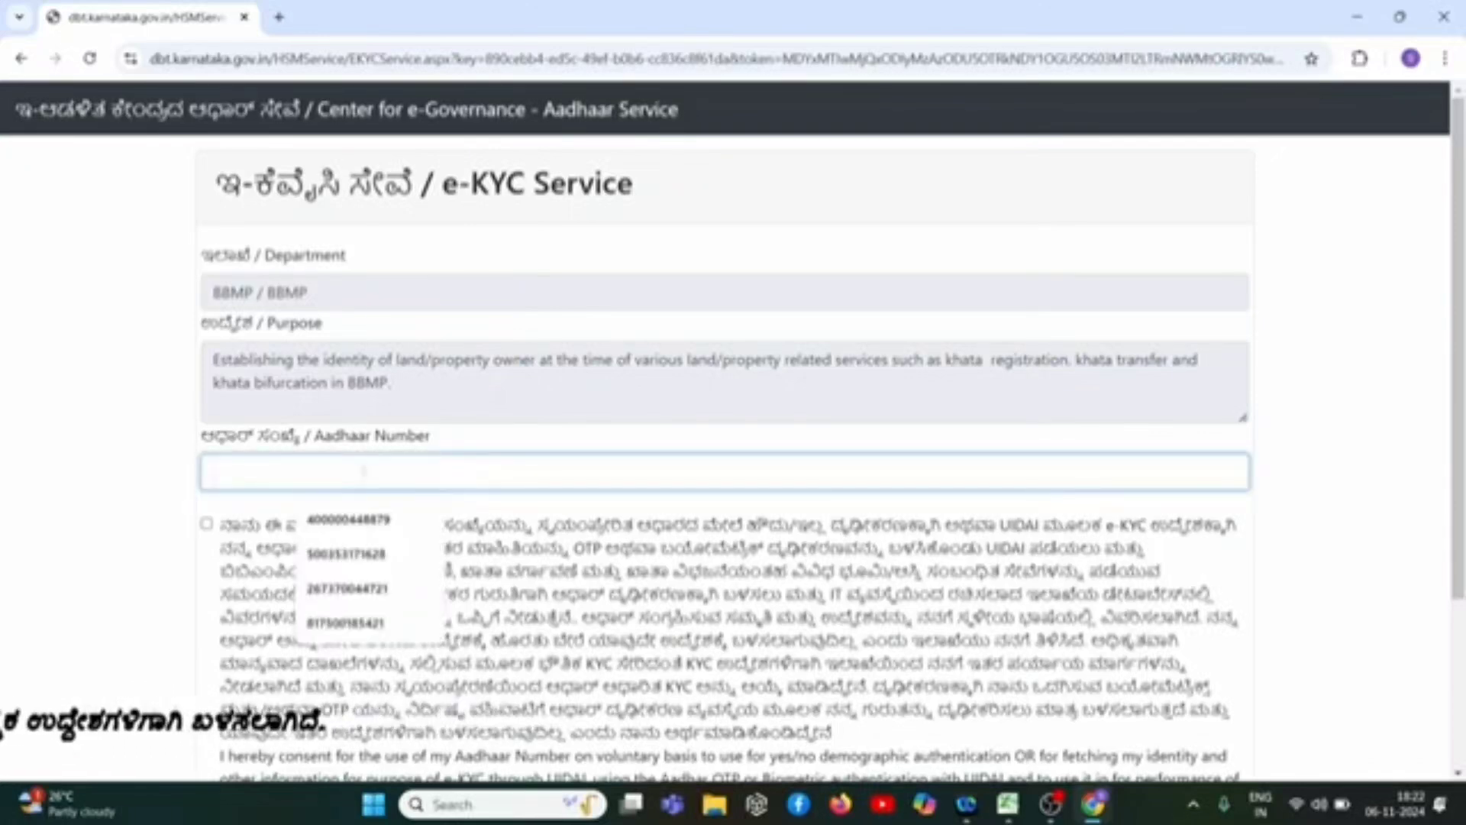
type("88")
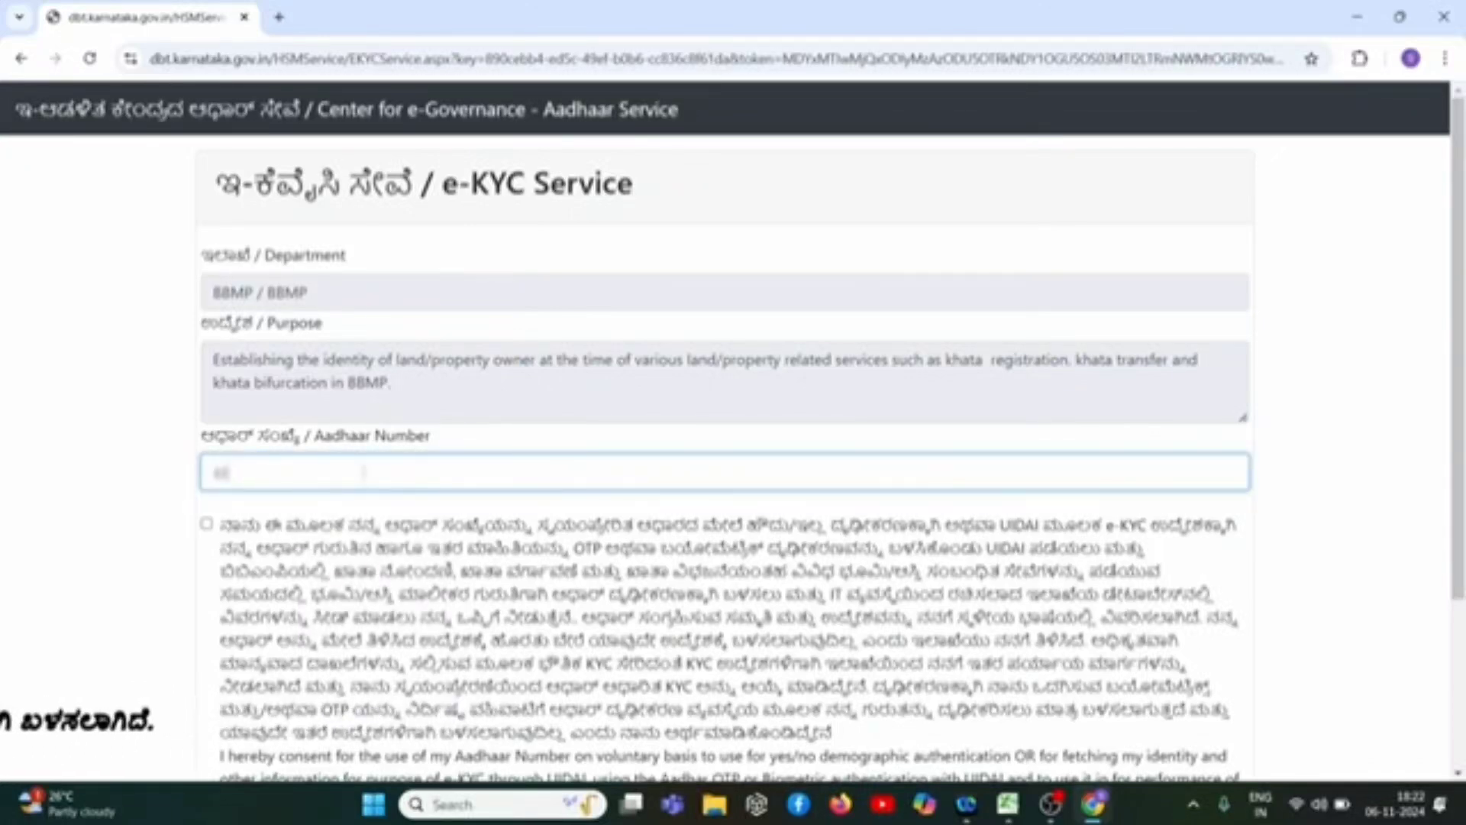
type("•••")
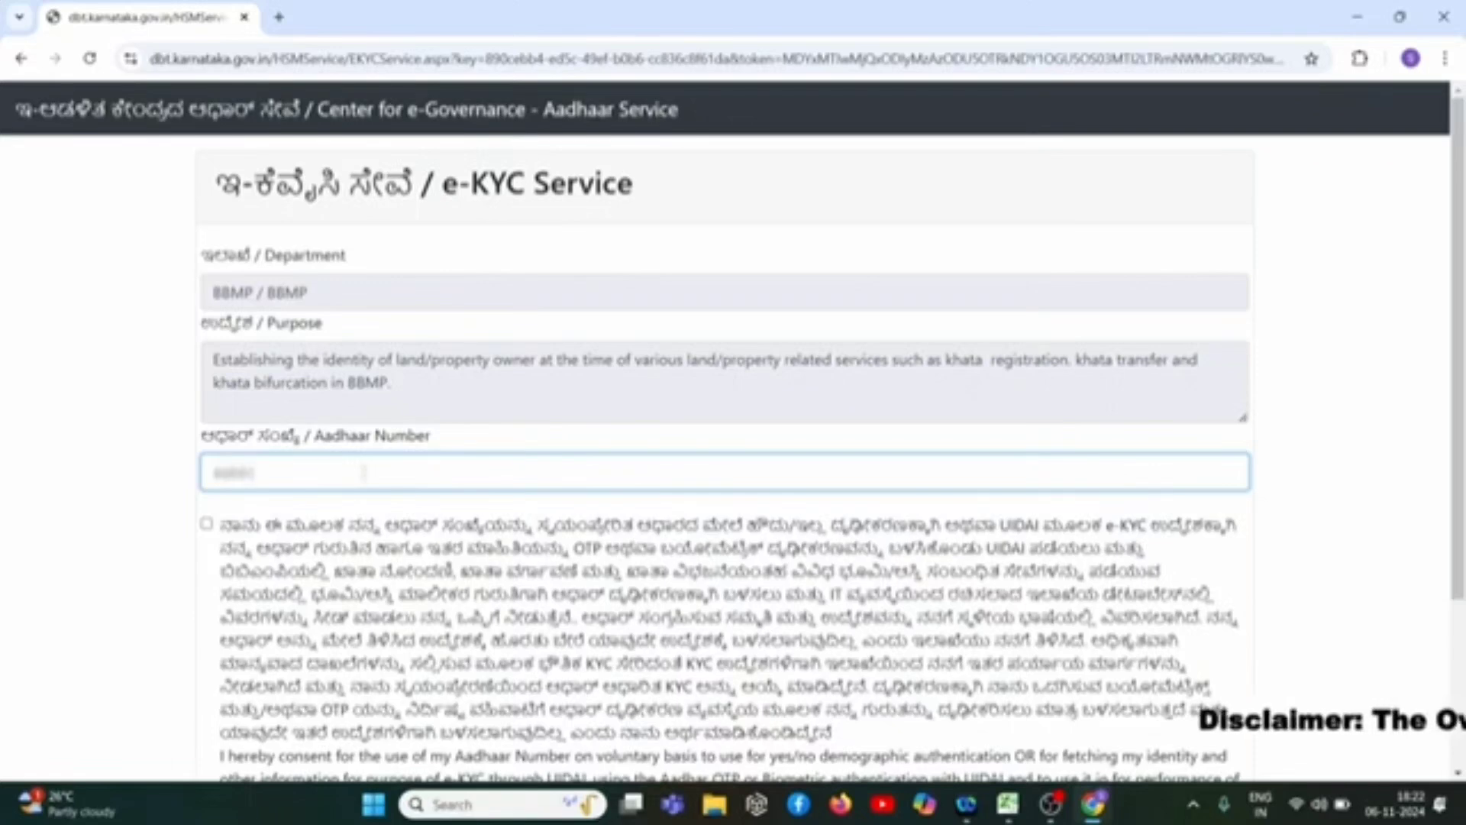
type("••")
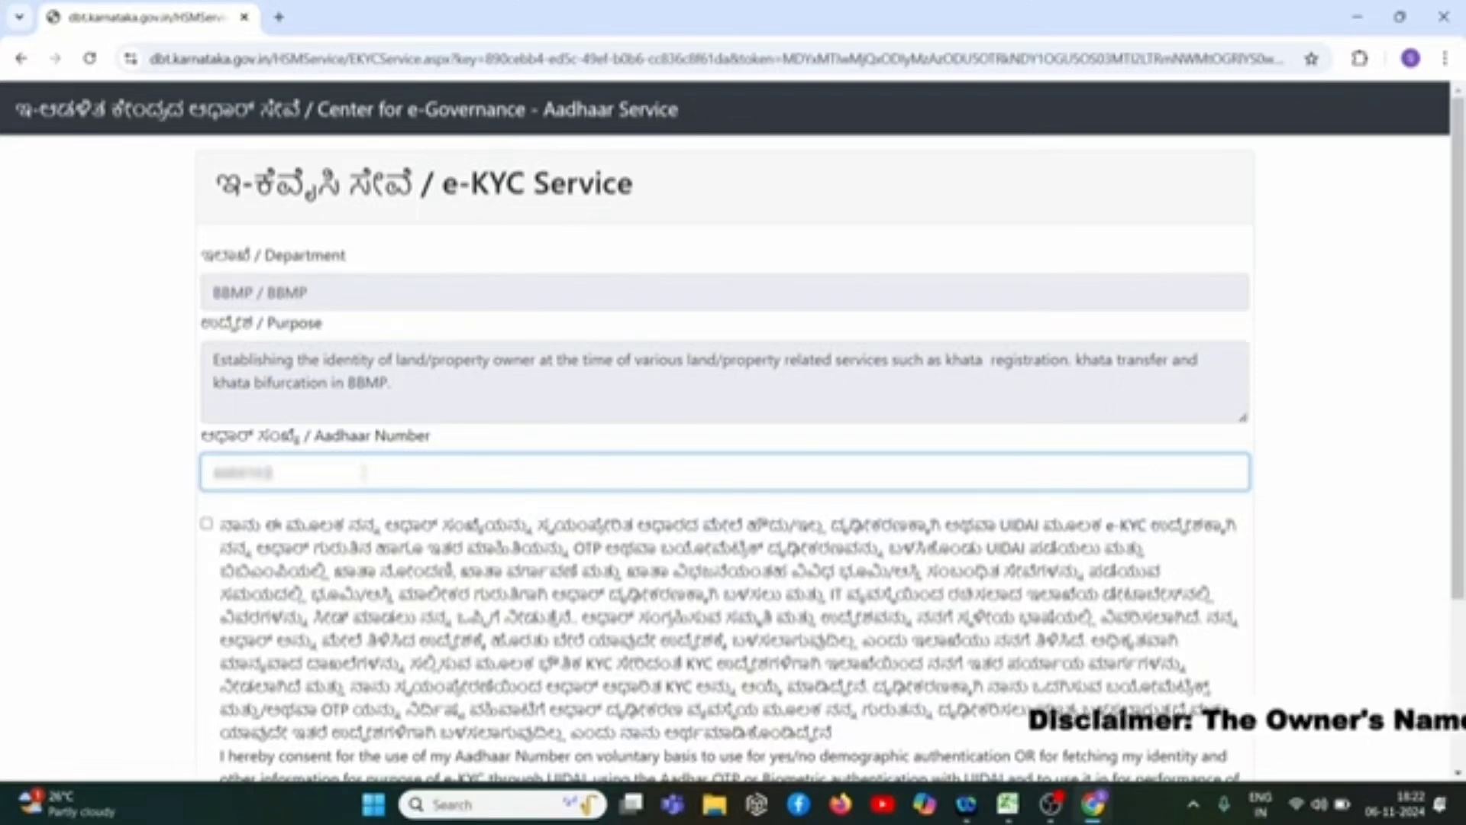
type("••")
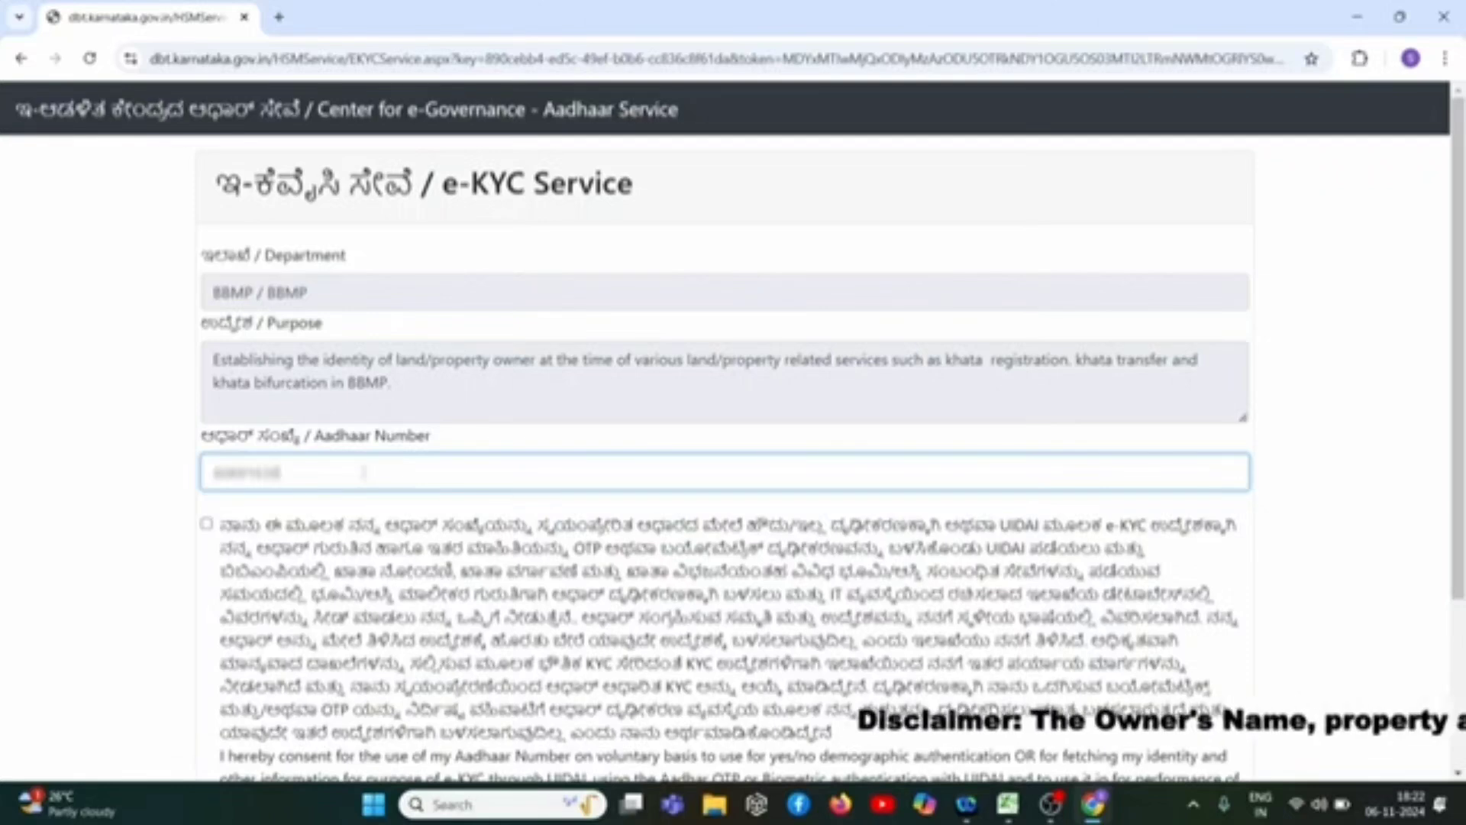
type("•••")
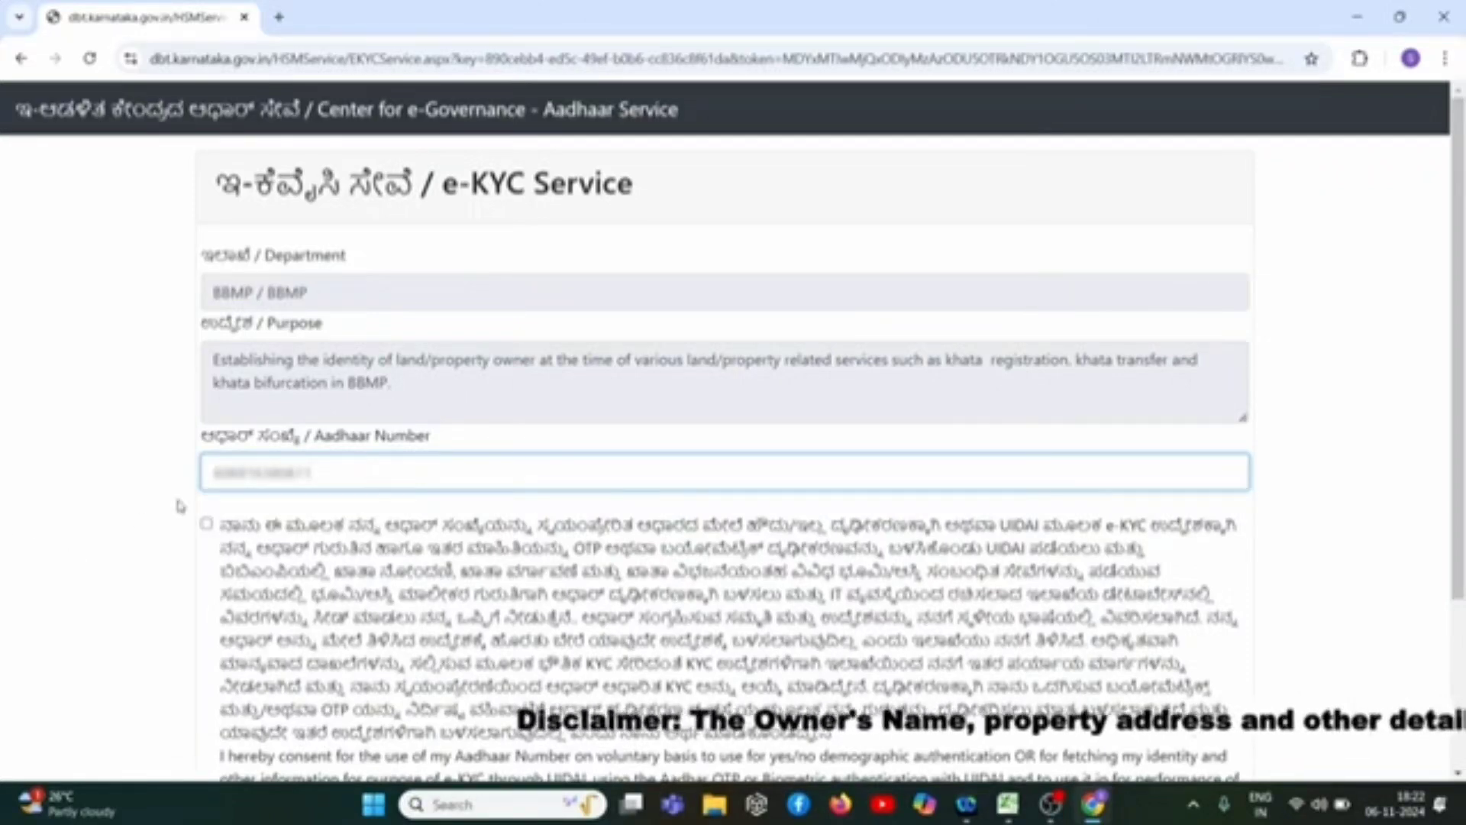
scroll(210, 427, "down", 1)
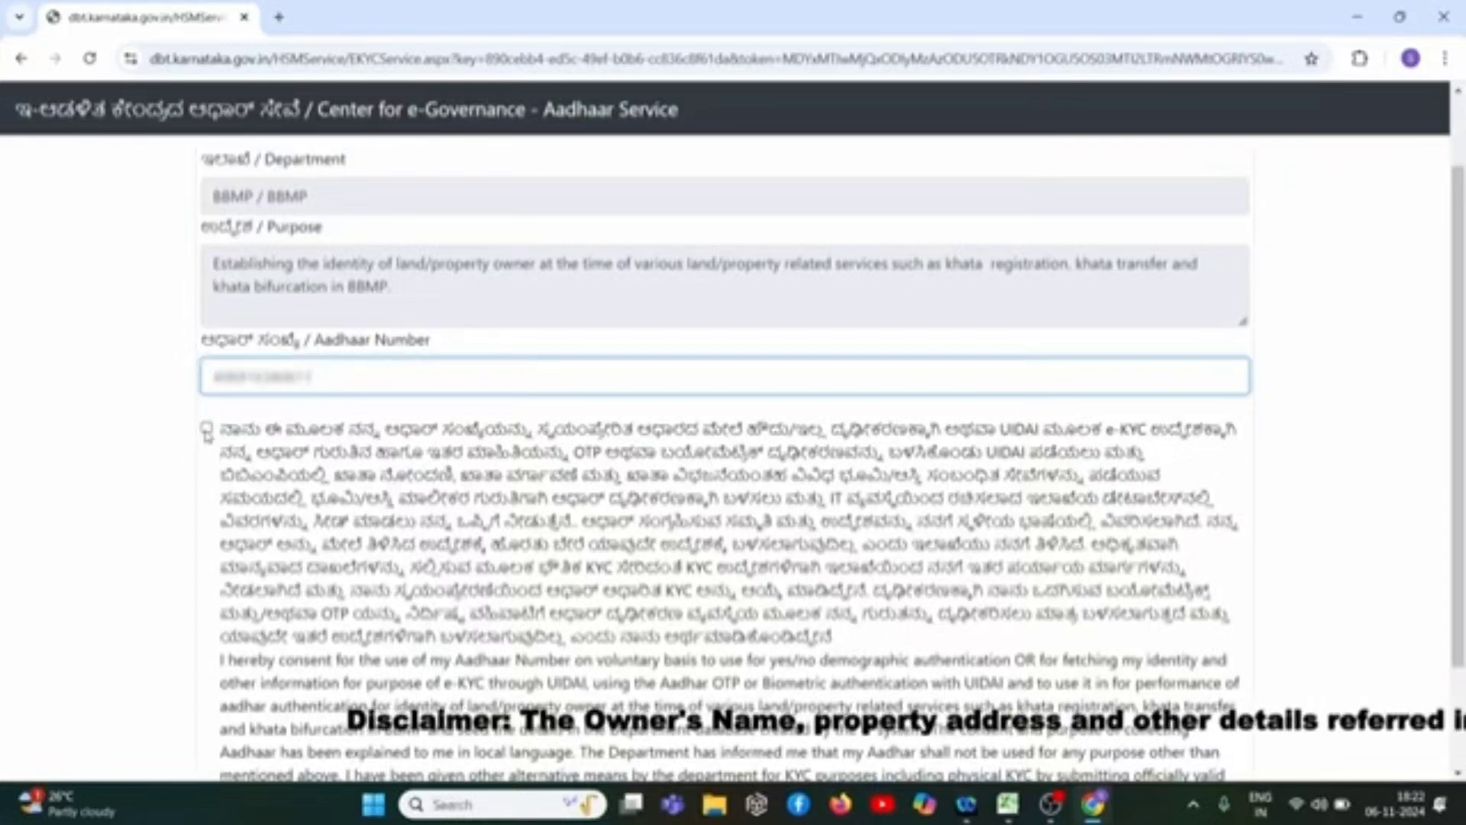
left_click(207, 430)
scroll(333, 473, "down", 2)
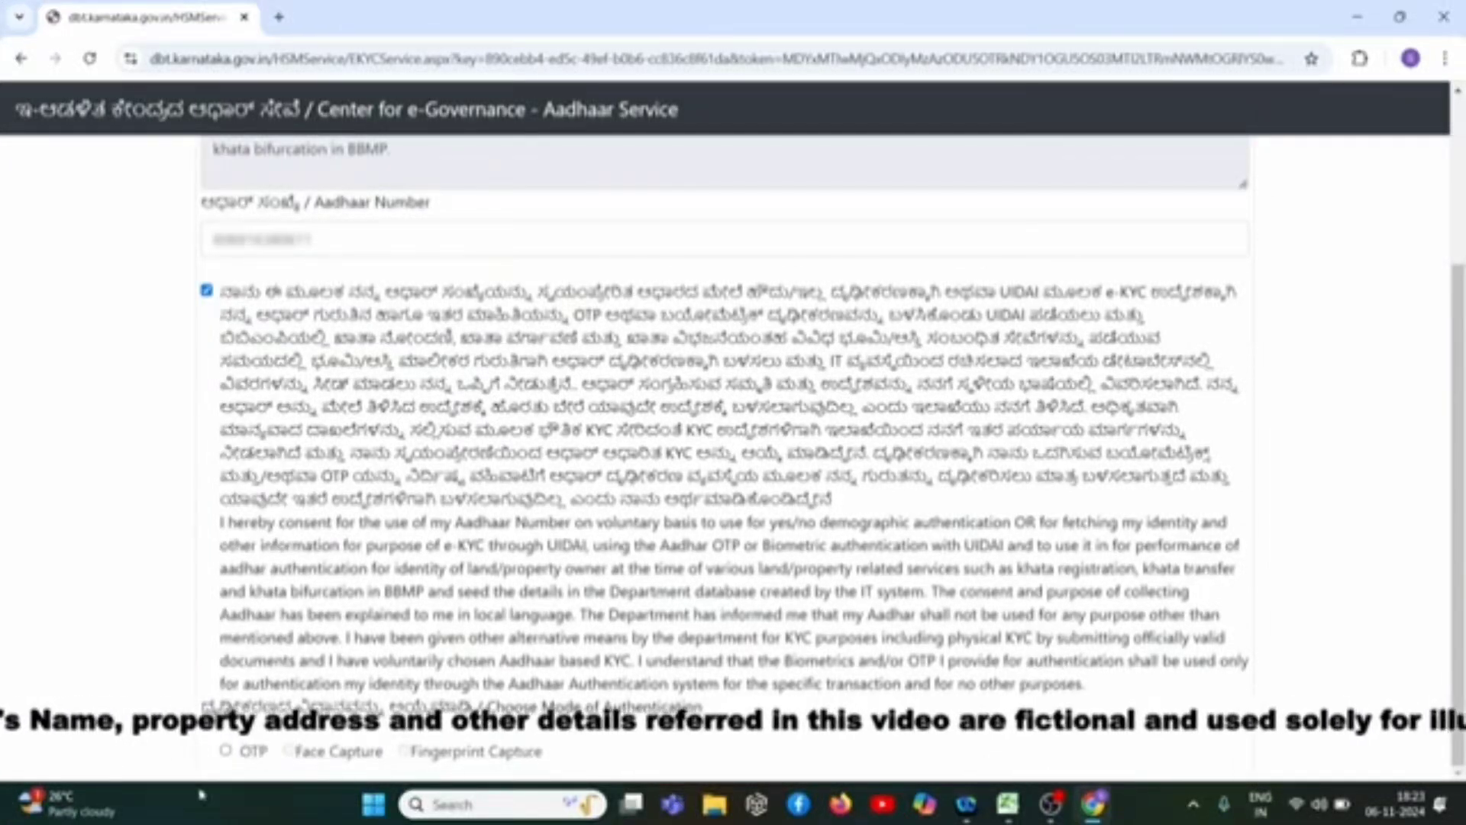
left_click(227, 752)
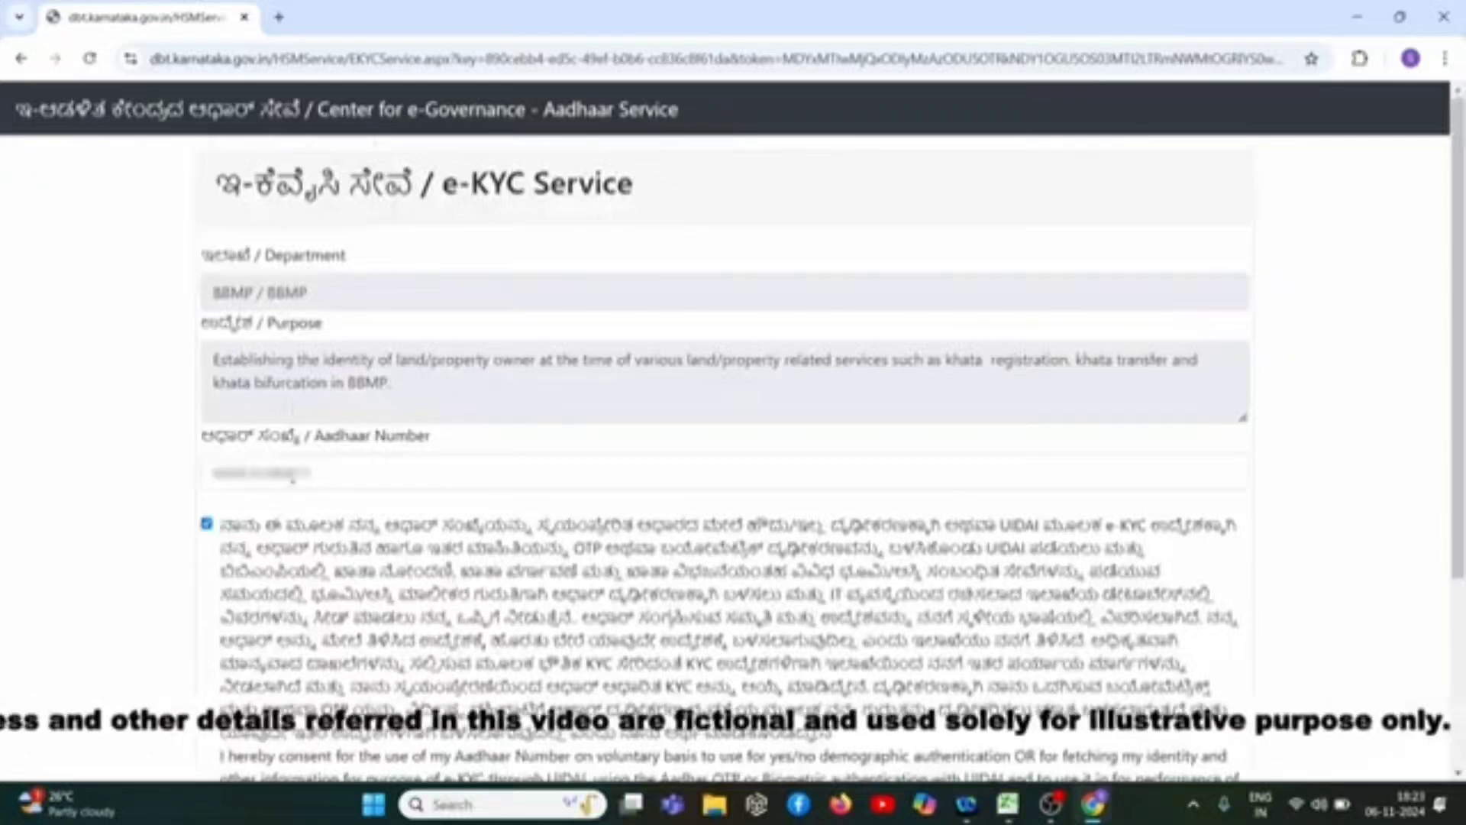
scroll(323, 488, "down", 4)
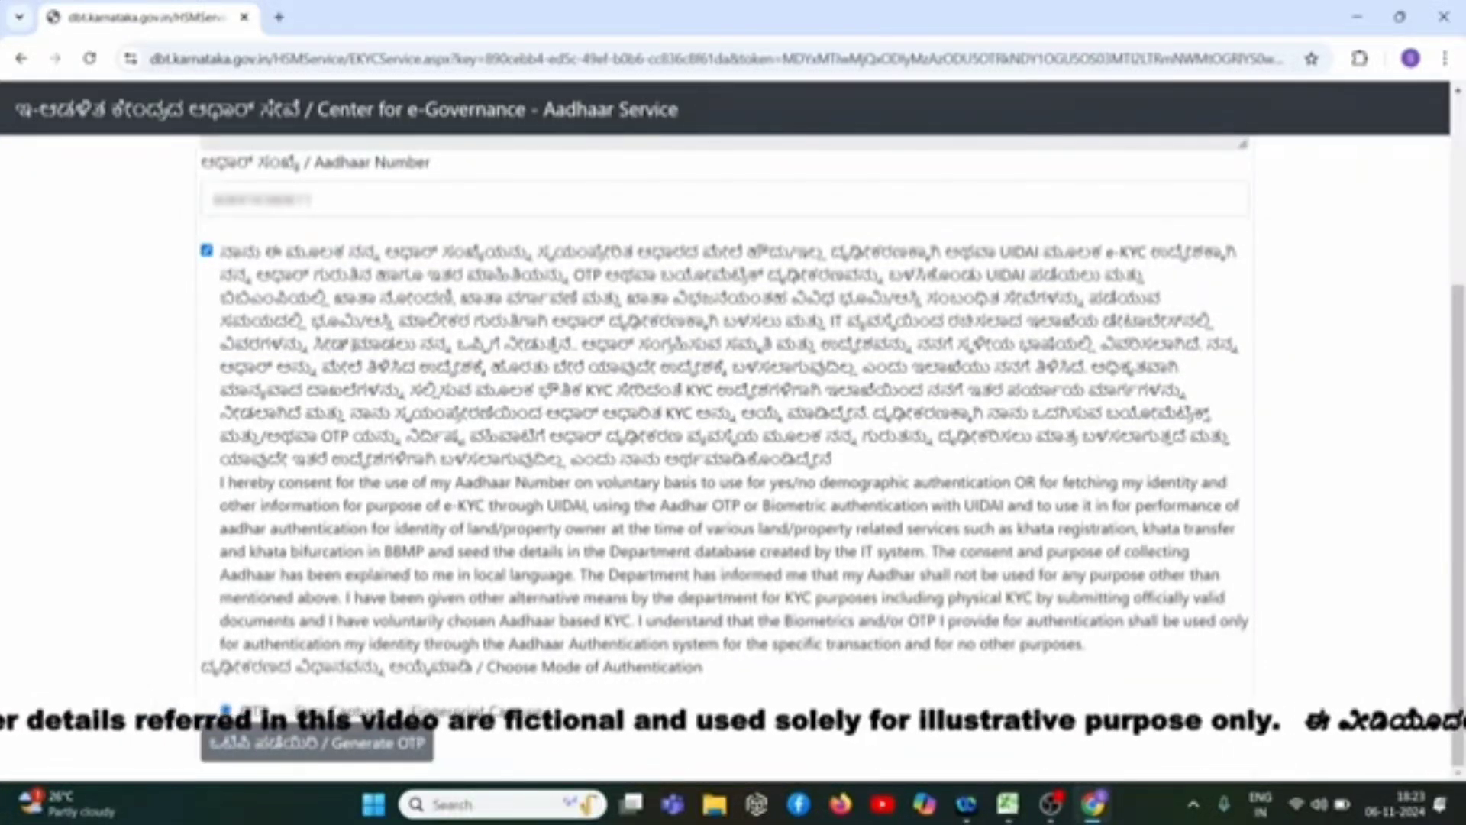
Generate an OTP, enter and submit it, then acknowledge the e-KYC completed alert
left_click(299, 751)
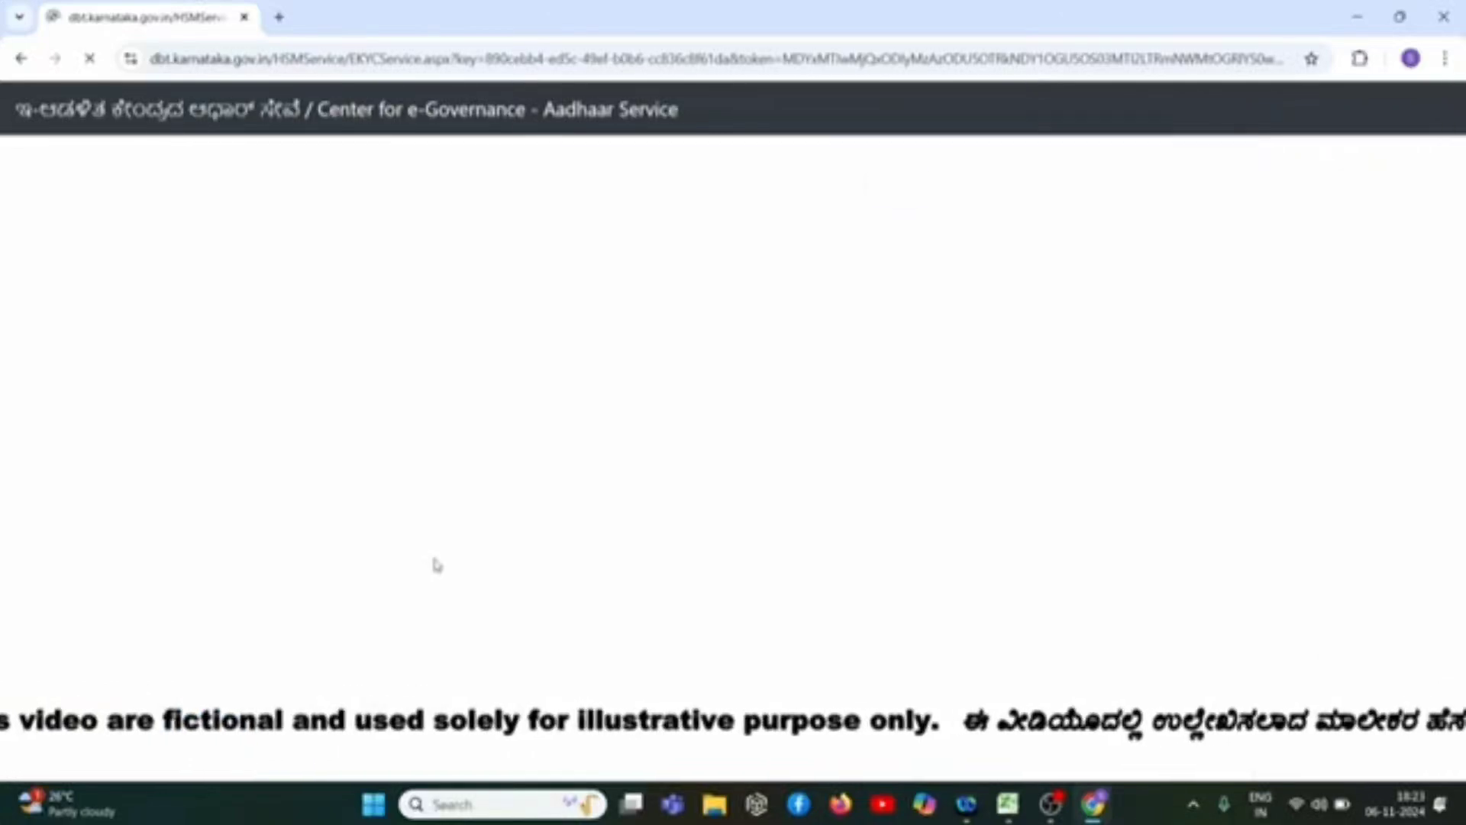
left_click(898, 201)
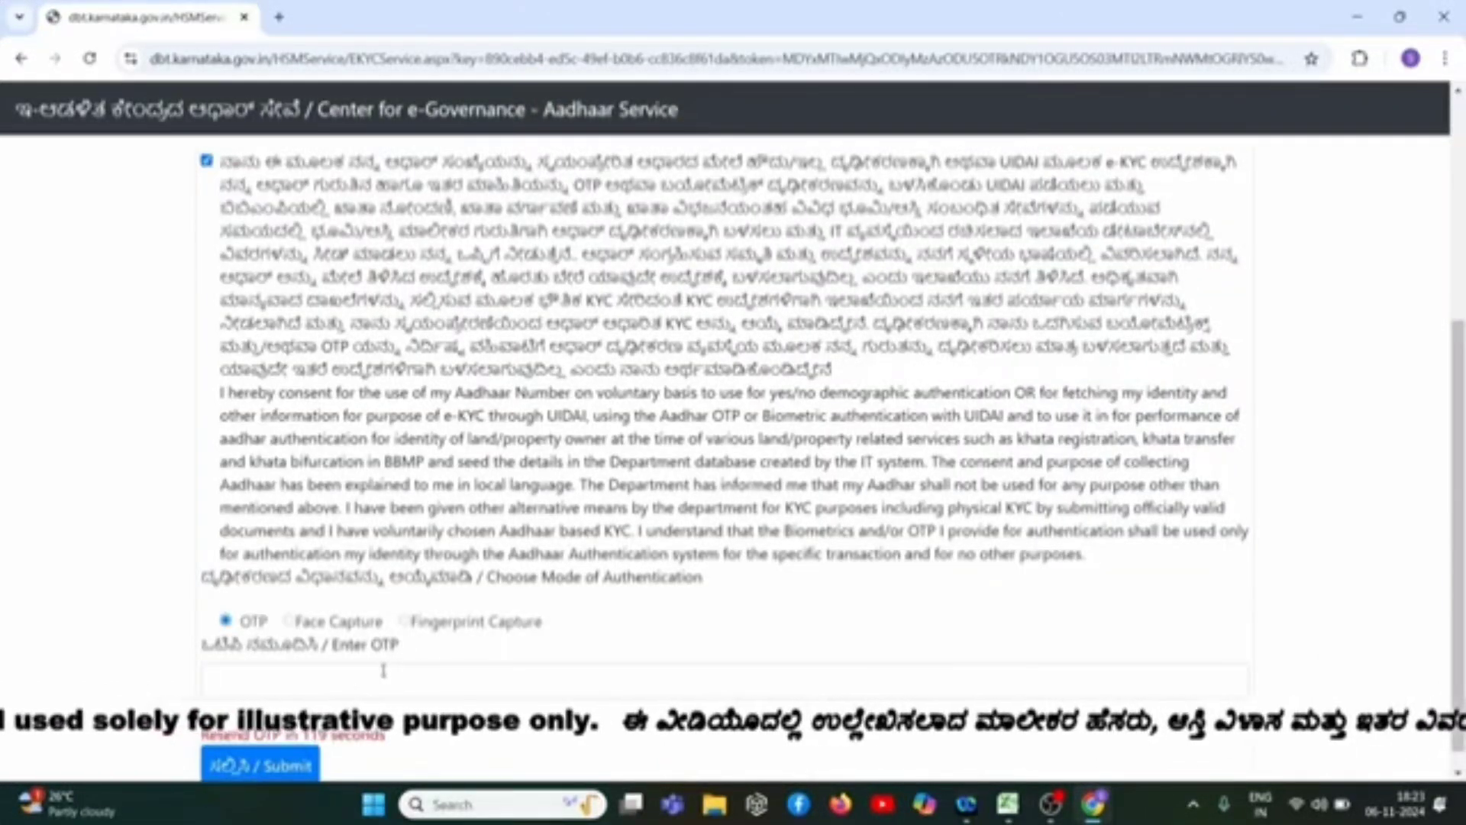
left_click(384, 671)
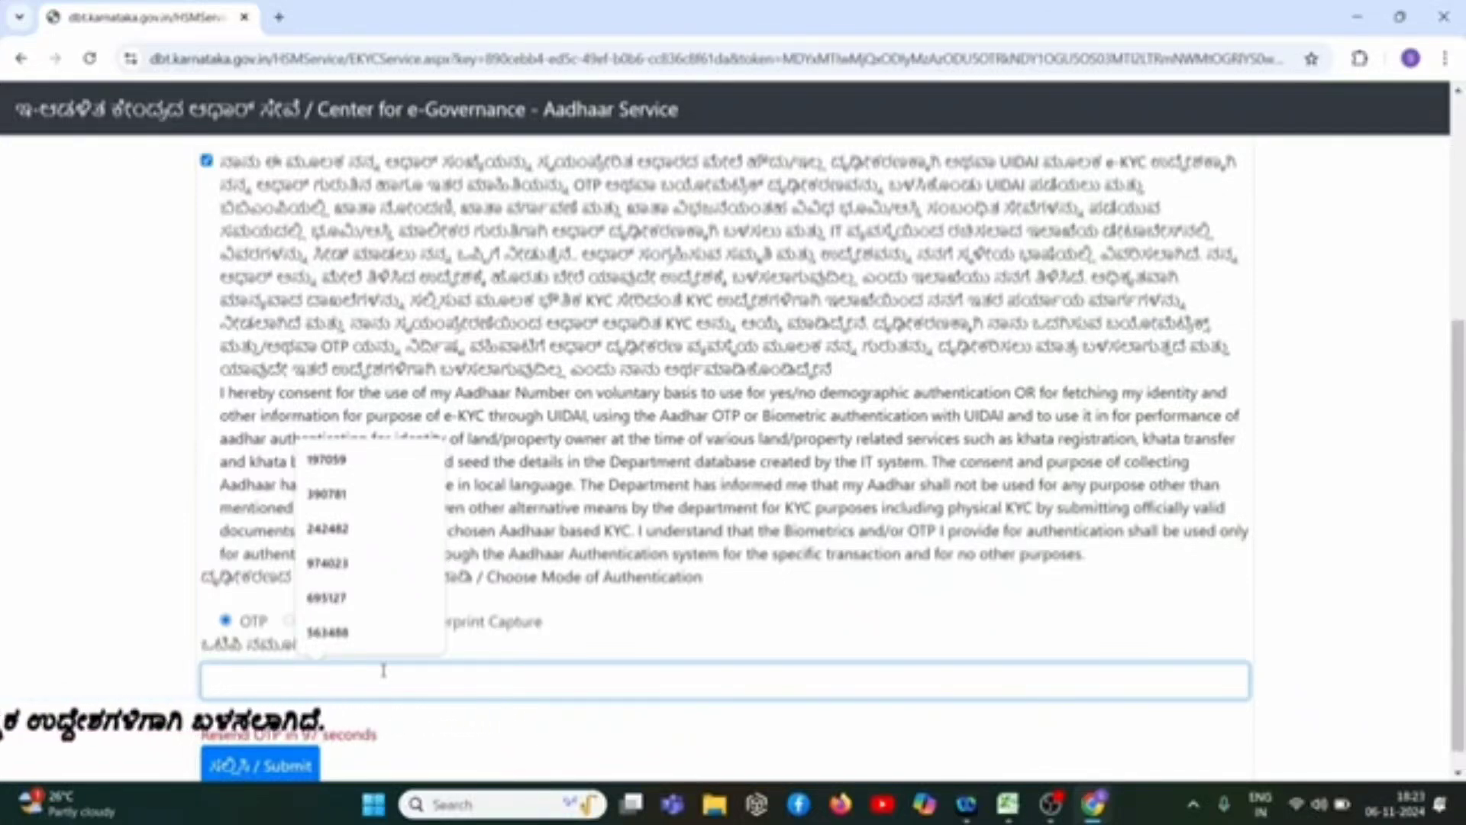
scroll(383, 670, "down", 1)
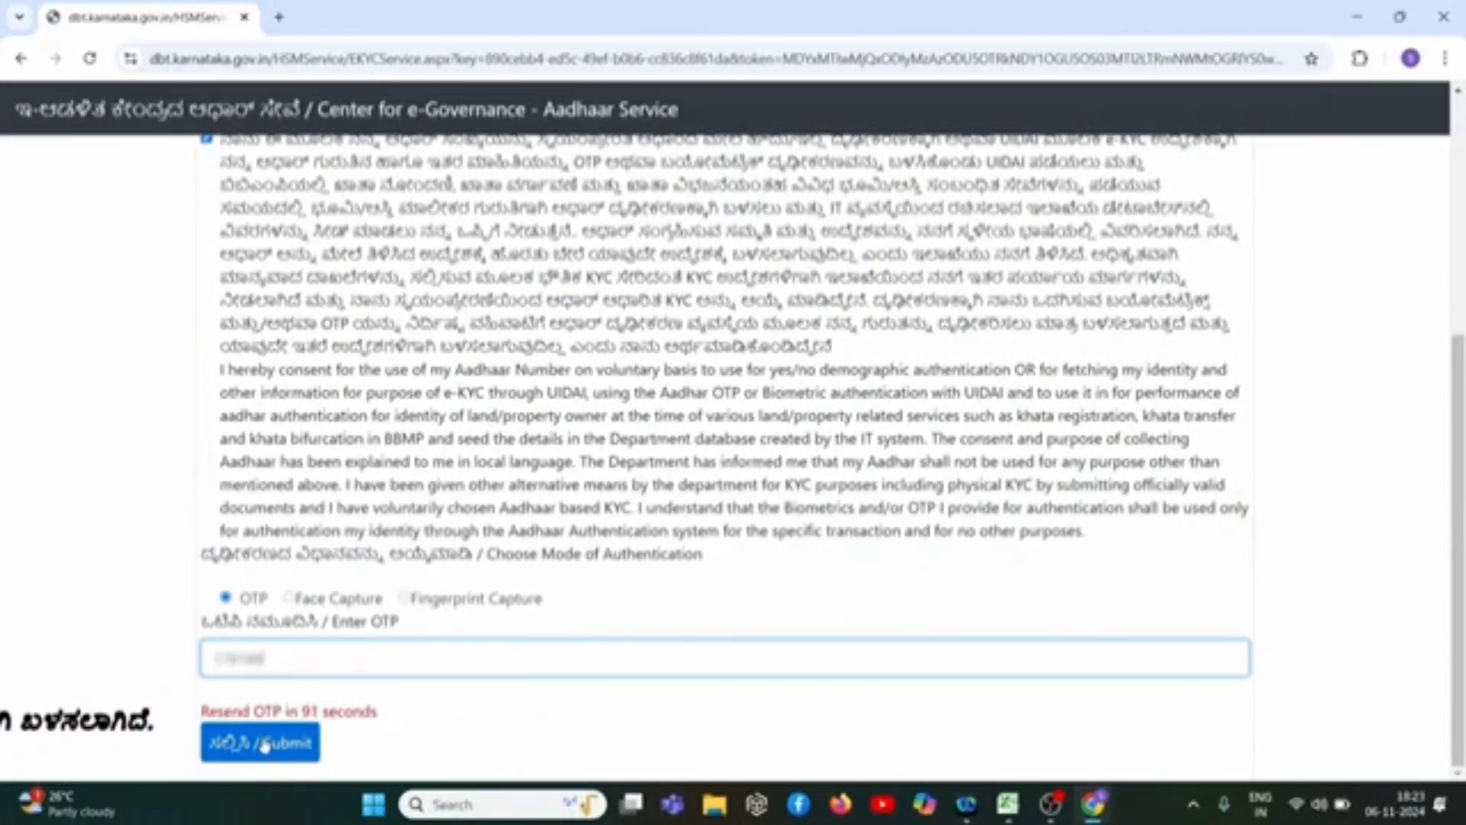
left_click(264, 744)
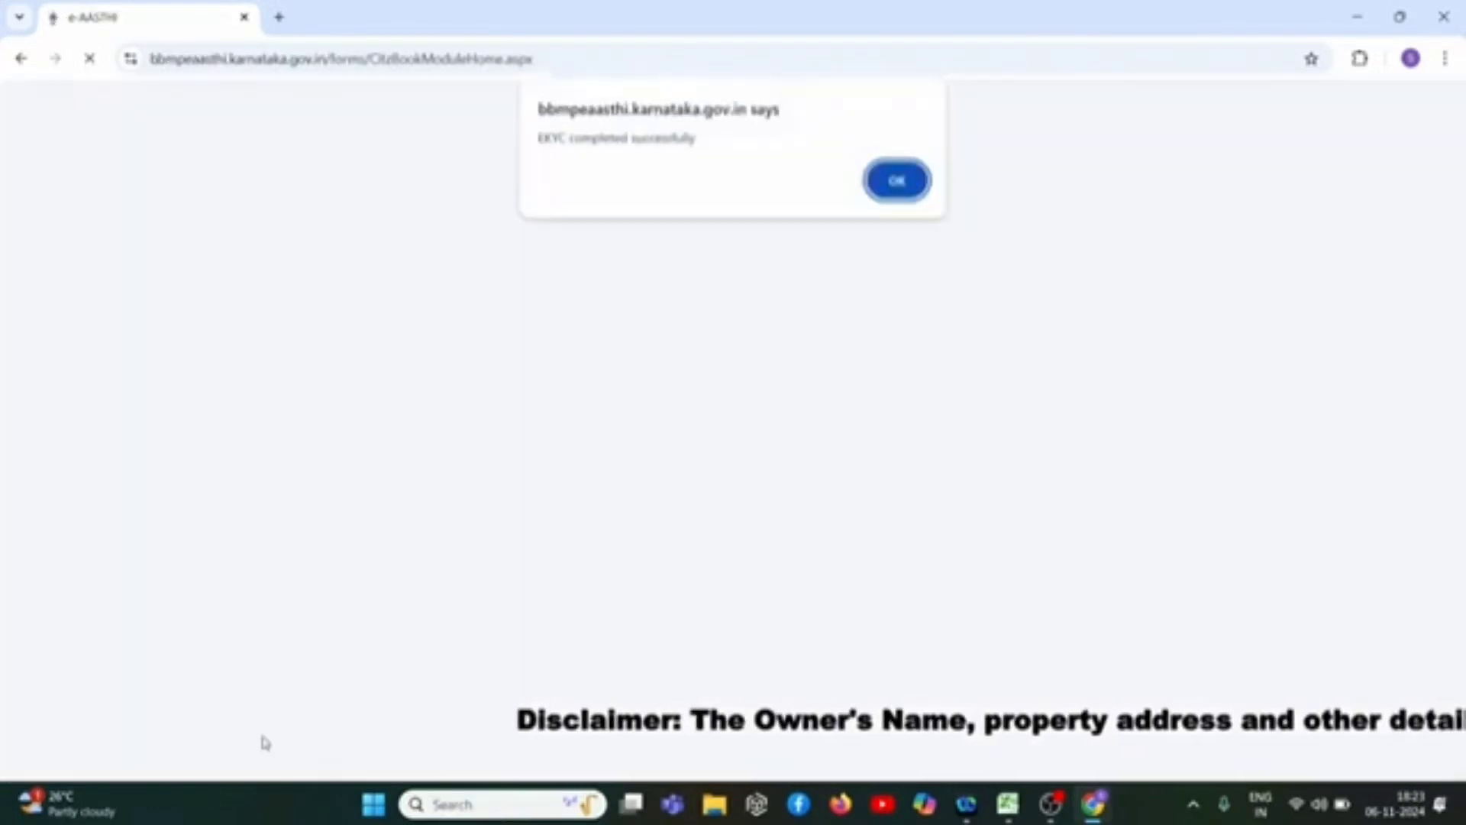
left_click(897, 180)
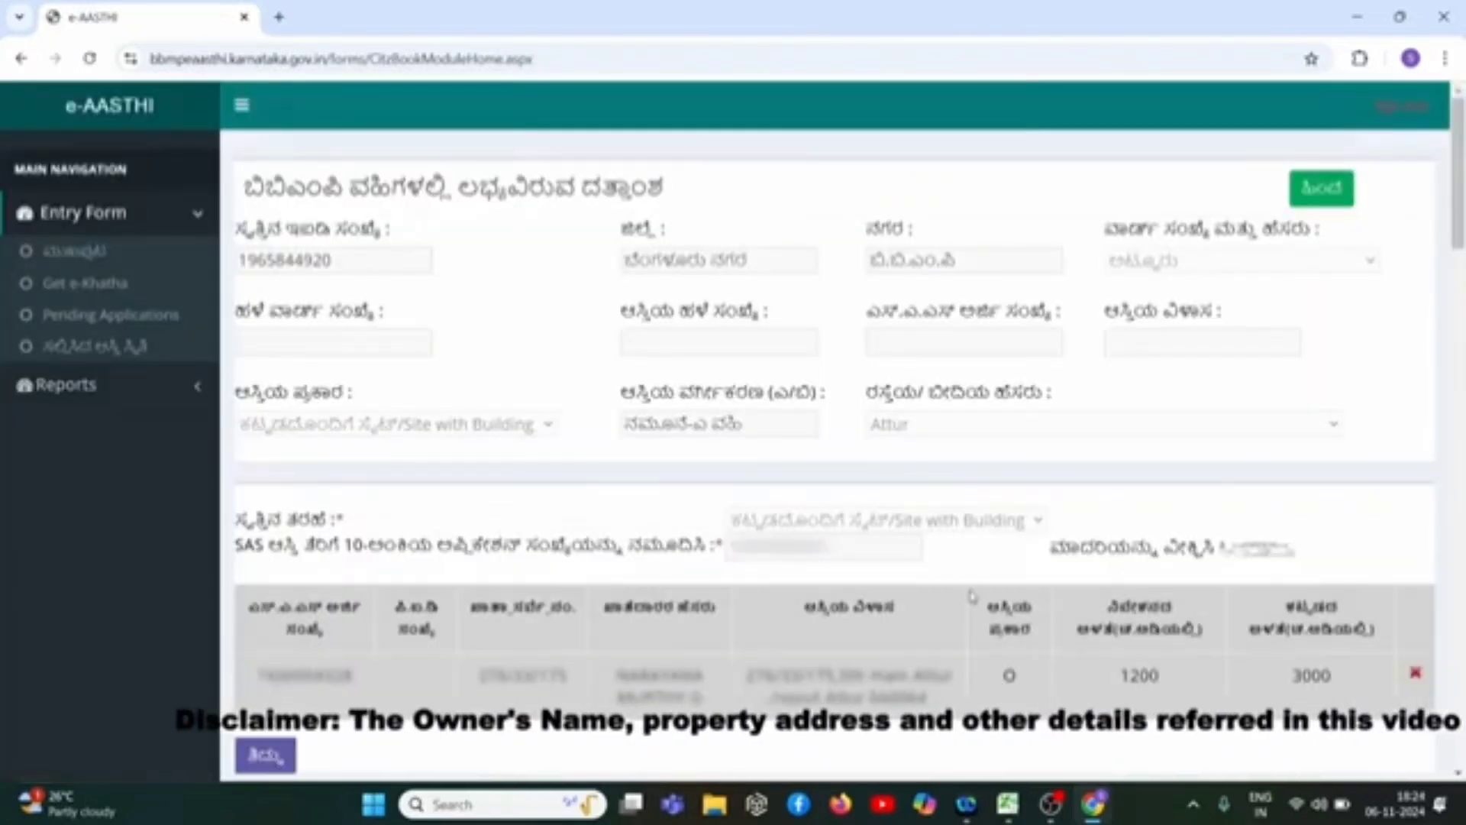
Enter the owner's mobile number and send an OTP to it
scroll(974, 598, "down", 2)
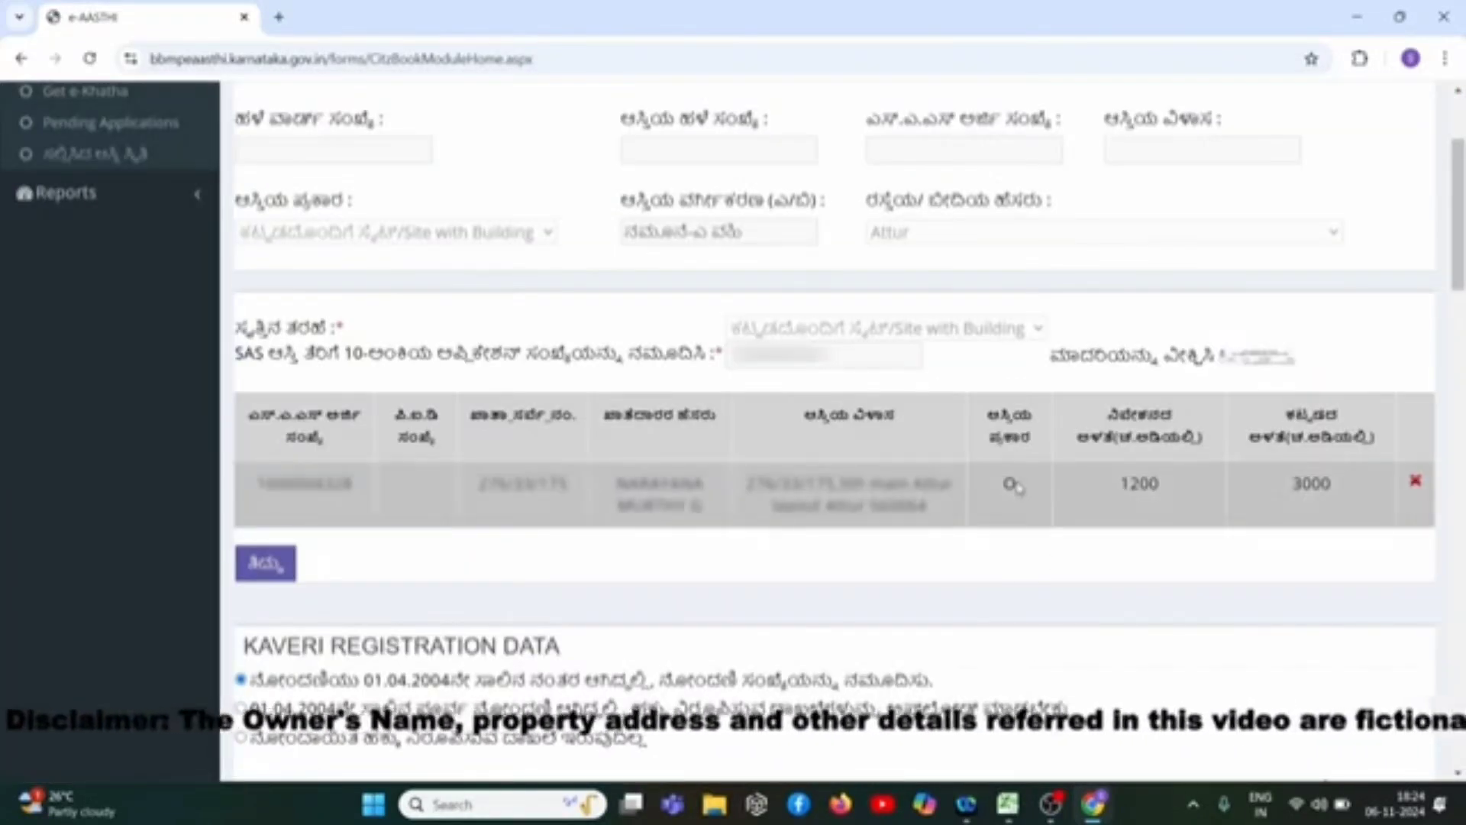
scroll(1018, 487, "down", 10)
scroll(1018, 487, "down", 8)
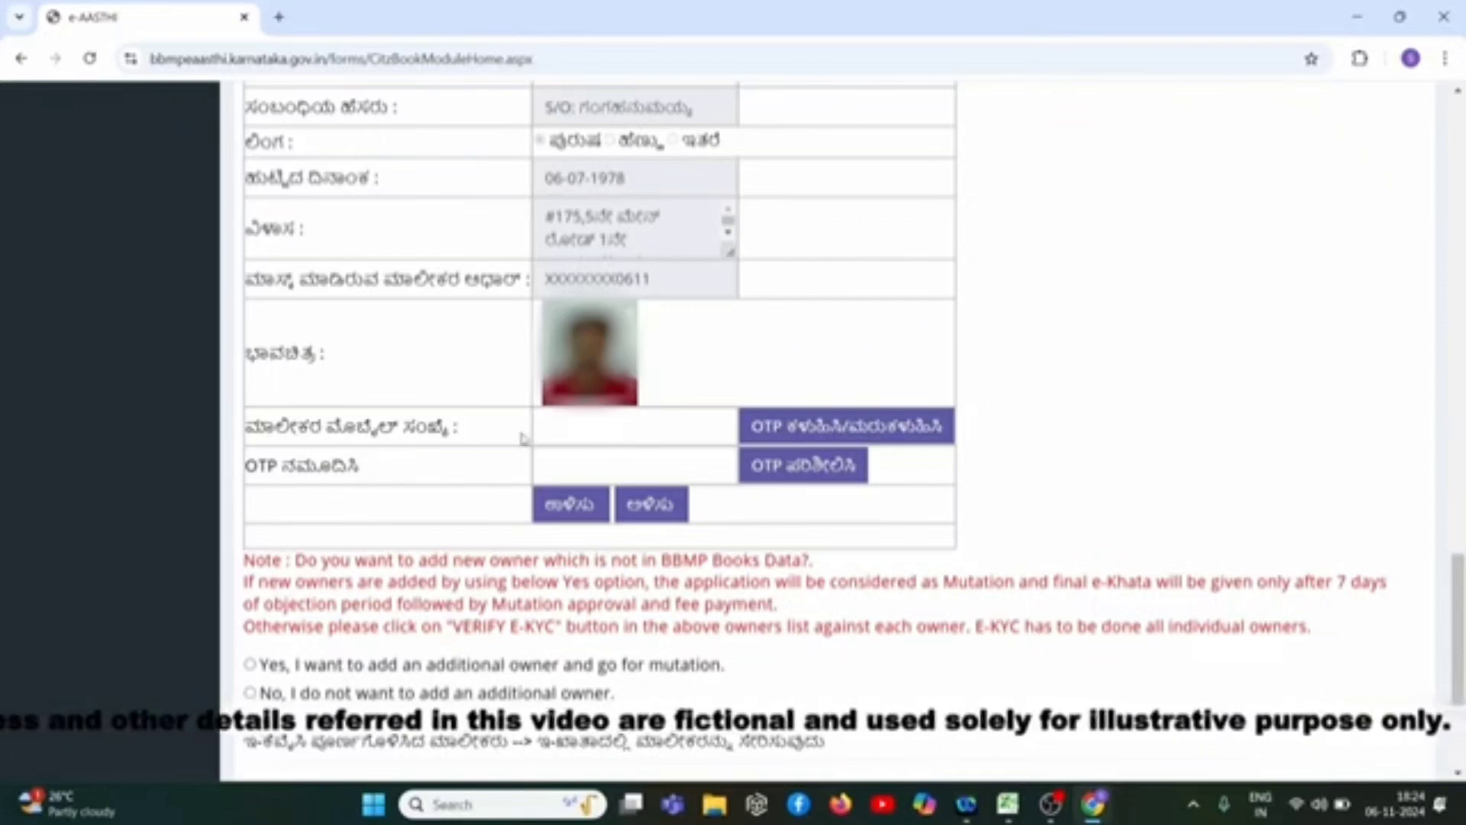
left_click(586, 425)
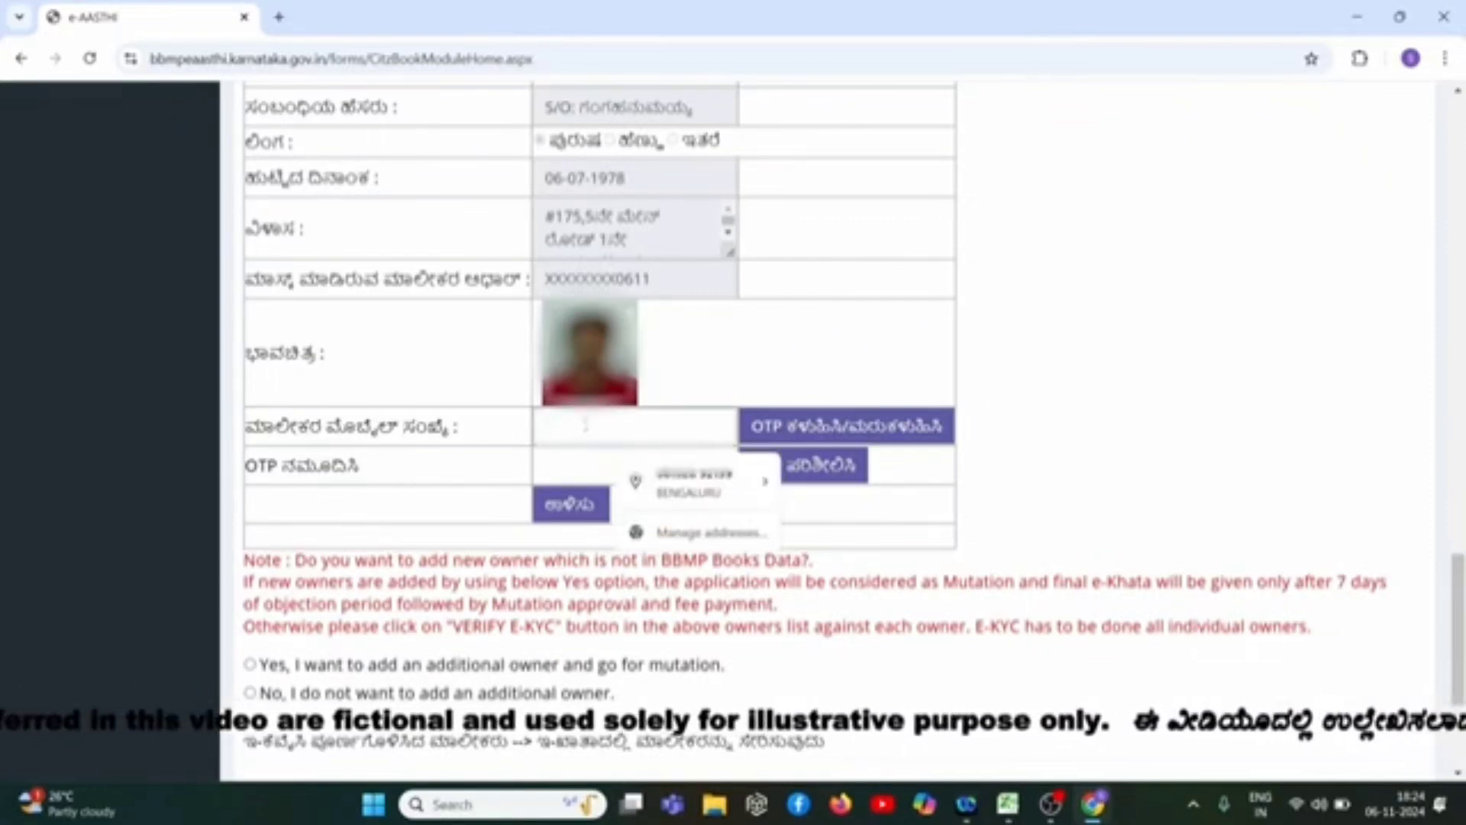
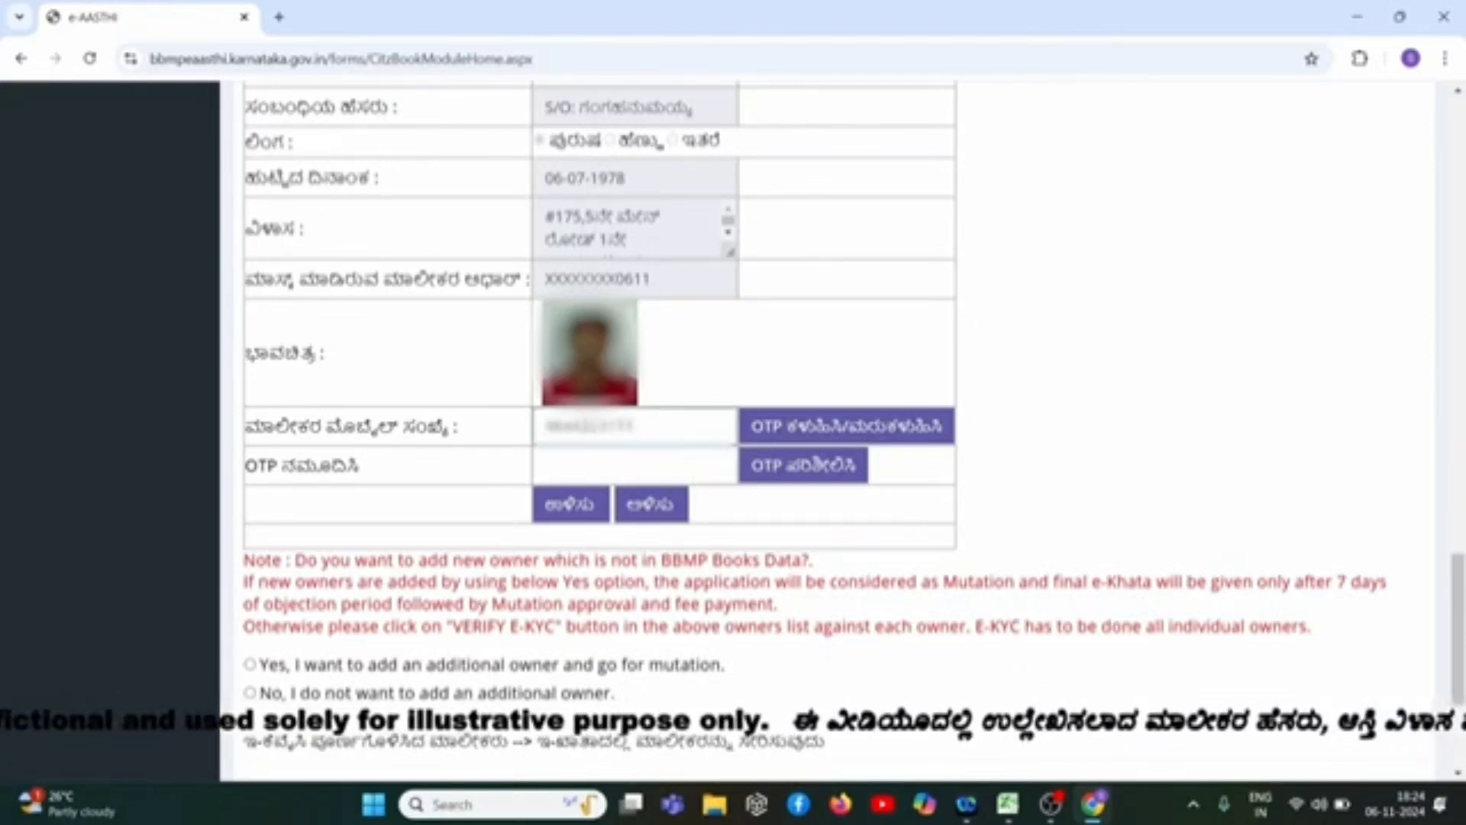
left_click(873, 431)
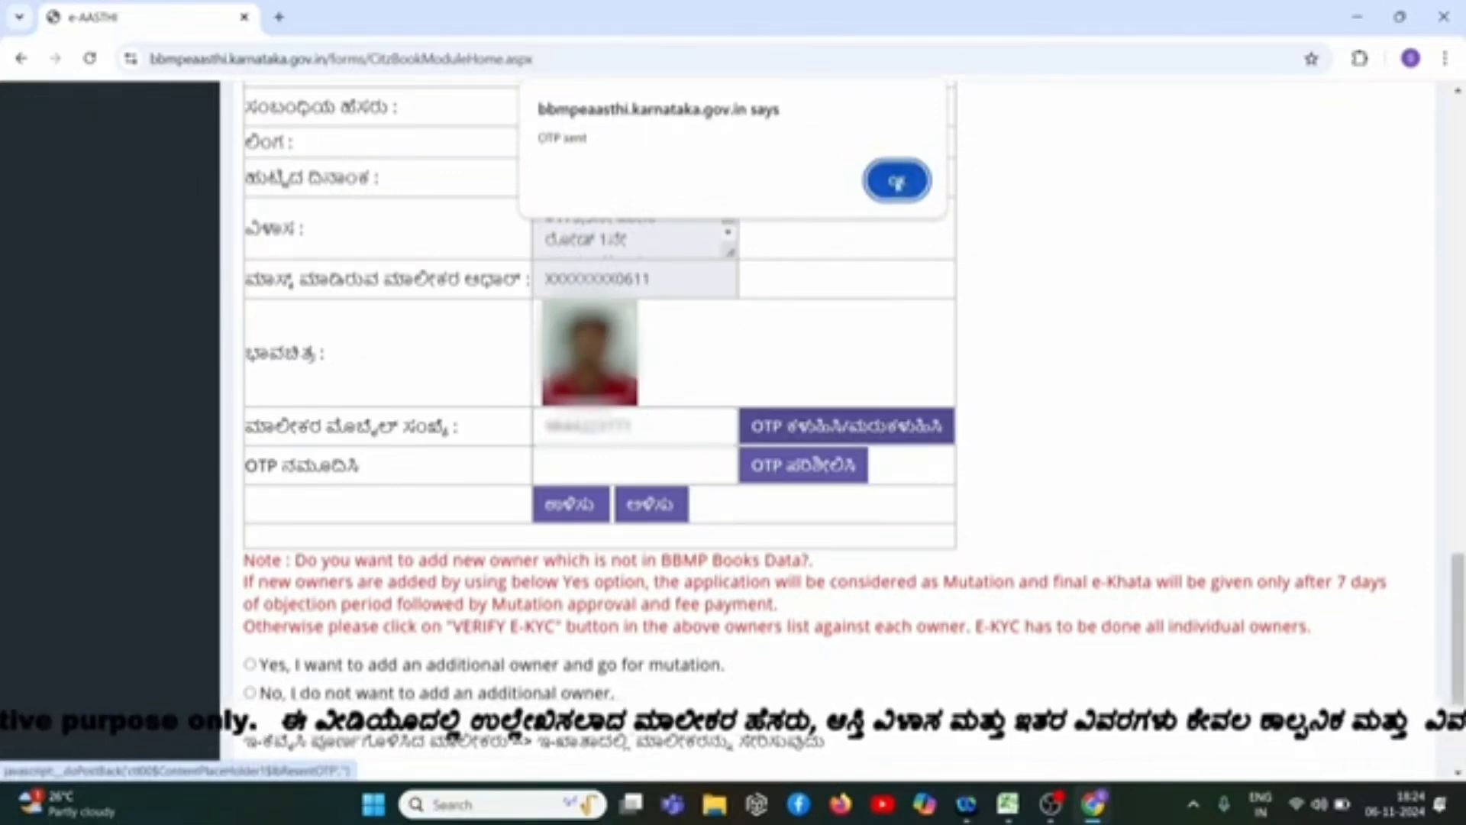
left_click(895, 182)
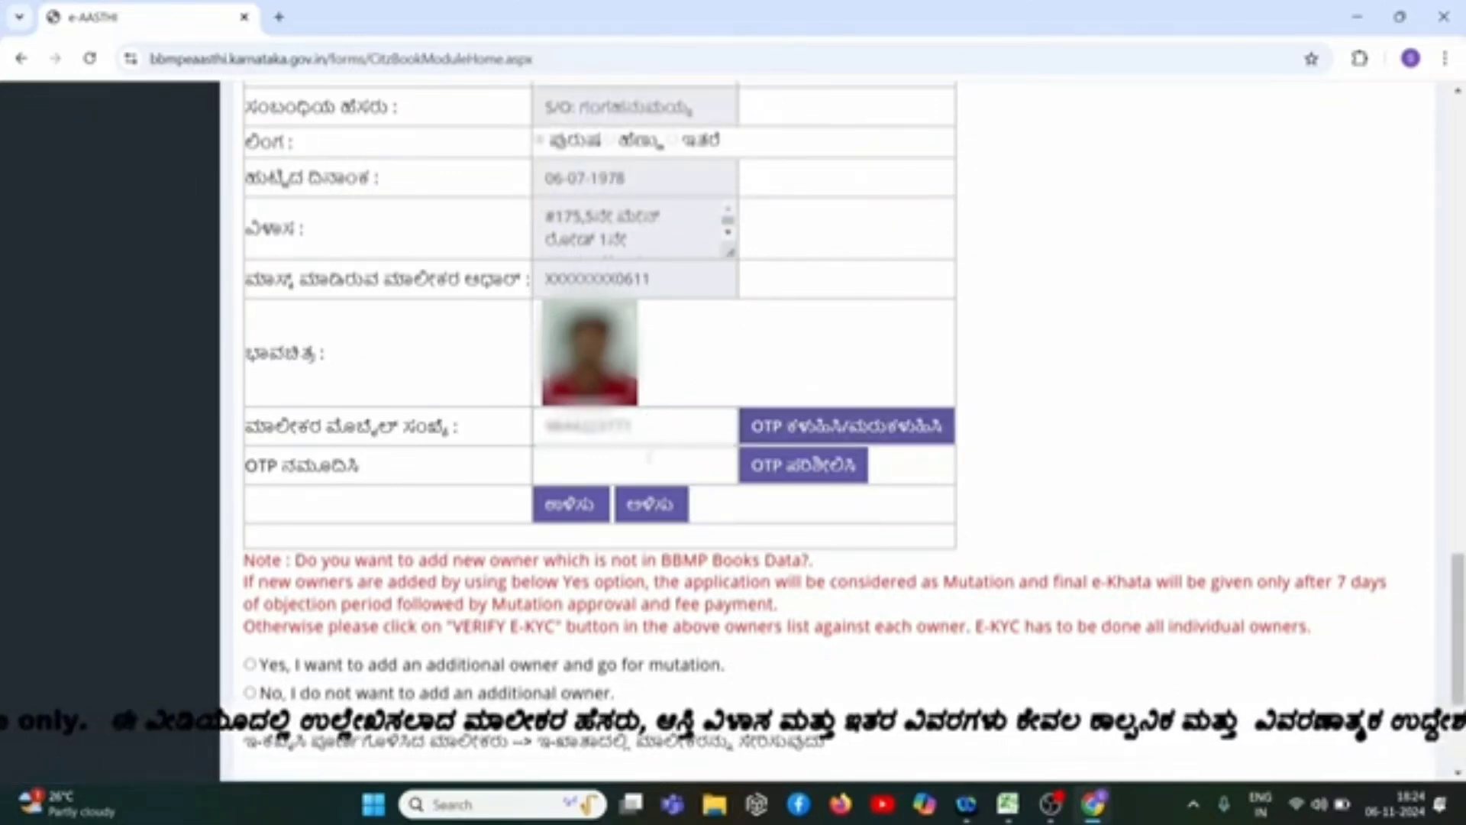
Verify the received mobile OTP and save the owner details
left_click(649, 462)
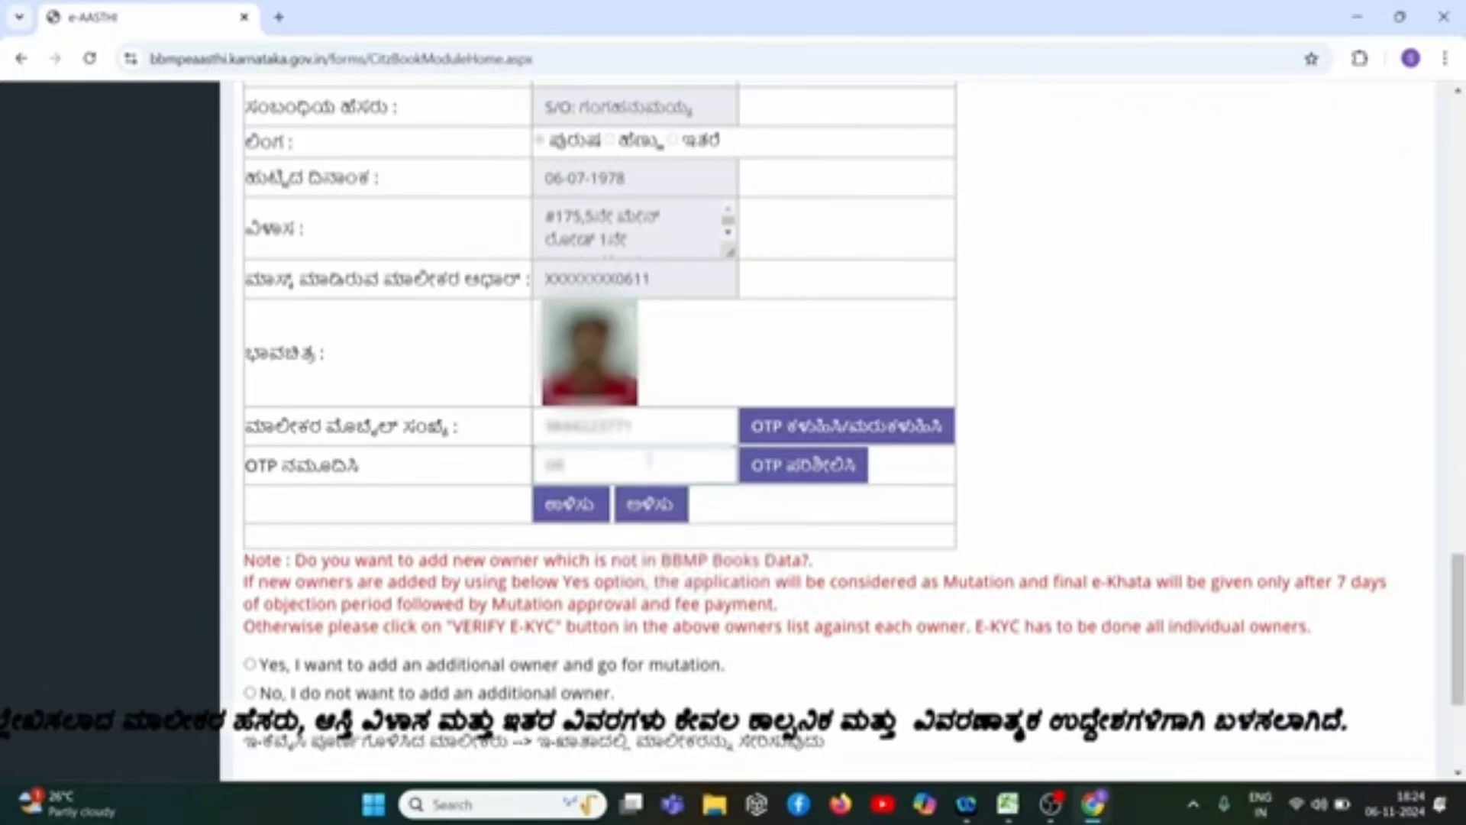
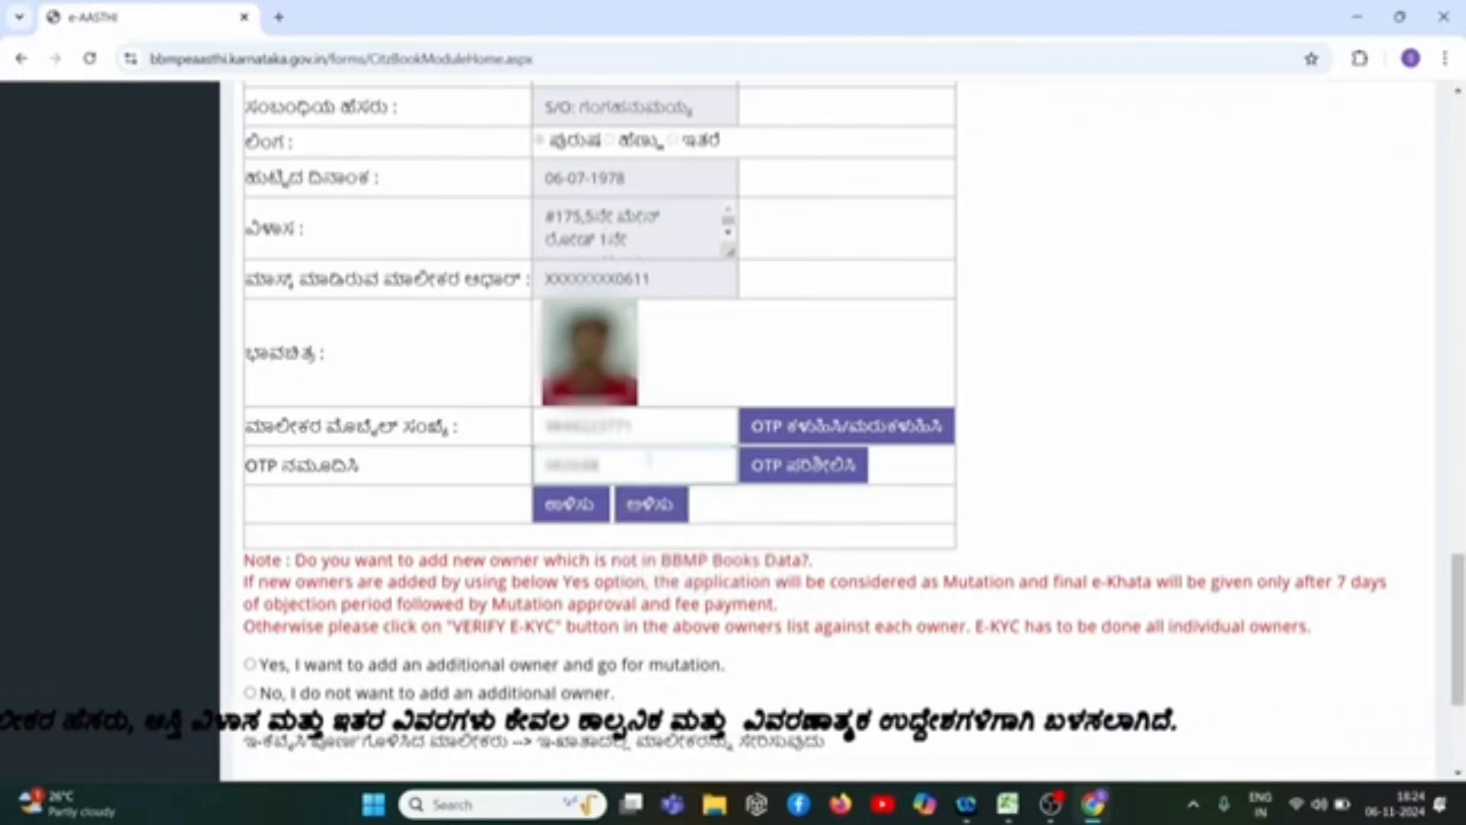
left_click(794, 469)
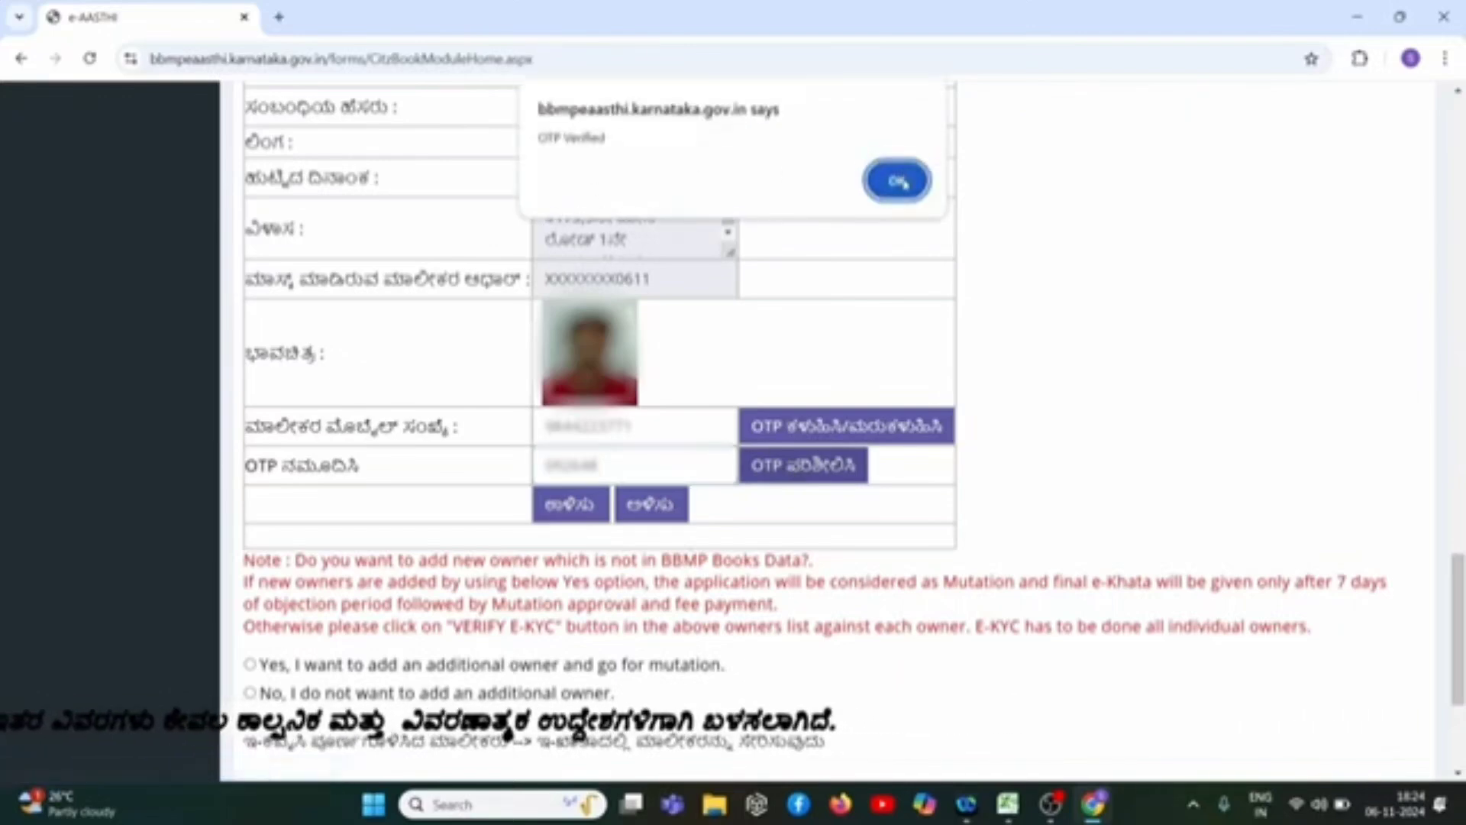
left_click(898, 177)
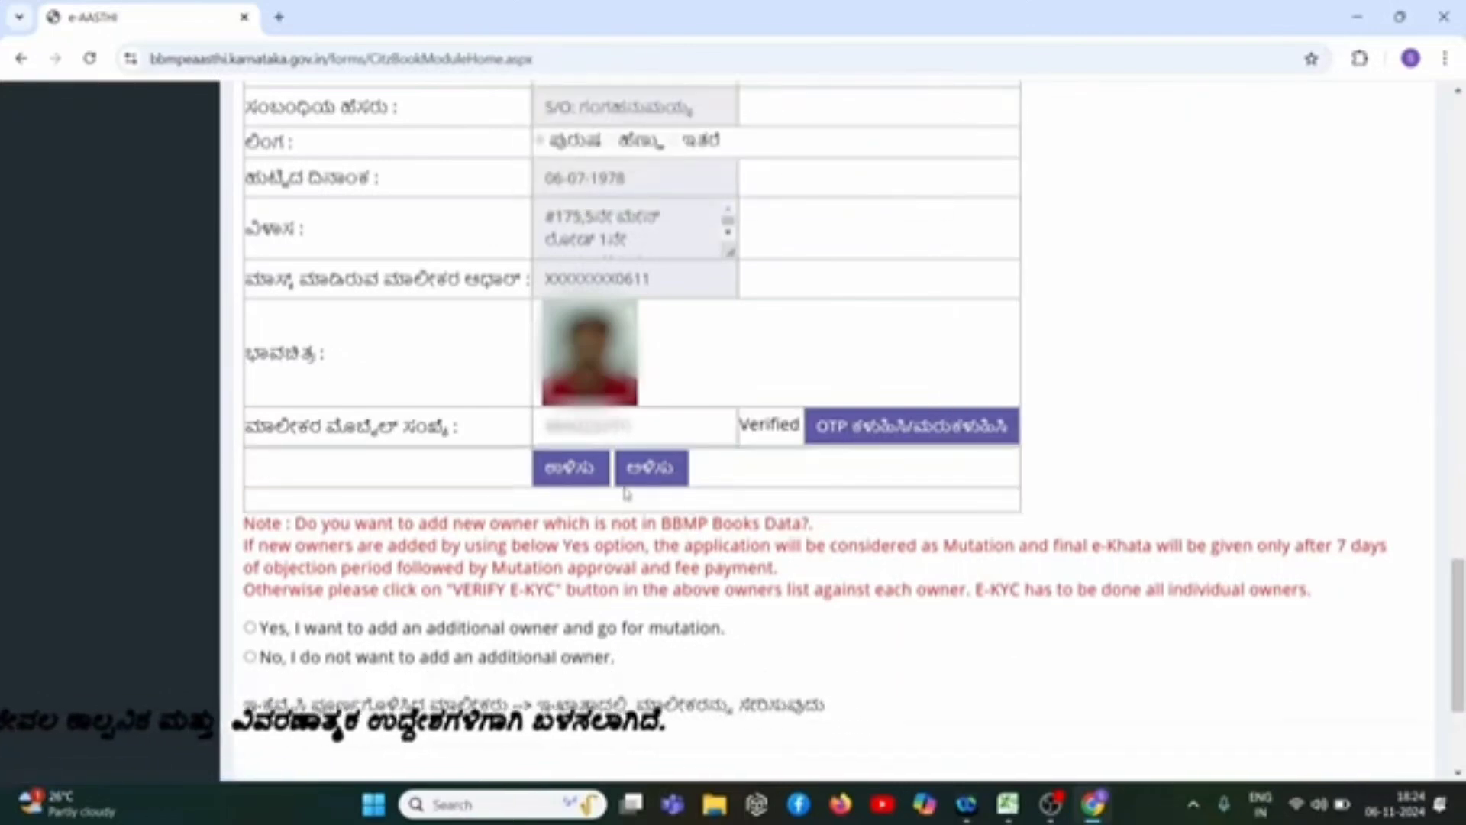
left_click(583, 472)
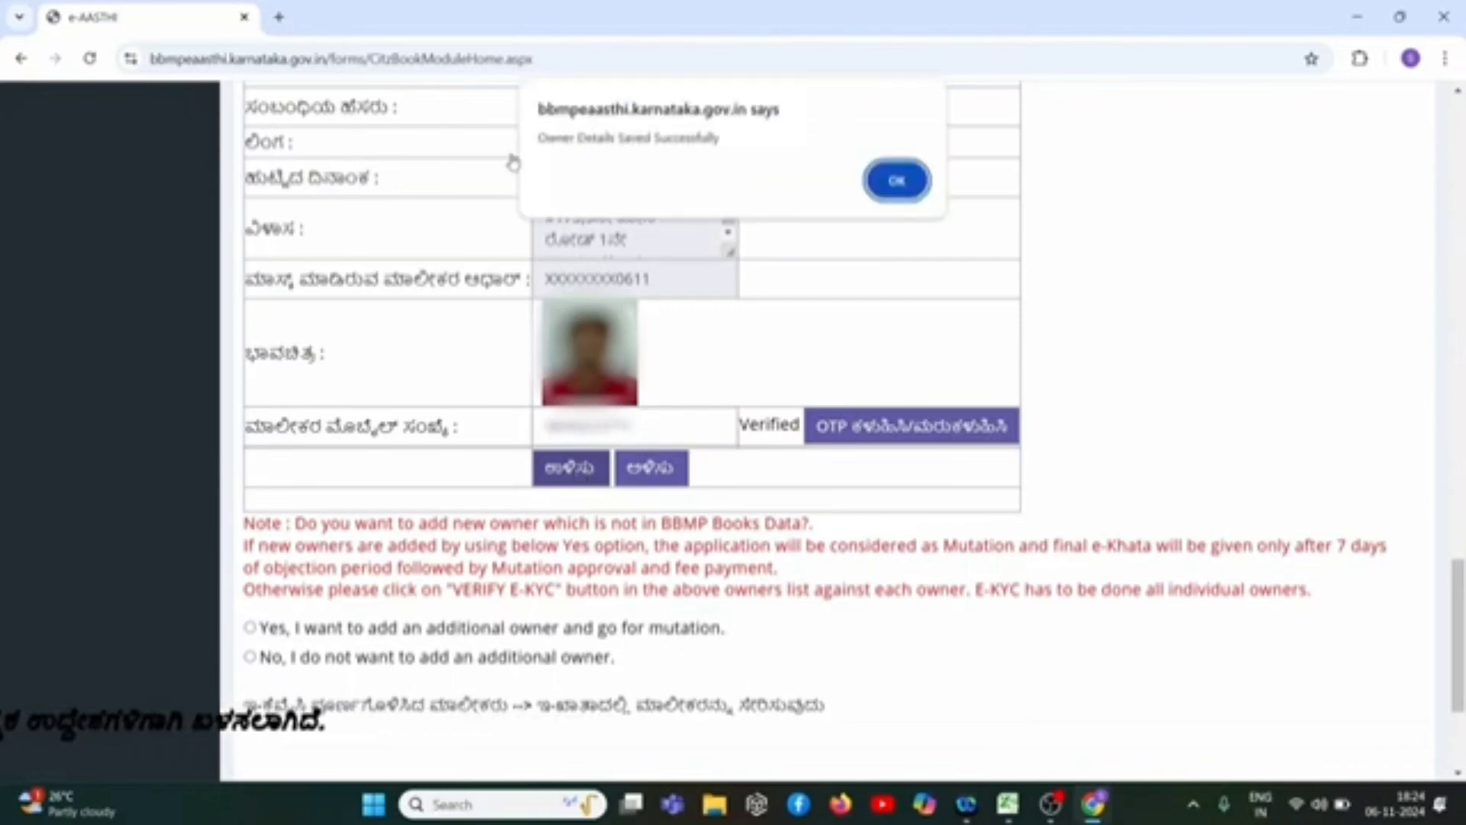
Dismiss the owner-saved notice and review the owners table showing mobile Verified
left_click(905, 187)
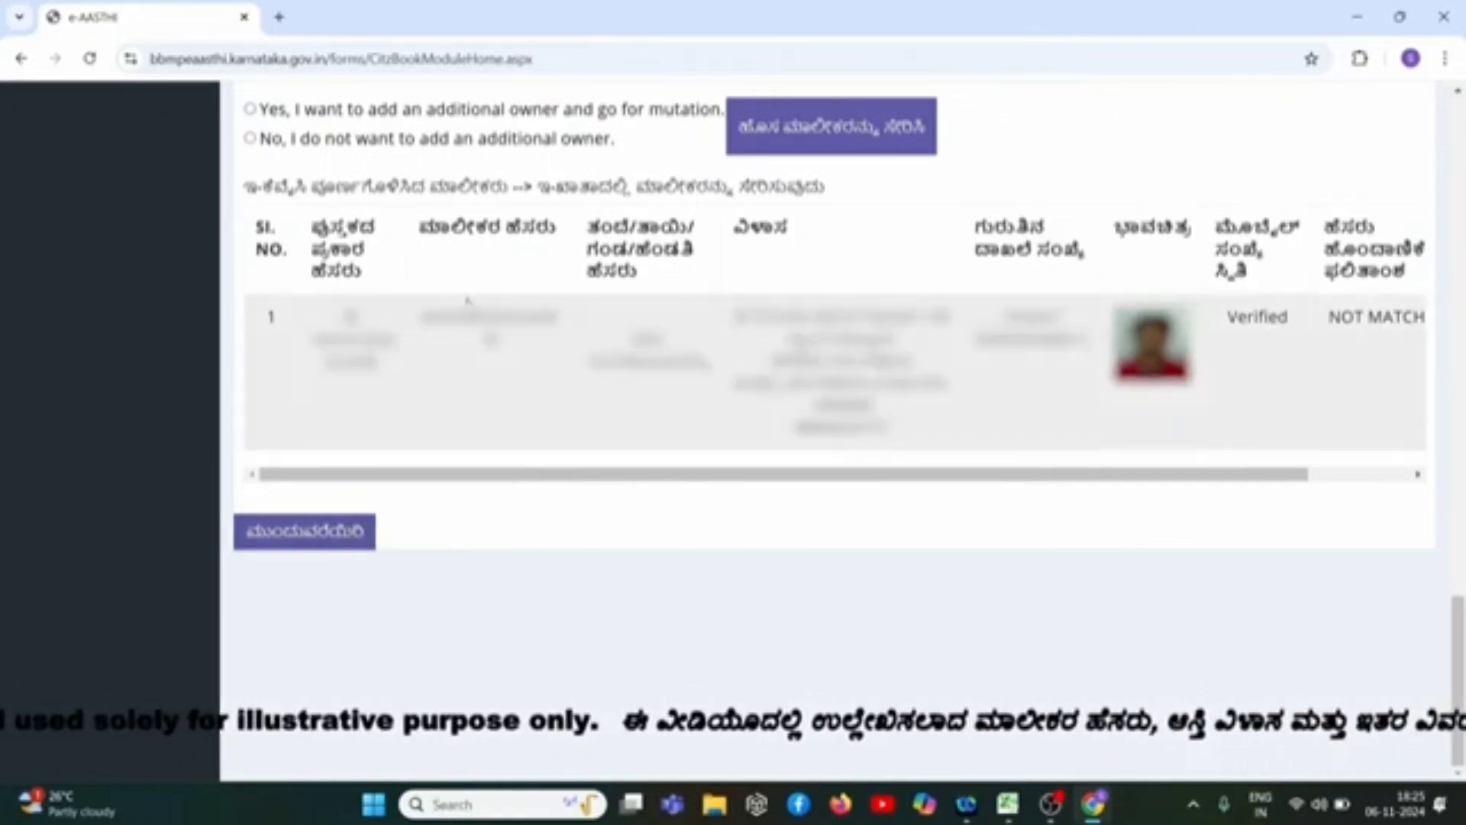
scroll(469, 304, "up", 1)
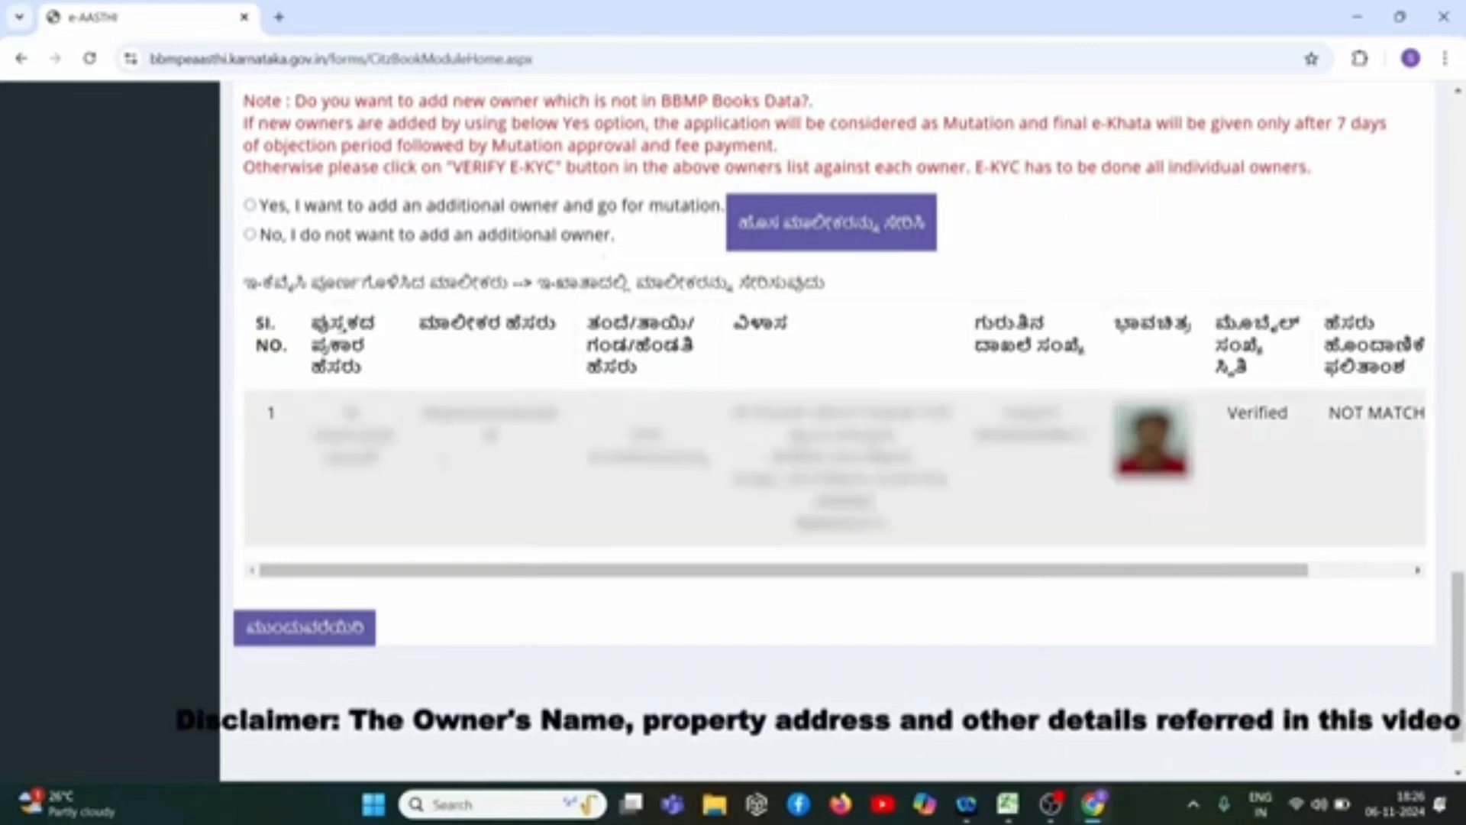
Search the property location for 'attiguppe yelahanka' and pick the Attur Layout suggestion
left_click(340, 638)
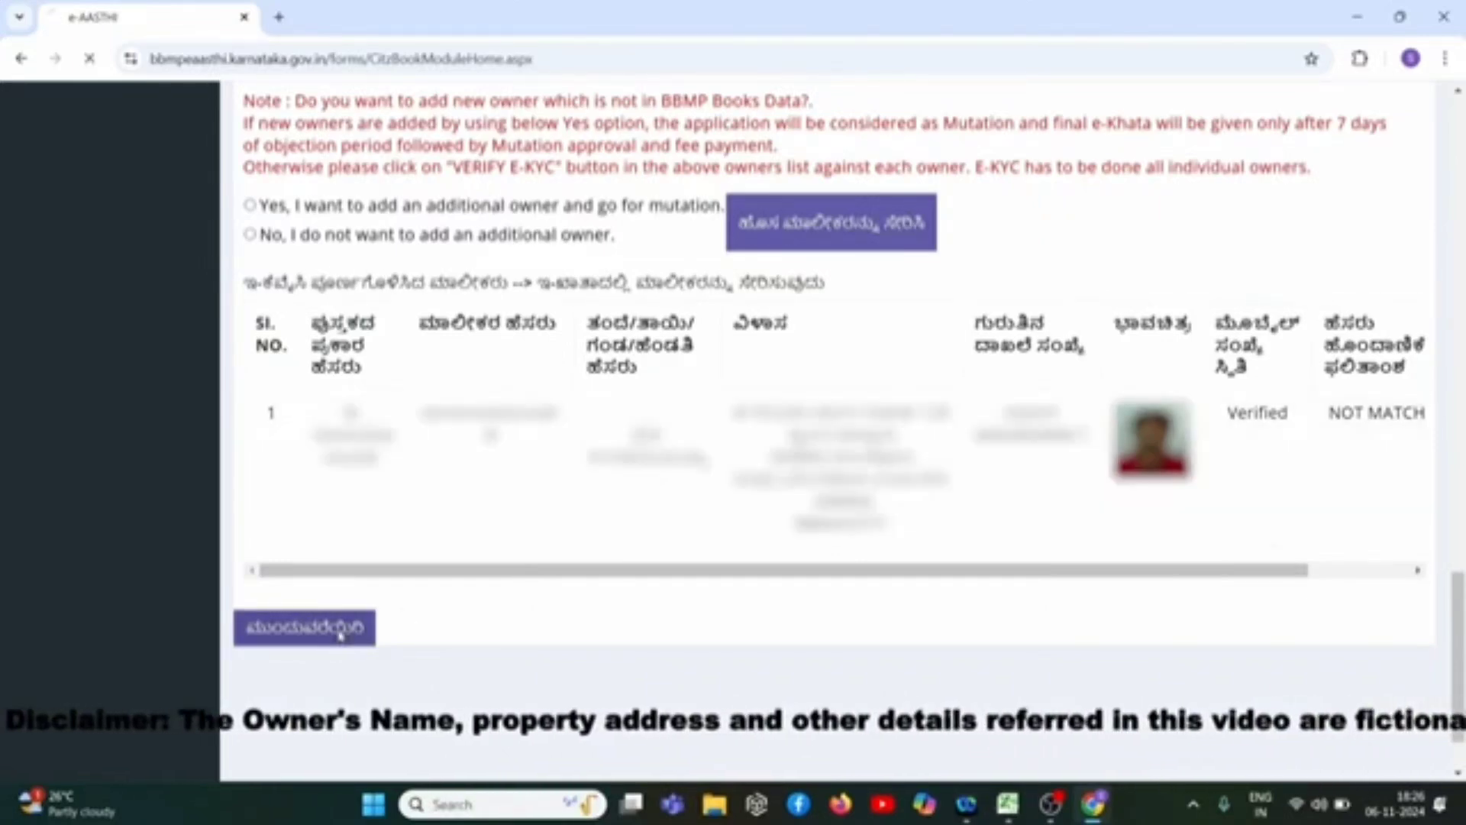
scroll(691, 602, "down", 18)
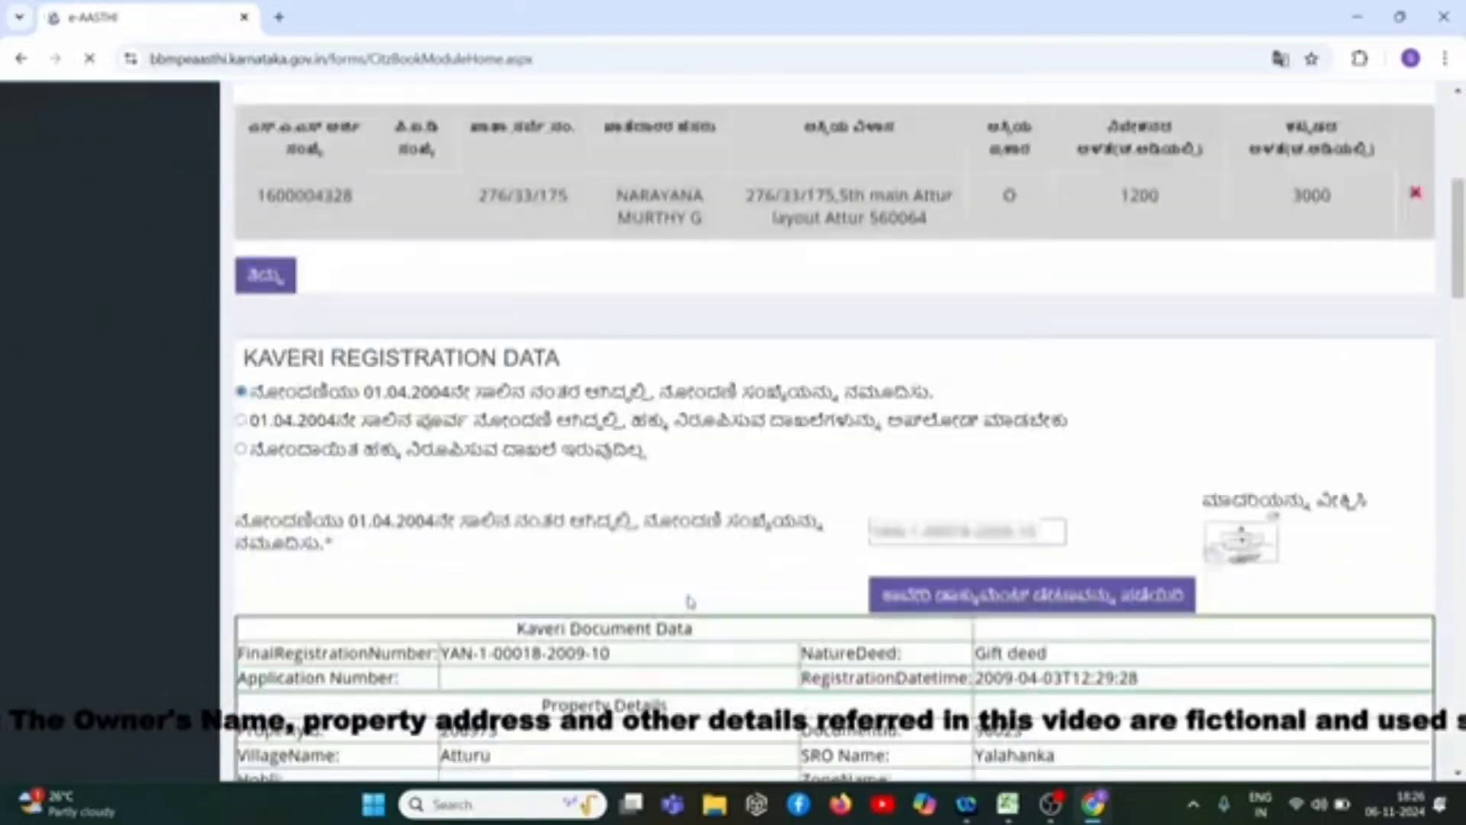
scroll(691, 602, "down", 15)
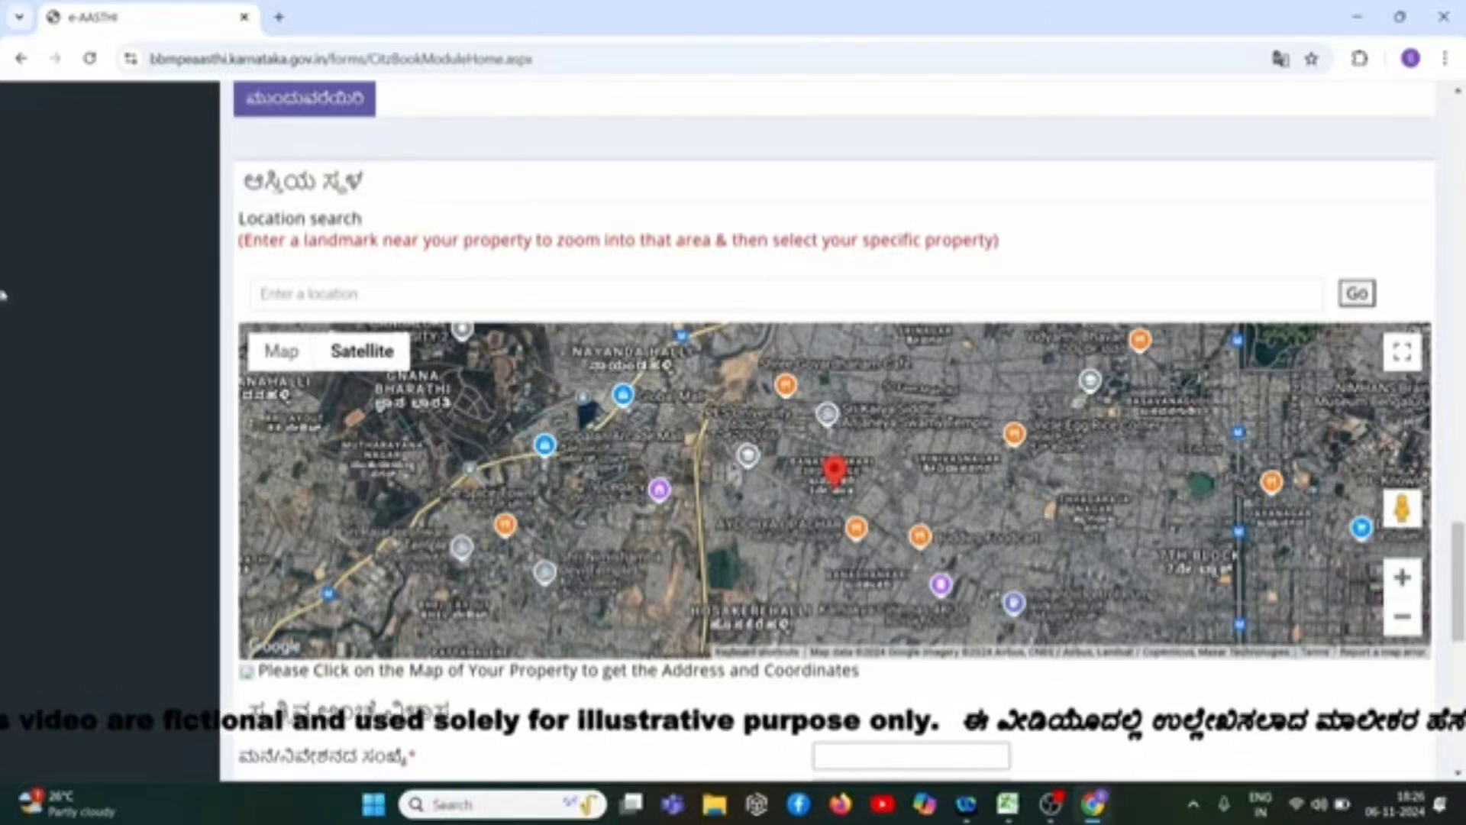
left_click(547, 294)
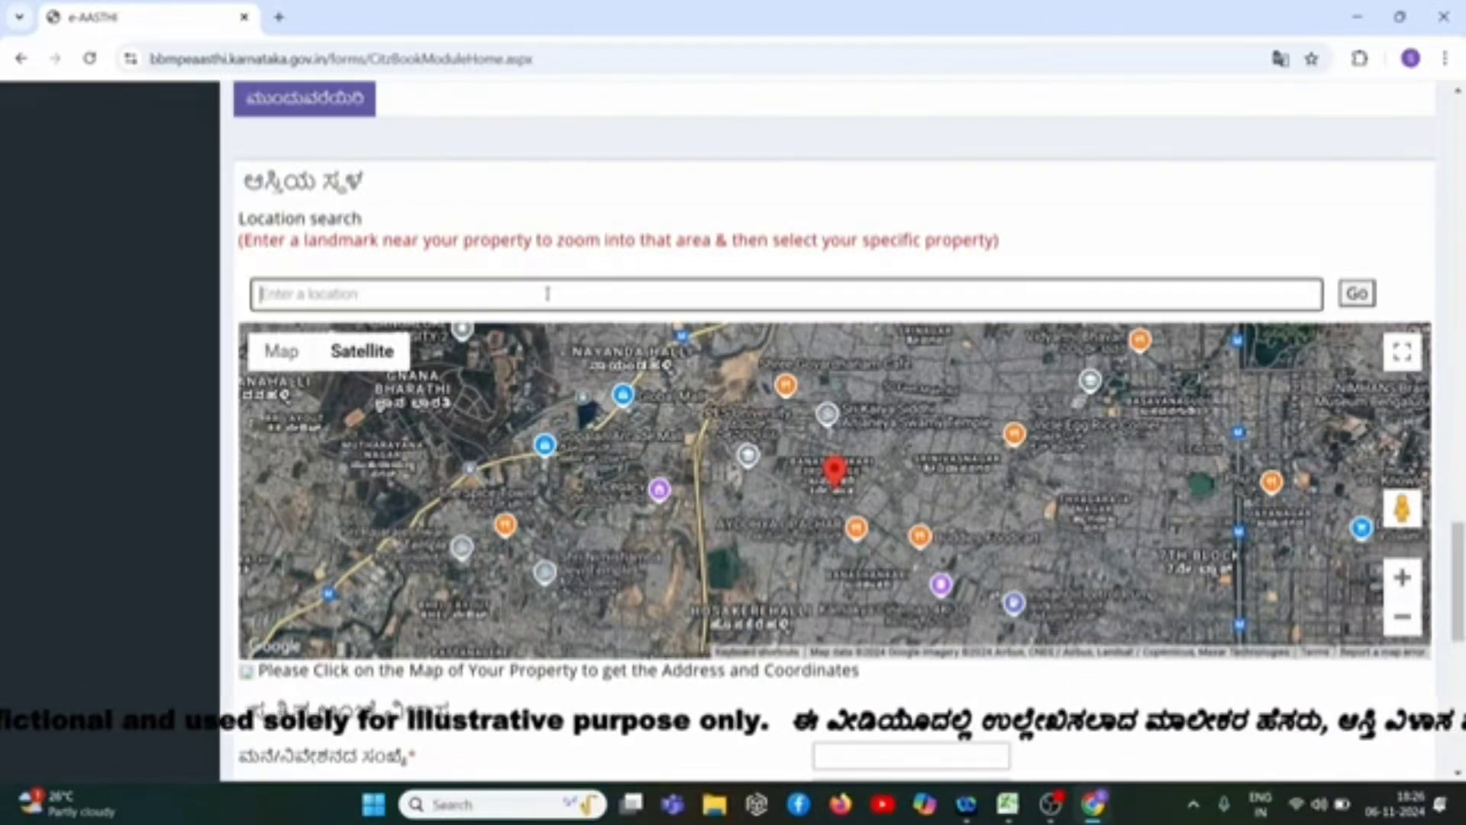
type("attig")
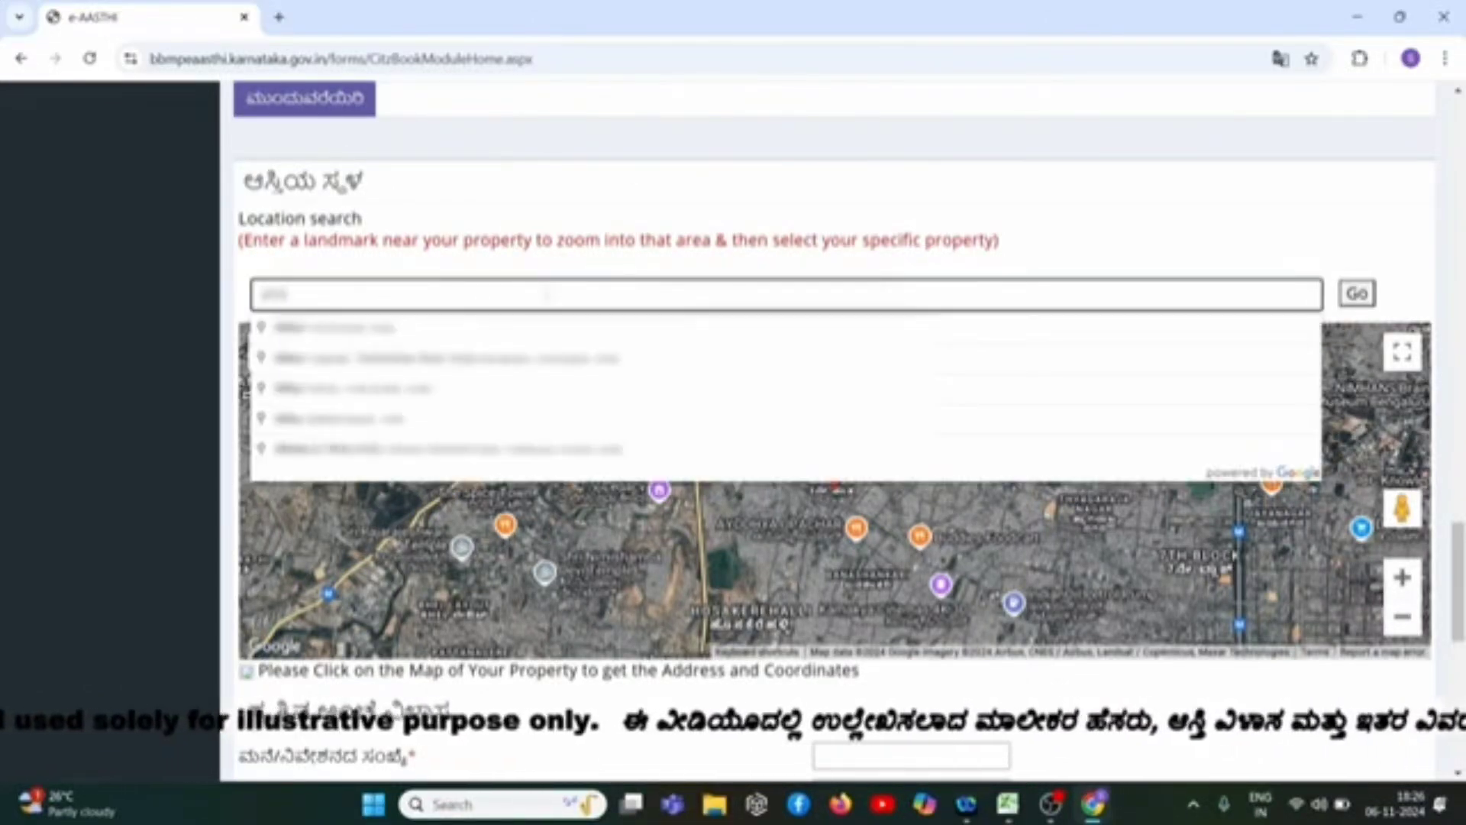
type("uppe")
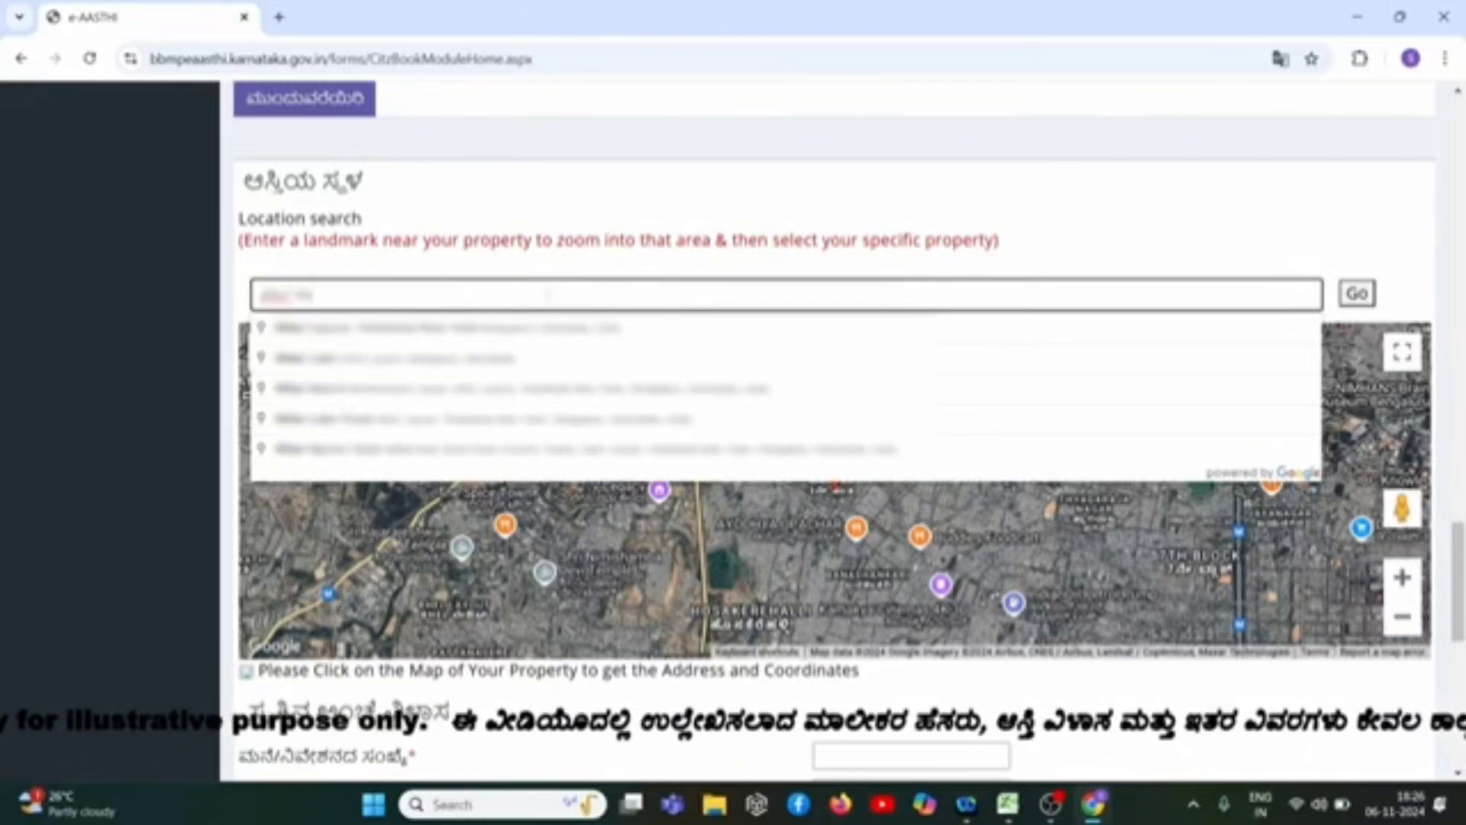
type(" ye")
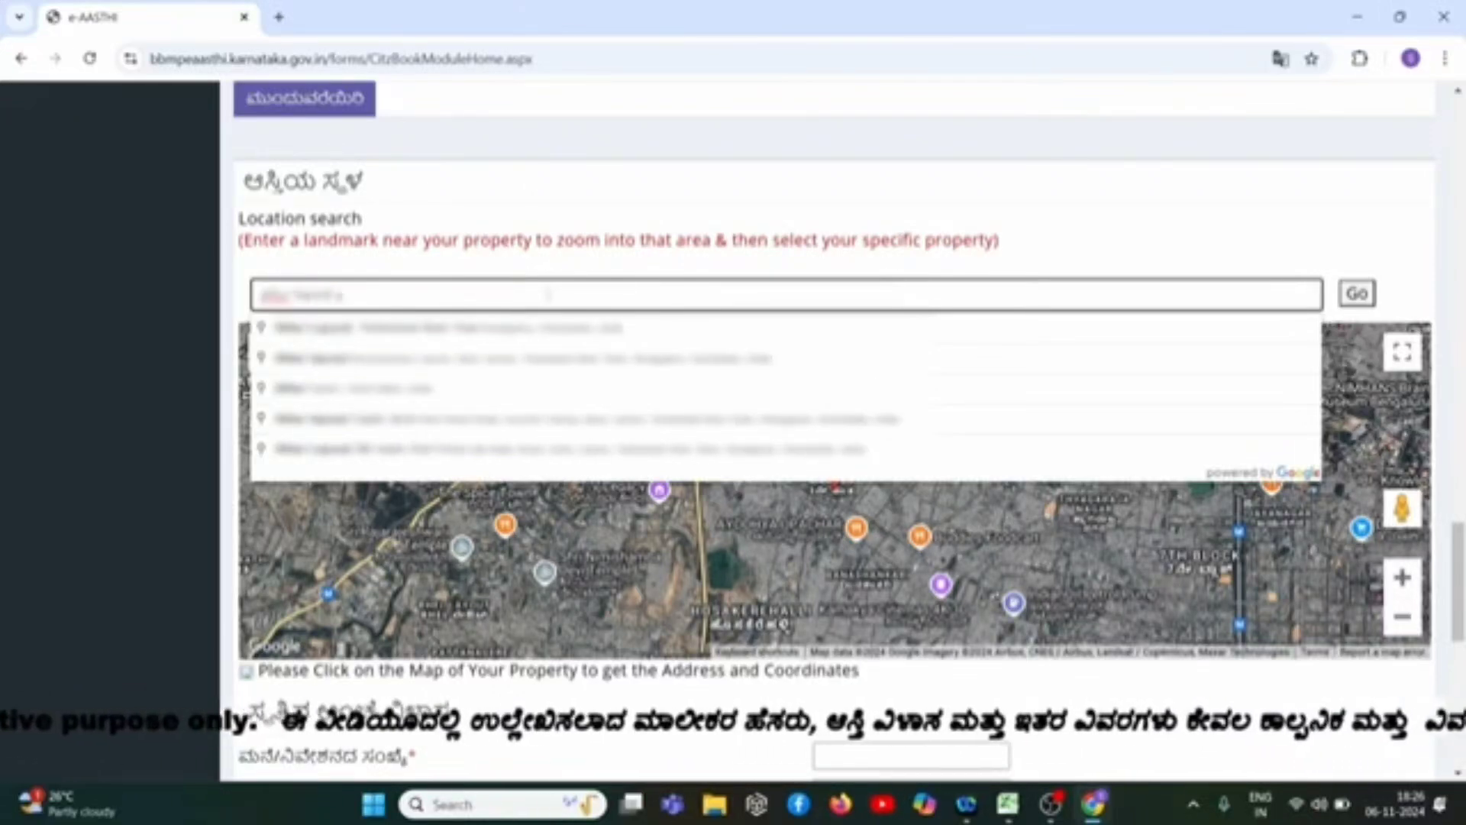
type("lahanka")
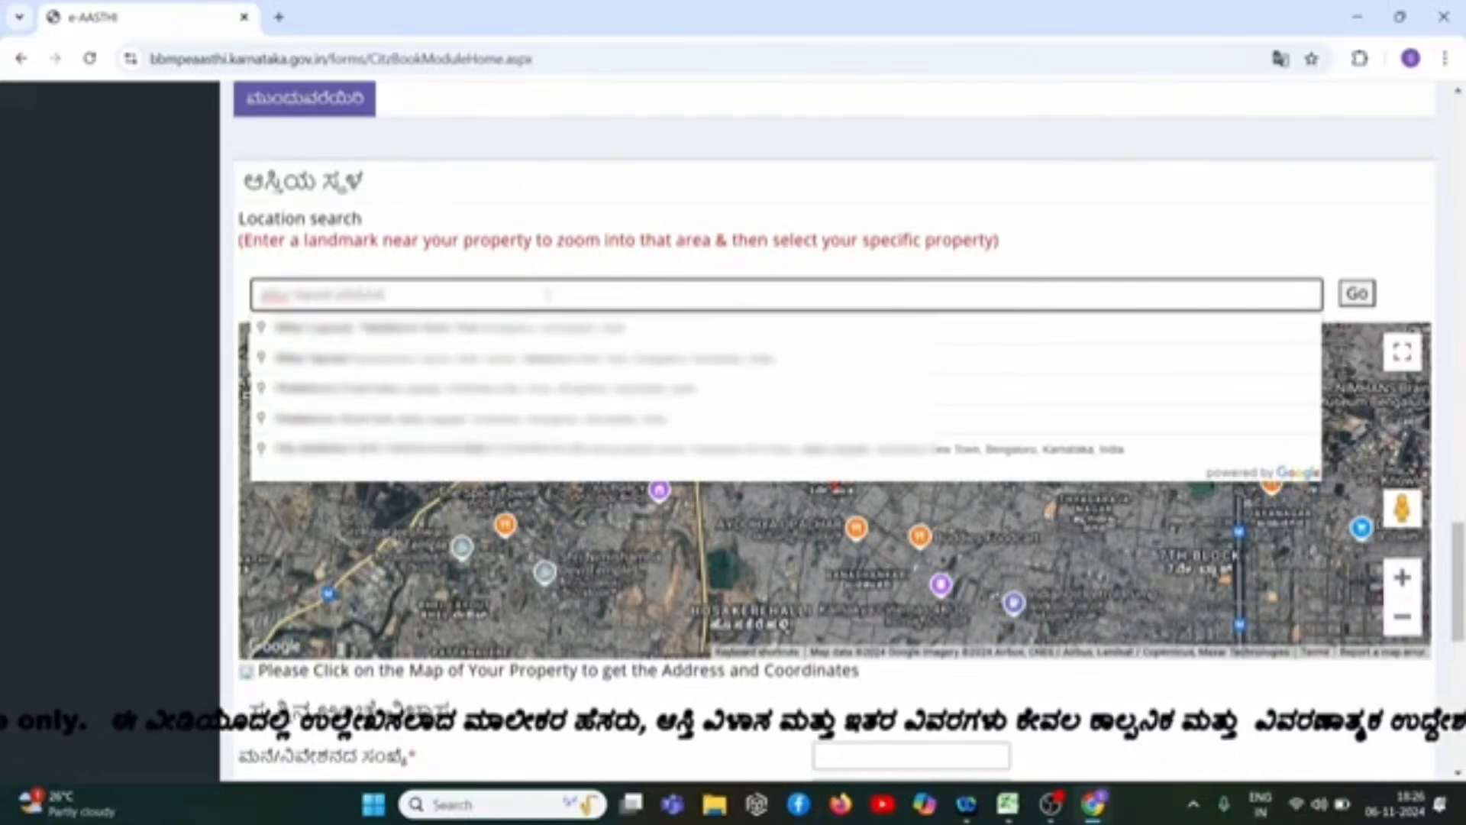
left_click(547, 328)
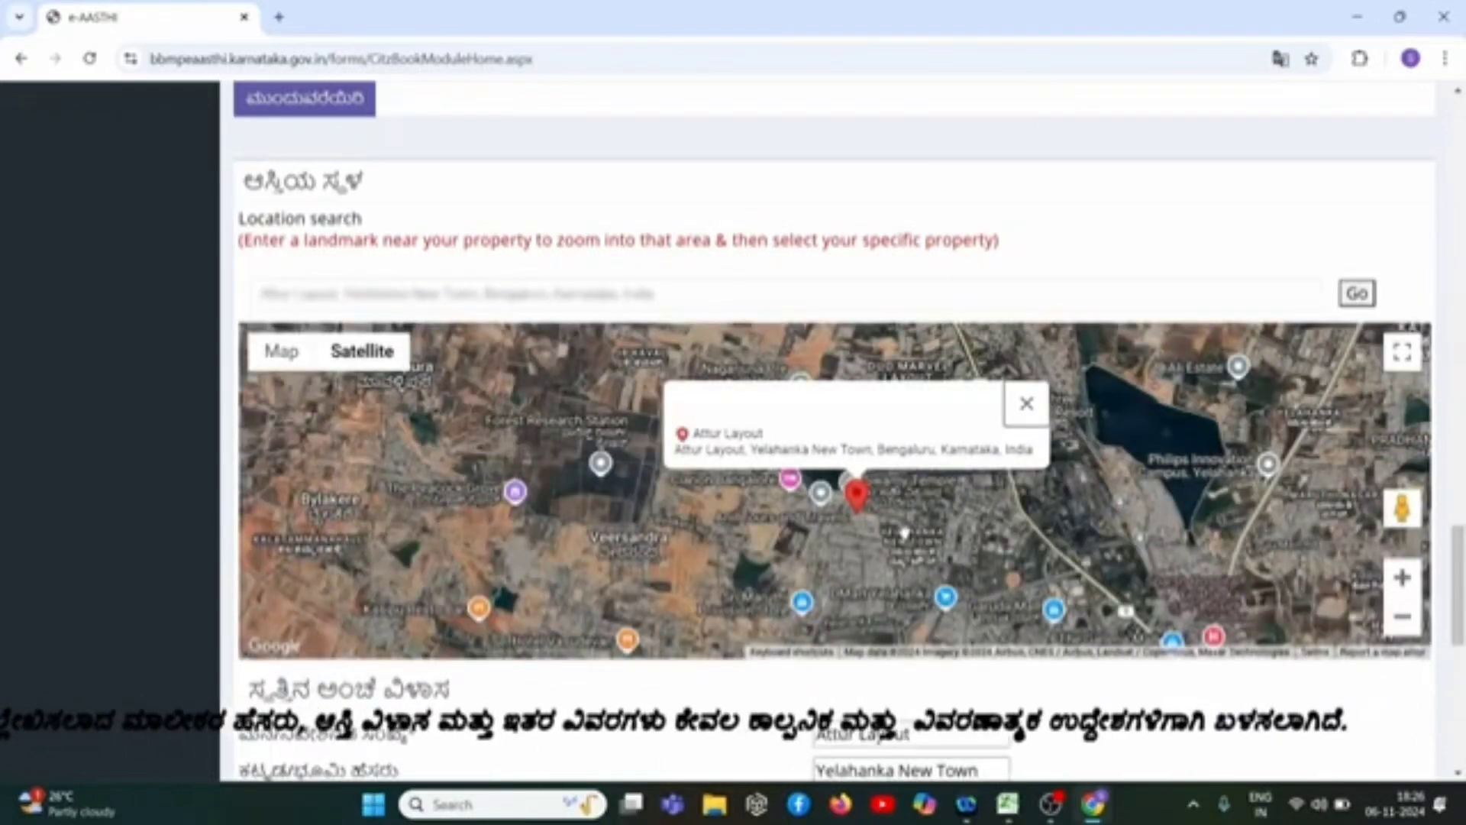
Pan the satellite map and pin the property's spot near Yelahanka Rd
scroll(878, 321, "down", 3)
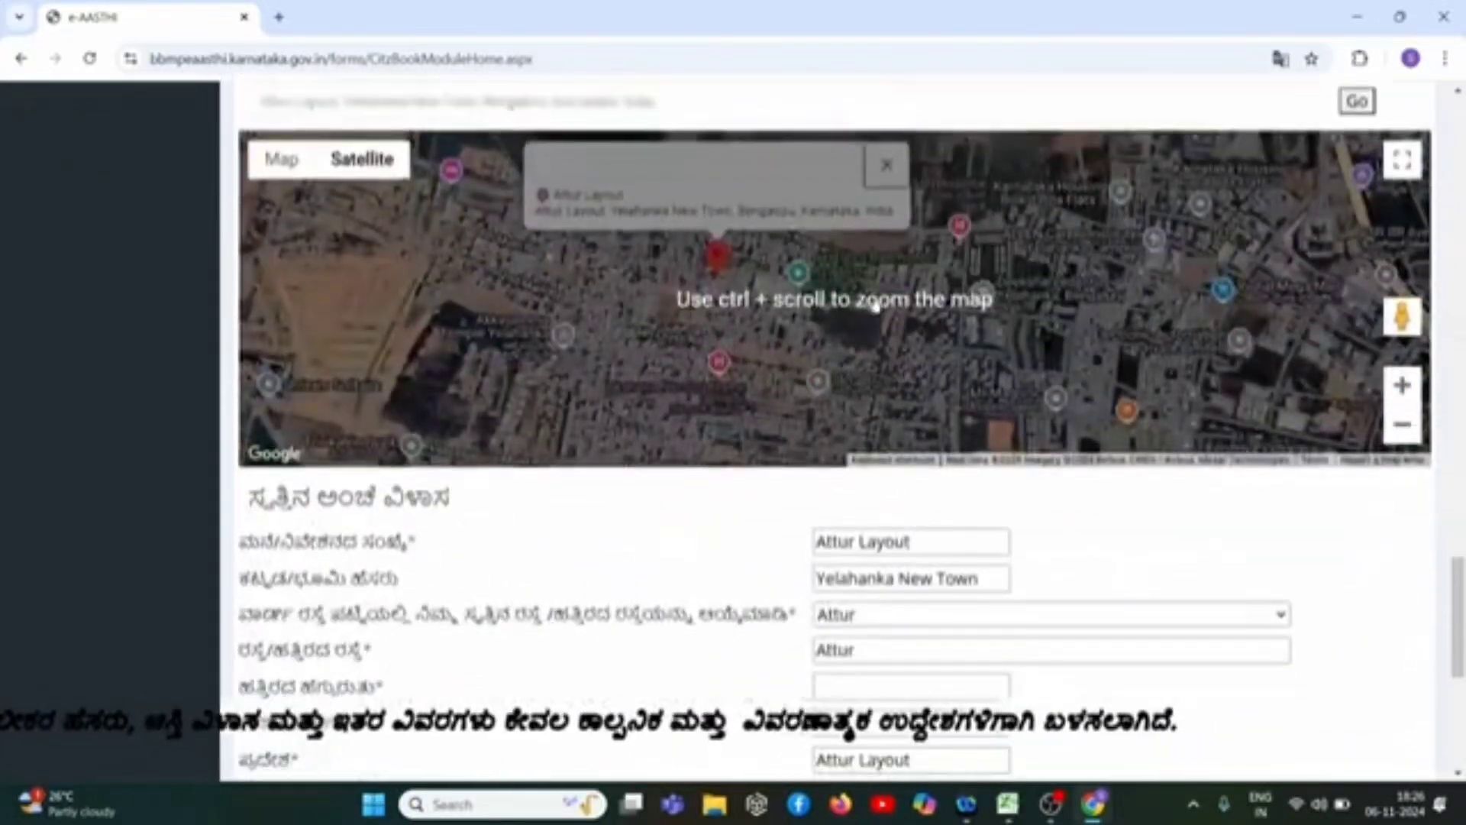
left_click_drag(888, 353, 866, 173)
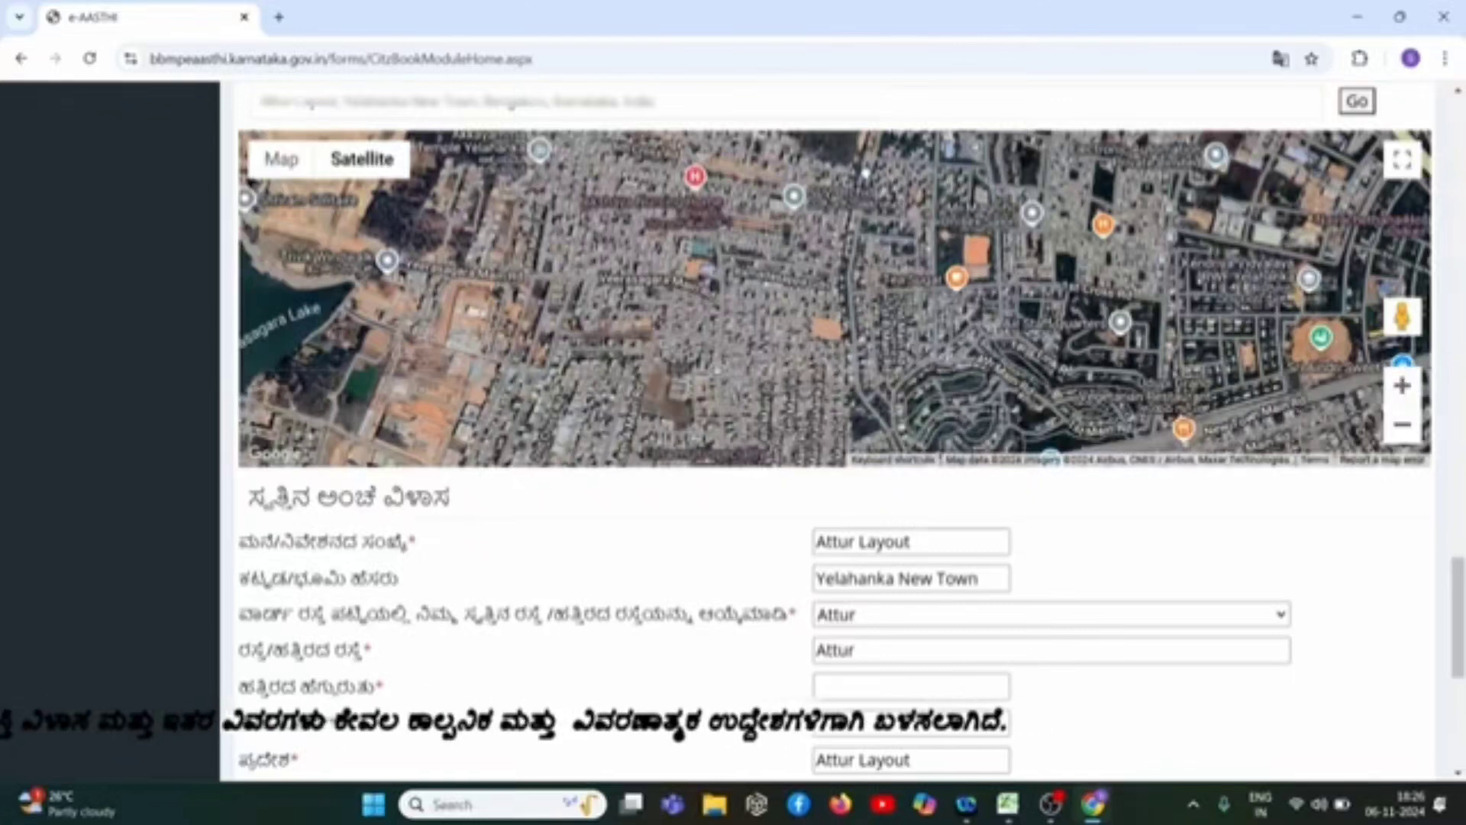
left_click_drag(899, 323, 889, 232)
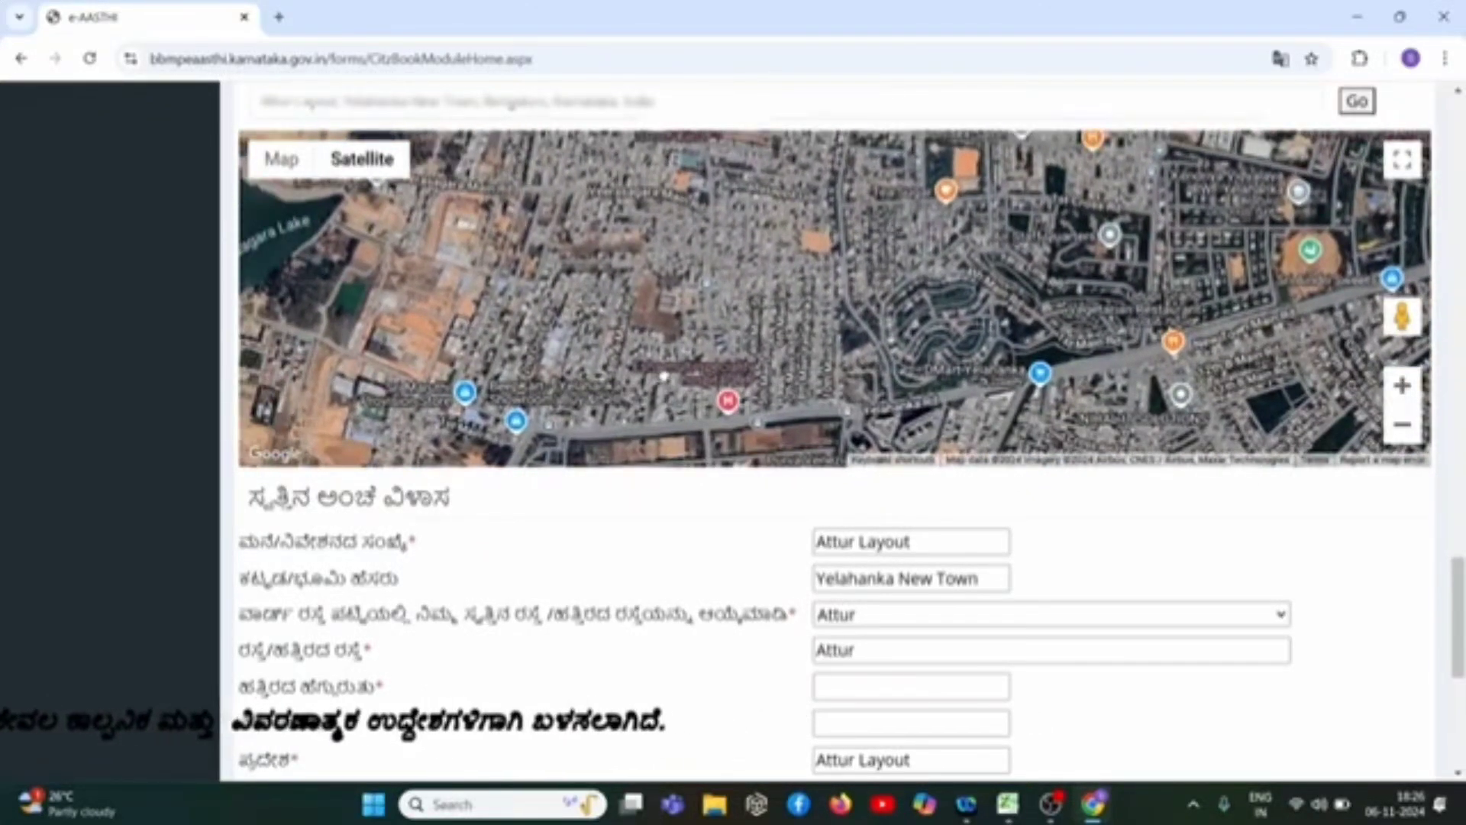
left_click_drag(664, 376, 730, 355)
scroll(787, 358, "up", 3)
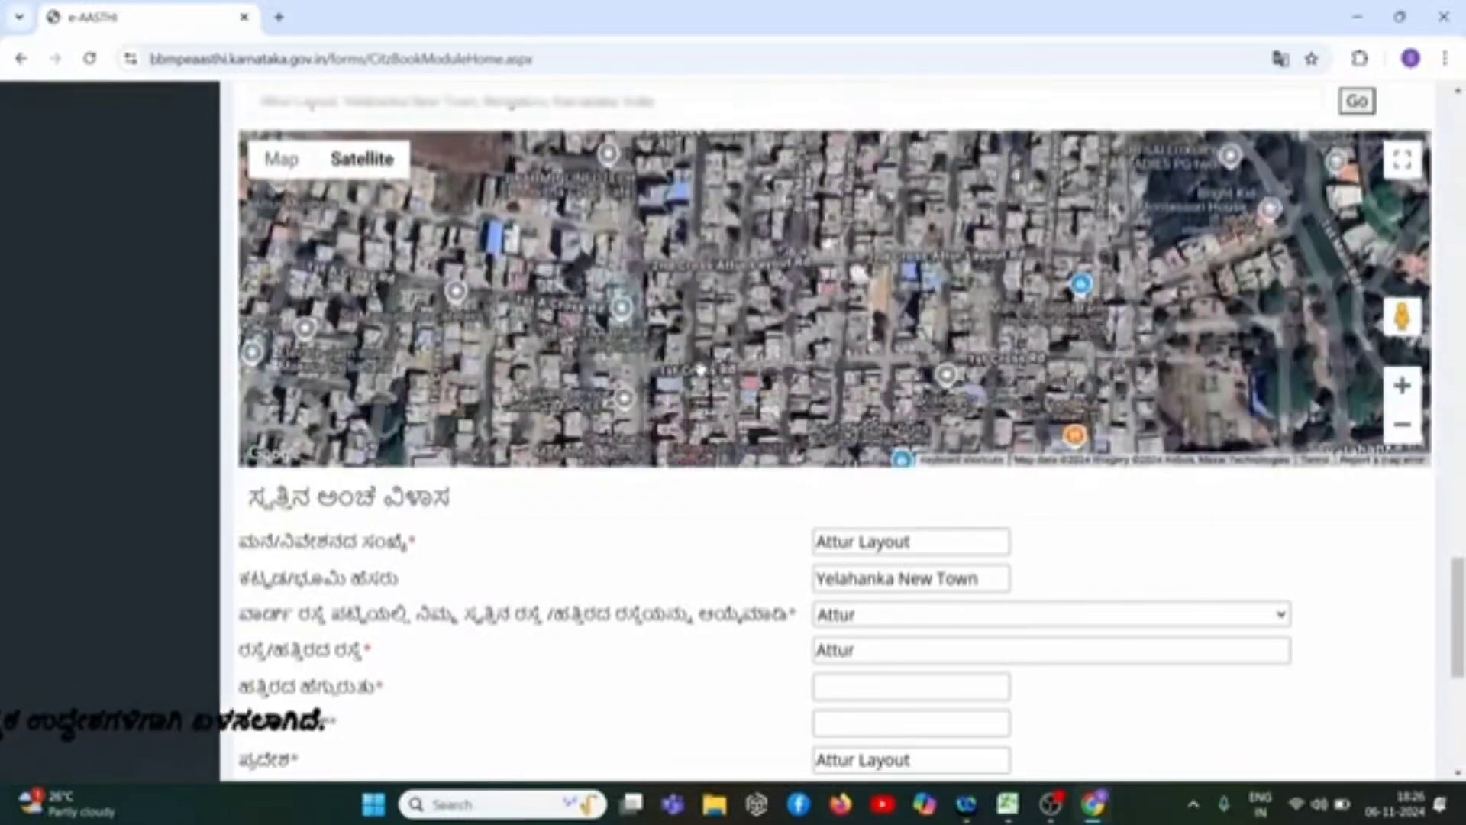
left_click_drag(691, 396, 701, 312)
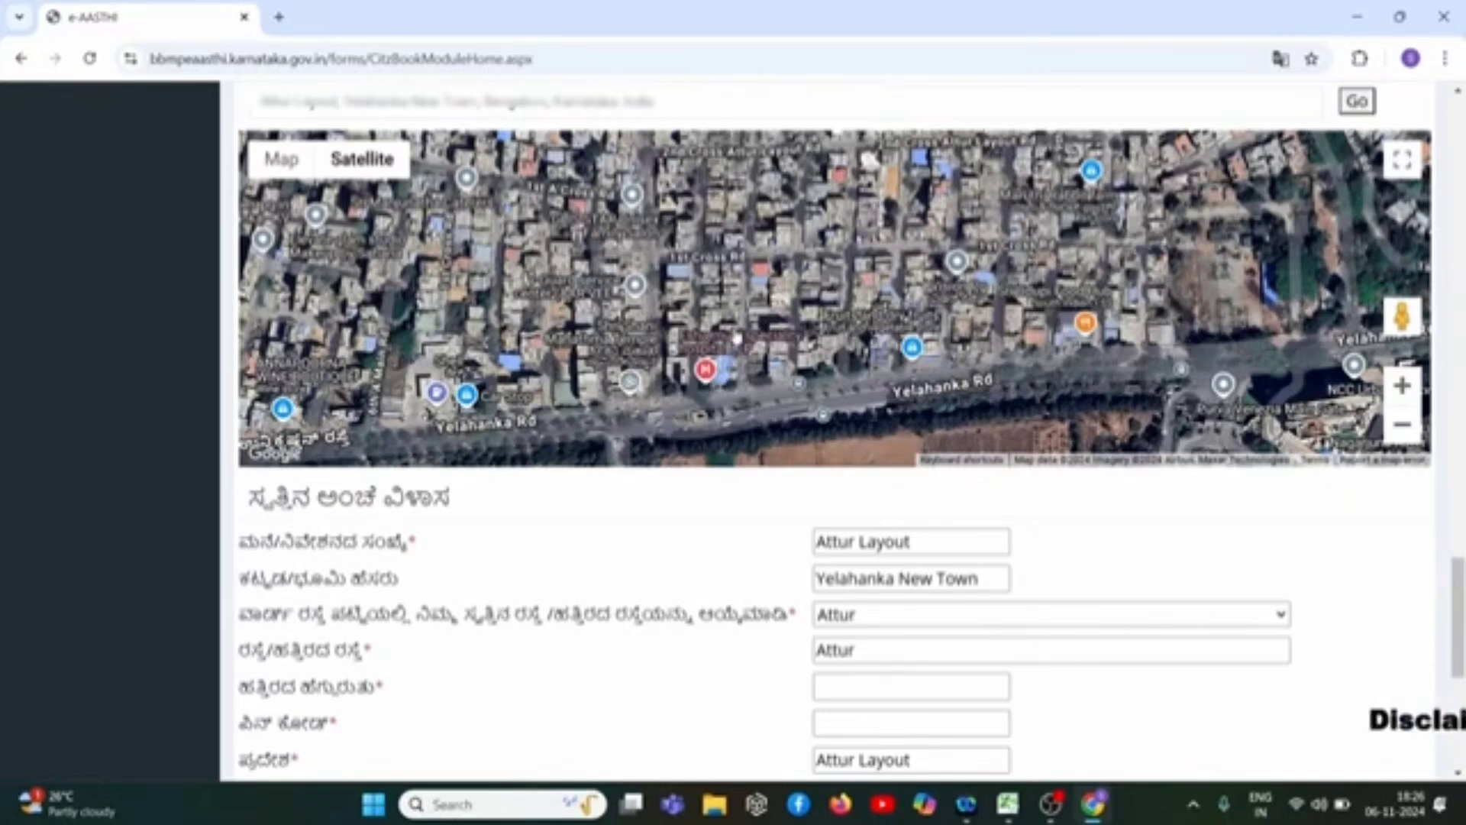
left_click(795, 351)
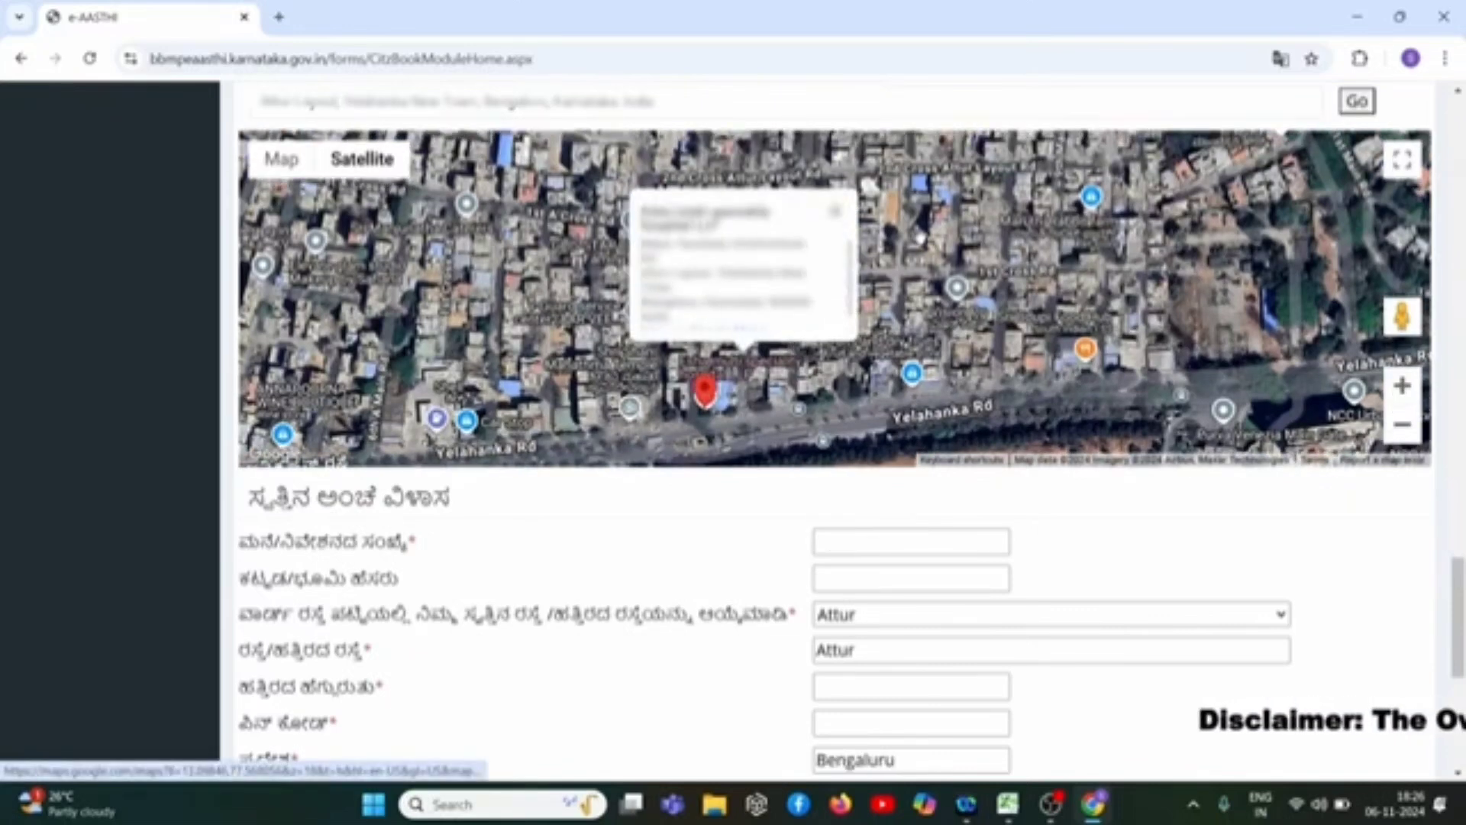
Enter the property's door number and building name
left_click(894, 543)
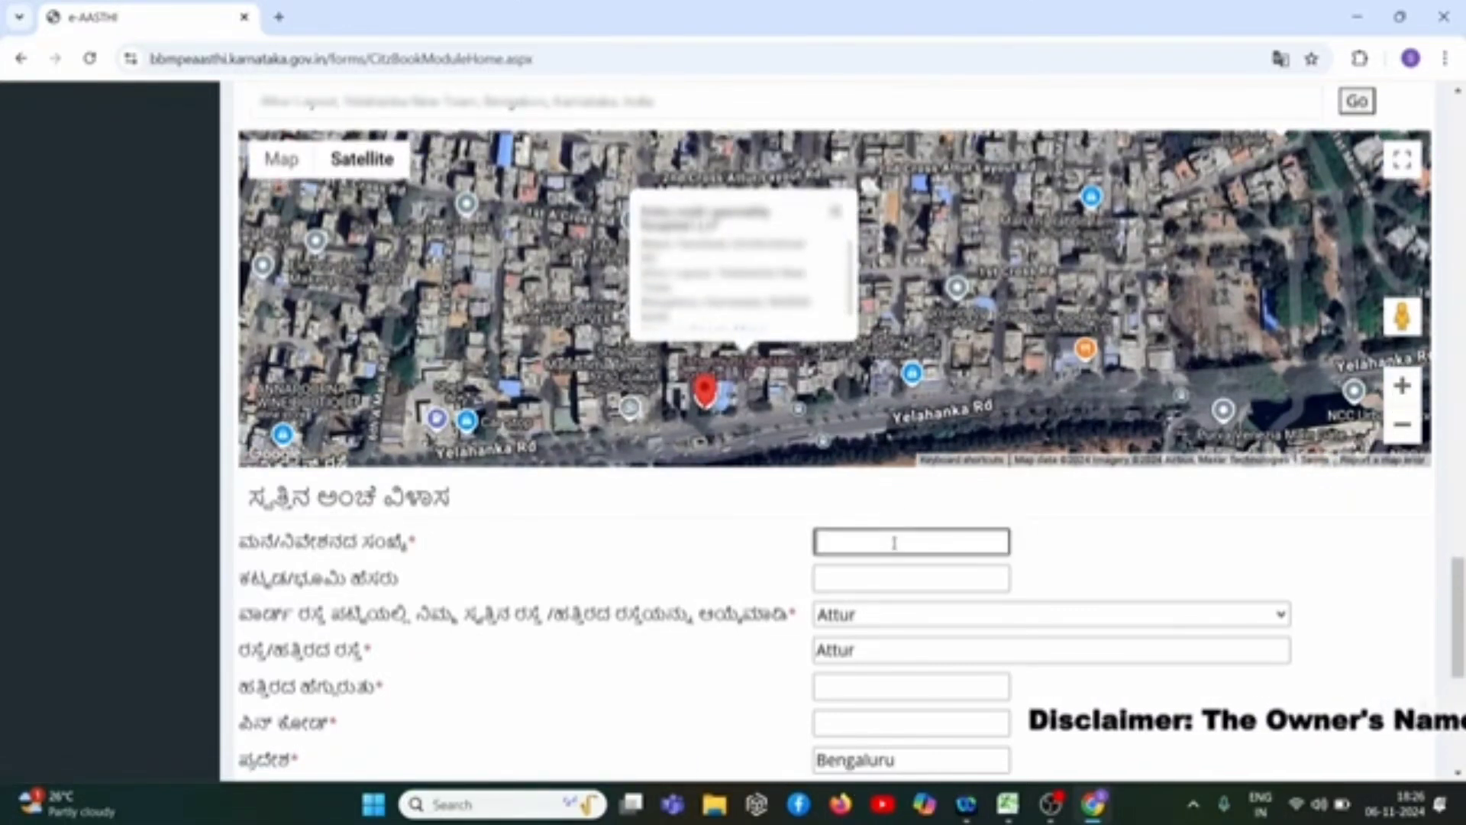
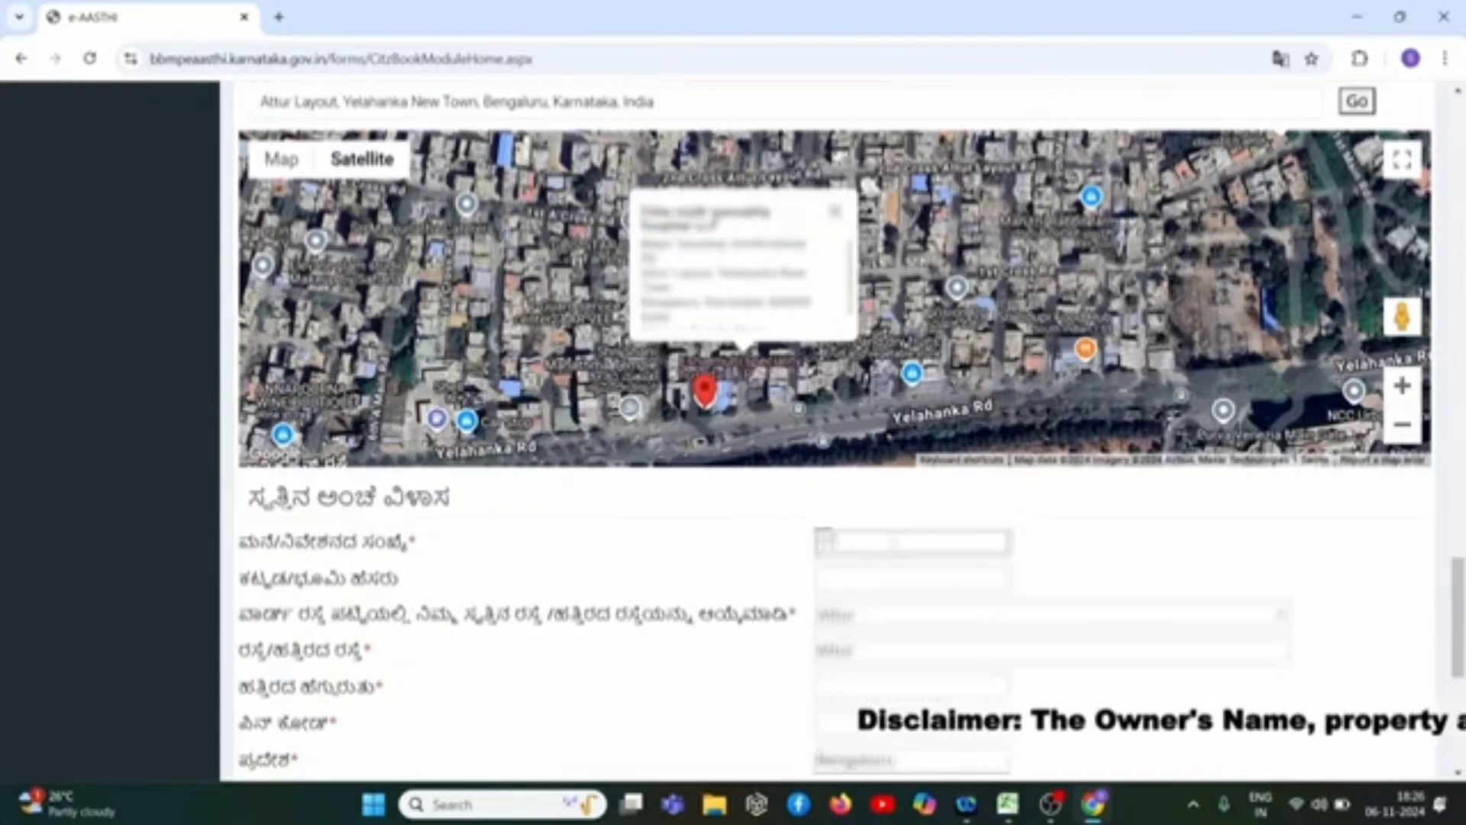
key("Tab")
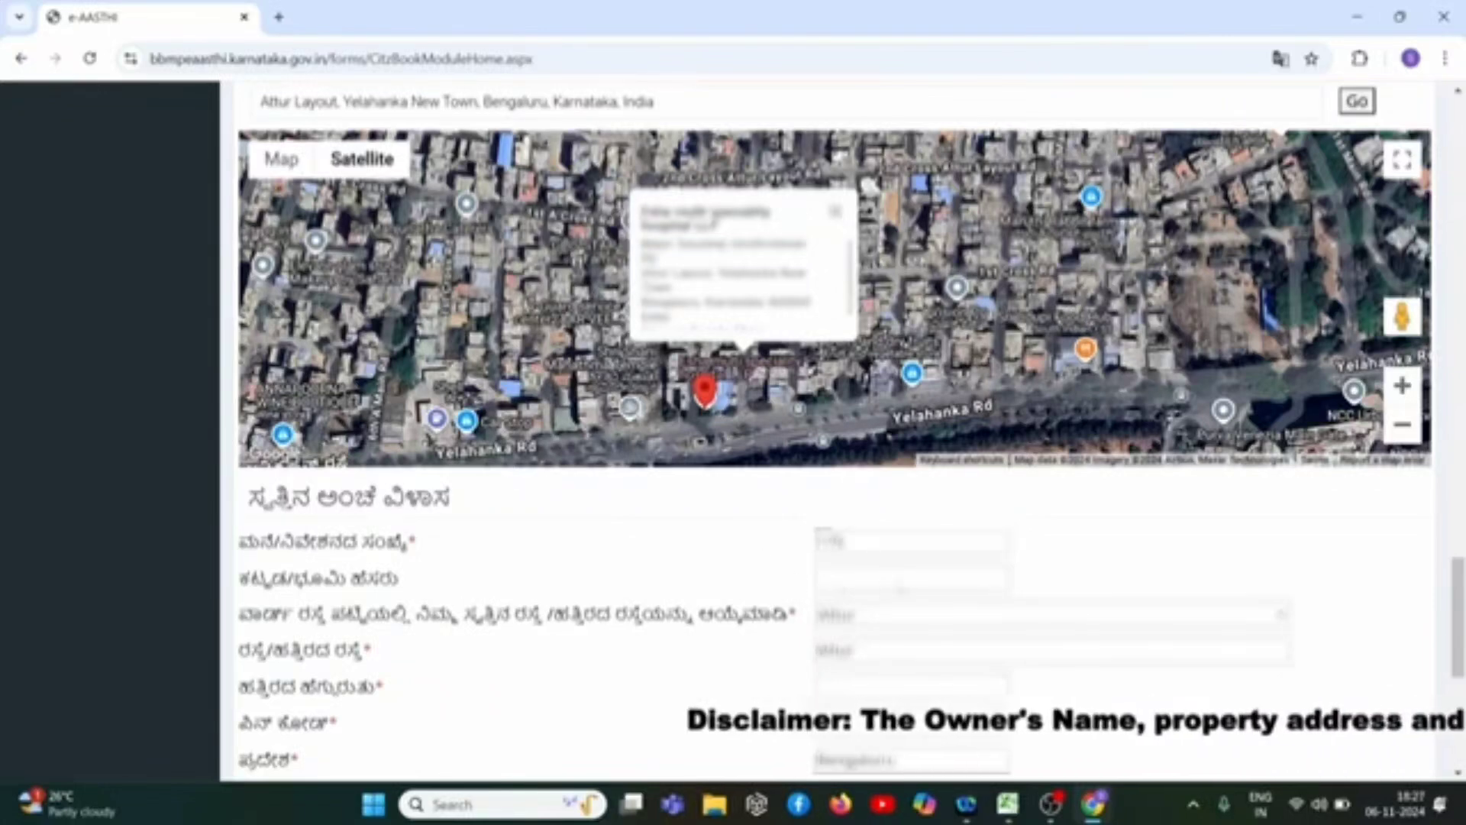
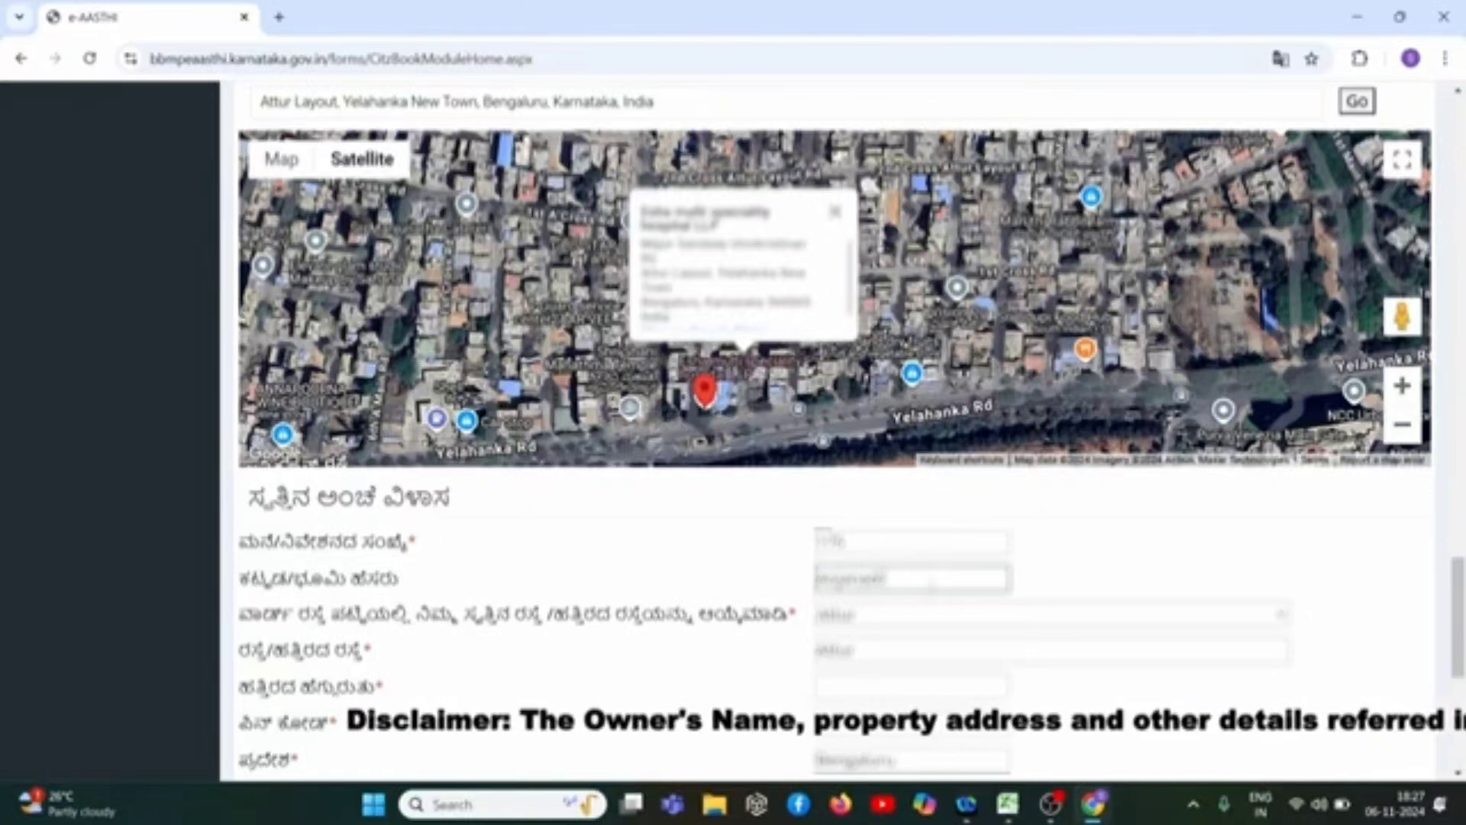
Choose Attur as the ward road and replace the prefilled road name
left_click(948, 620)
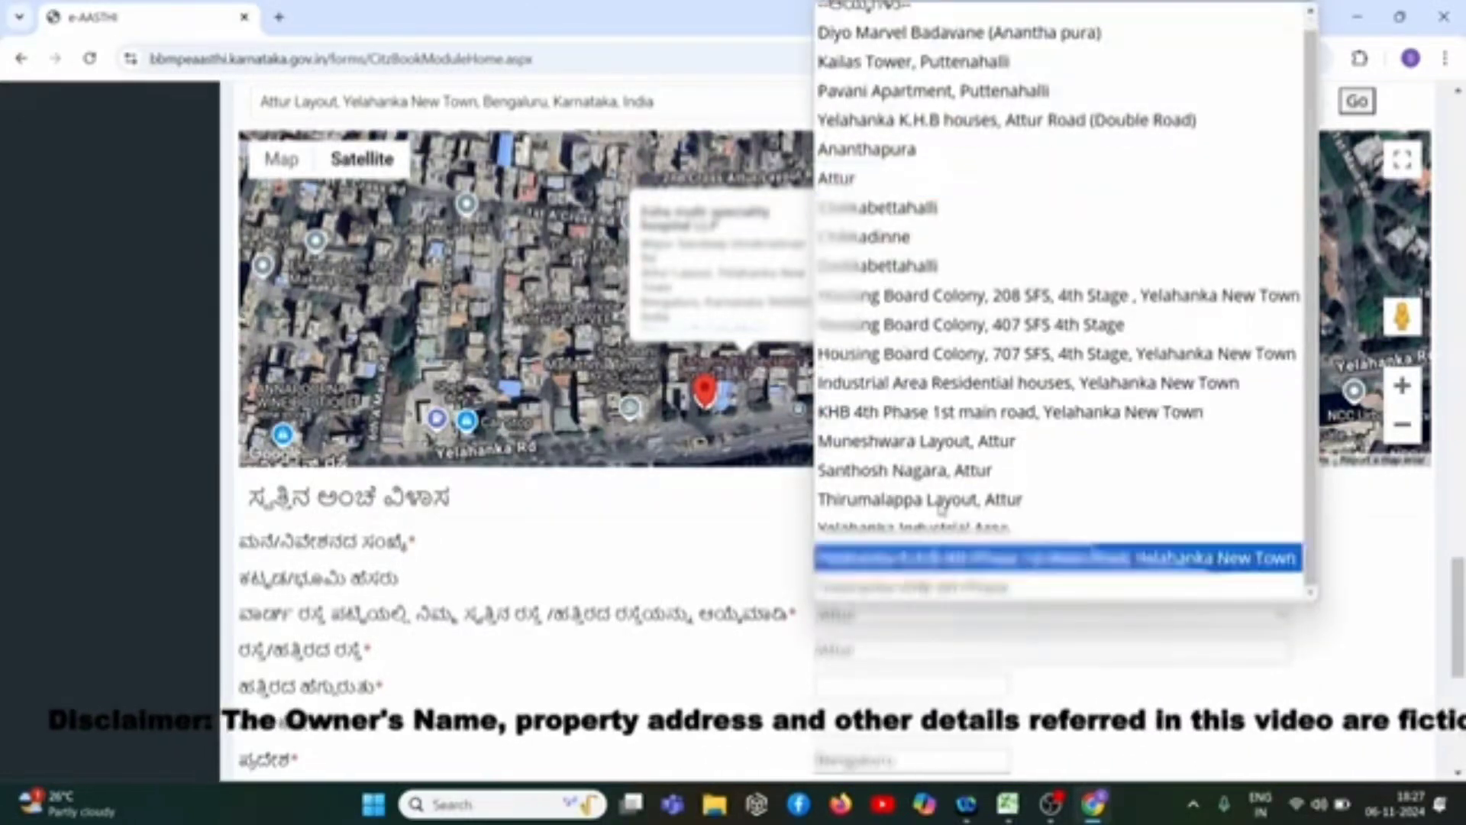
left_click(886, 181)
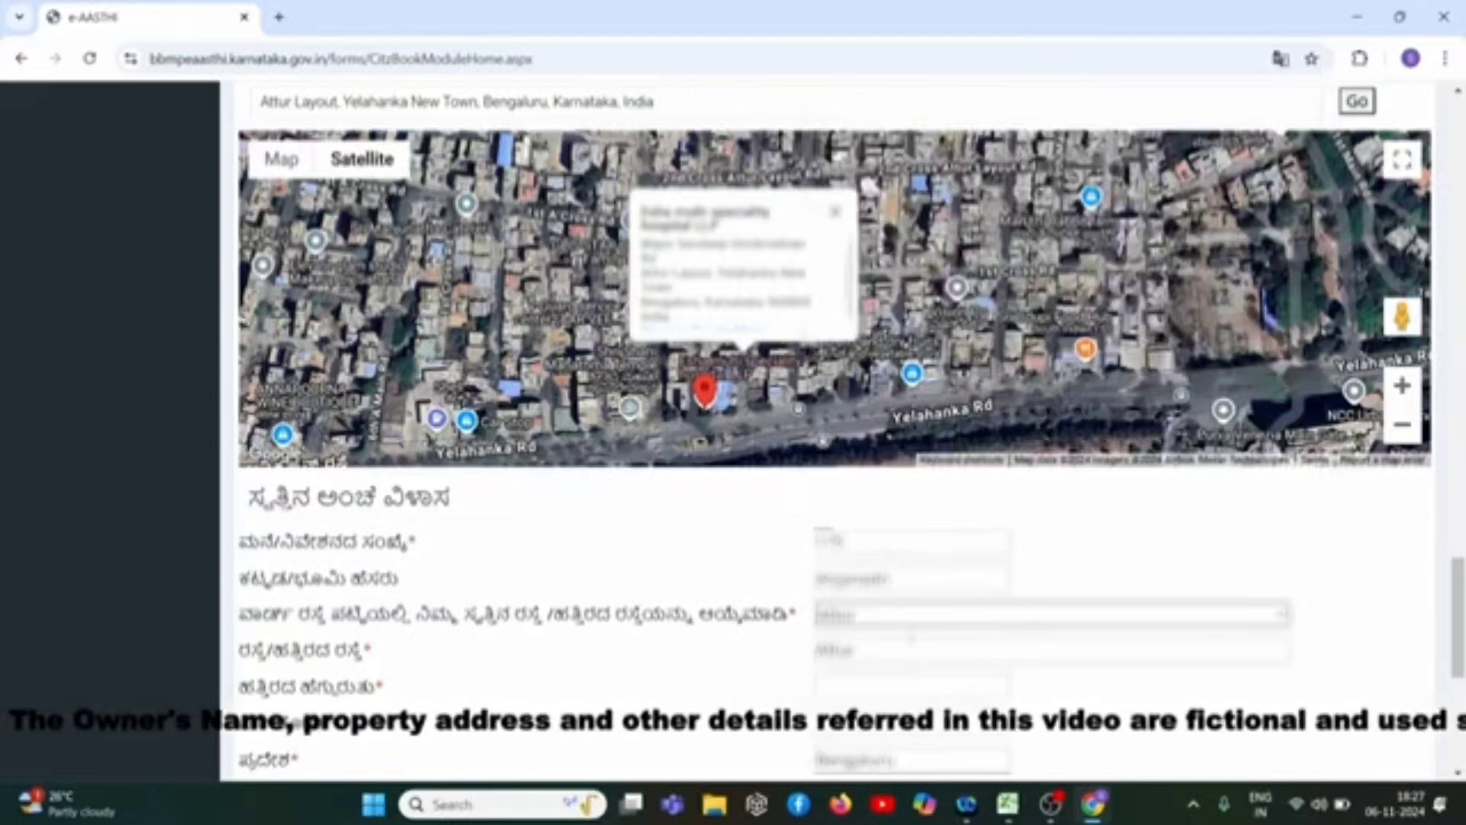
left_click(940, 620)
left_click(935, 181)
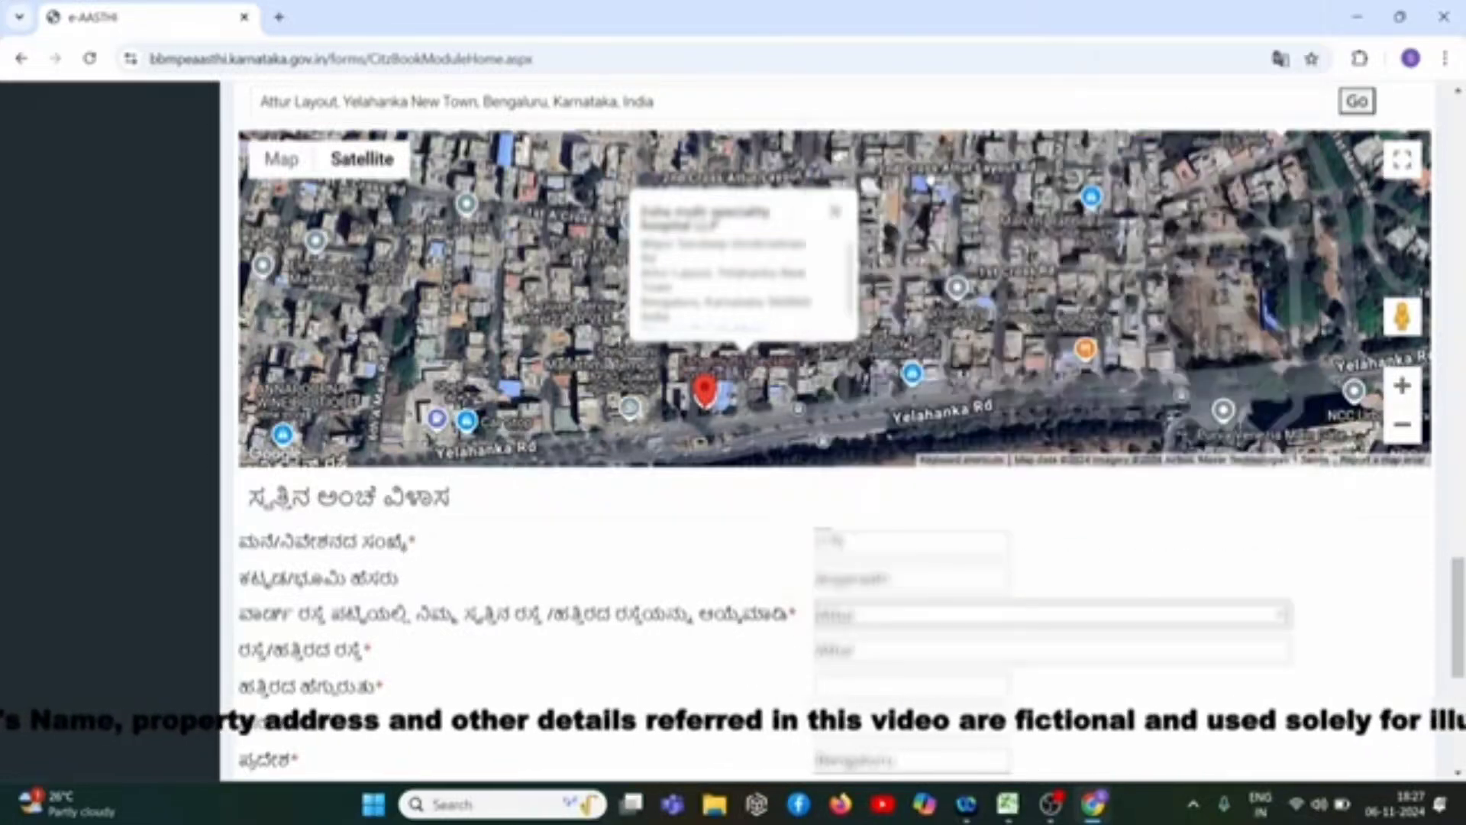
key("Tab")
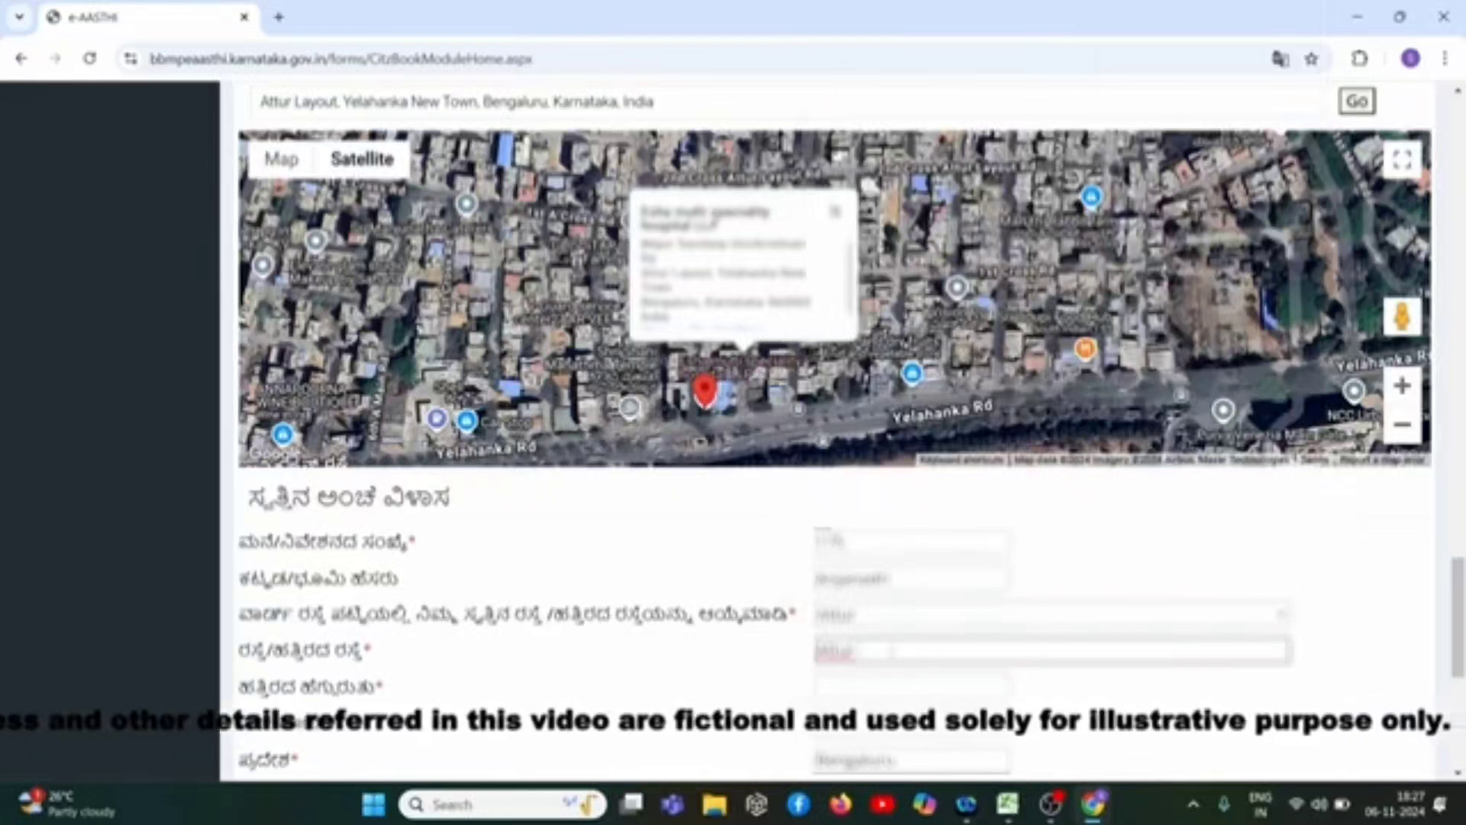
key("BackSpace")
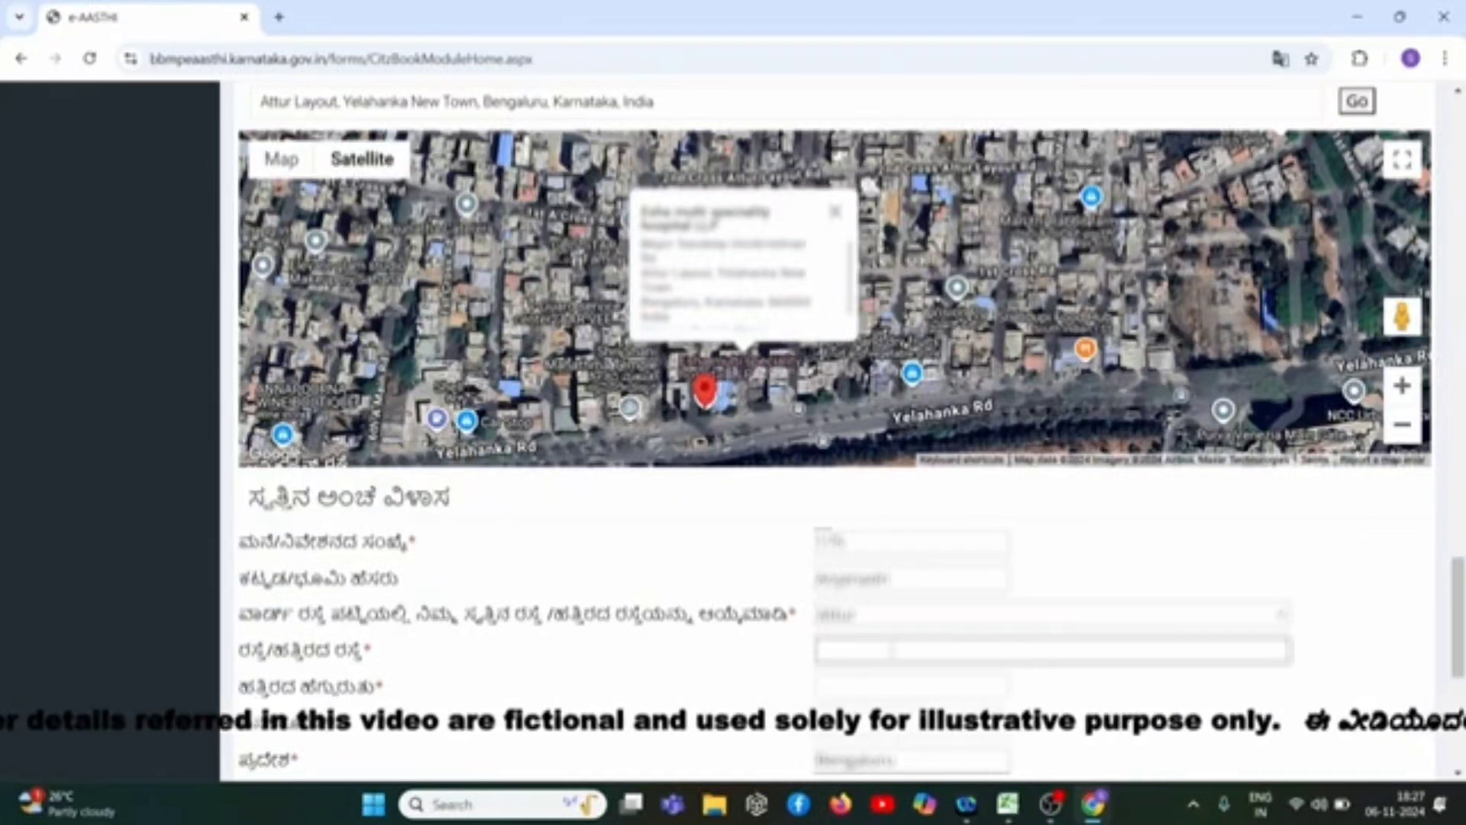
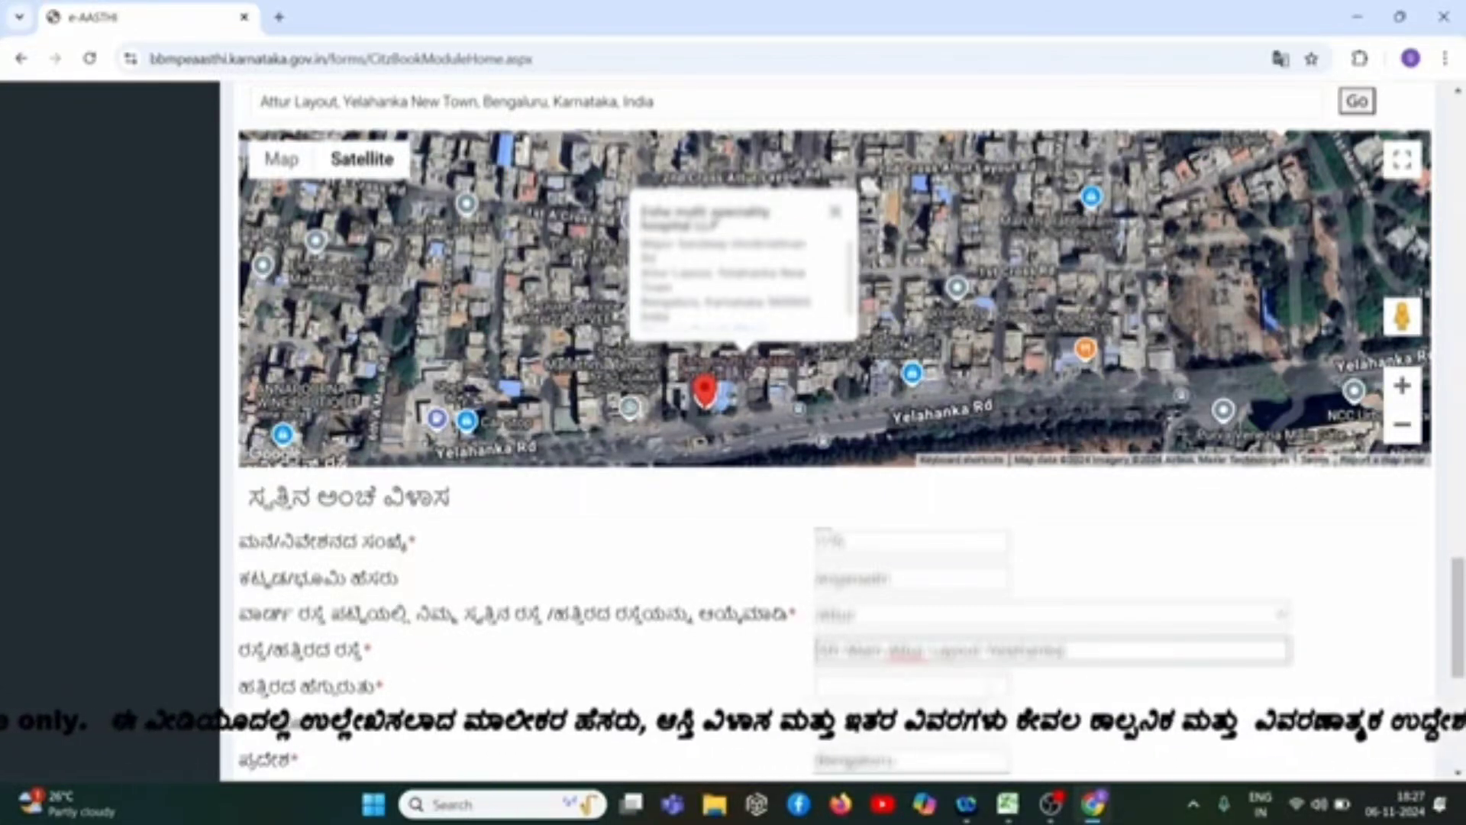
Fill in the landmark and the PIN code fields
left_click(990, 687)
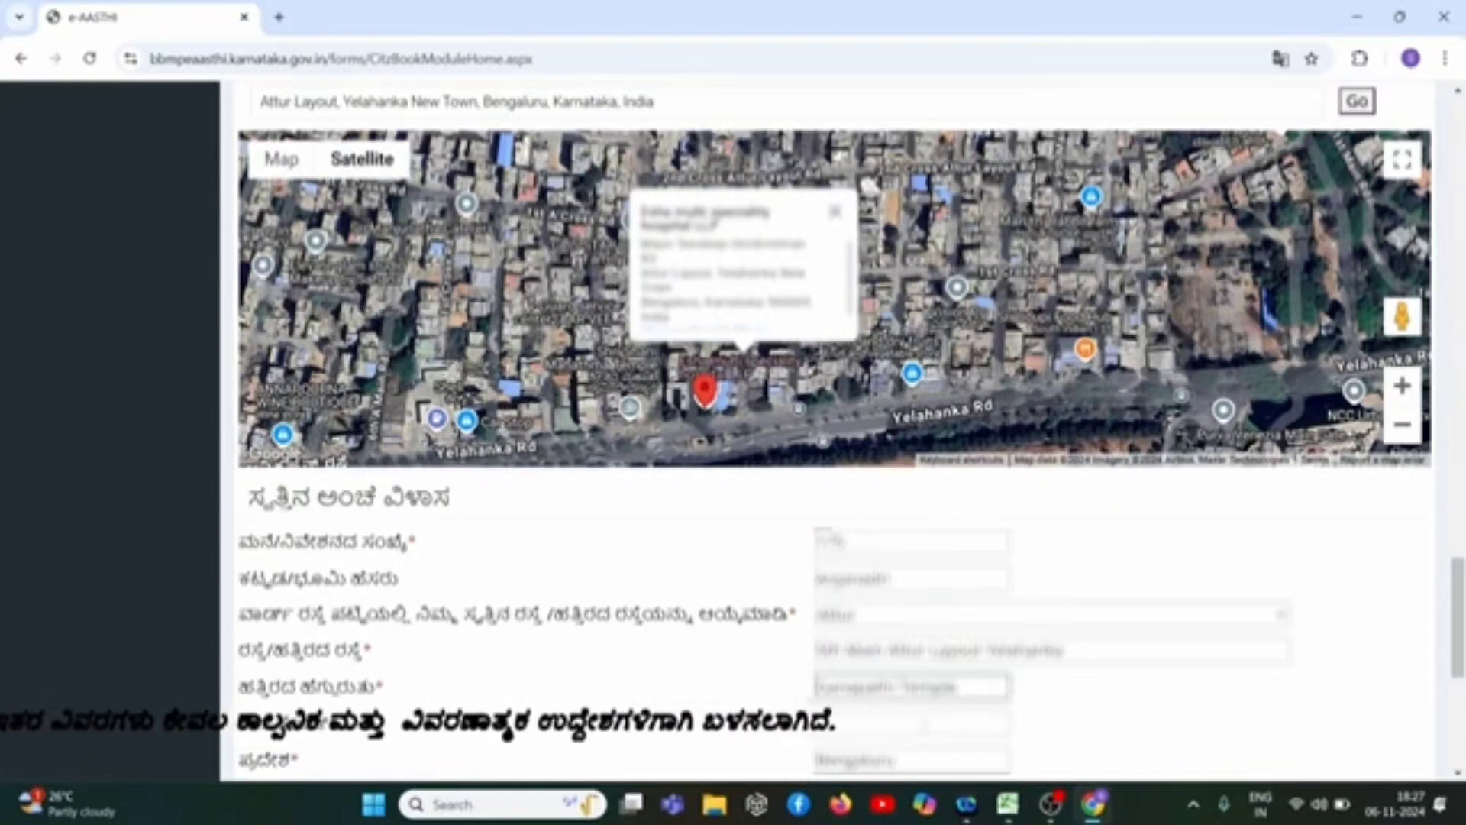
left_click(925, 725)
type("5600")
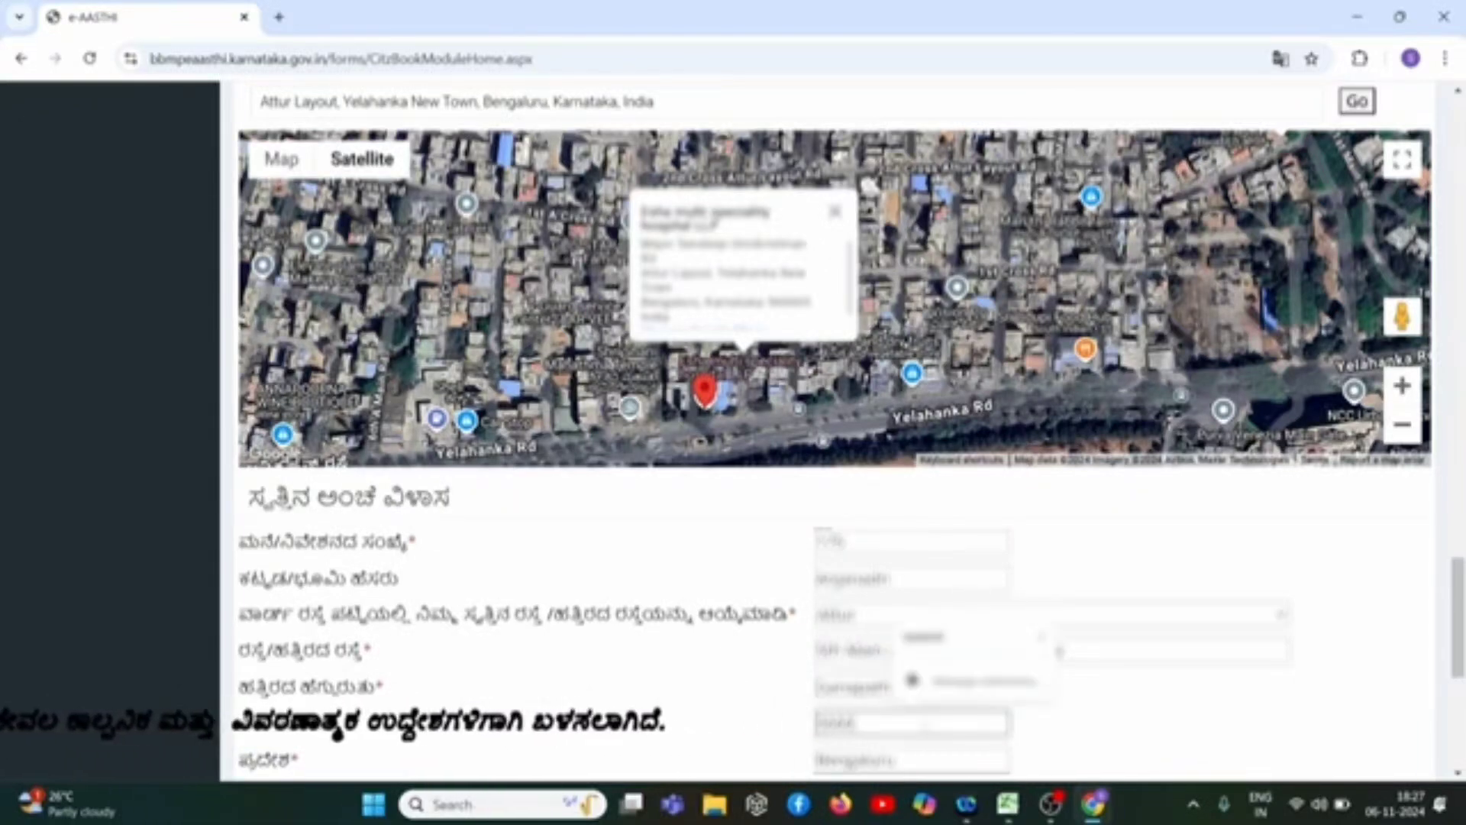
type("64")
scroll(917, 687, "down", 3)
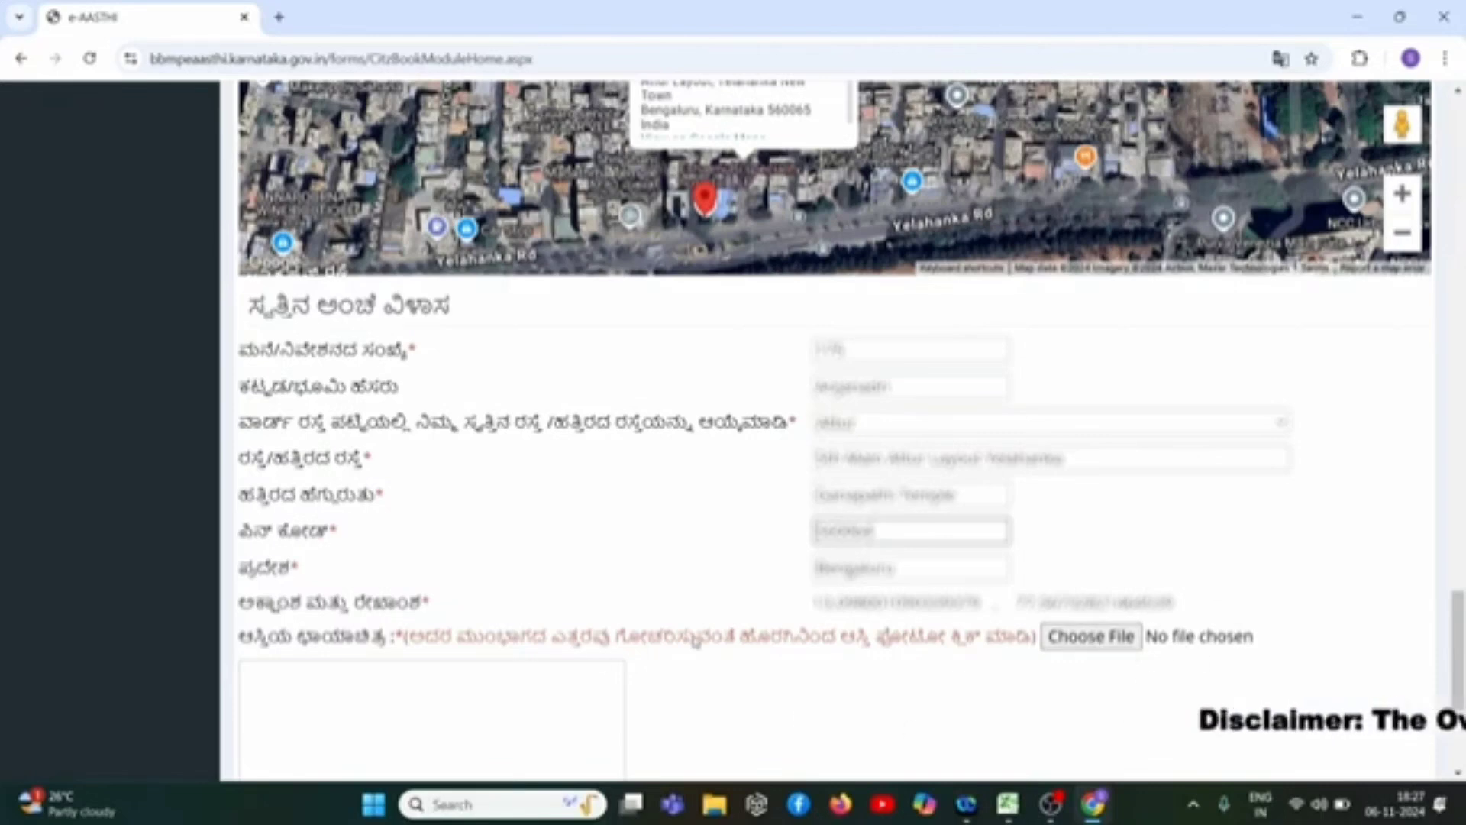
scroll(1108, 650, "down", 3)
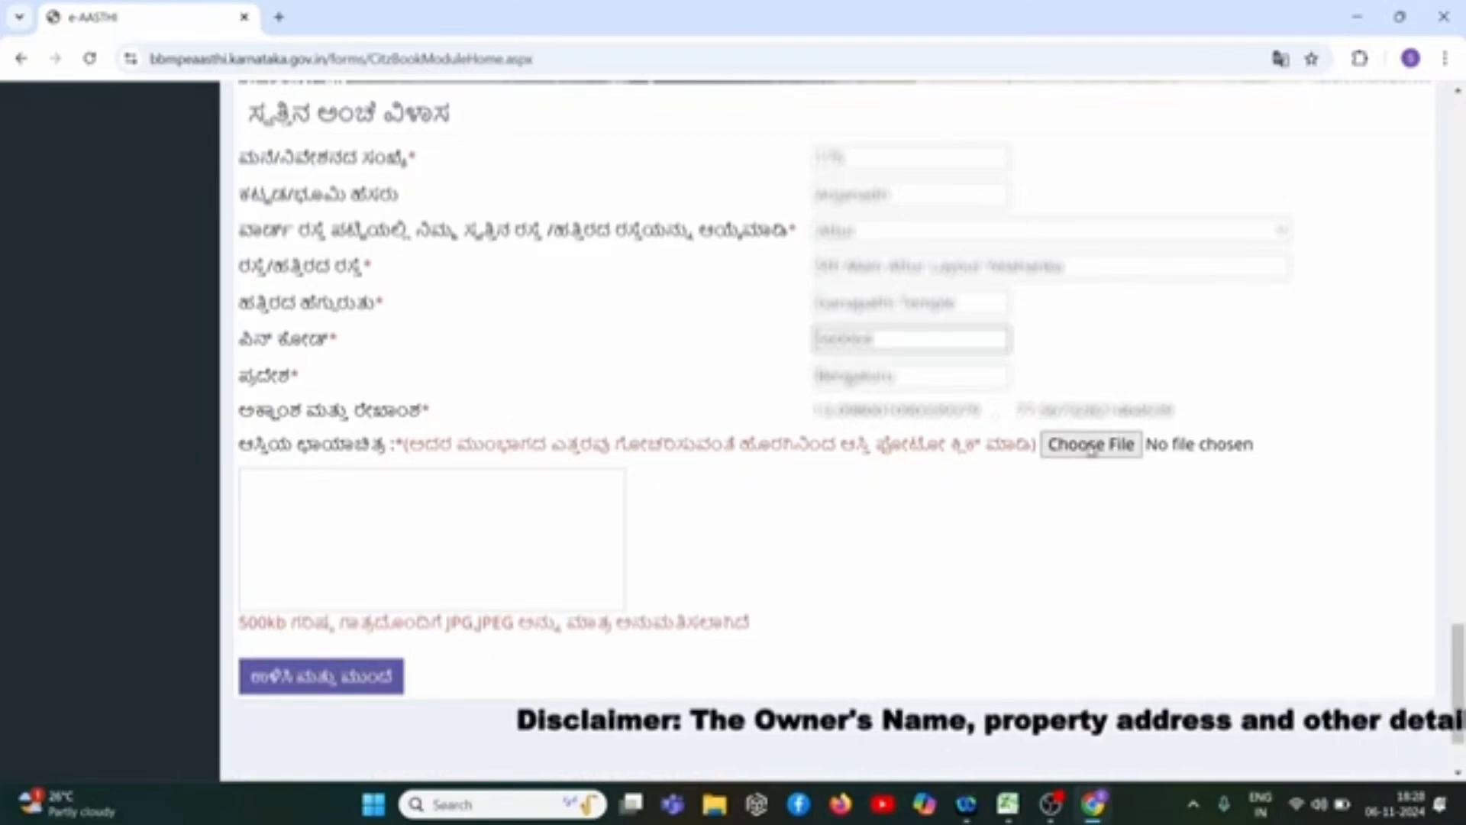
Attach the property photo from Downloads and save the address details
left_click(1092, 448)
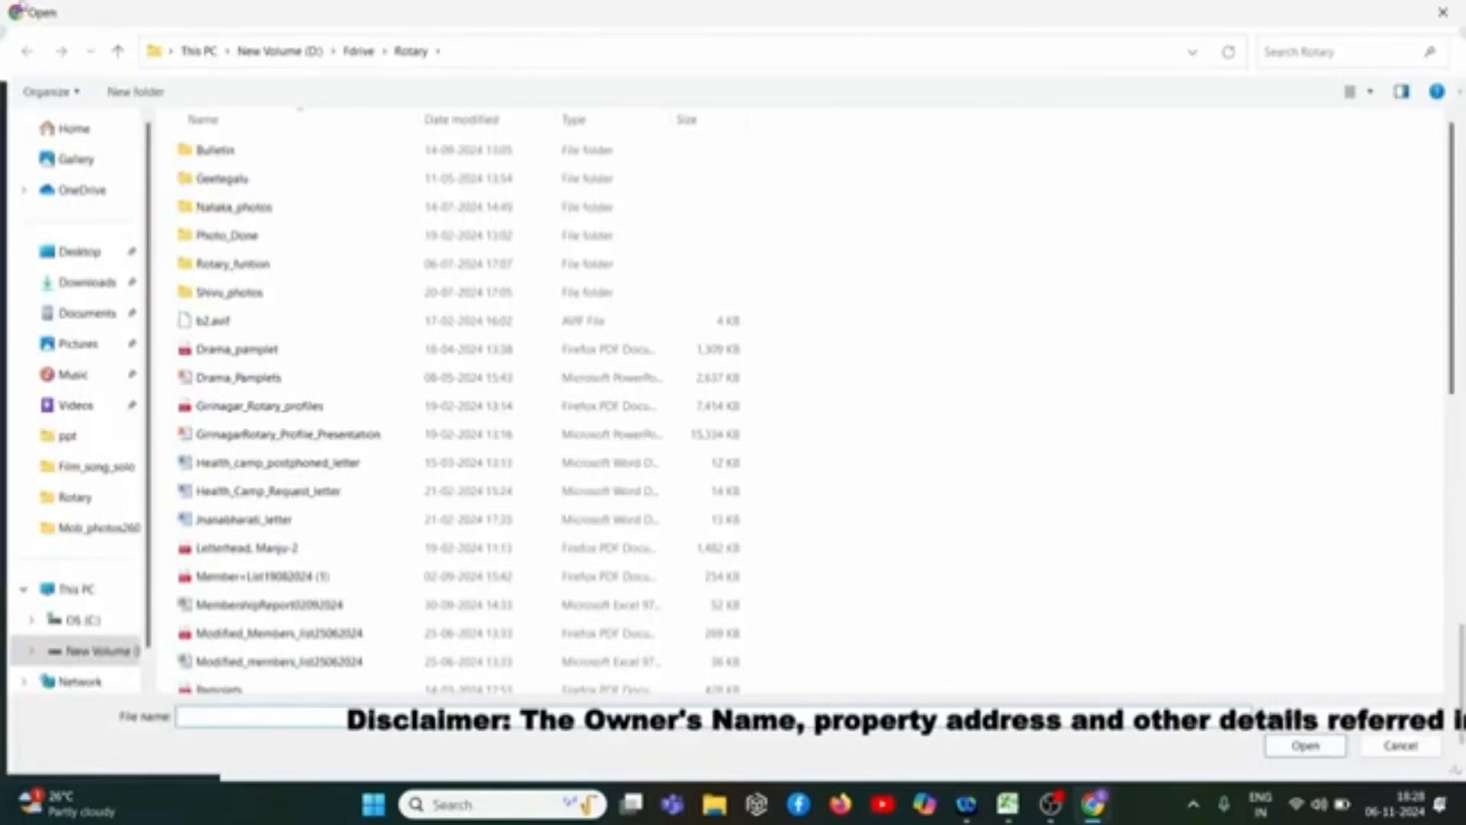
left_click(88, 284)
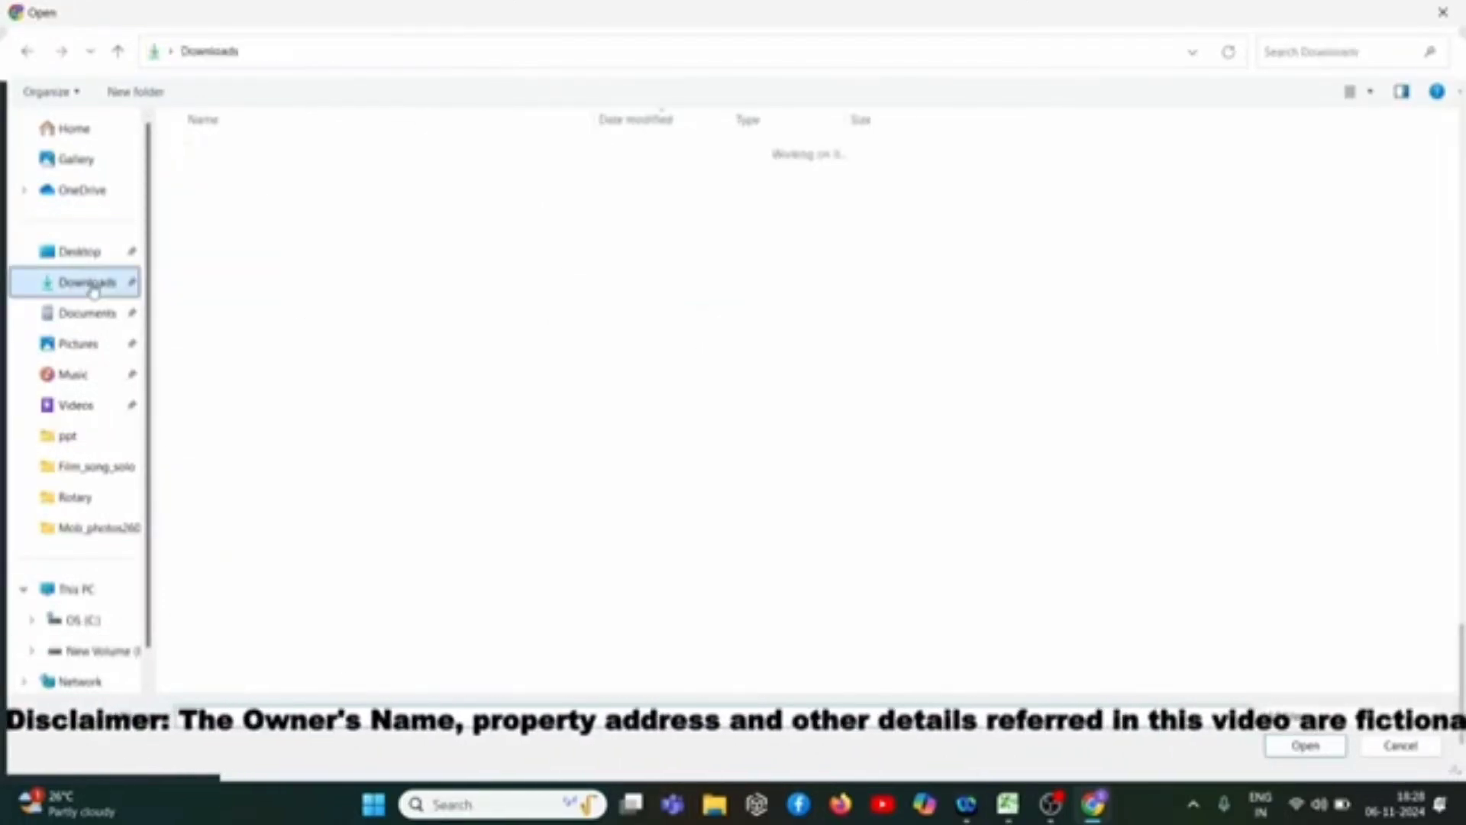
double_click(387, 171)
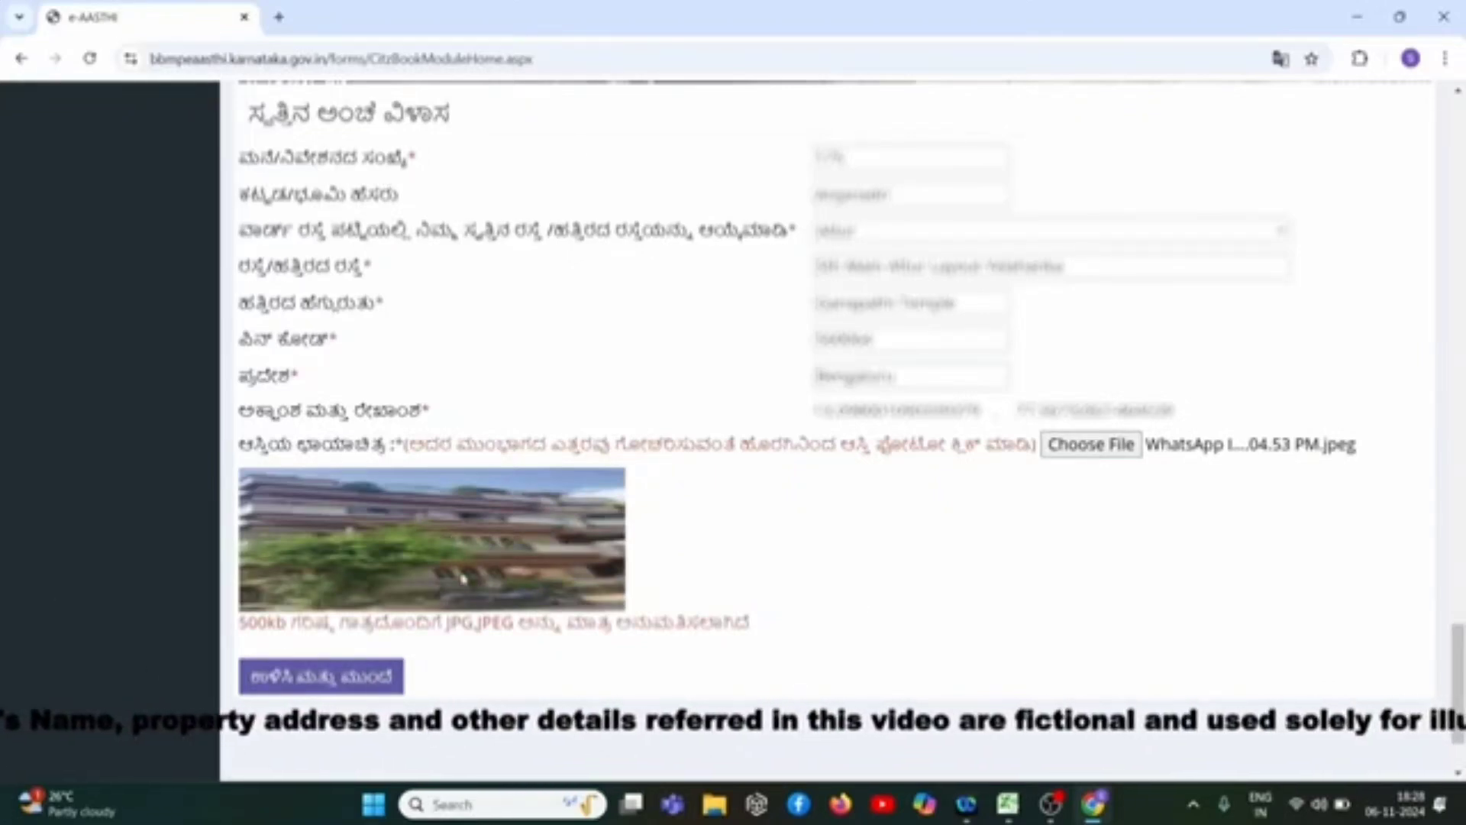
left_click(317, 686)
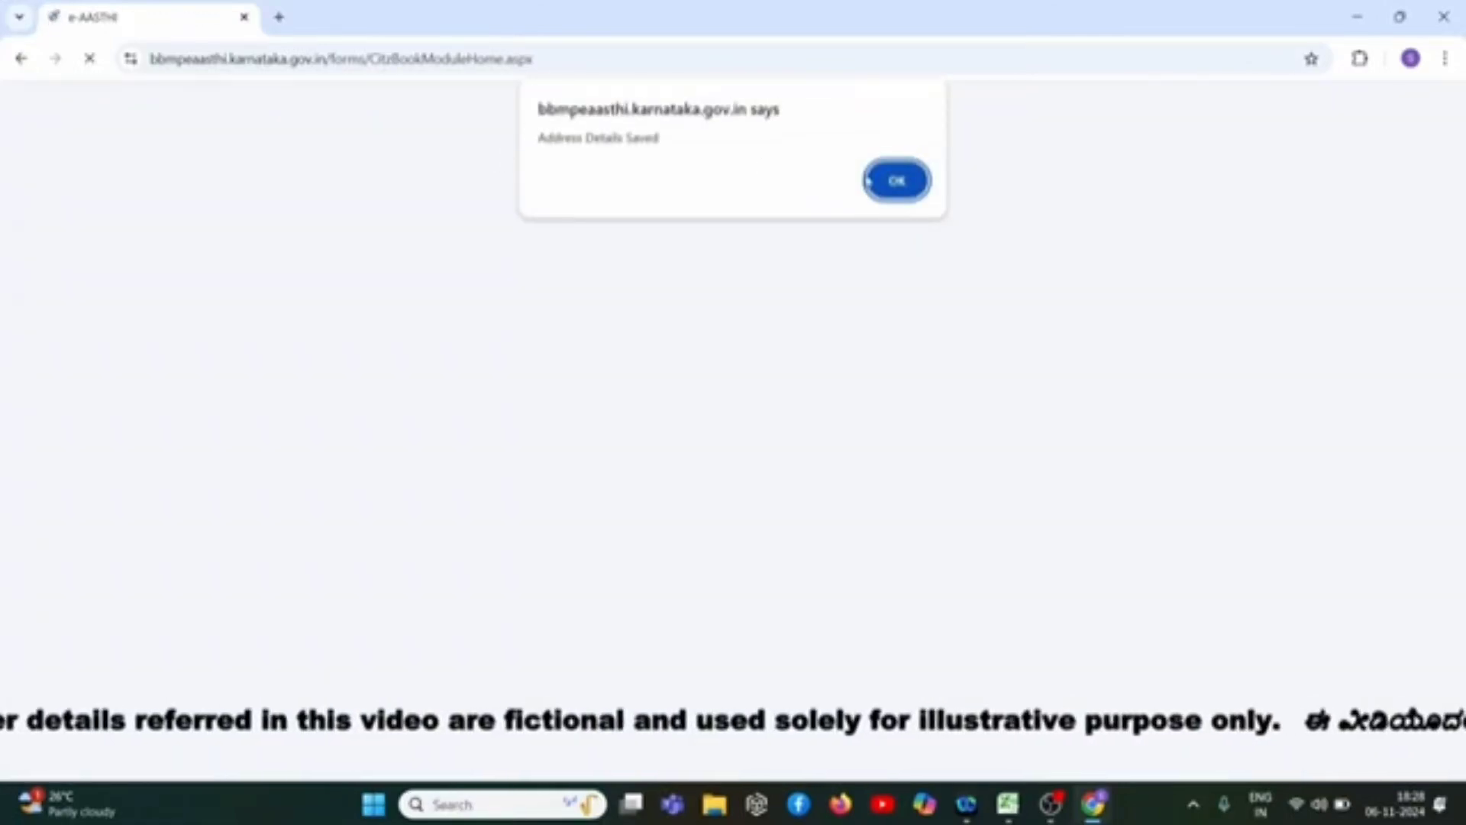
Set boundaries East Road, West Private Property, North Road, South Private Property, then save
left_click(896, 181)
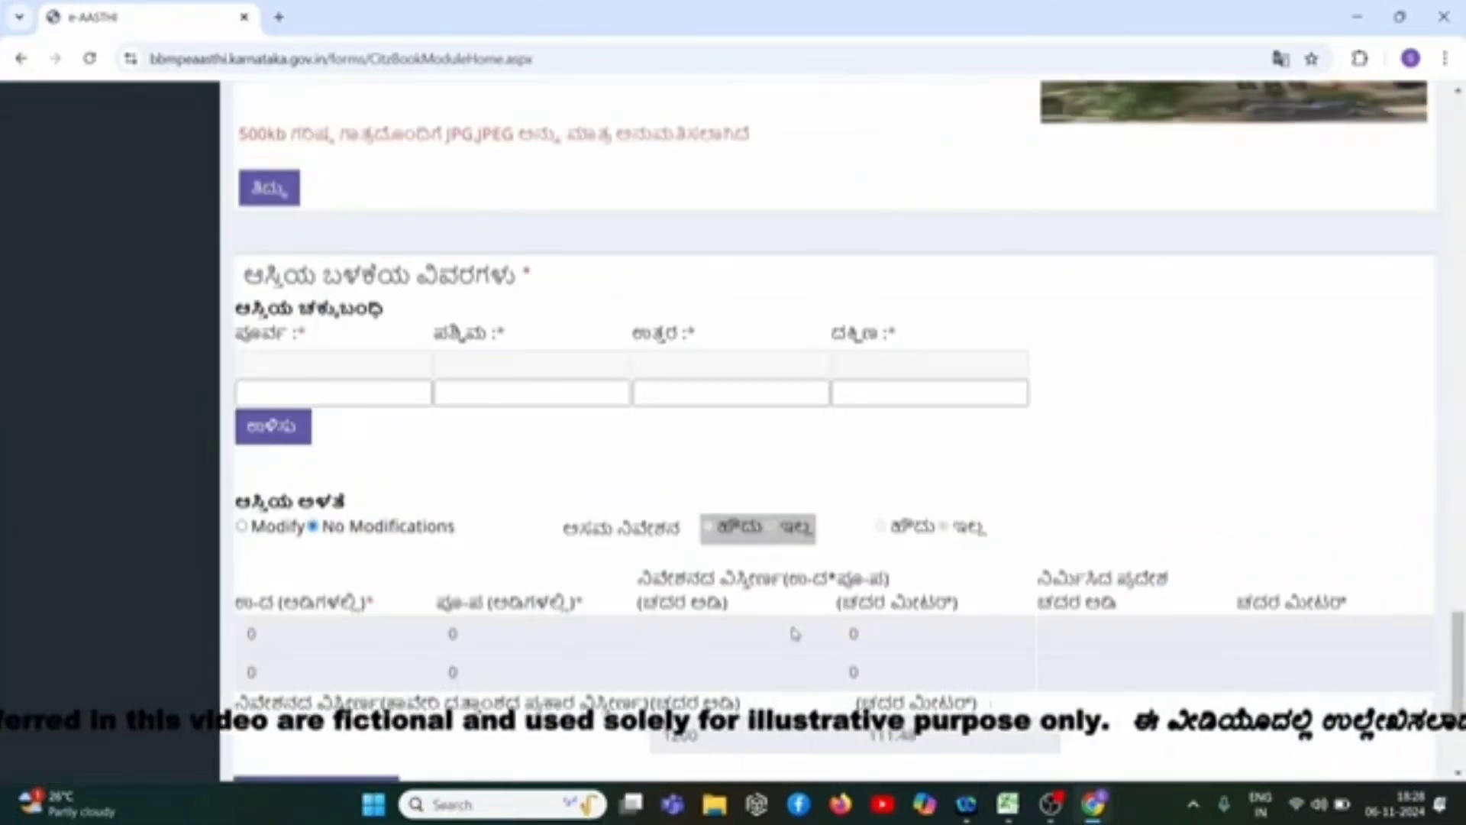
left_click(293, 388)
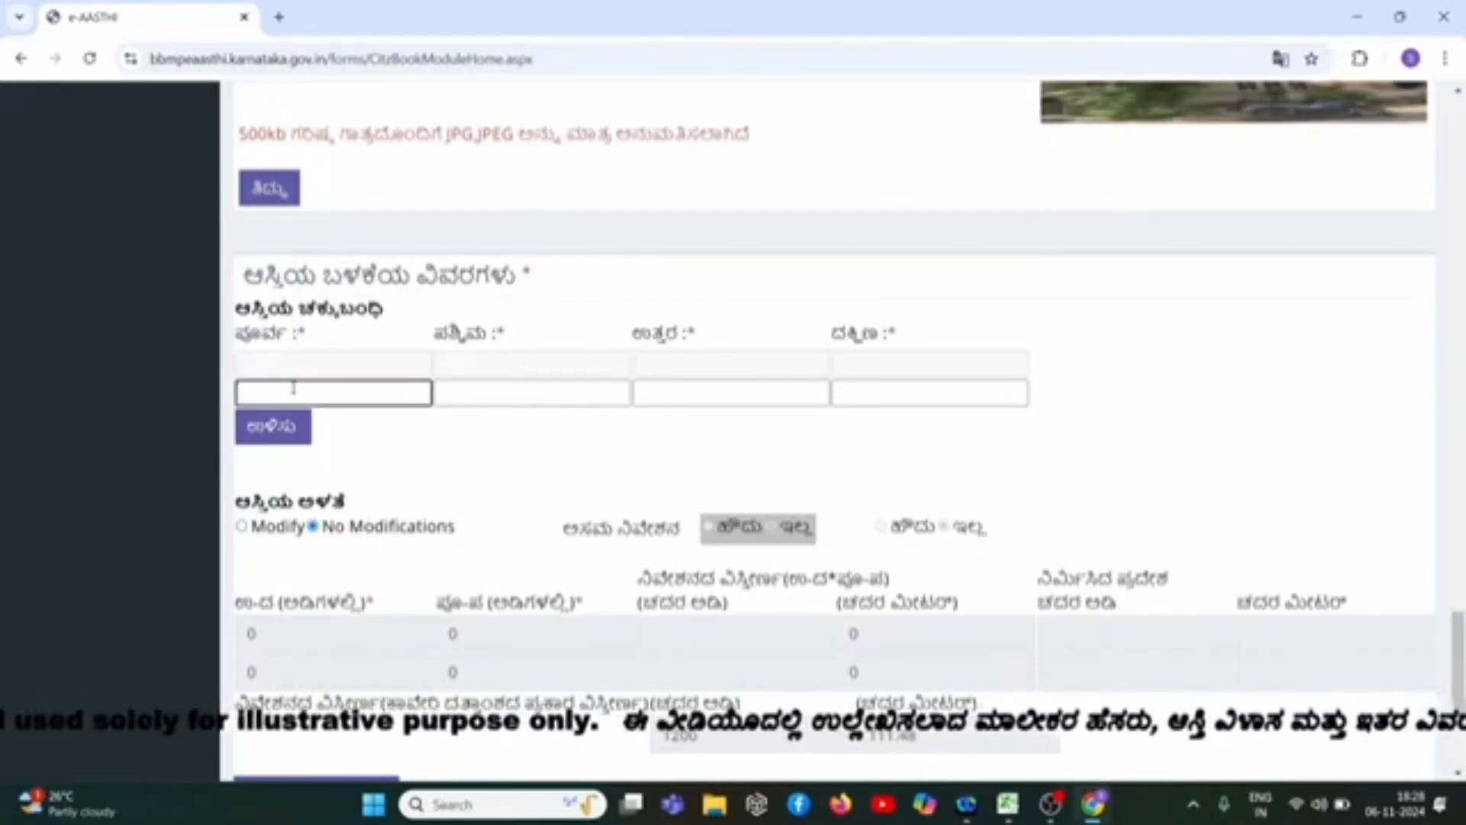
type("R")
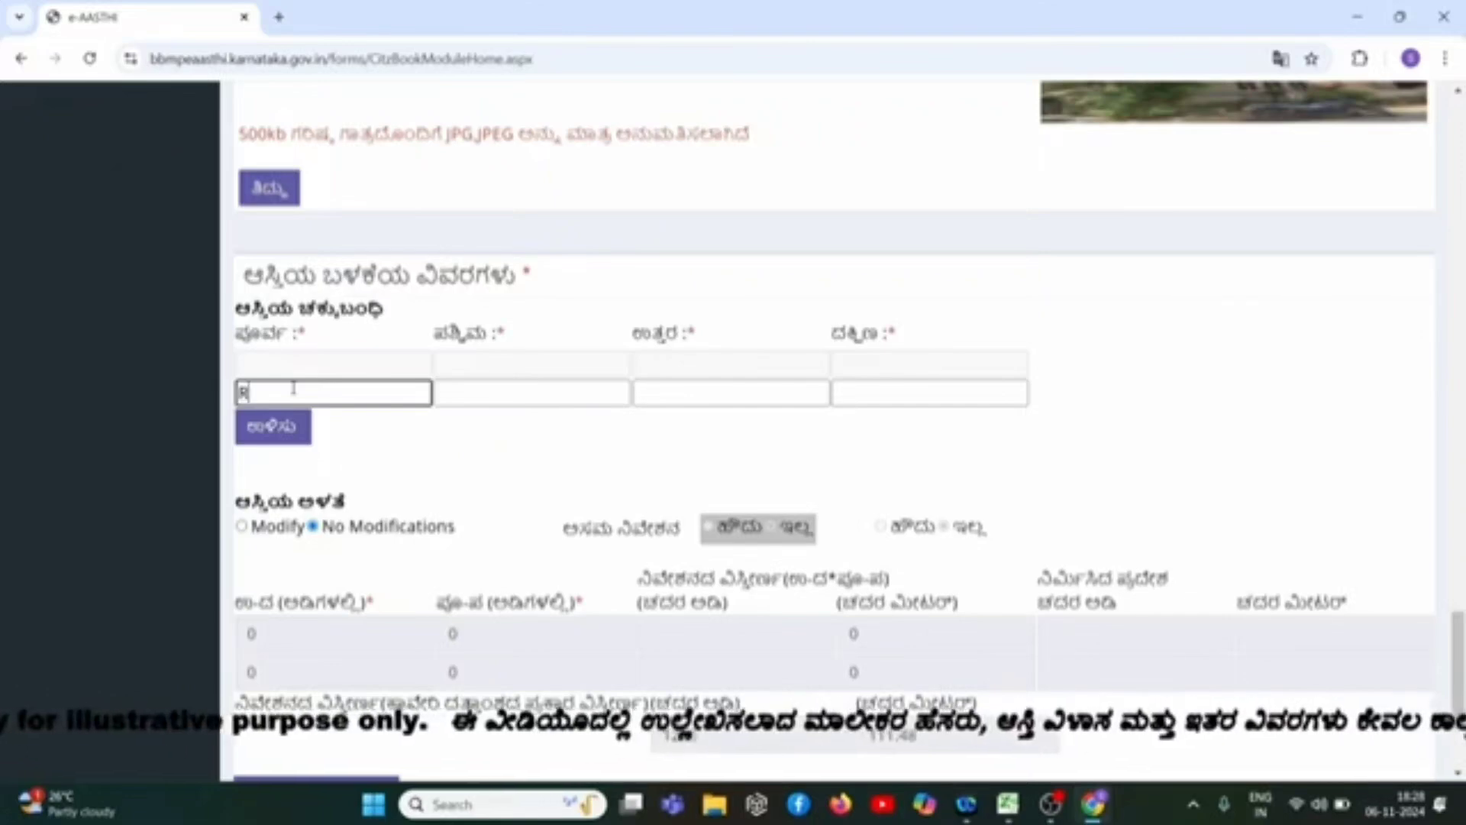
type("oad")
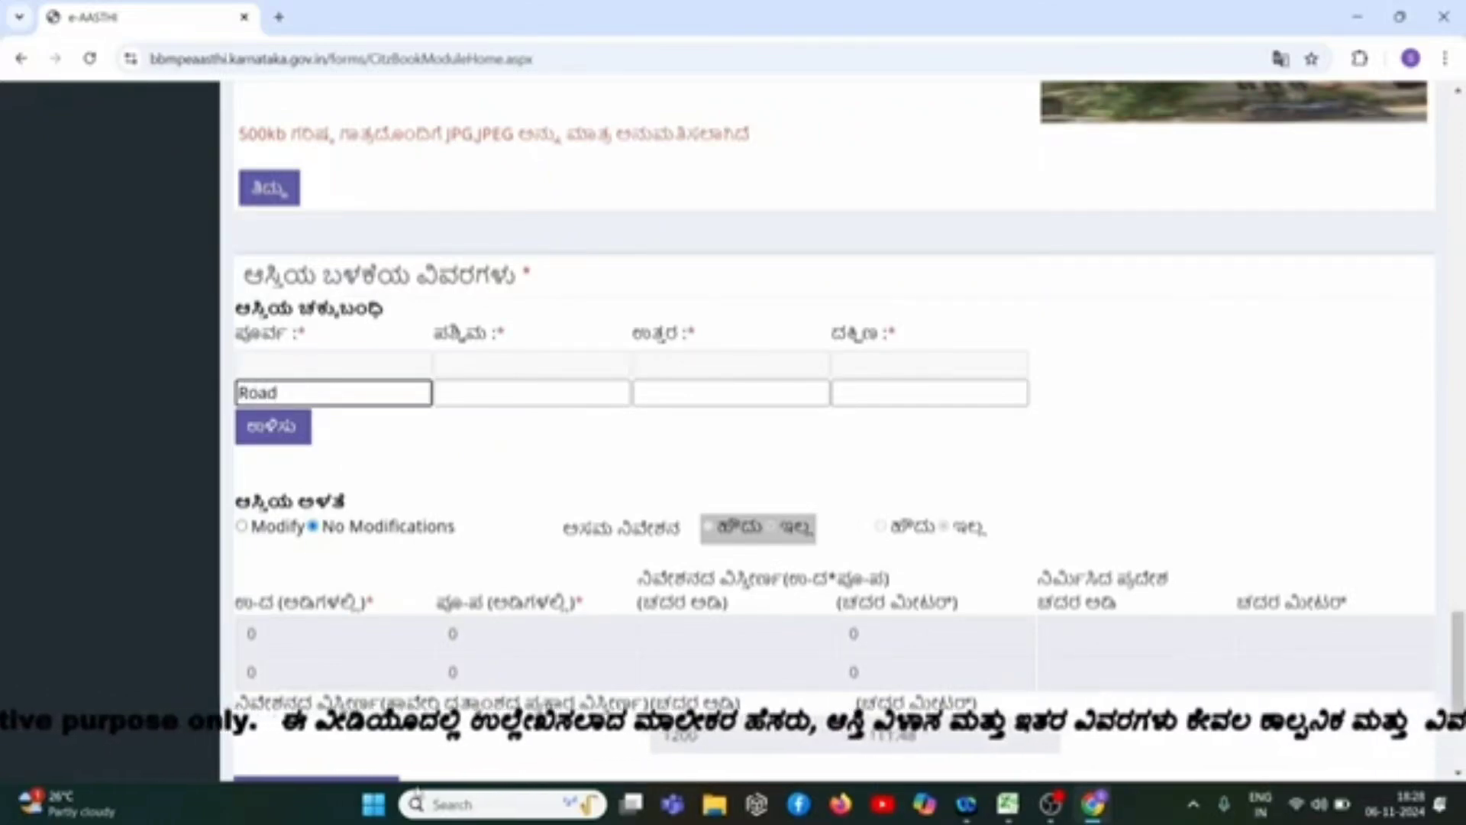
left_click(493, 388)
type("P")
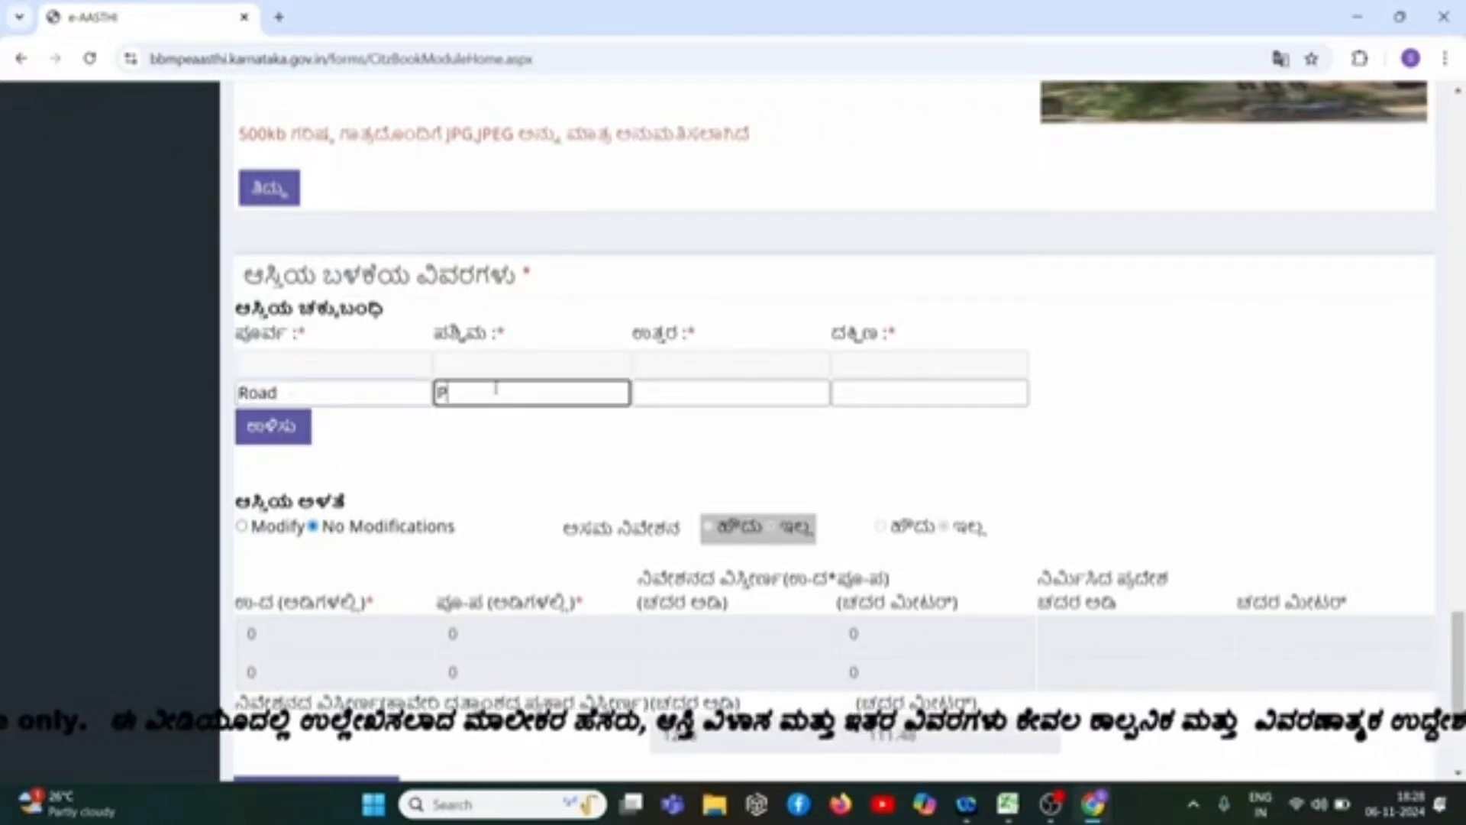
type("rivate ")
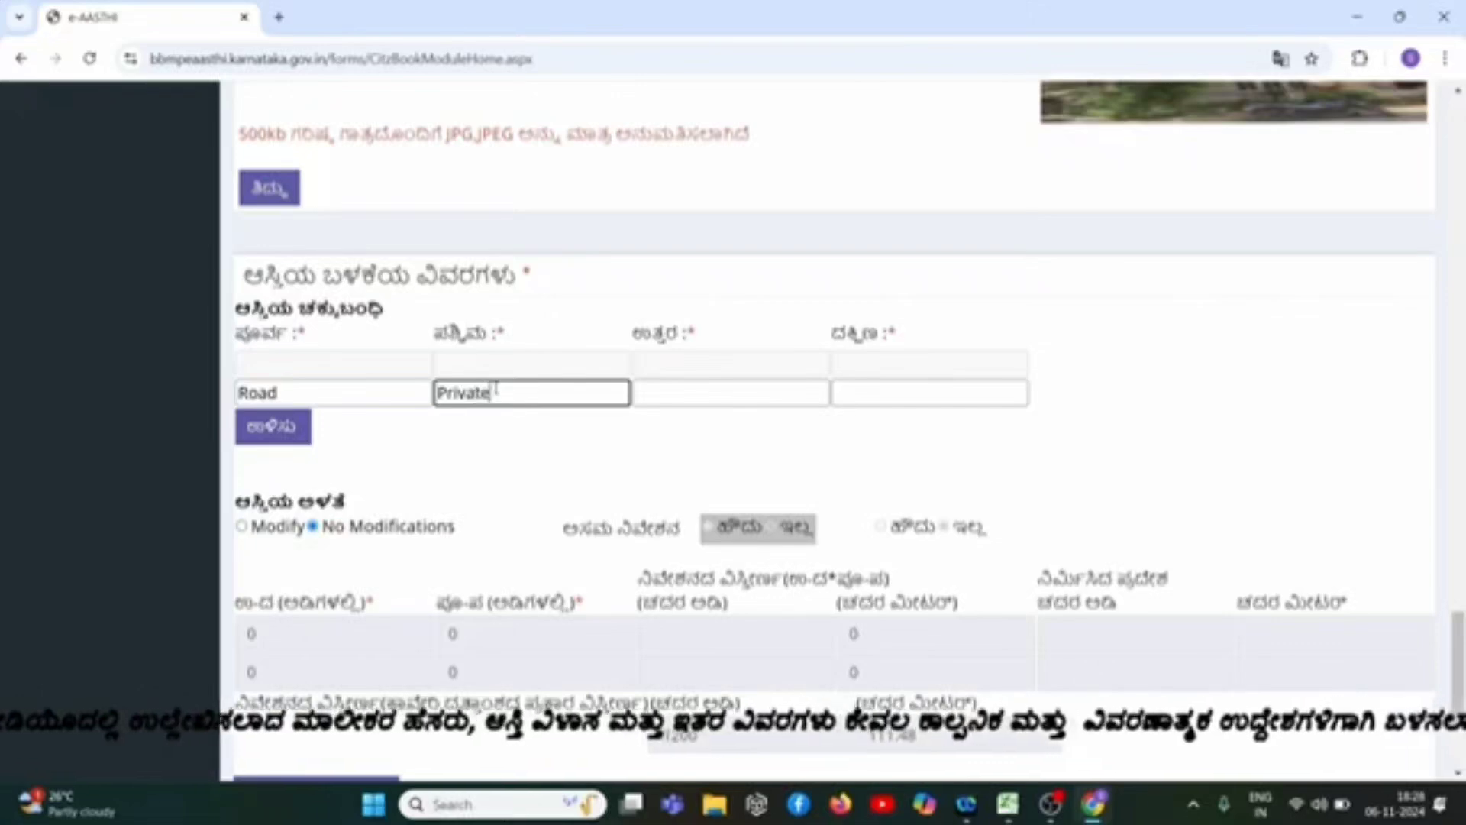
type("Prop")
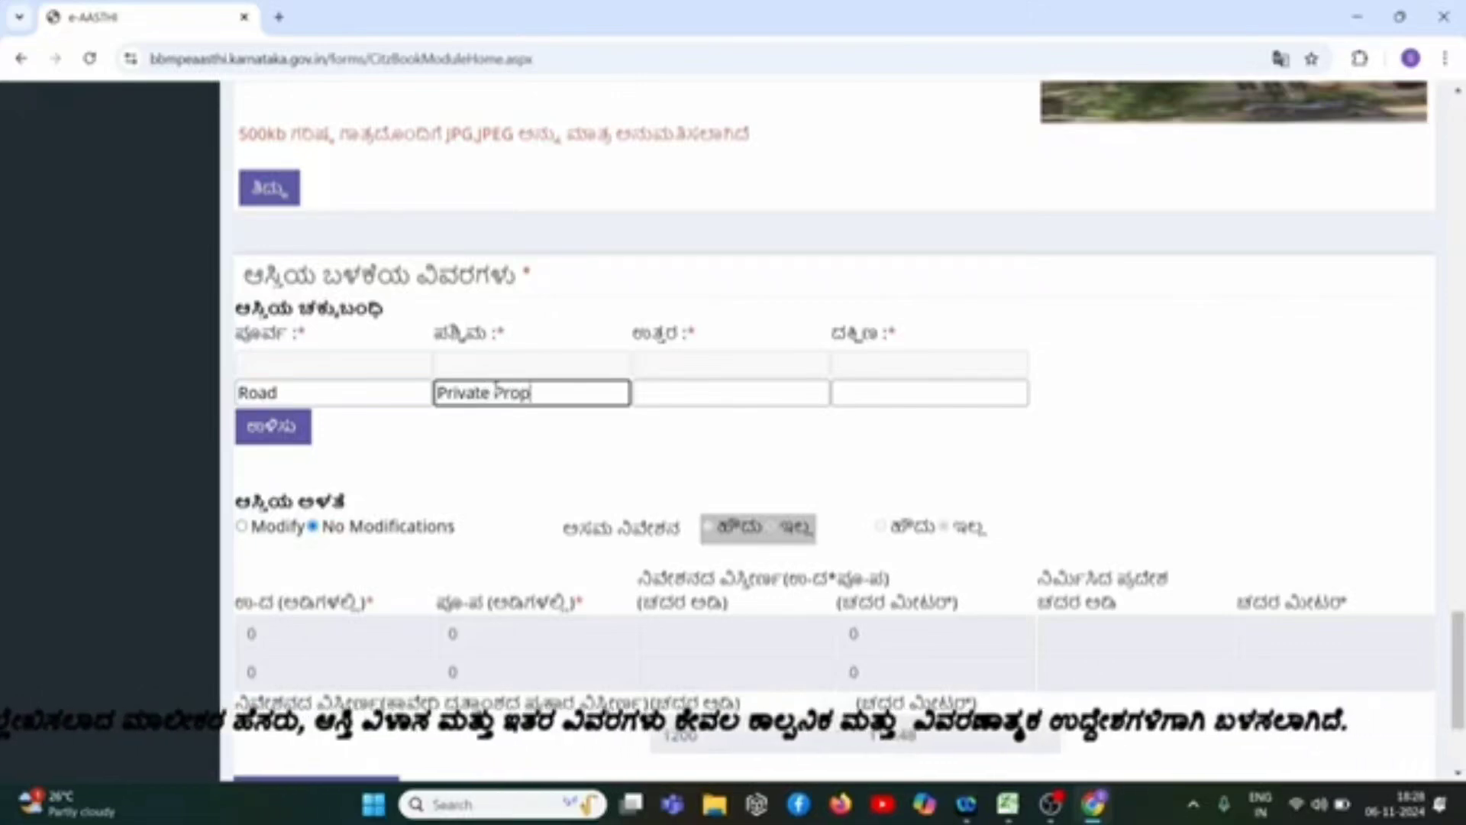
type("erty")
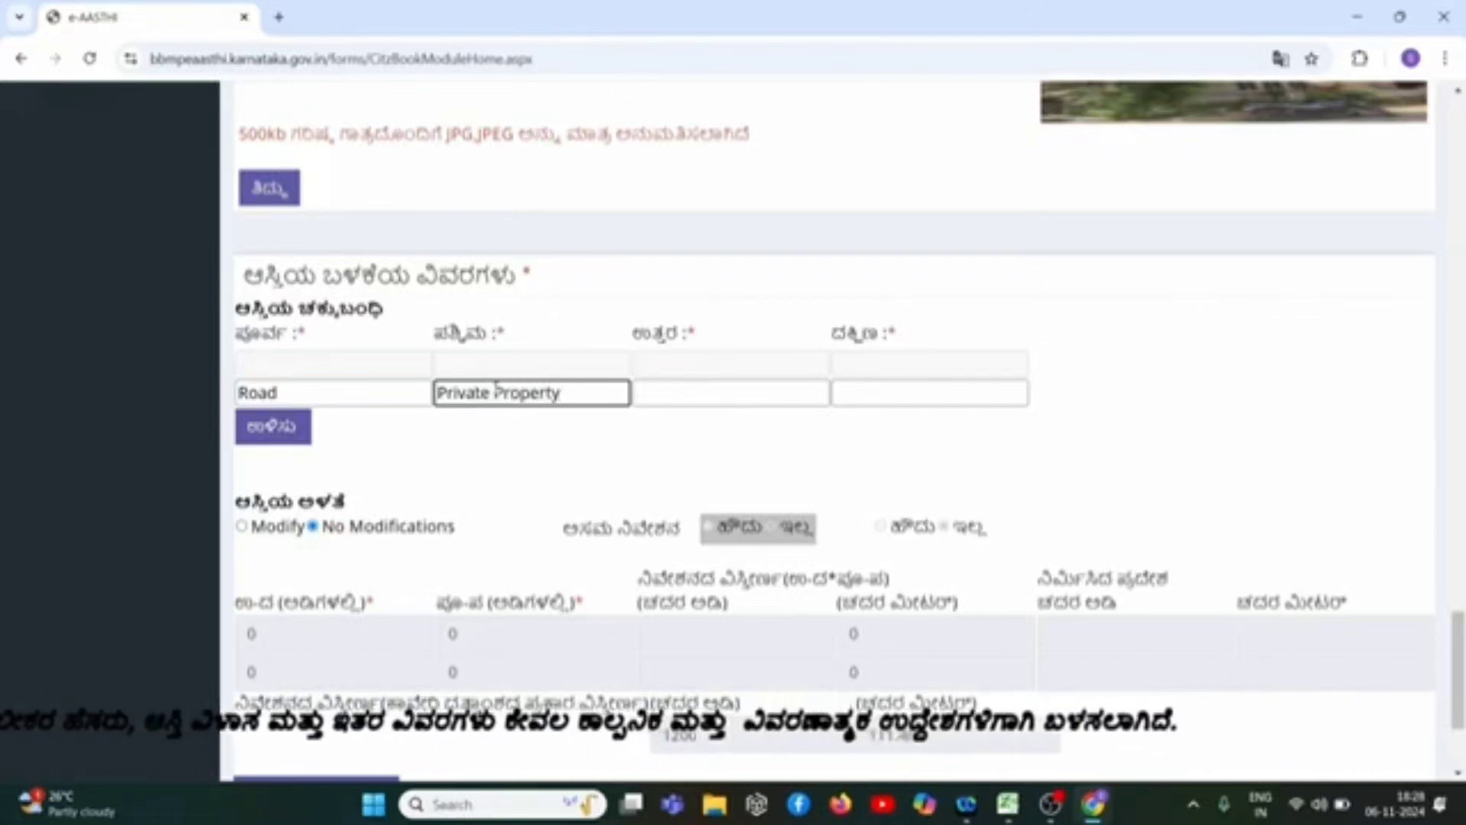
left_click(718, 380)
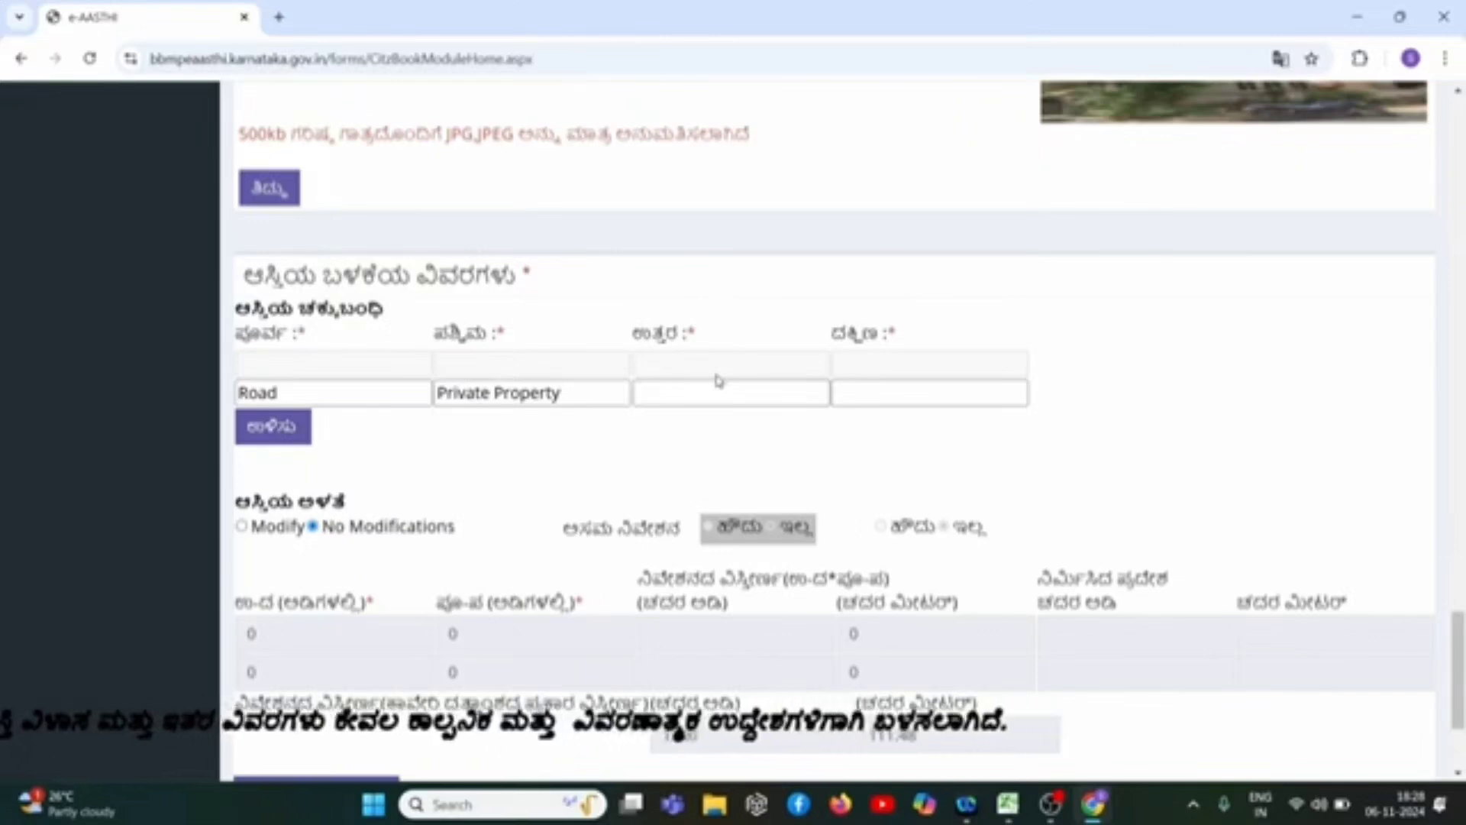
left_click(713, 396)
type("Road")
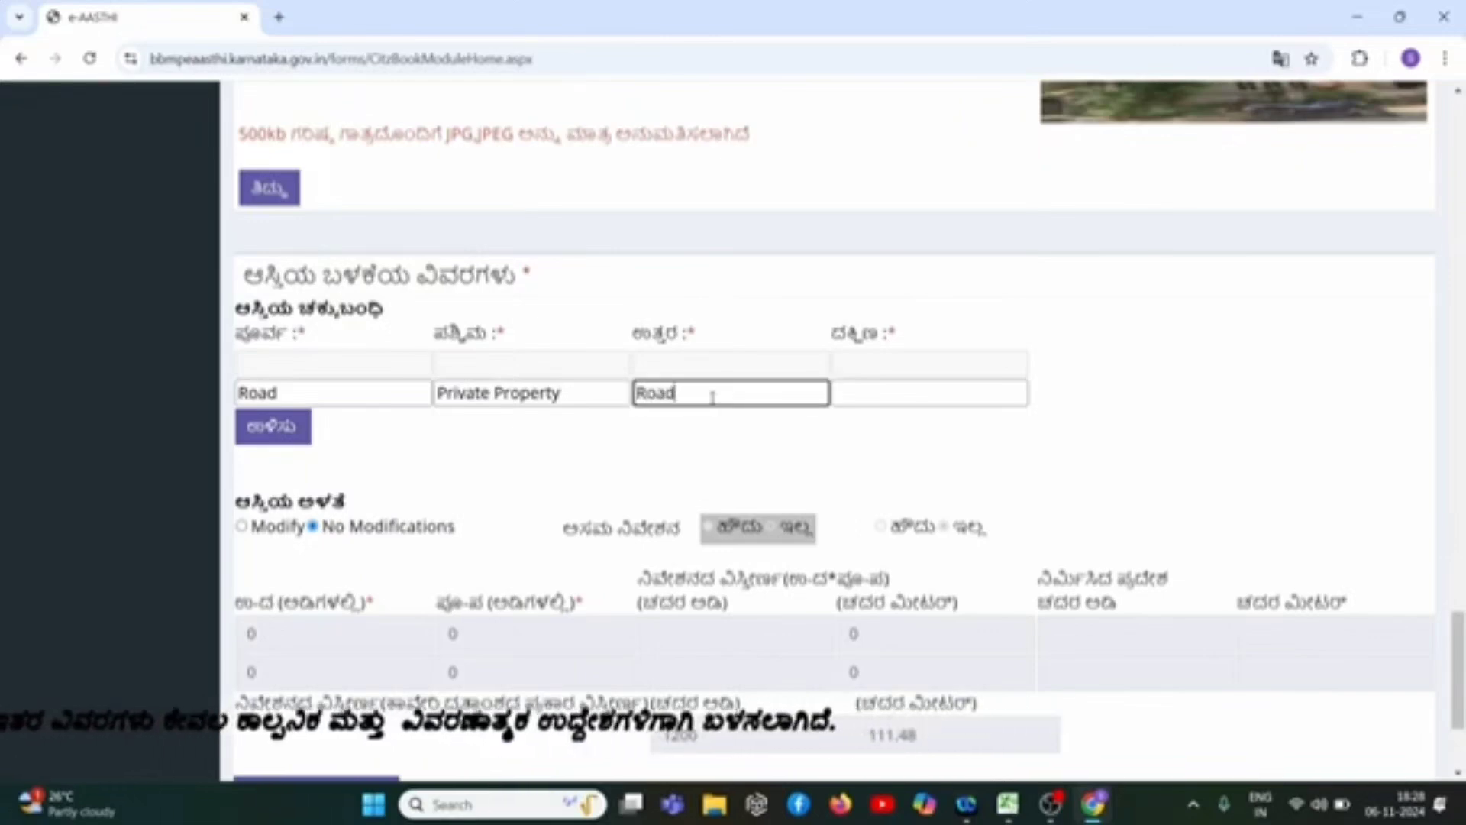
left_click(960, 383)
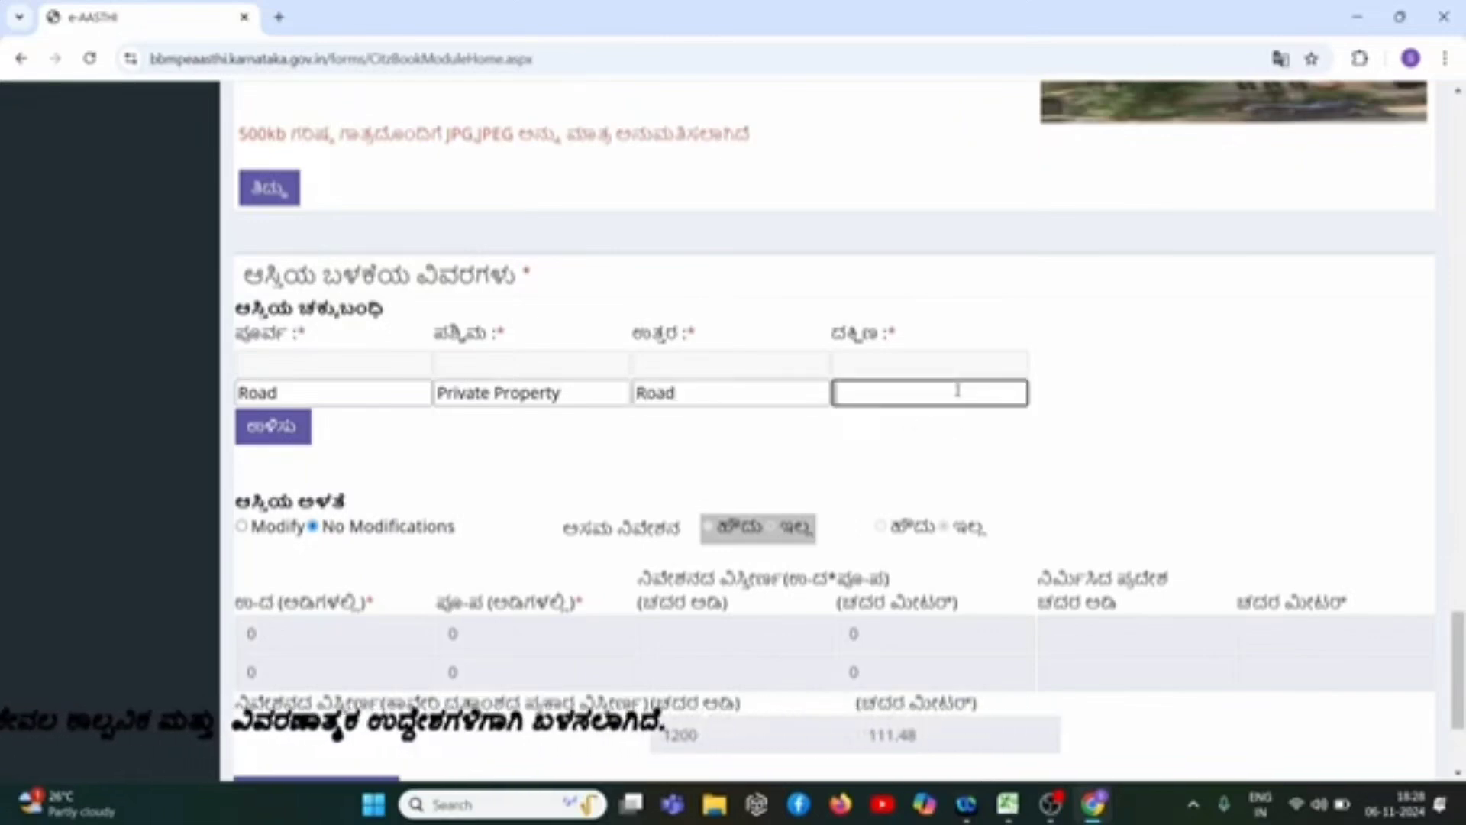
type("Priv")
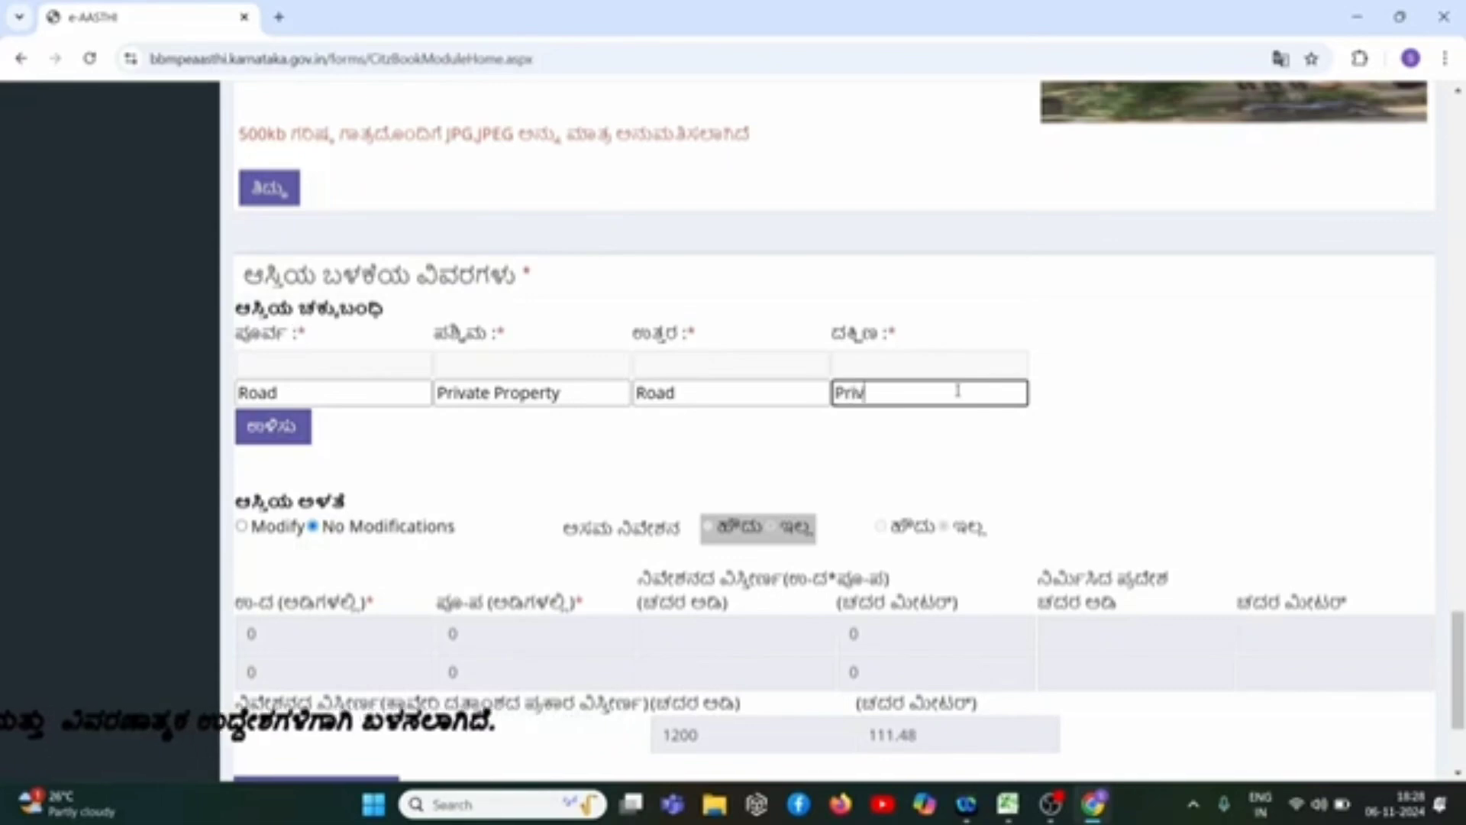
type("ate Pr")
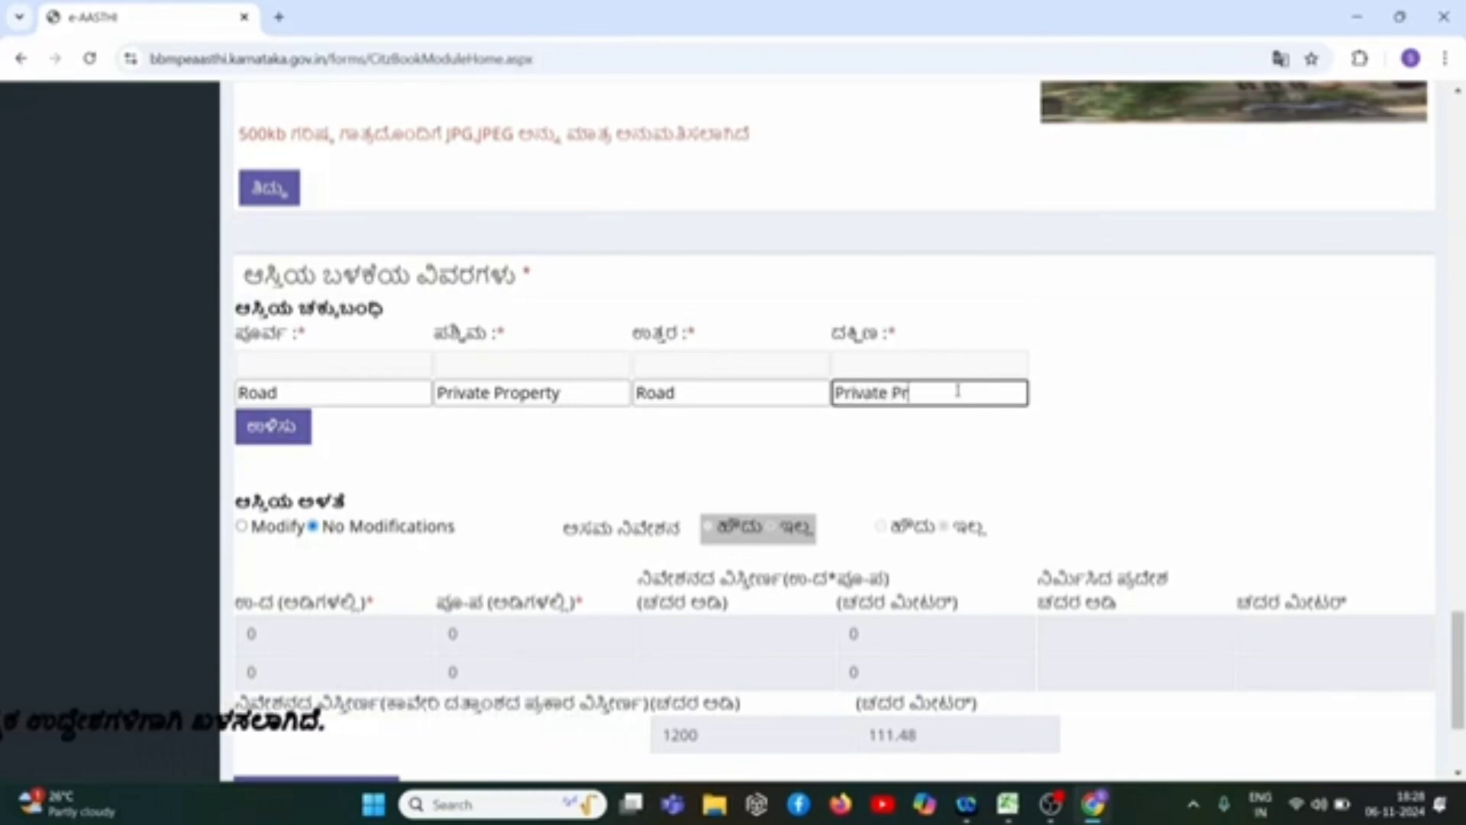
type("opert")
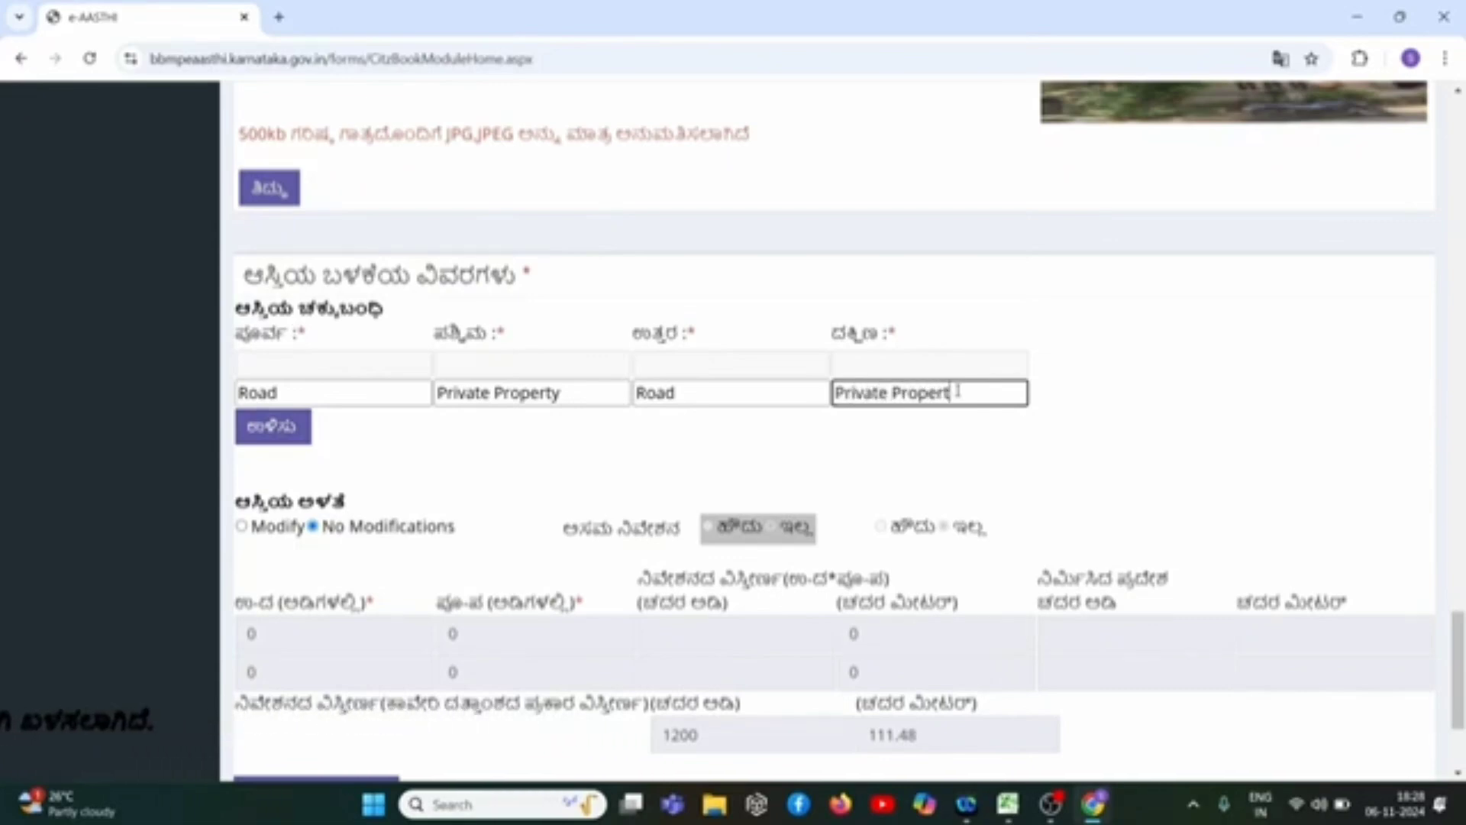
type("y")
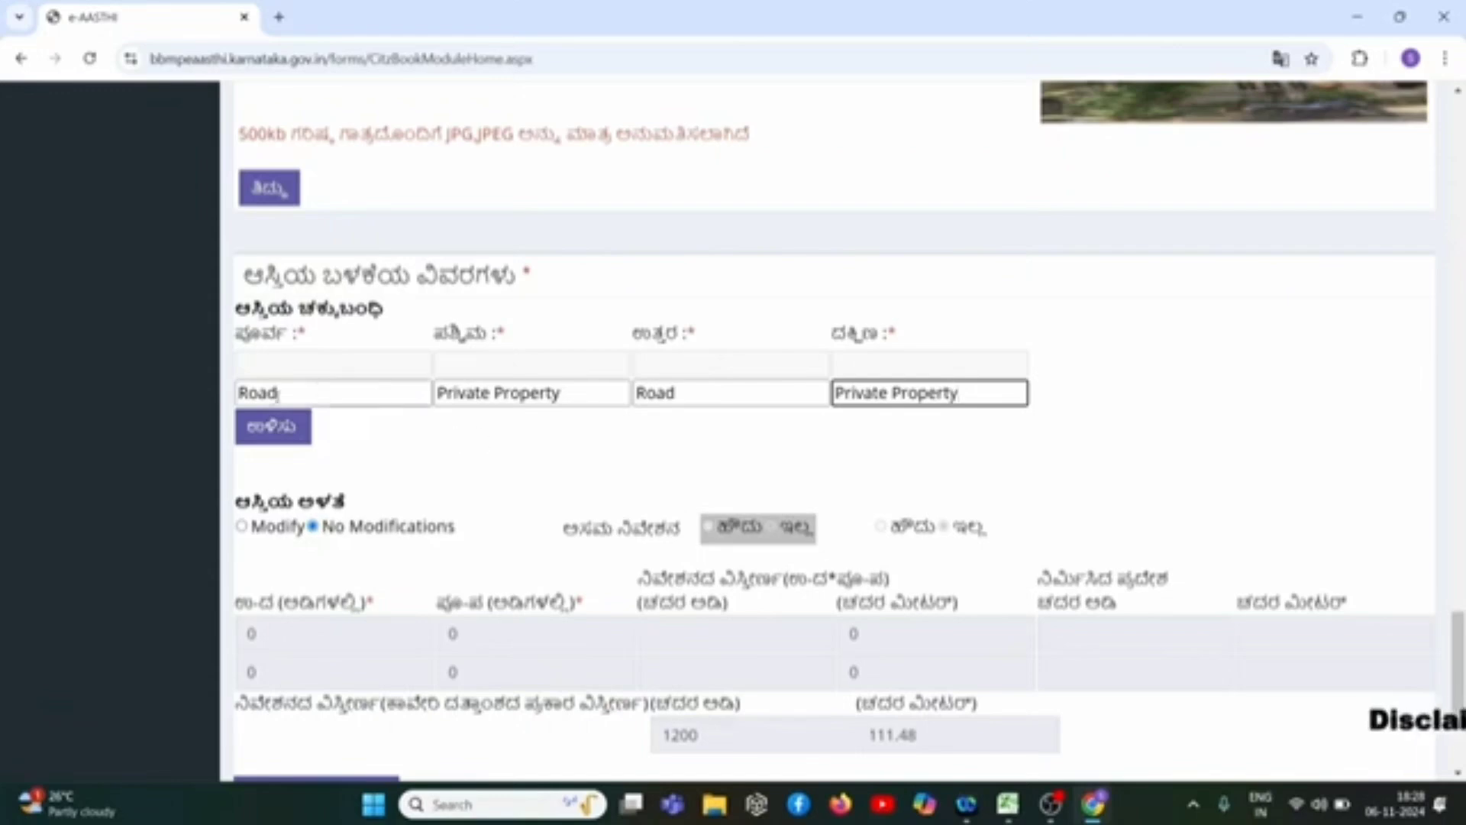
left_click(274, 430)
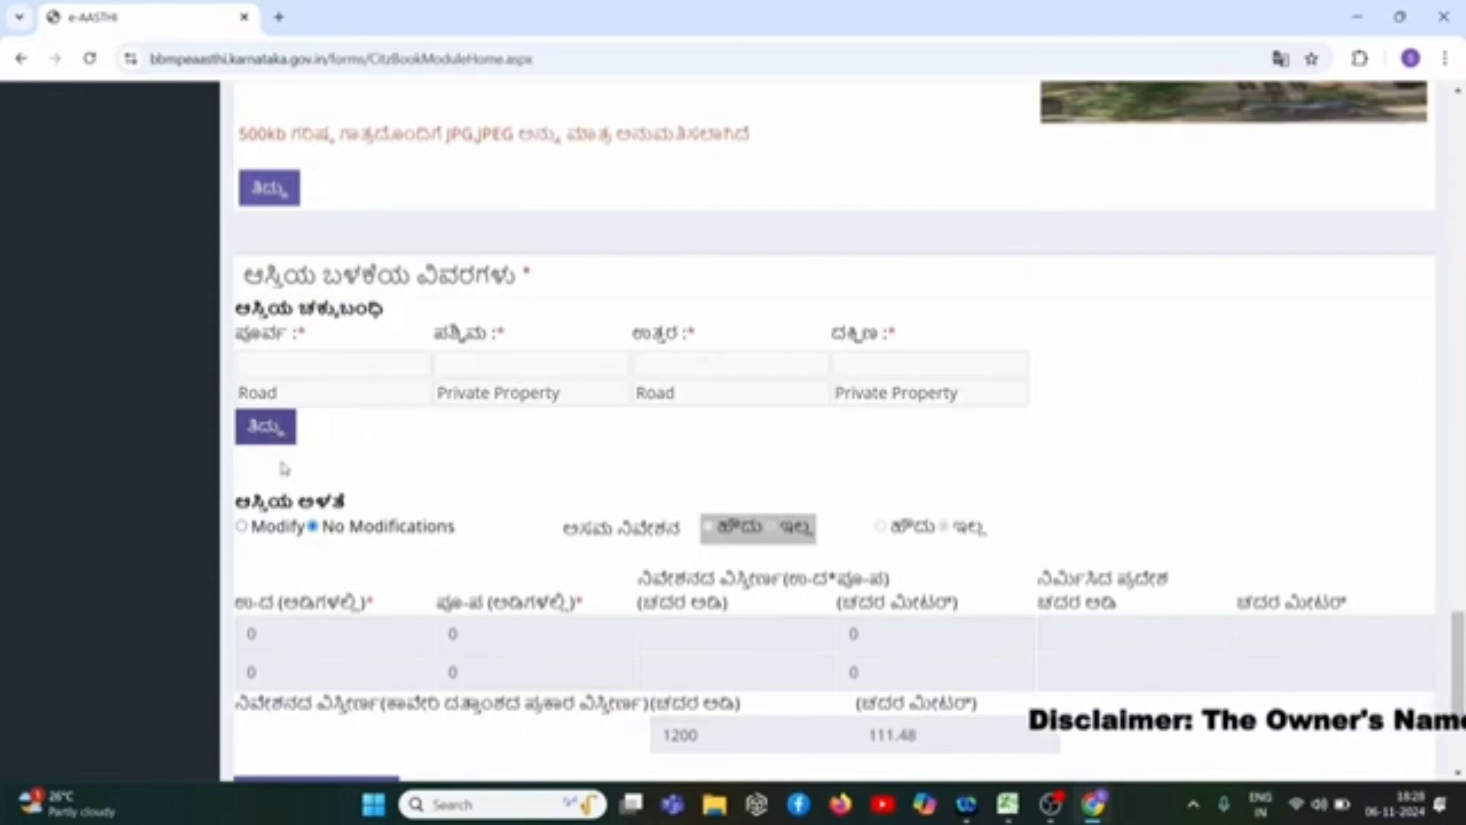
Choose Modify for measurements, try floors 3 then 4, and answer ಇಲ್ಲ (No) to the second question
scroll(375, 539, "down", 1)
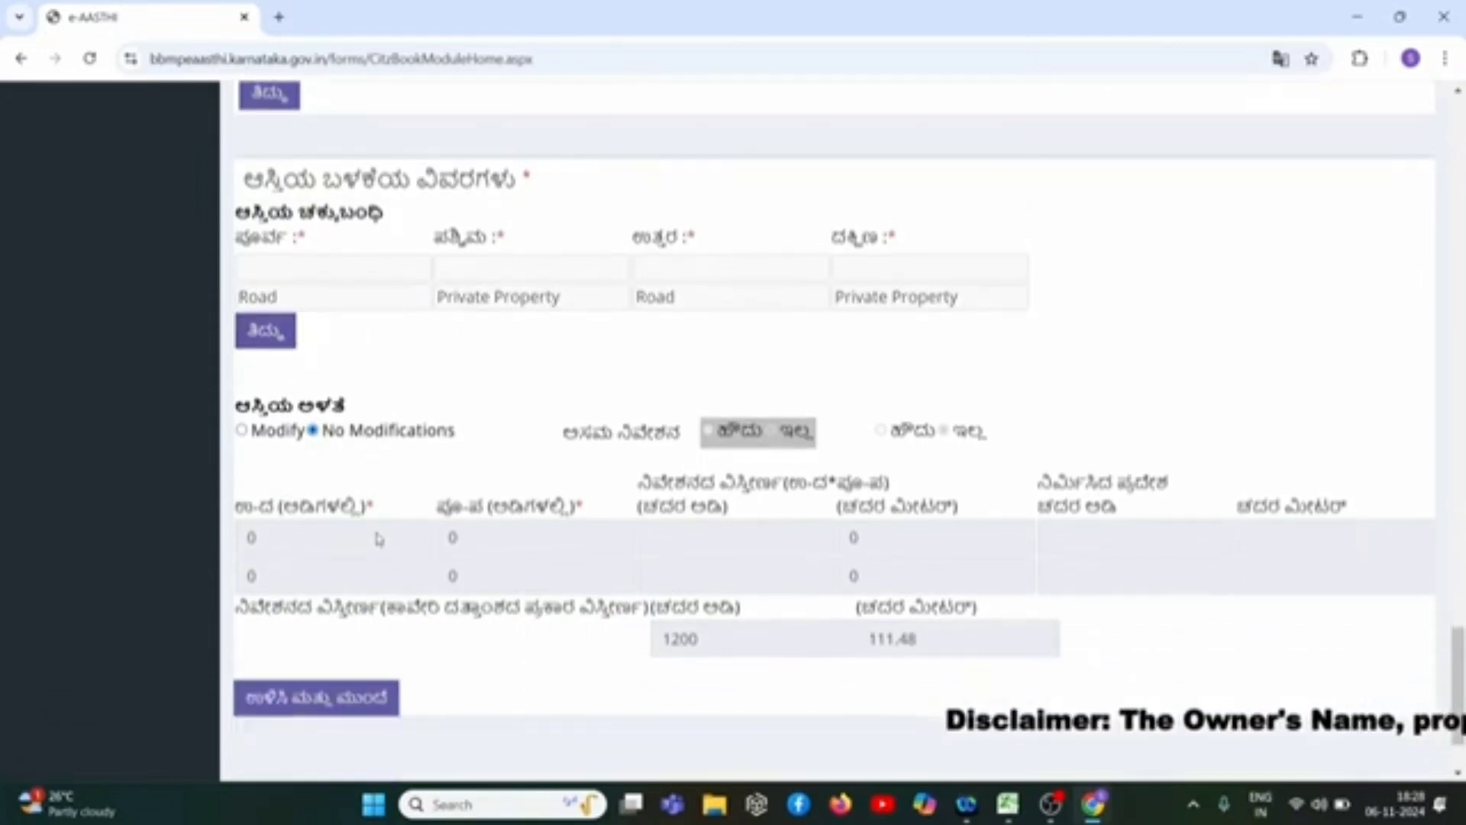
left_click(286, 440)
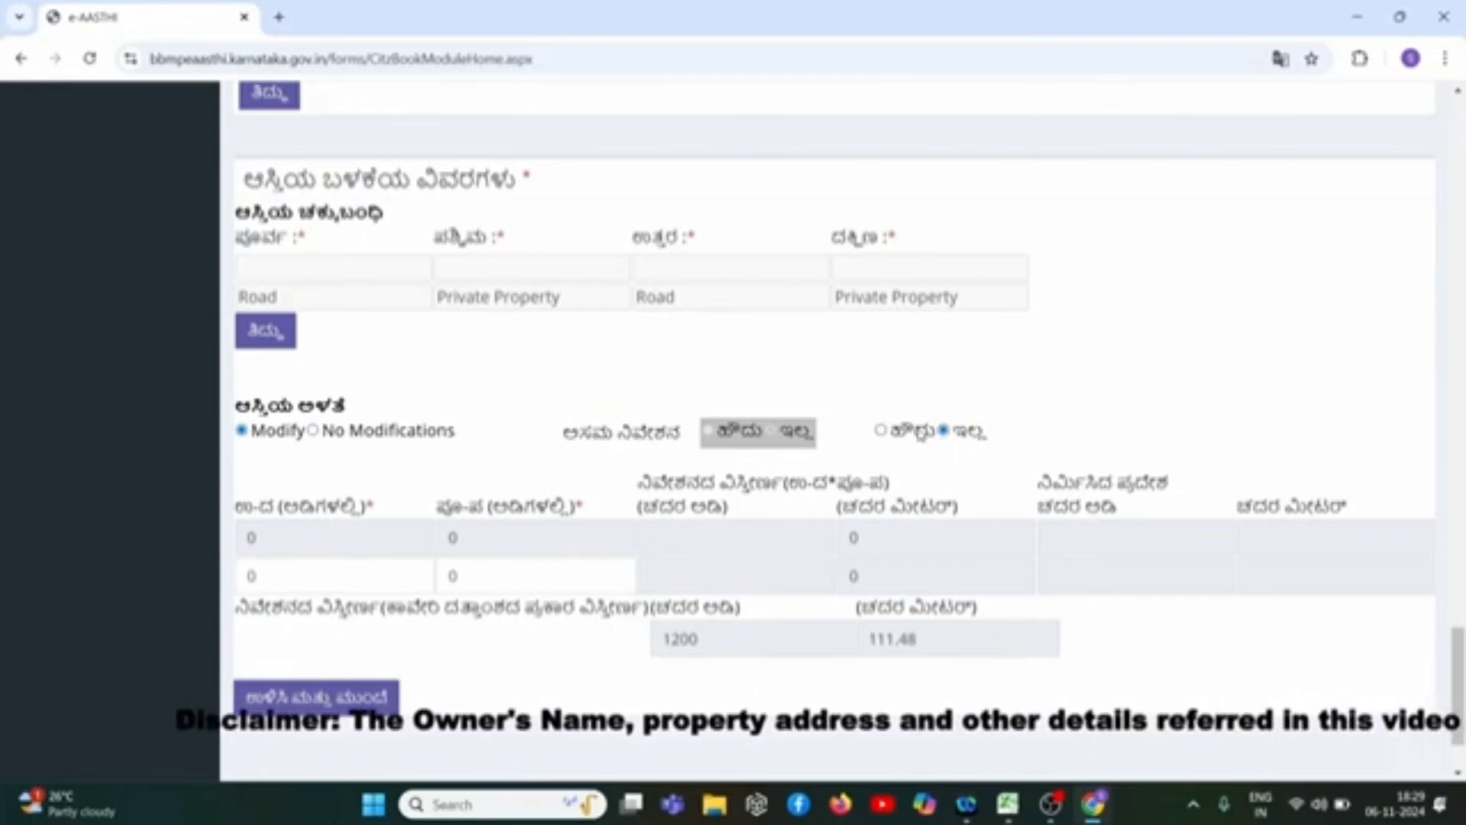
left_click(903, 434)
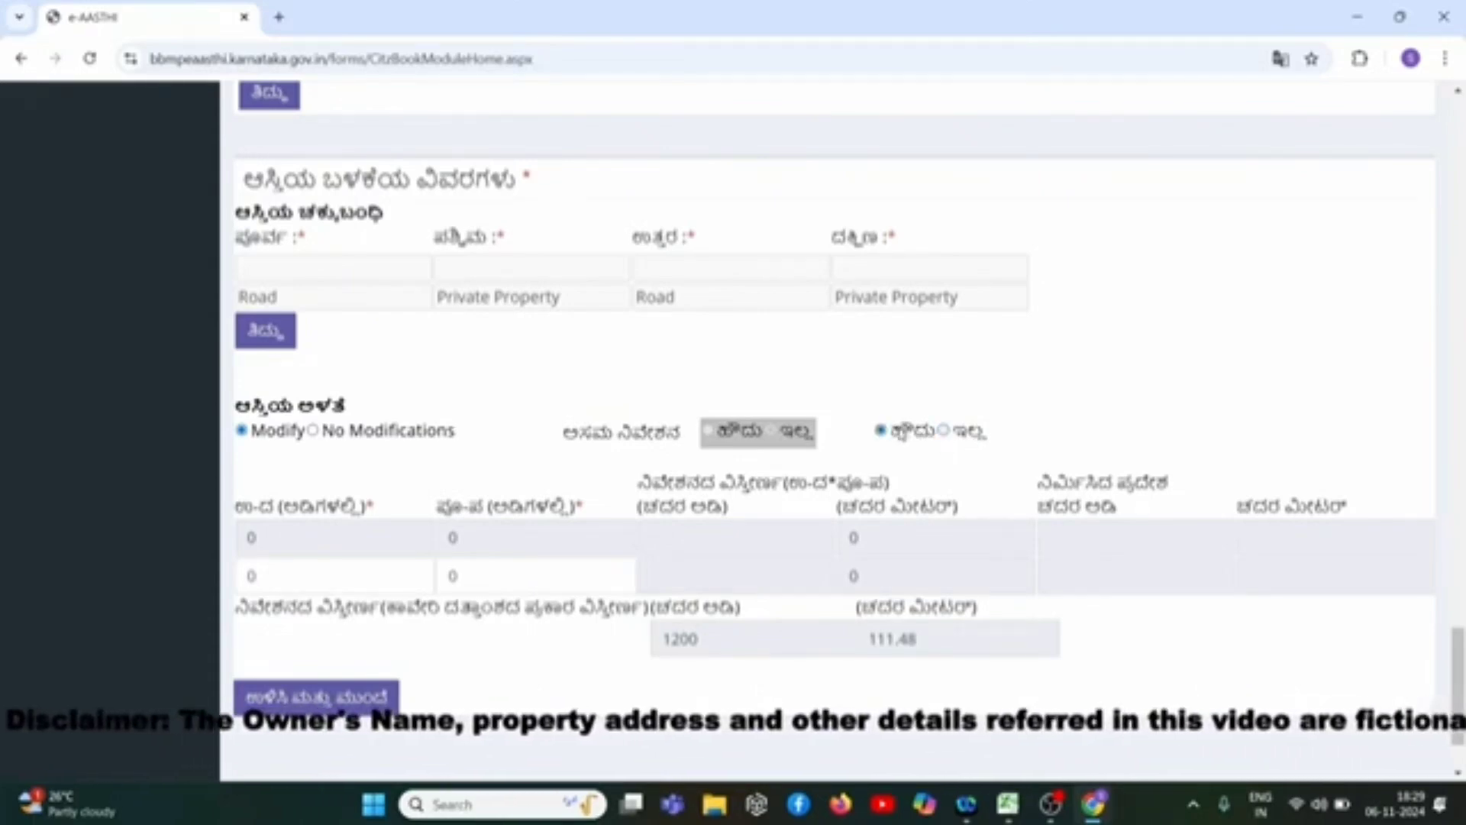
scroll(548, 498, "down", 3)
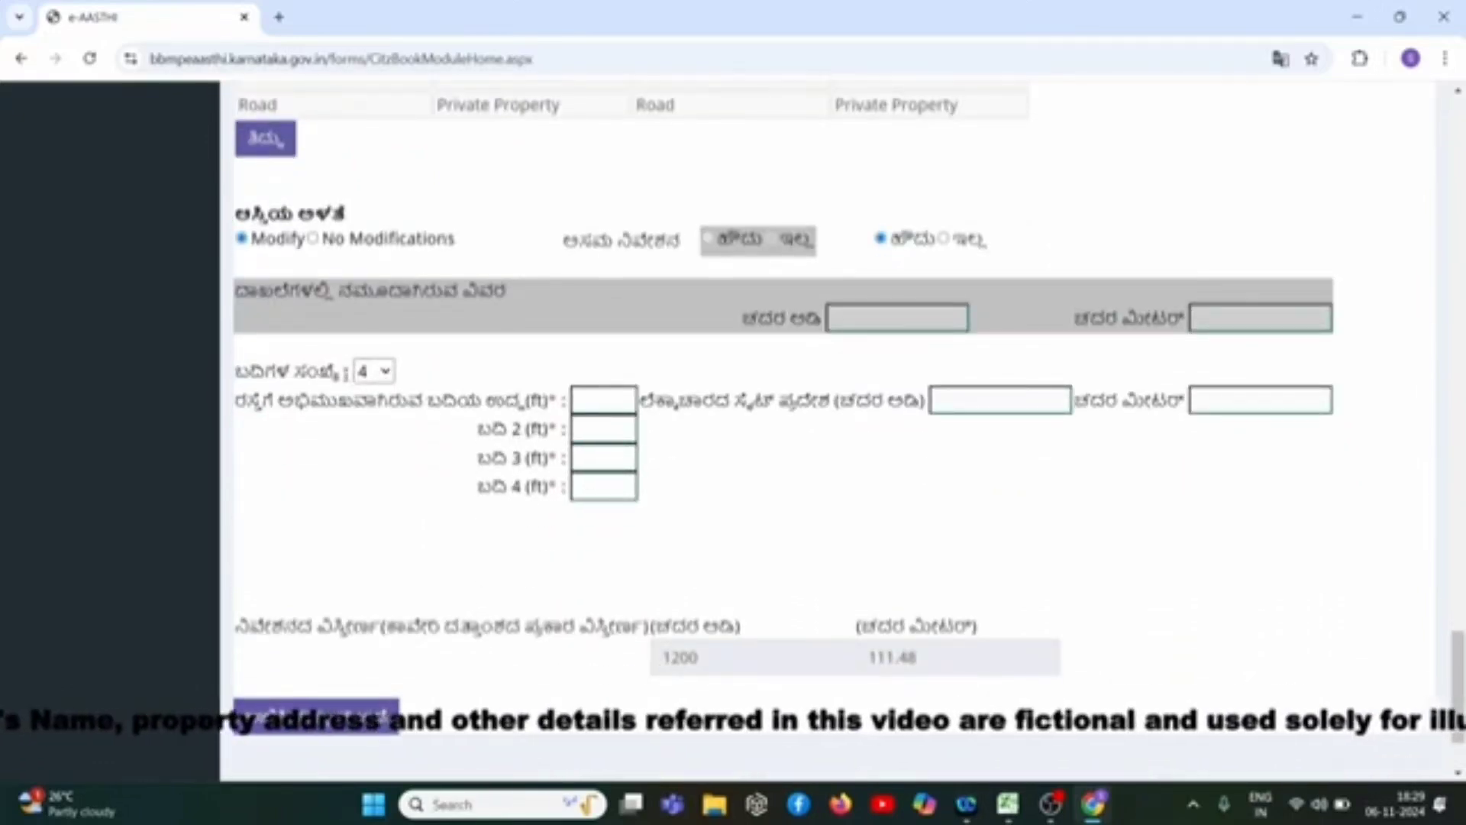
left_click(398, 377)
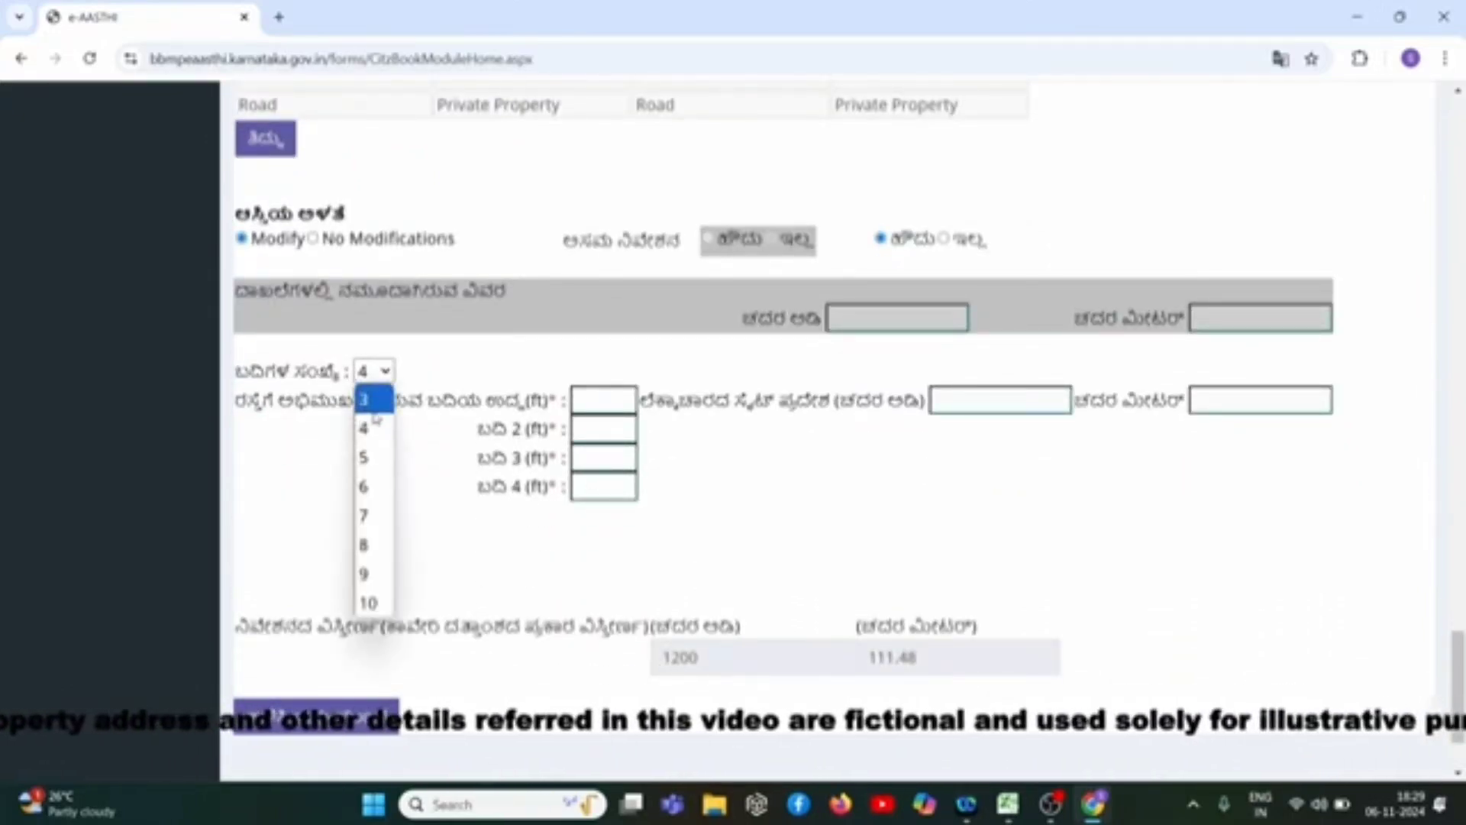
left_click(366, 398)
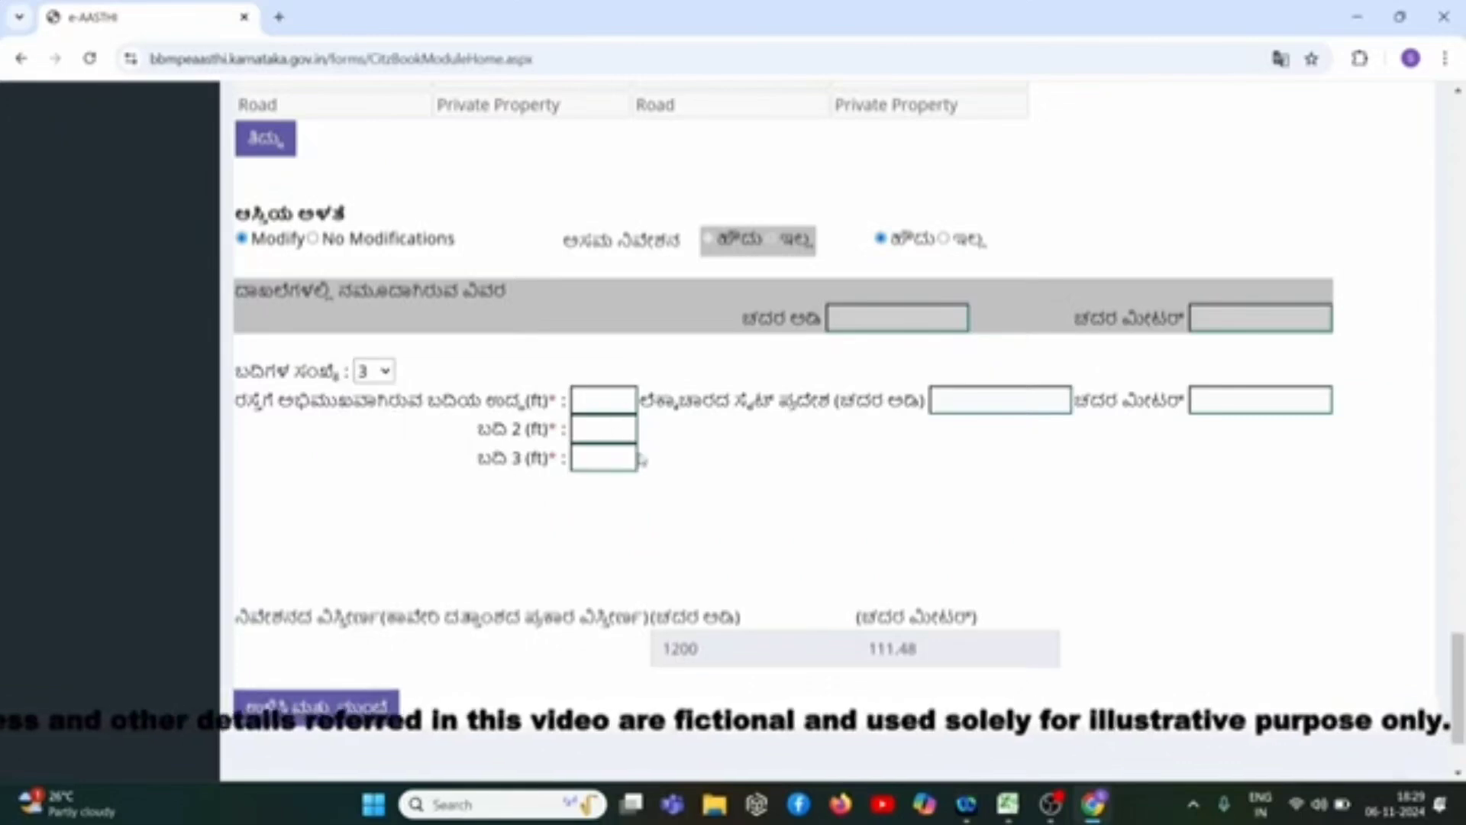
left_click(373, 371)
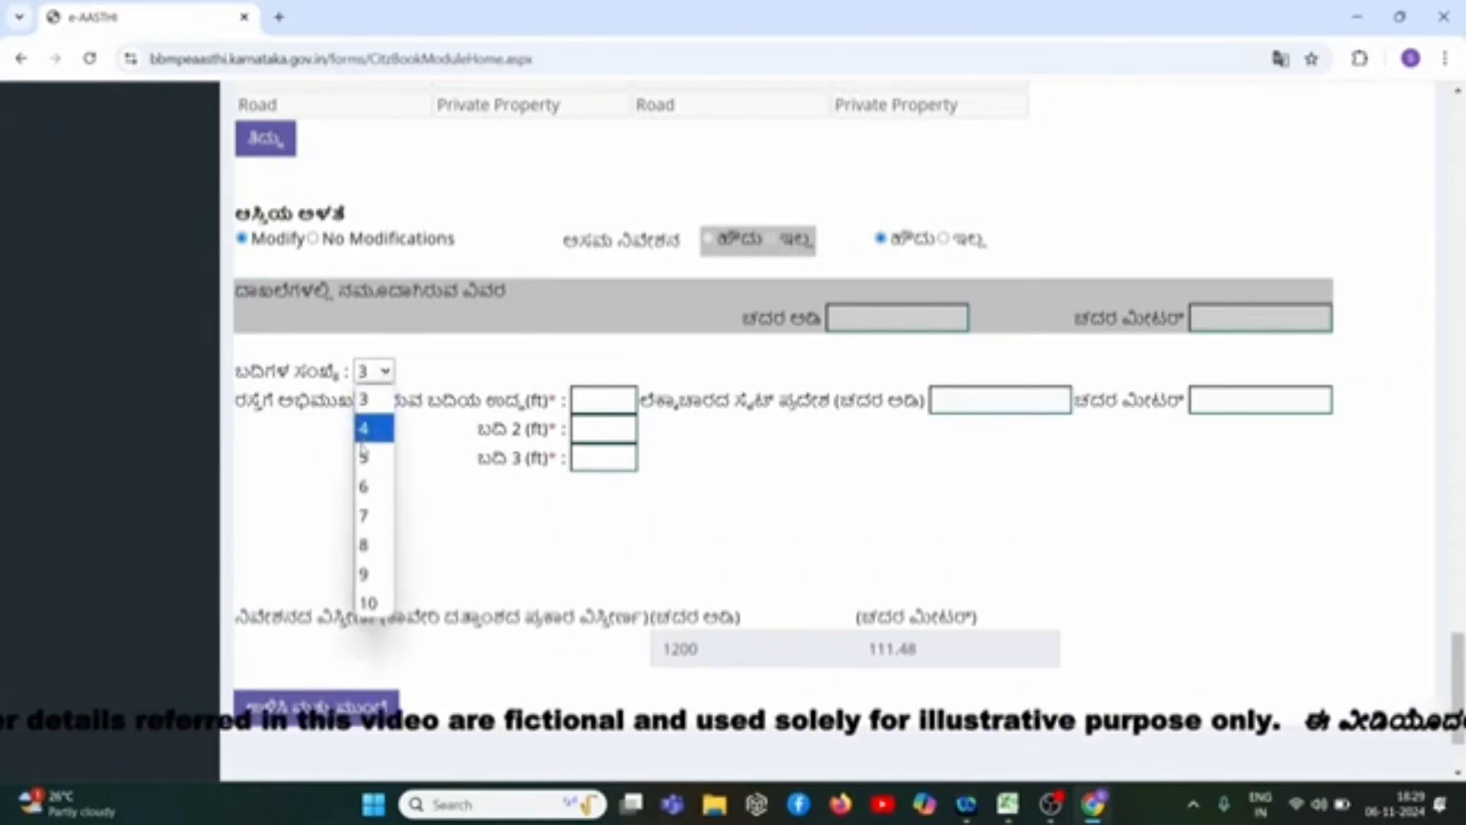
left_click(368, 427)
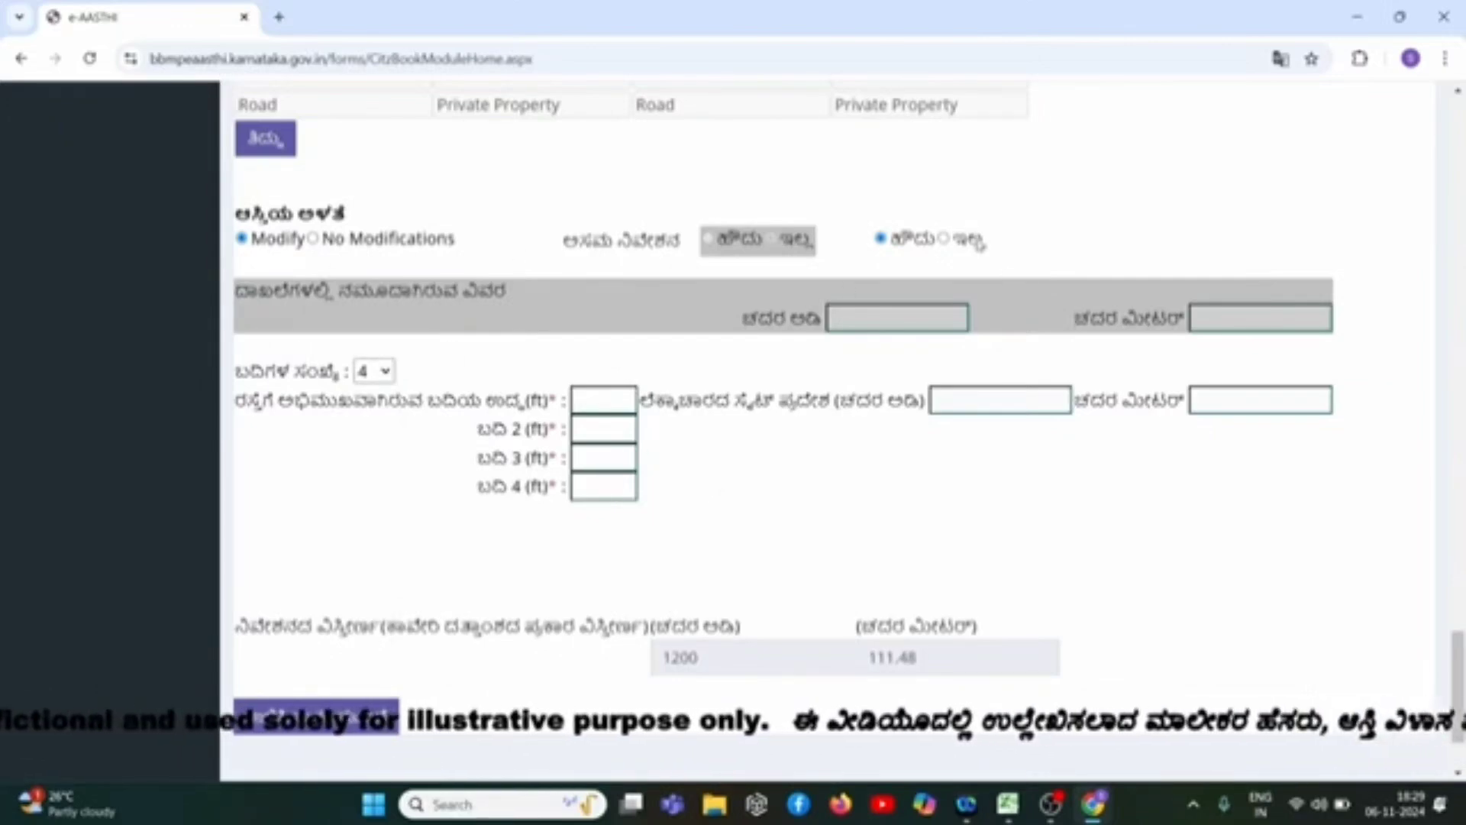
left_click(943, 239)
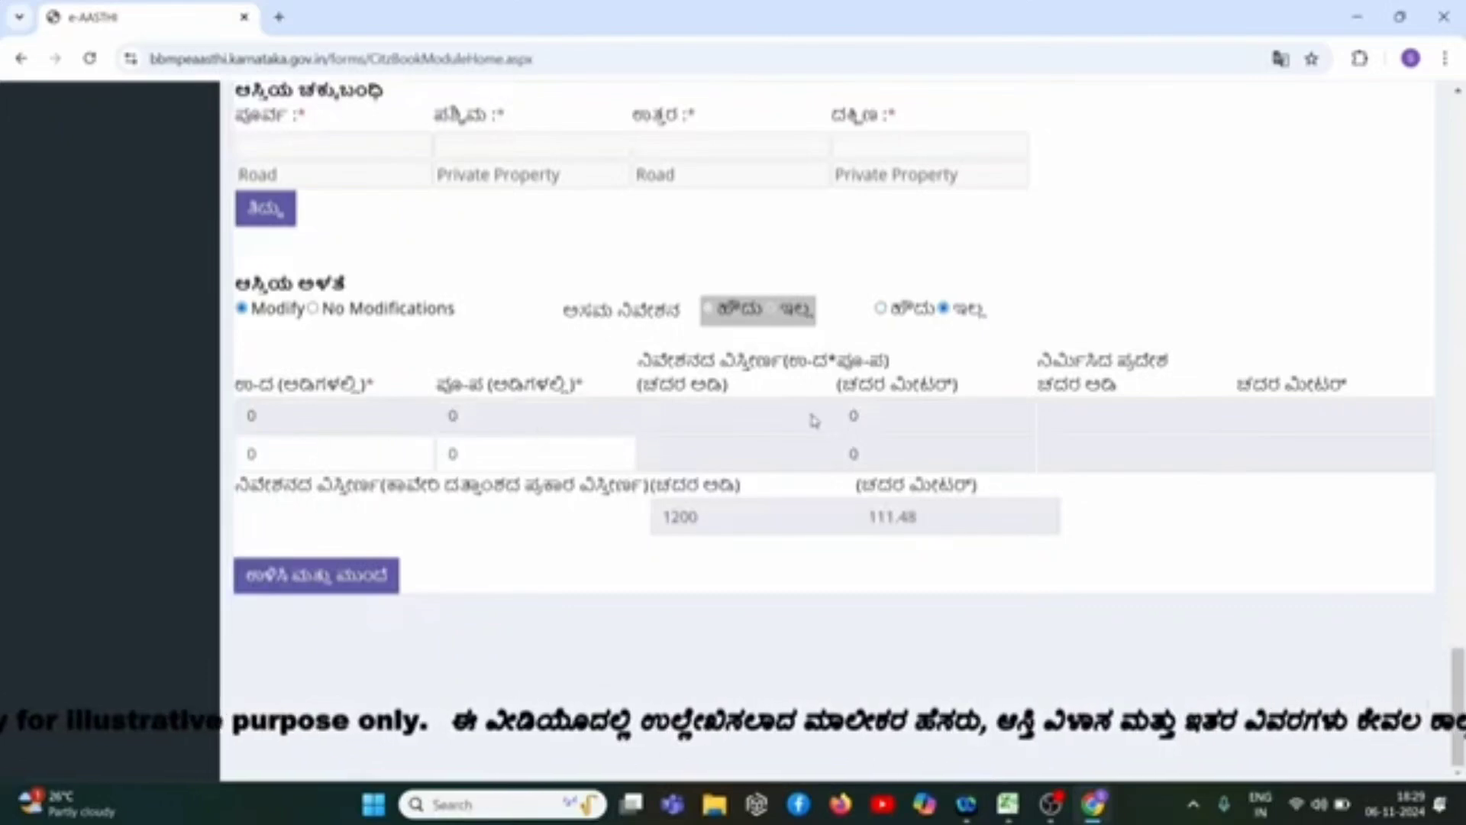
Enter site dimensions 40 ft north-south by 30 ft east-west and save the 1200.00 sq ft area
left_click(321, 457)
left_click_drag(321, 457, 219, 464)
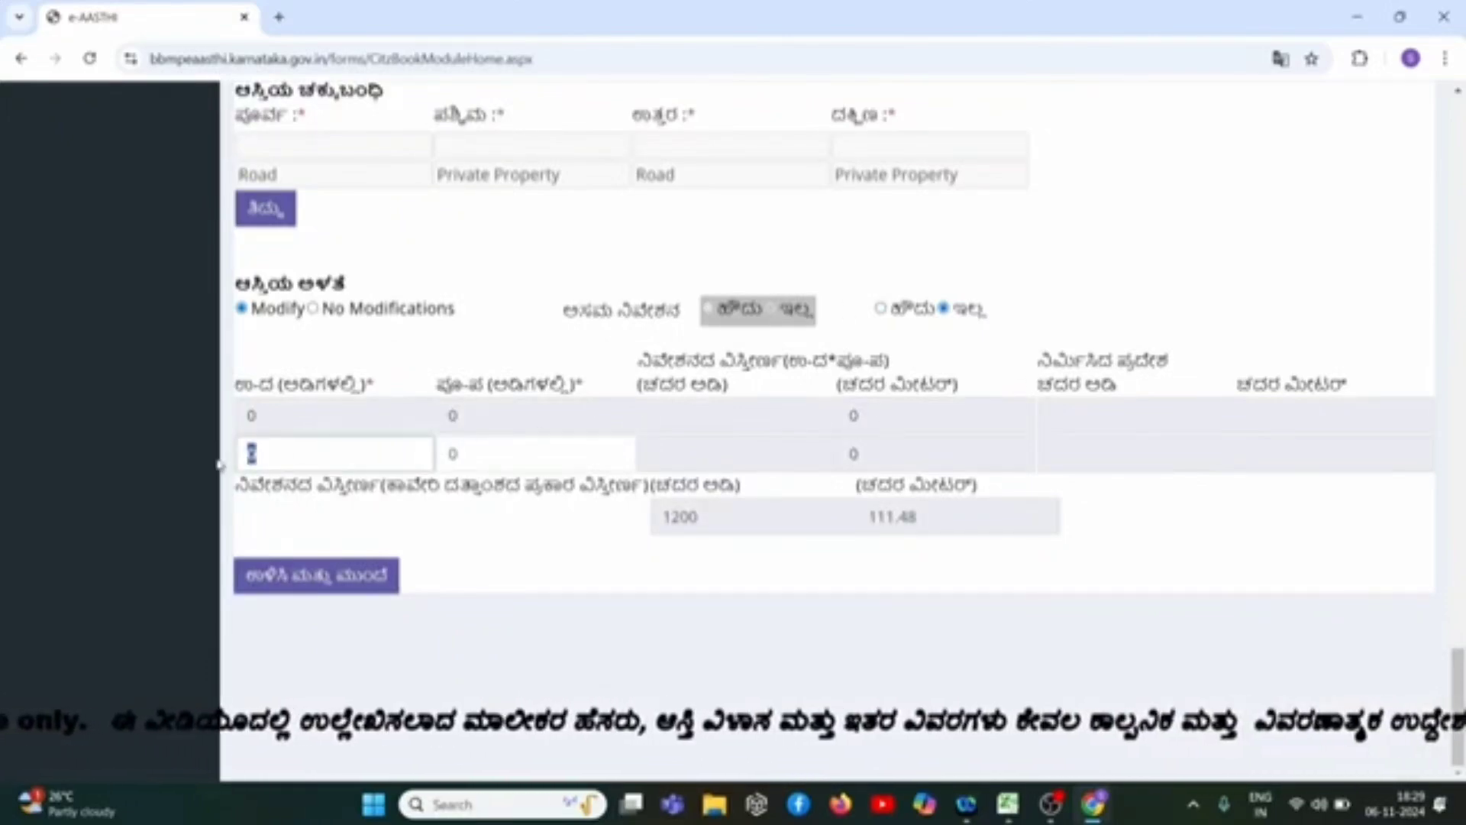
type("40")
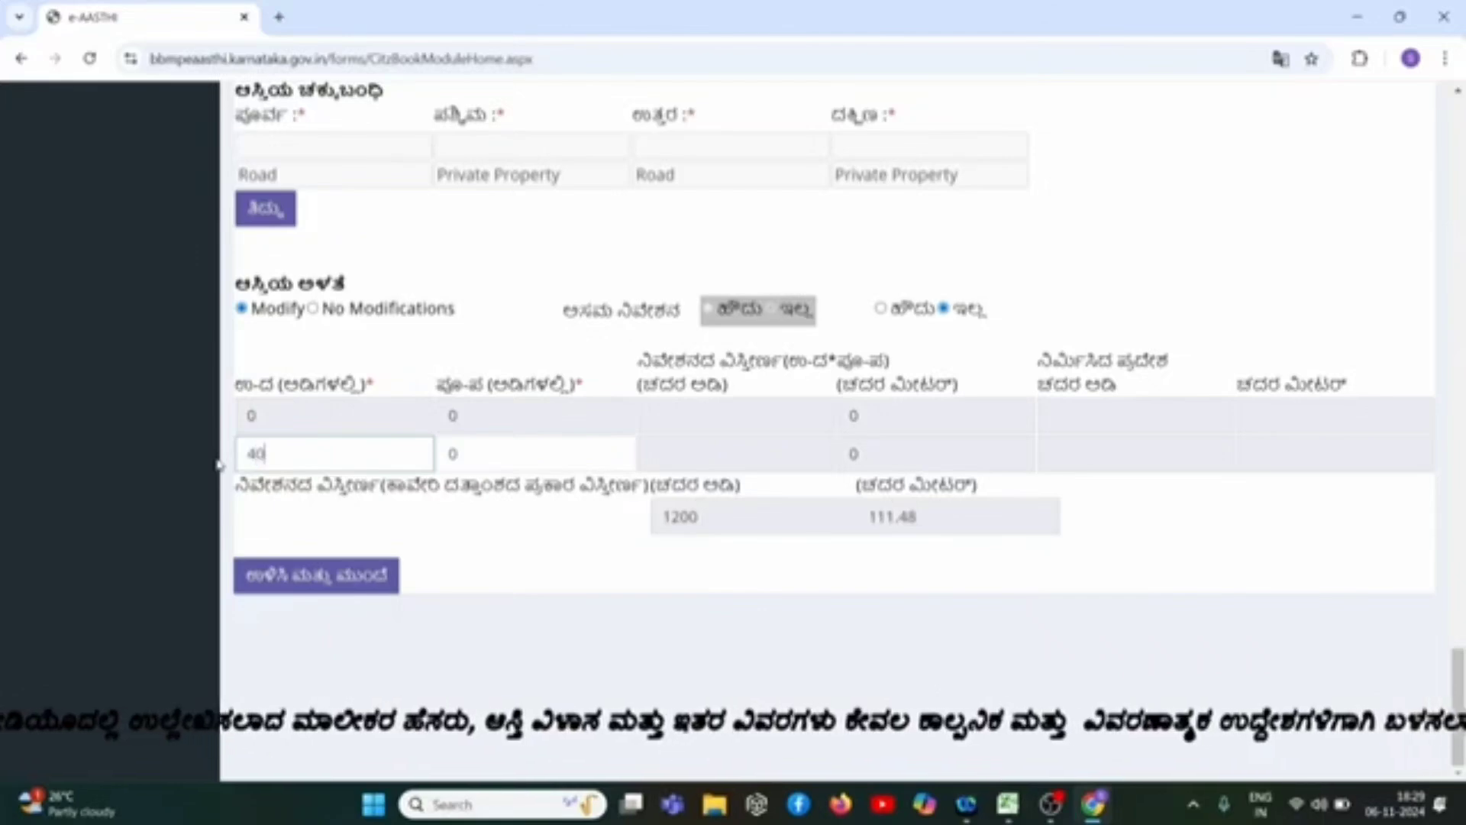
key("Tab")
type("30")
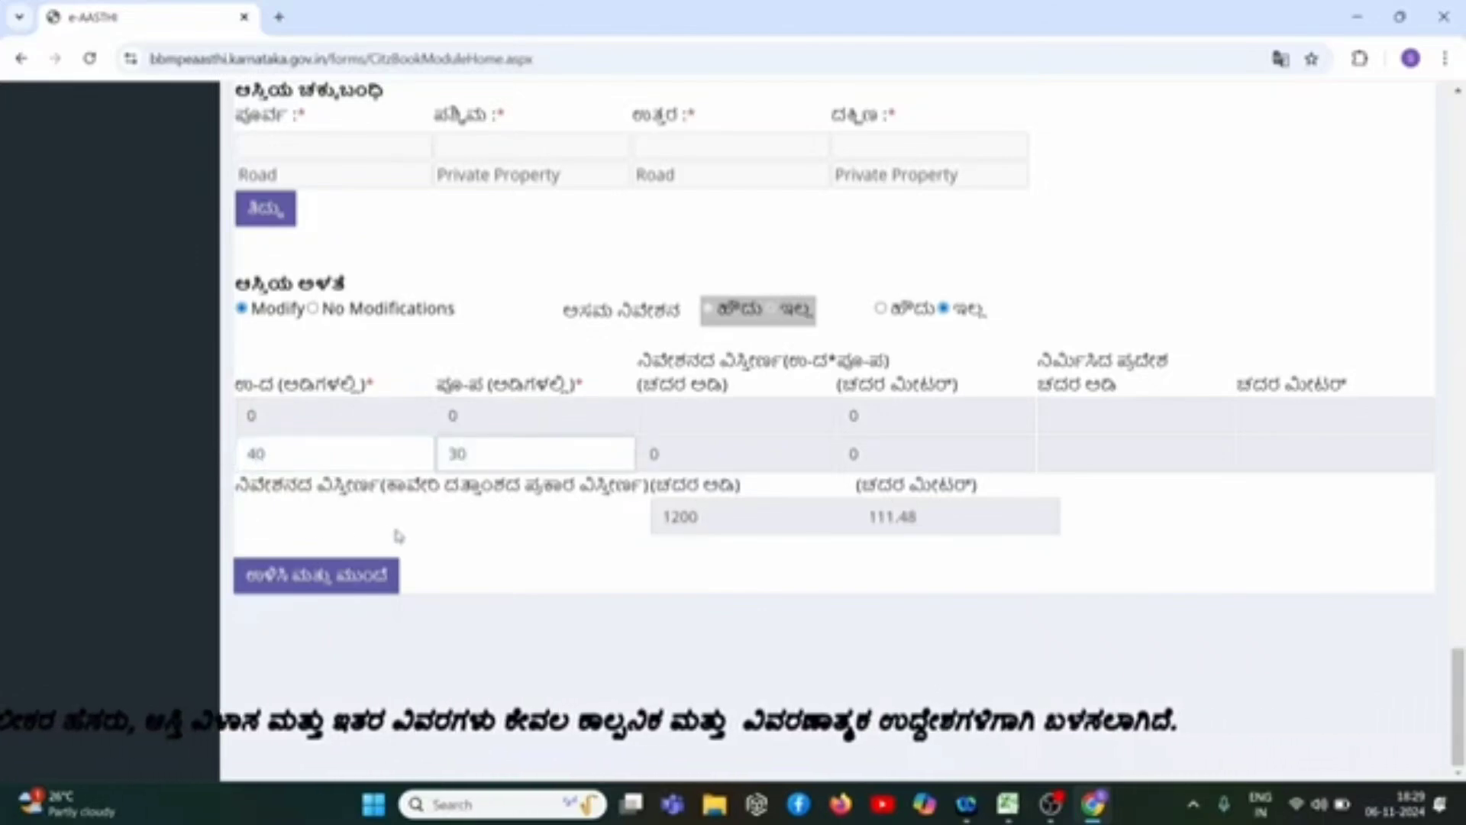
left_click(551, 539)
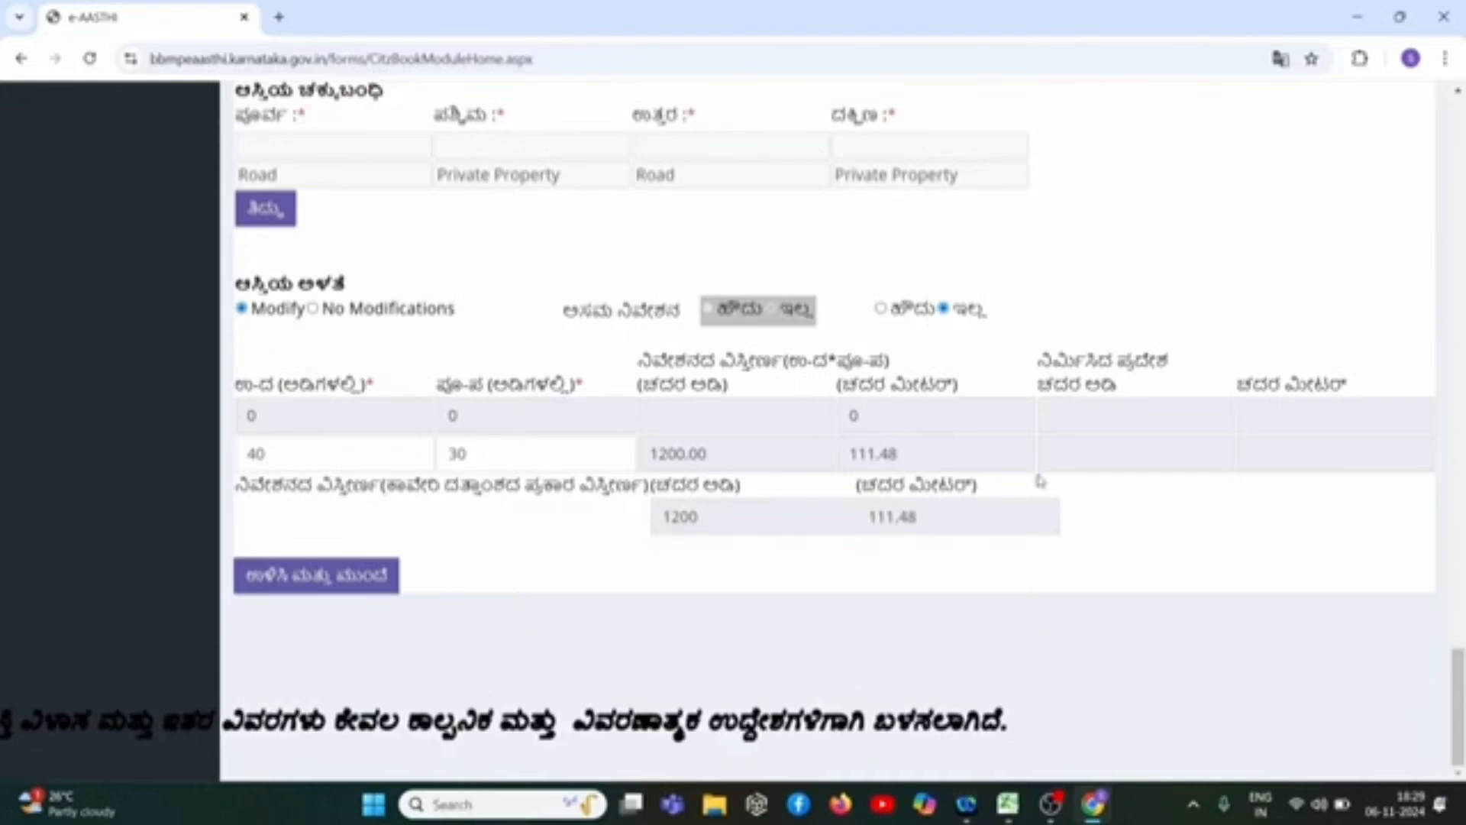
left_click(284, 577)
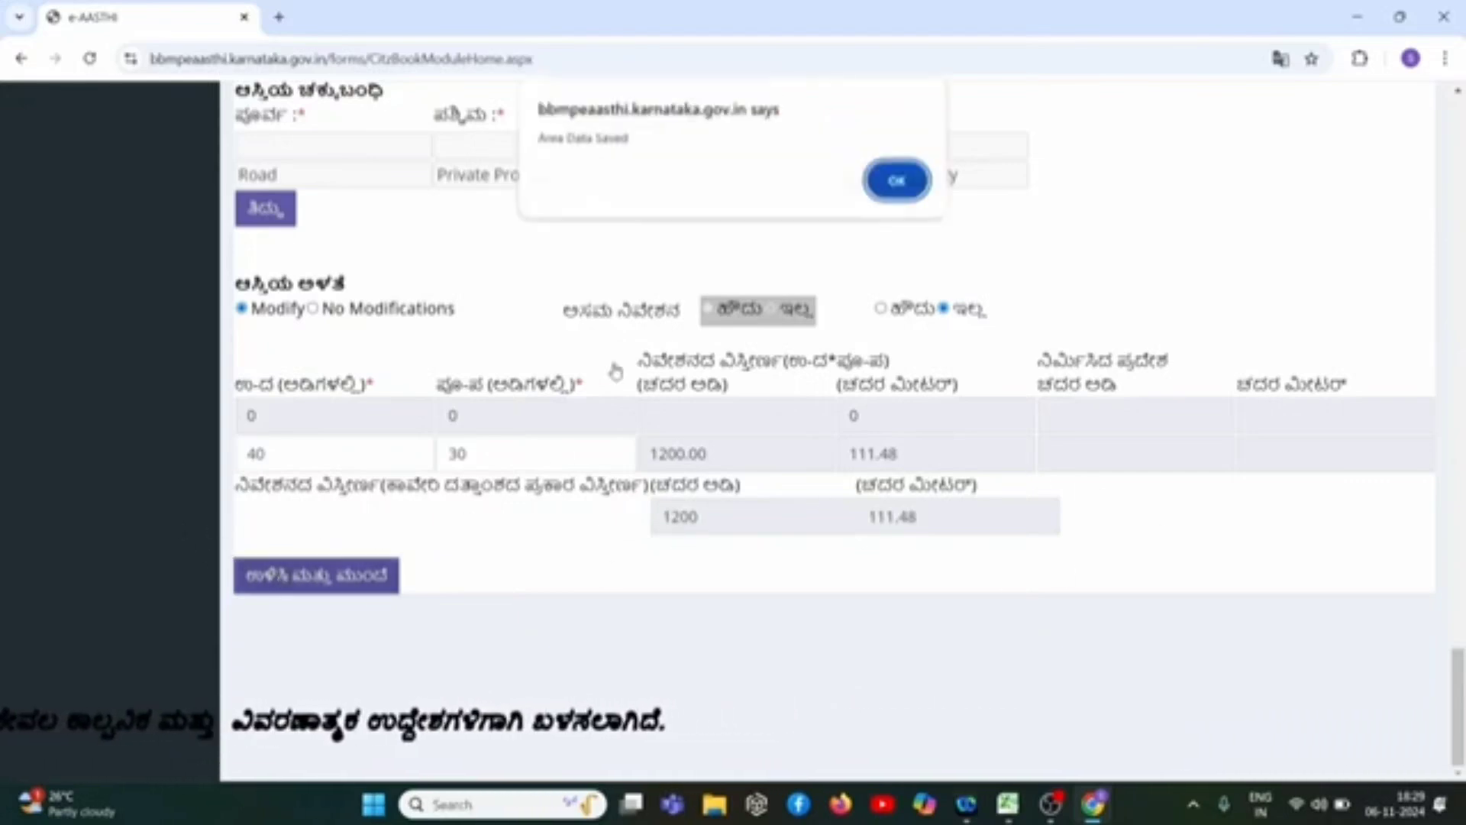
left_click(899, 181)
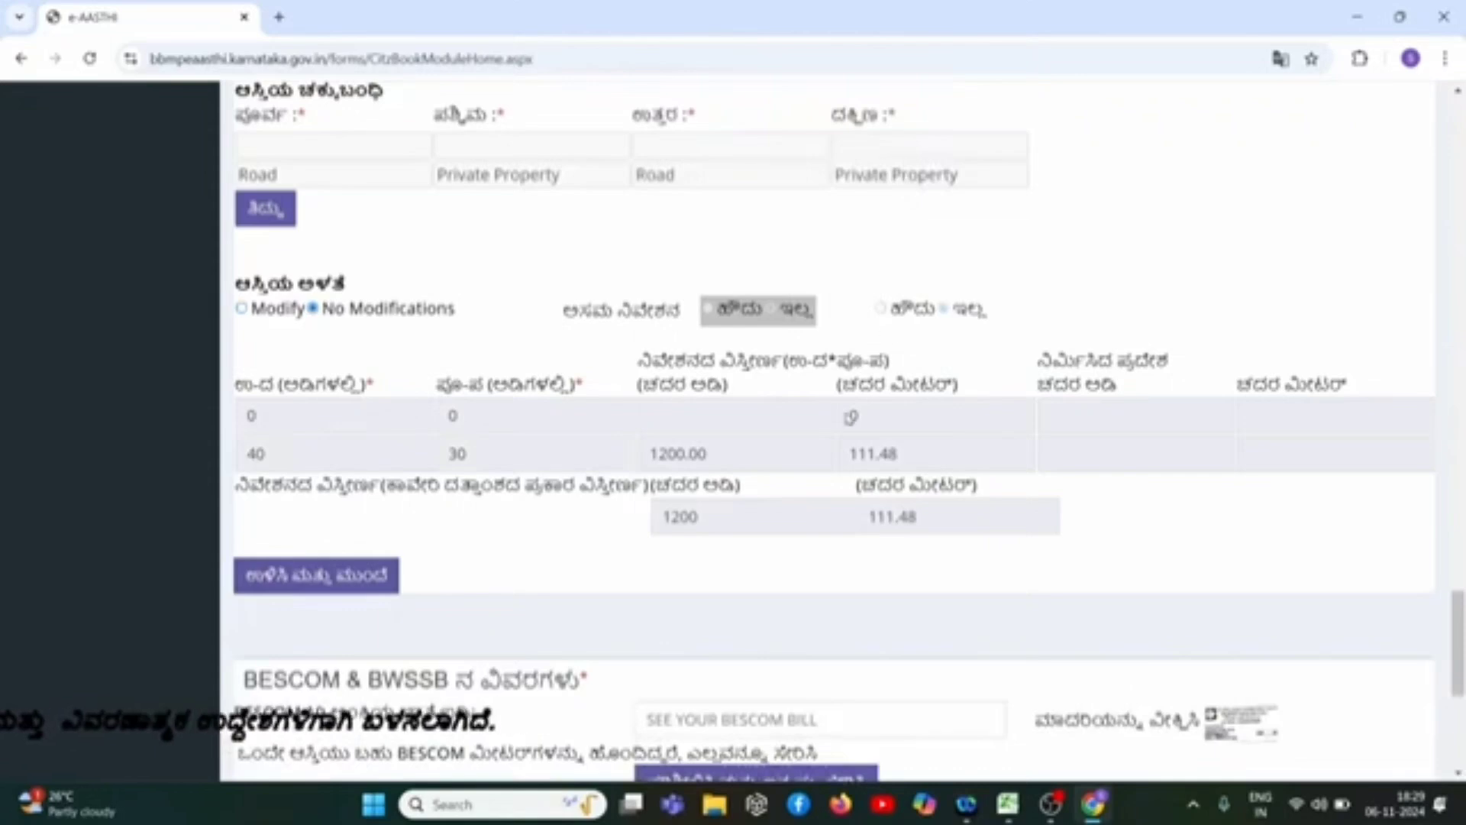
scroll(831, 425, "down", 2)
scroll(831, 426, "down", 2)
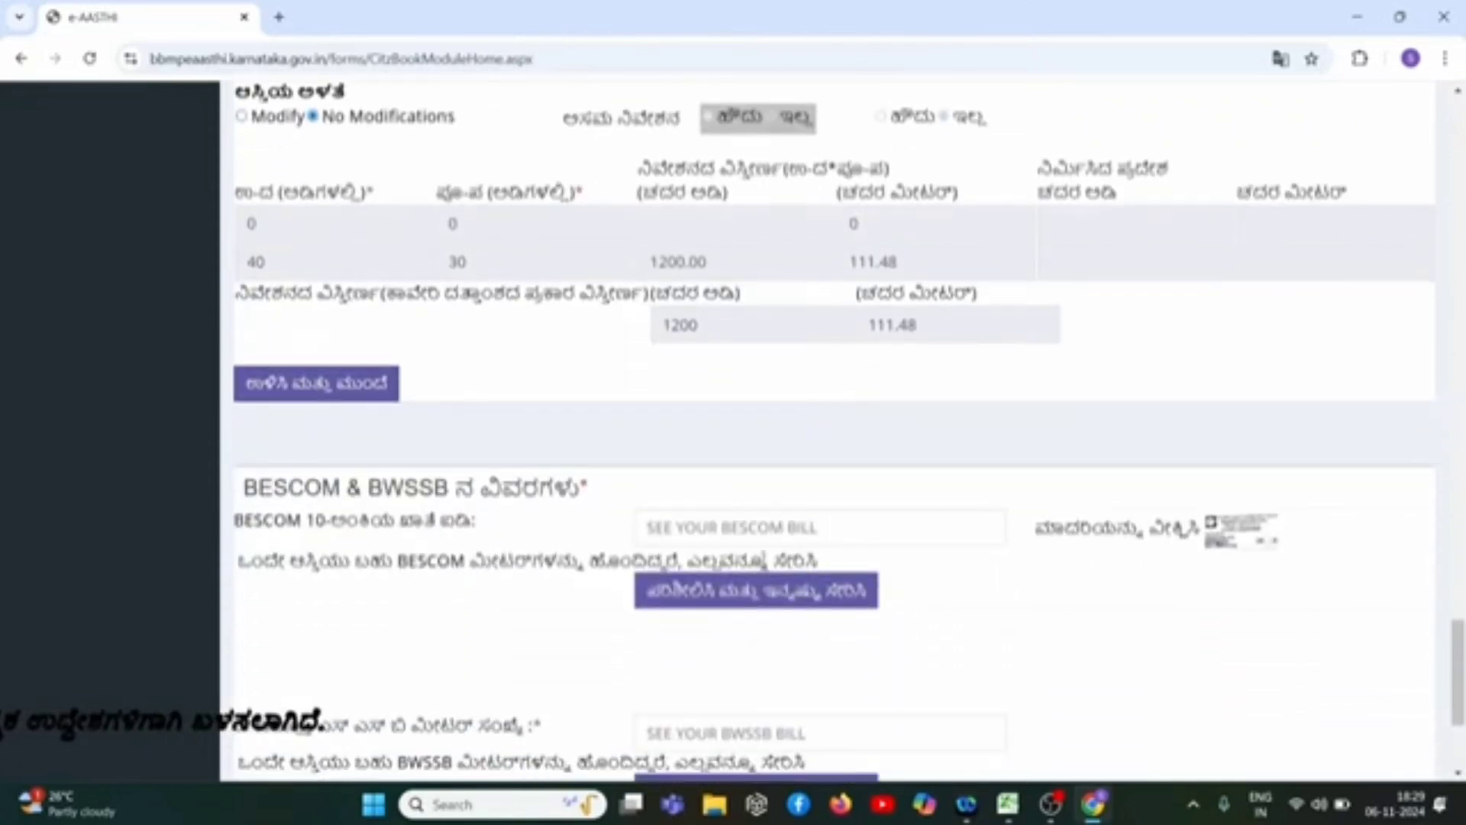
left_click(764, 528)
scroll(764, 528, "down", 3)
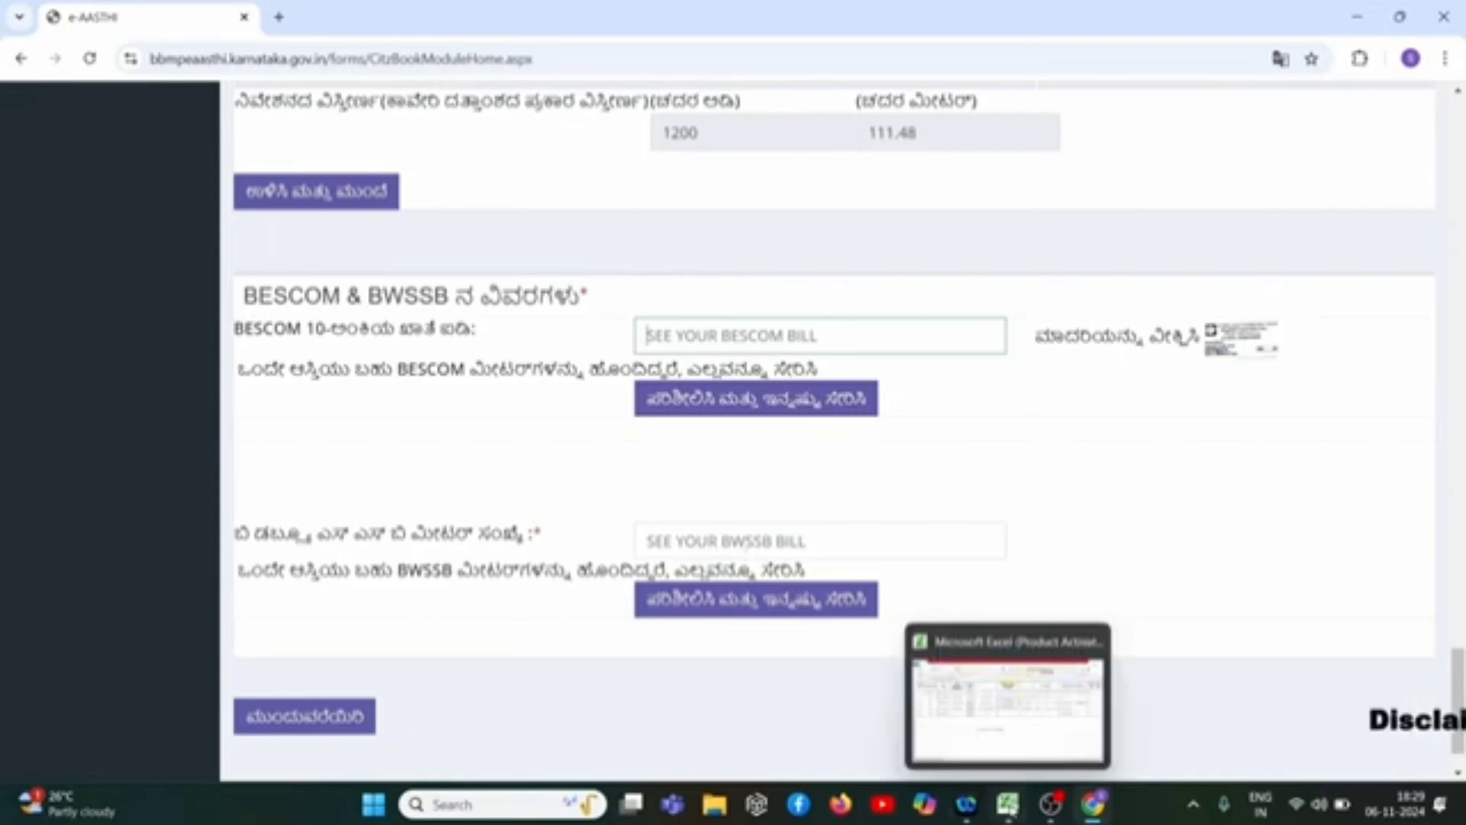
left_click(1008, 804)
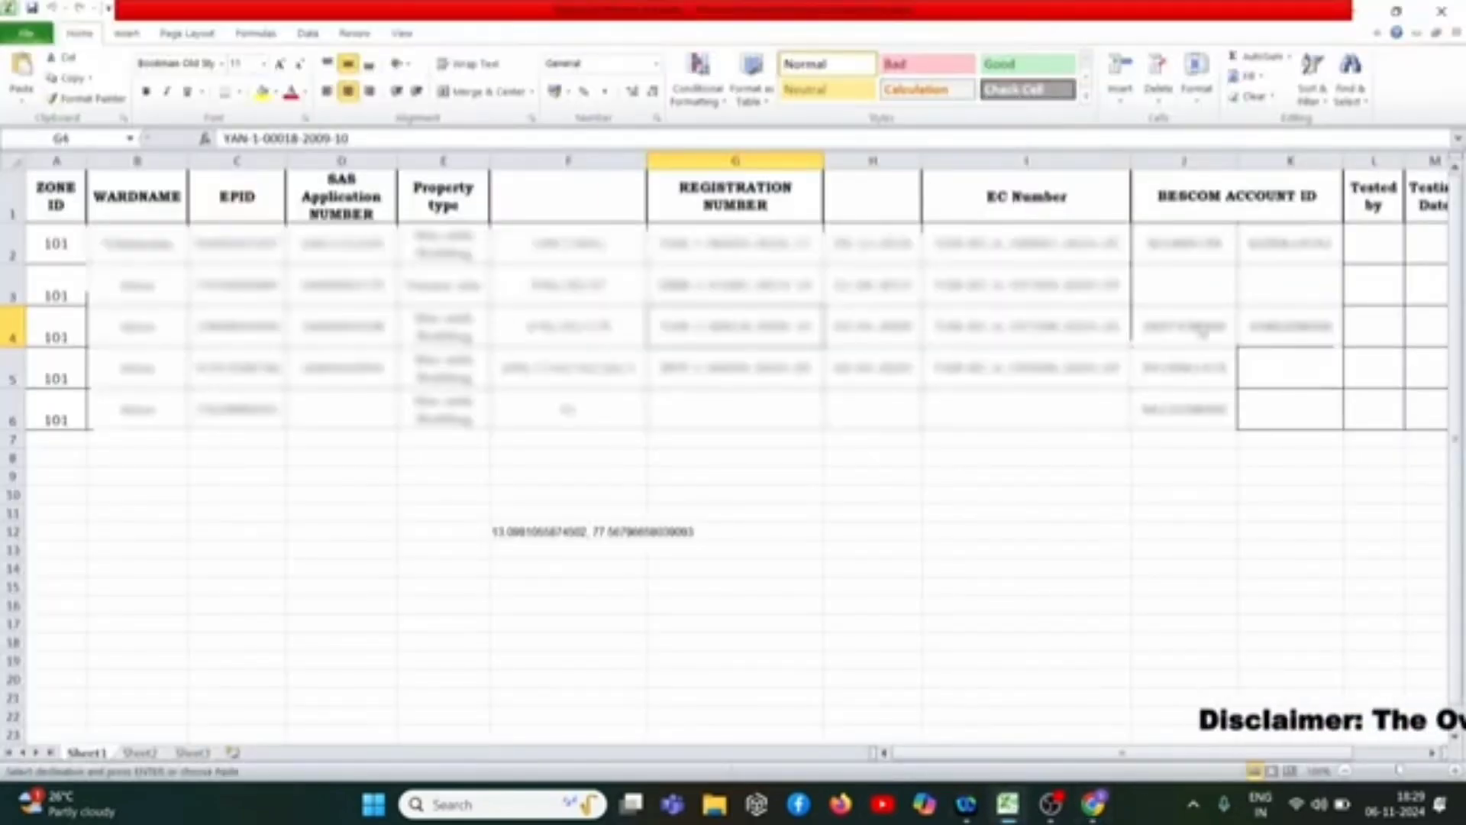
left_click(1201, 328)
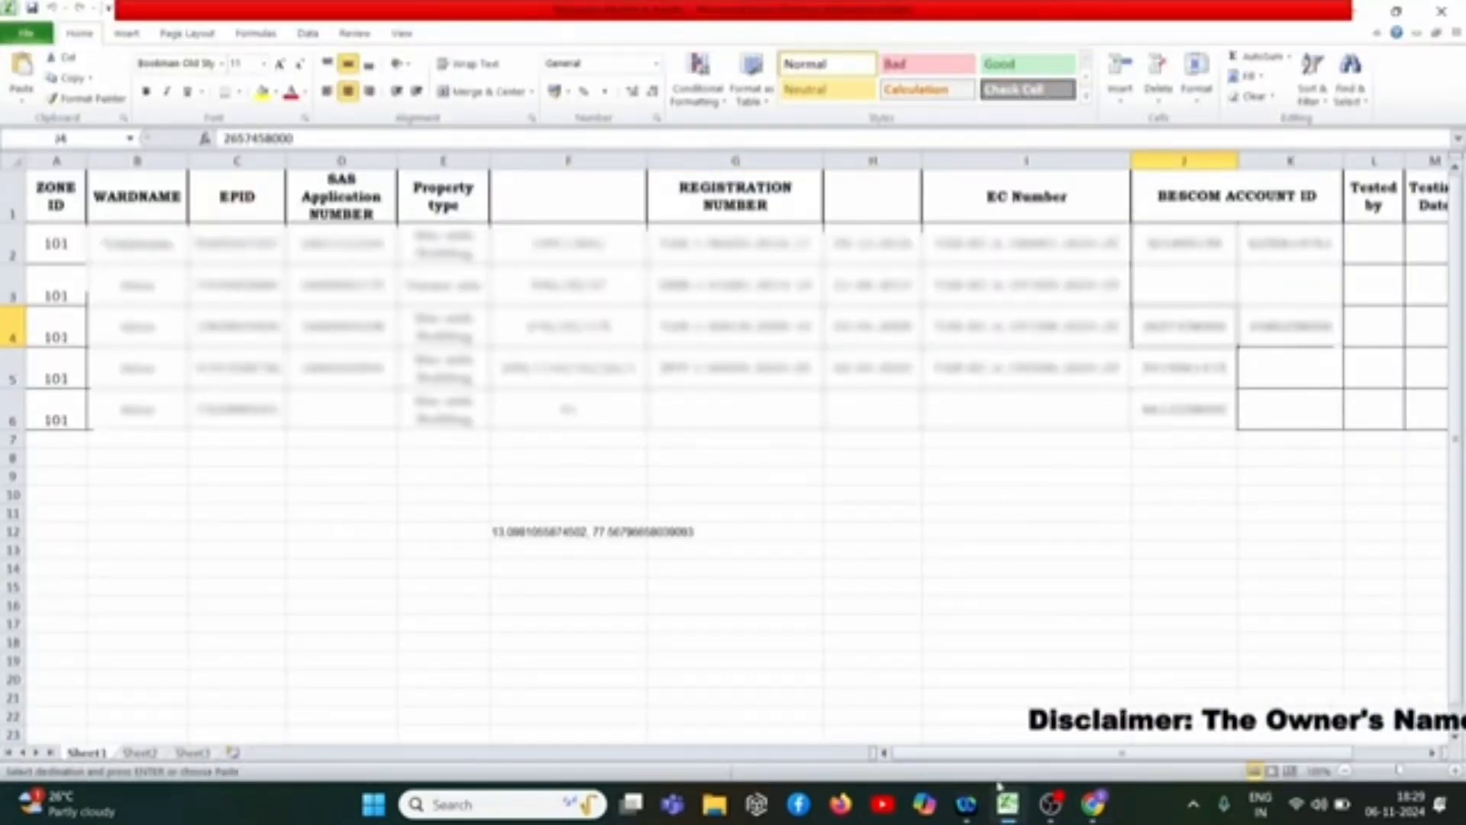
key("alt+Tab")
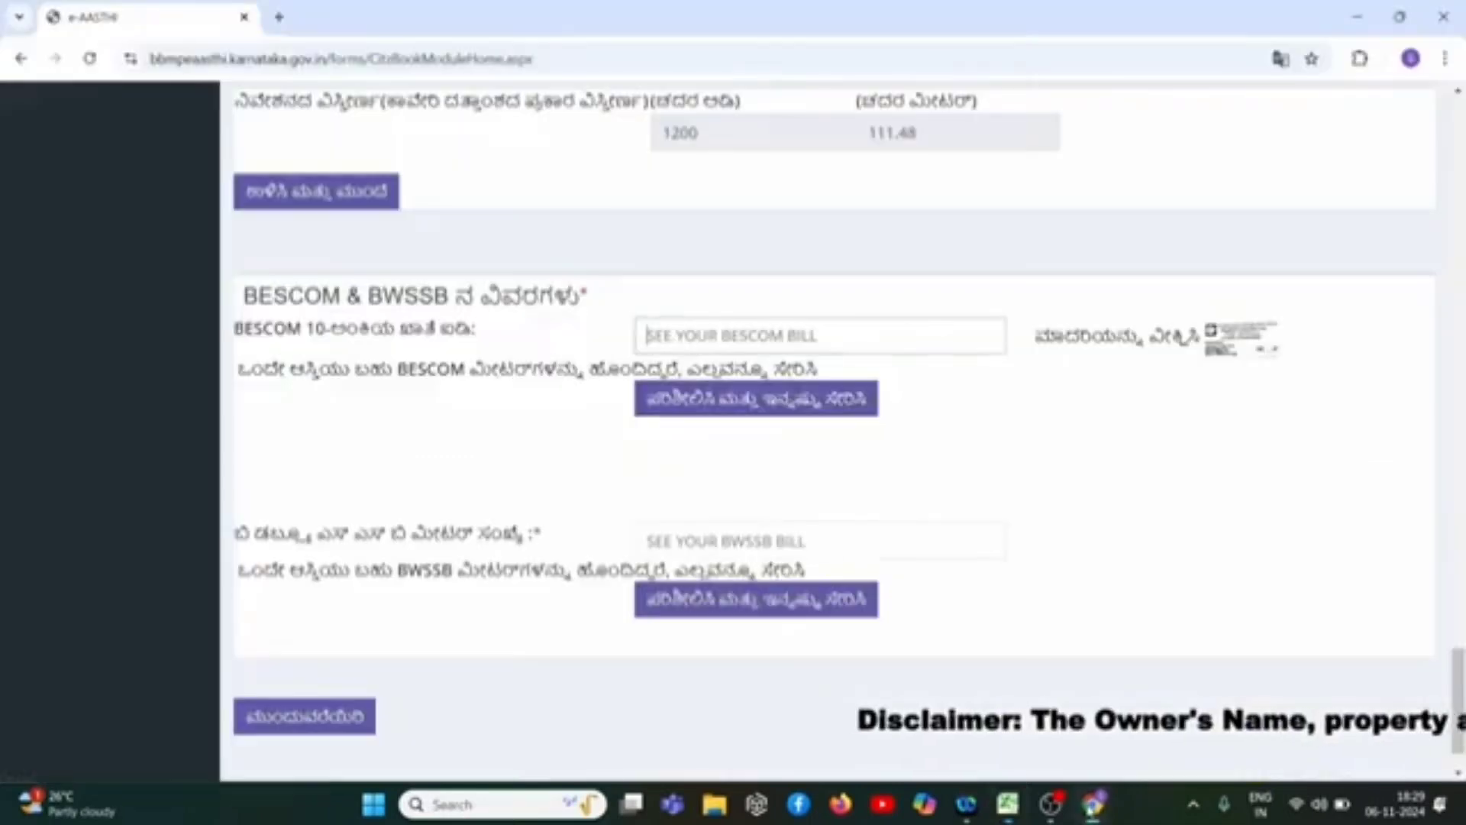
Paste the copied BESCOM account number, then verify it and add it to the table
left_click(671, 345)
key("ctrl+v")
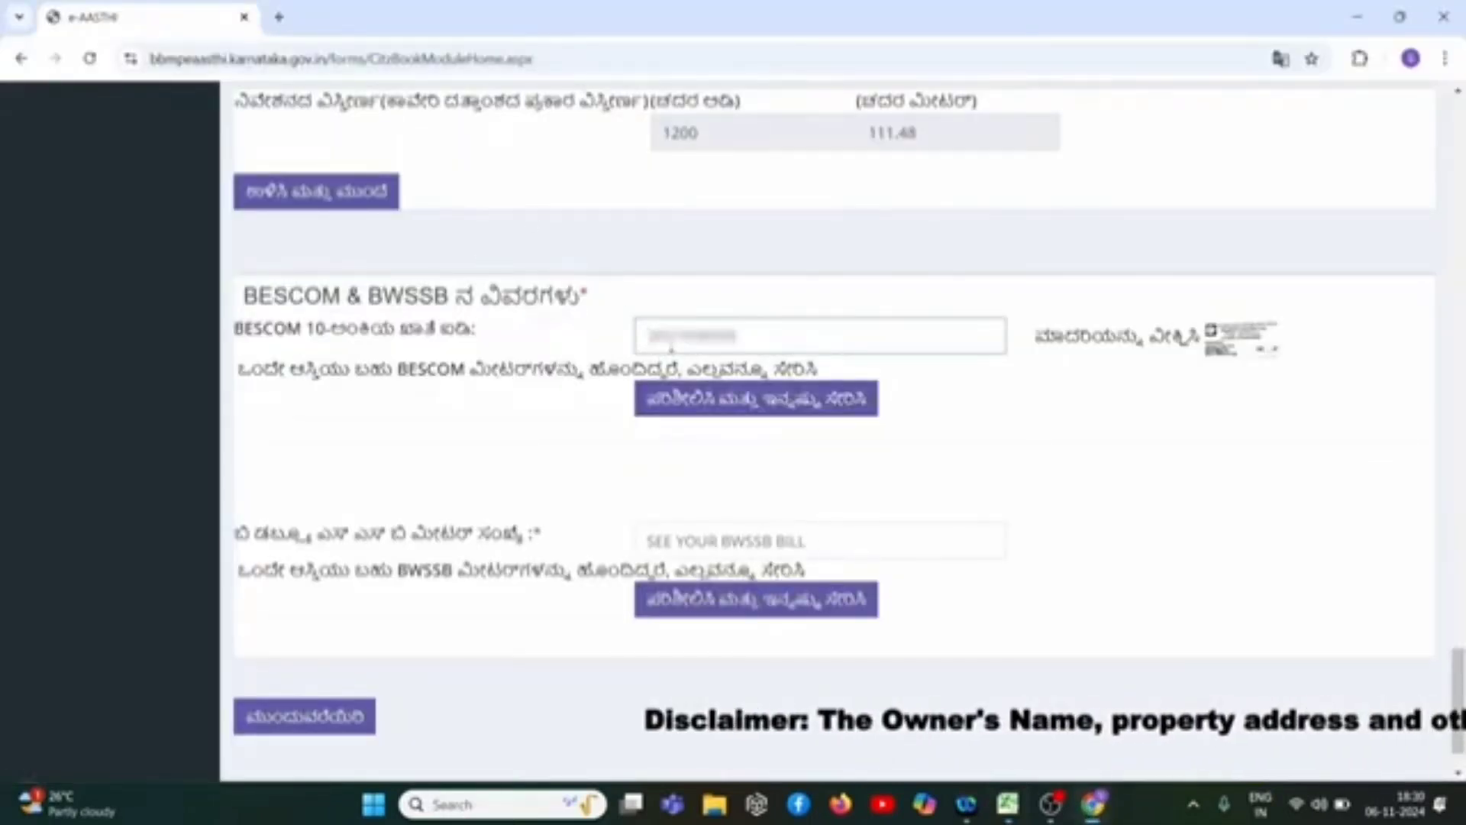
left_click(716, 404)
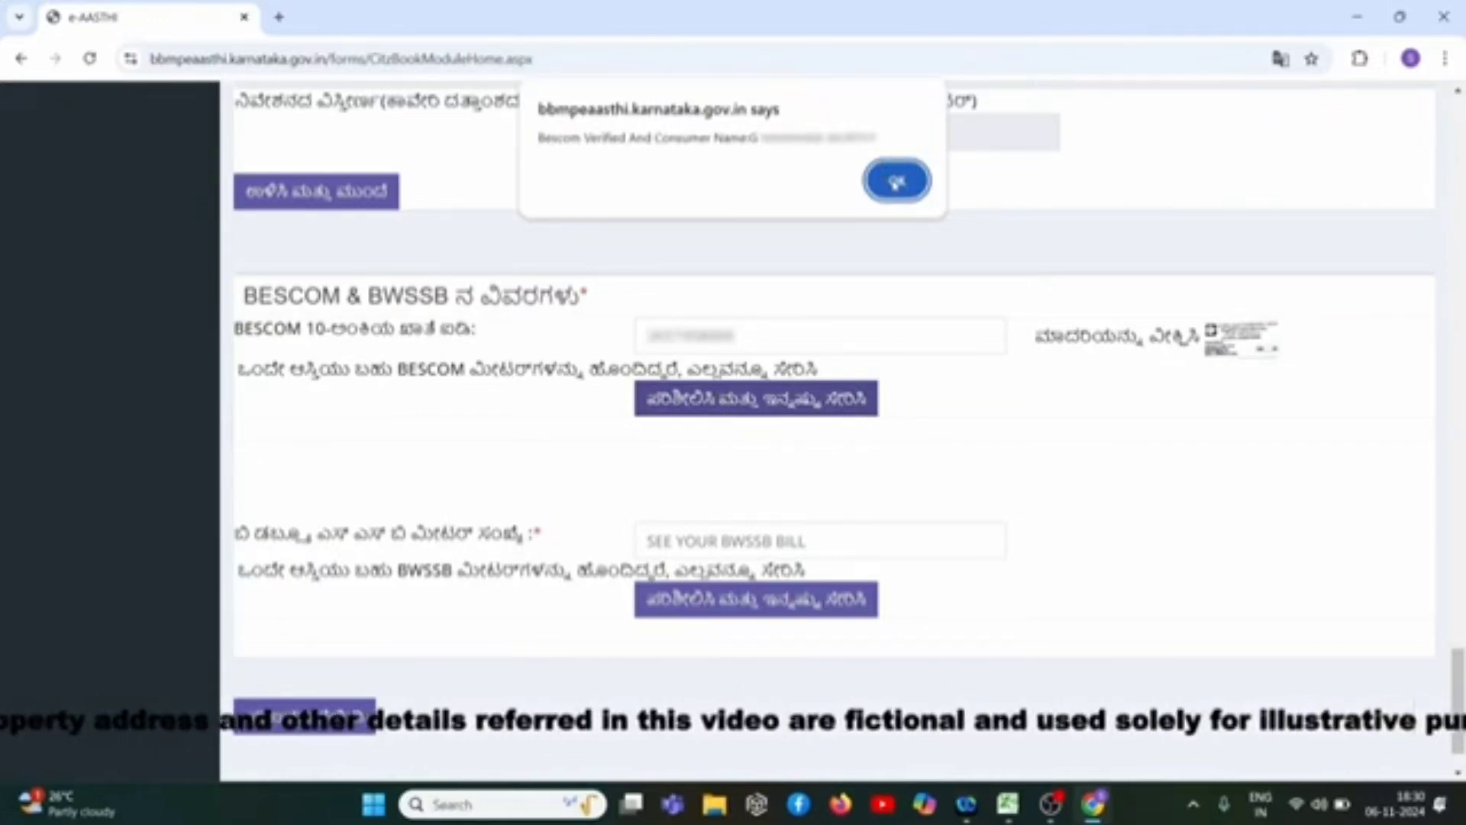
left_click(896, 181)
Leave the BWSSB meter number field and continue to the property classification section
scroll(726, 566, "down", 2)
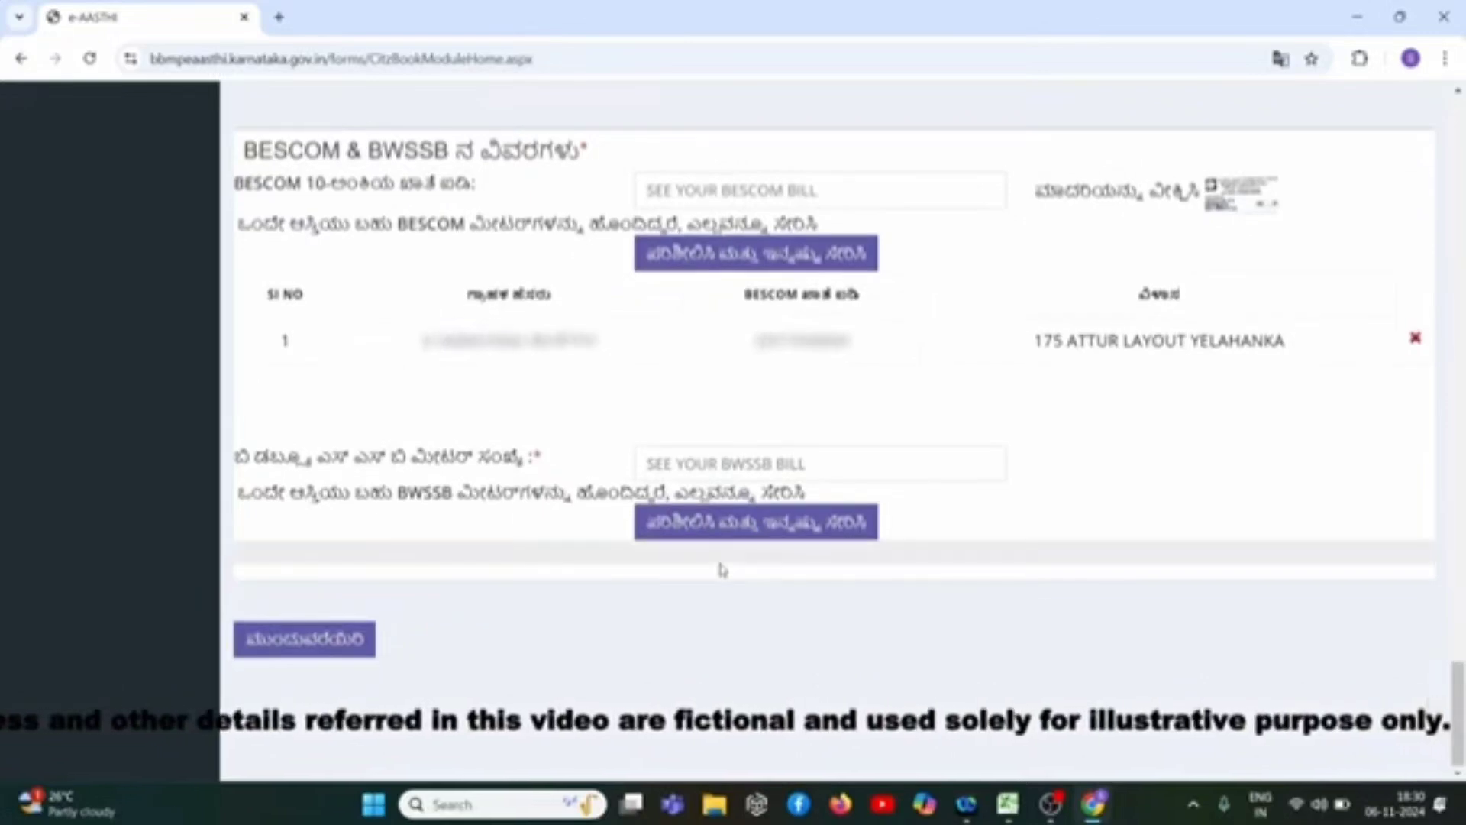
left_click(819, 464)
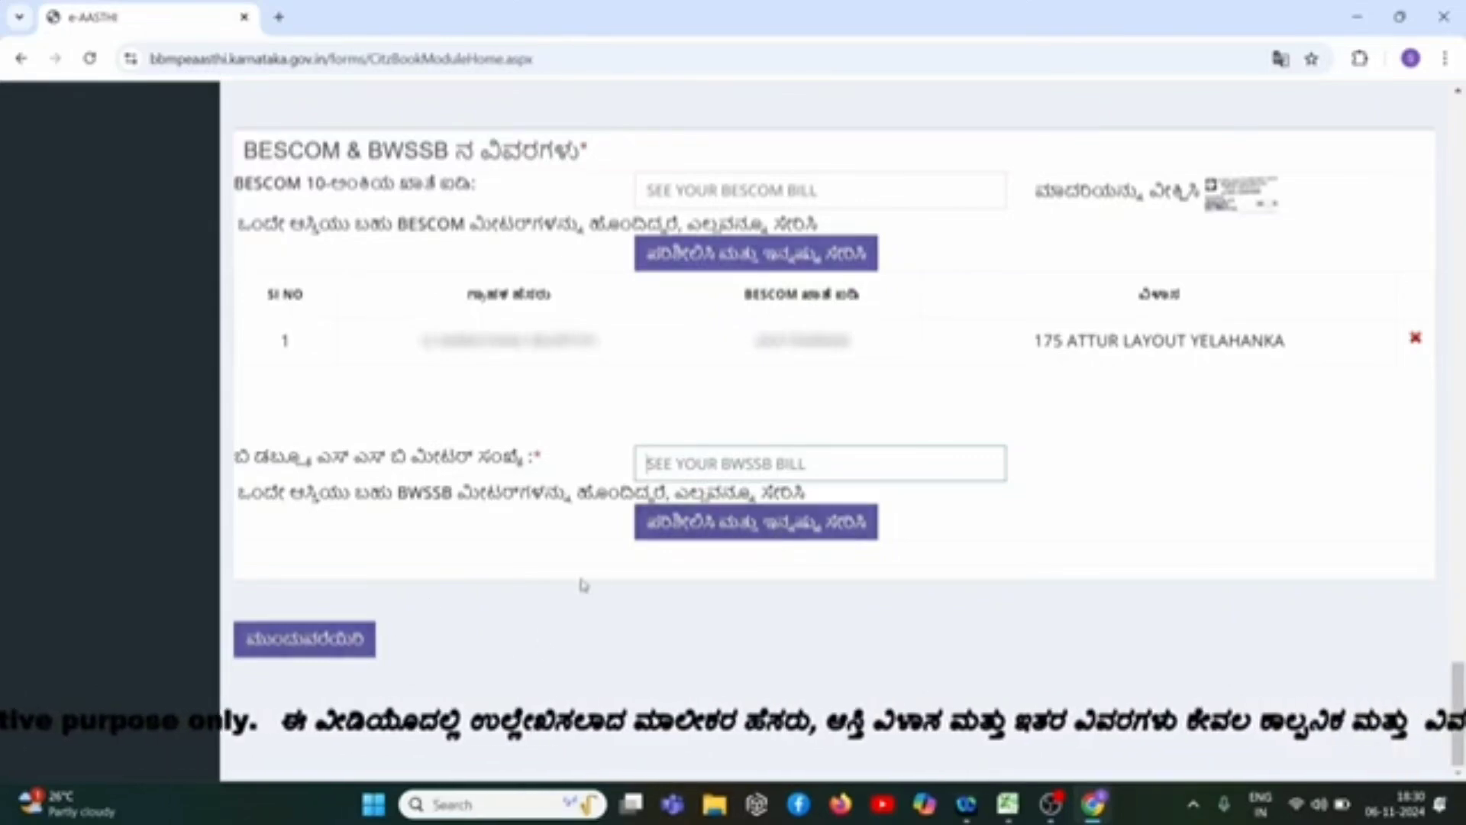
left_click(329, 648)
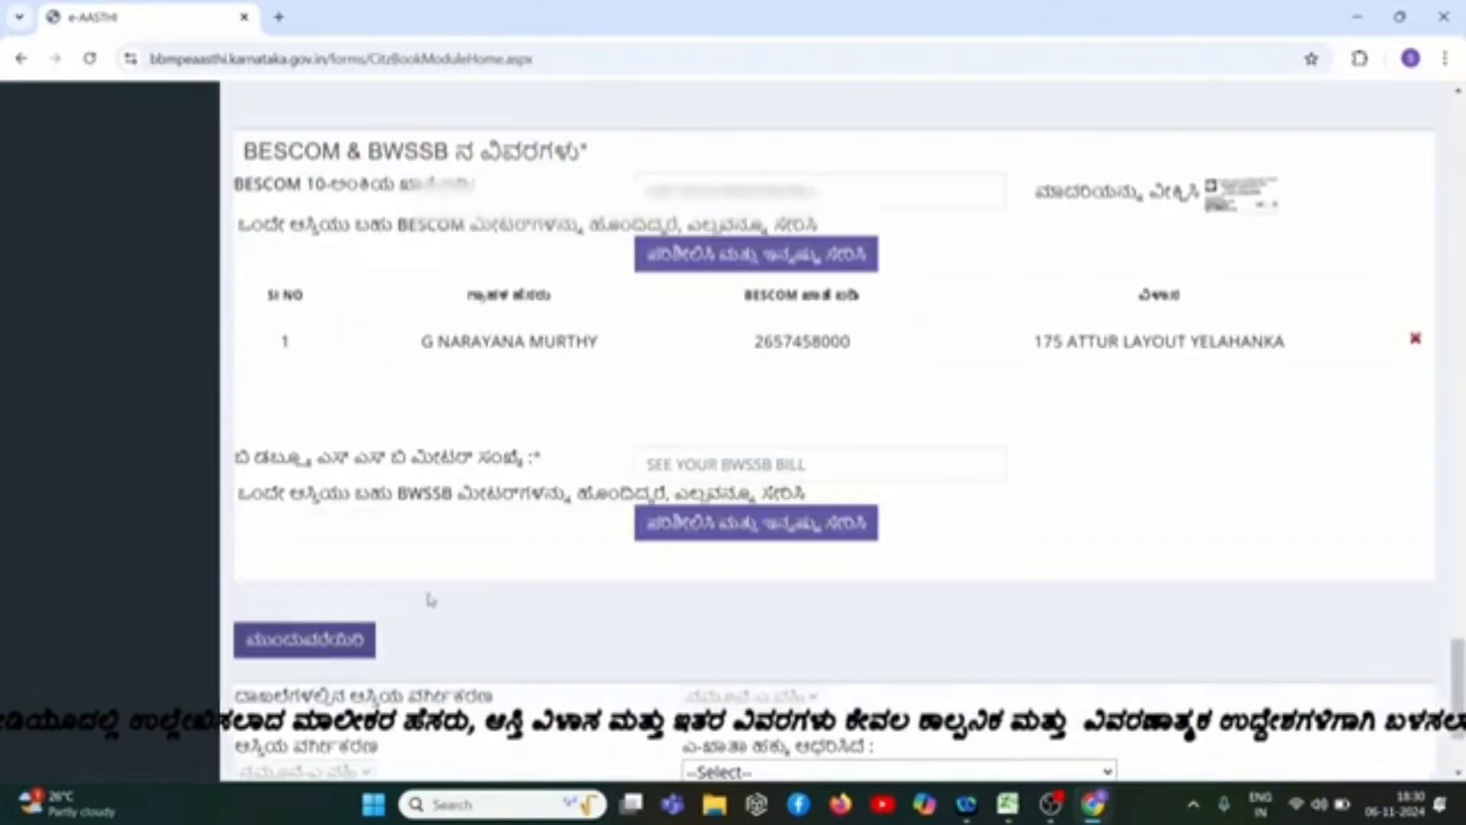
Set the e-Khata basis to 'Converted land with betterment paid' and save the classification
scroll(501, 563, "down", 3)
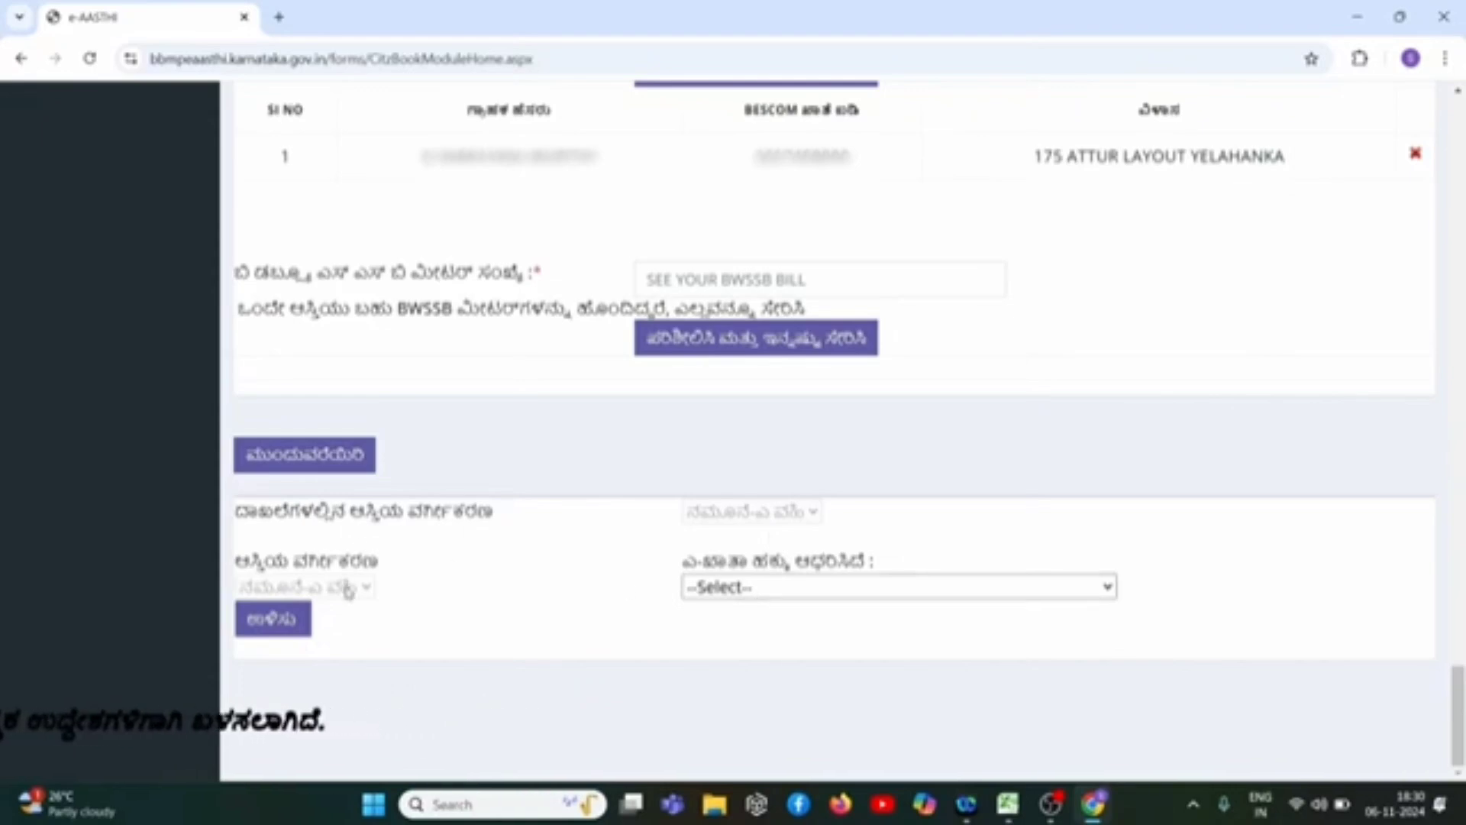
left_click(725, 595)
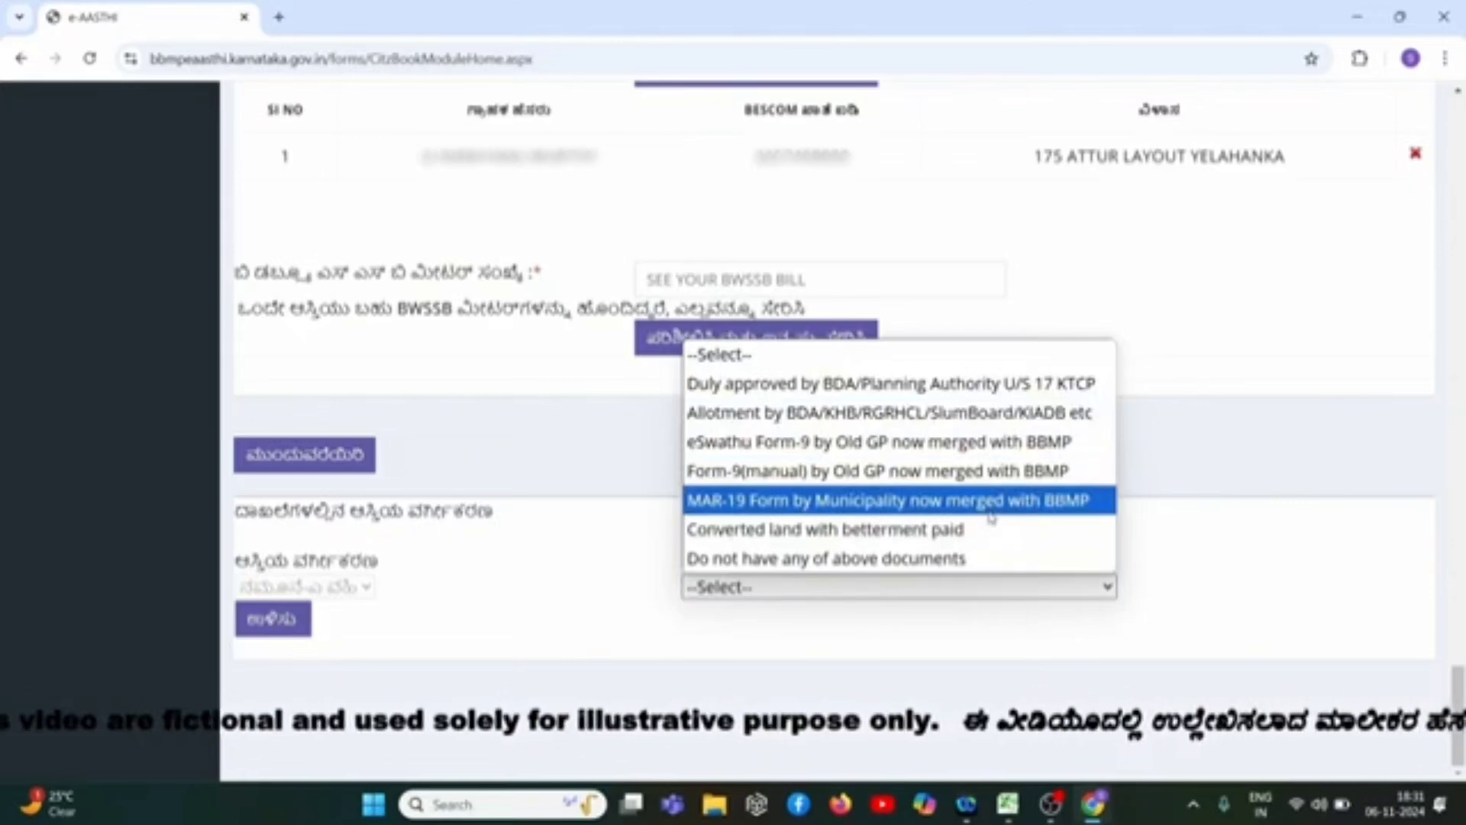
left_click(943, 530)
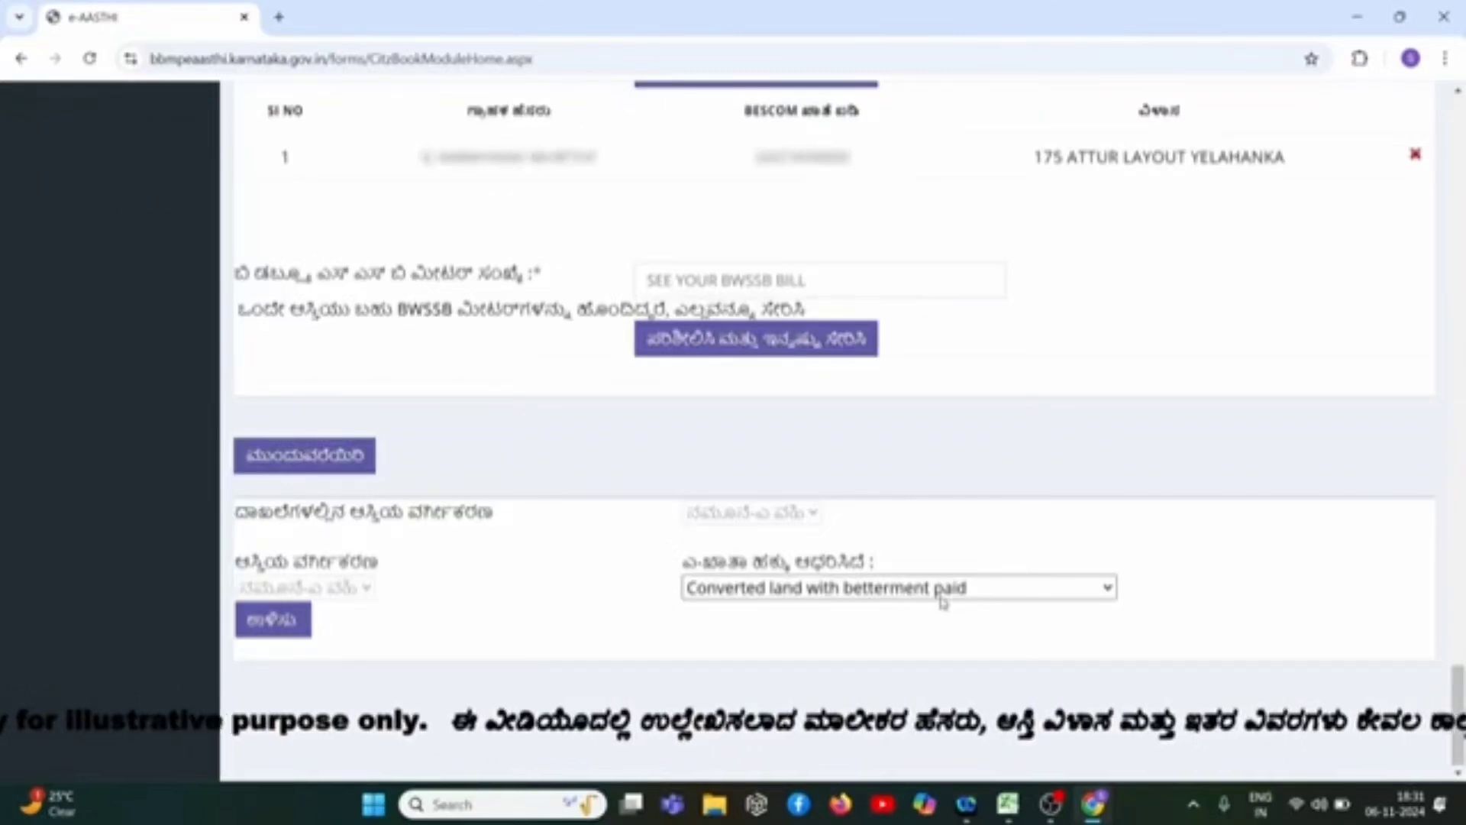
left_click(281, 634)
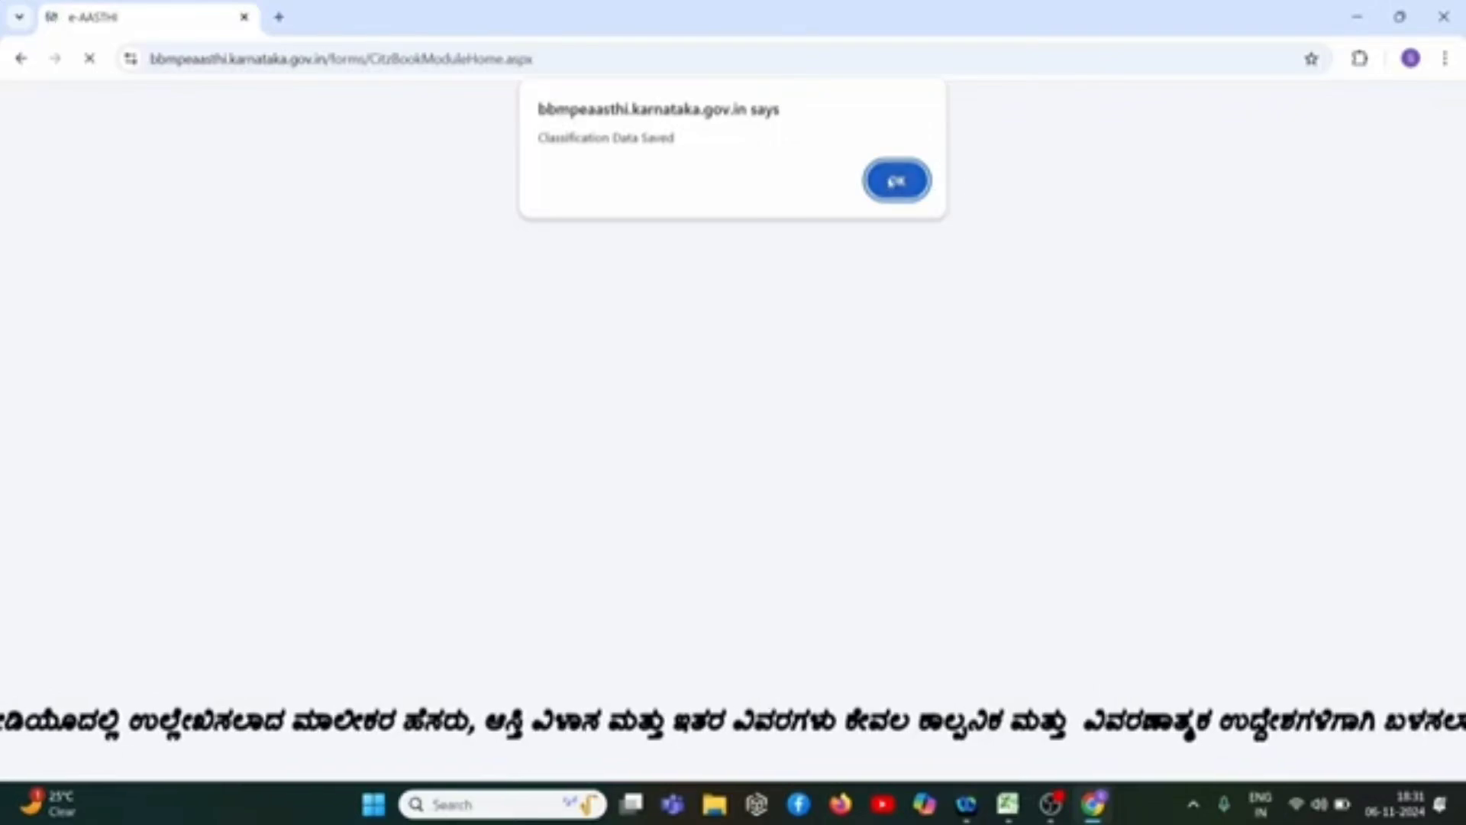
left_click(897, 180)
scroll(933, 599, "down", 3)
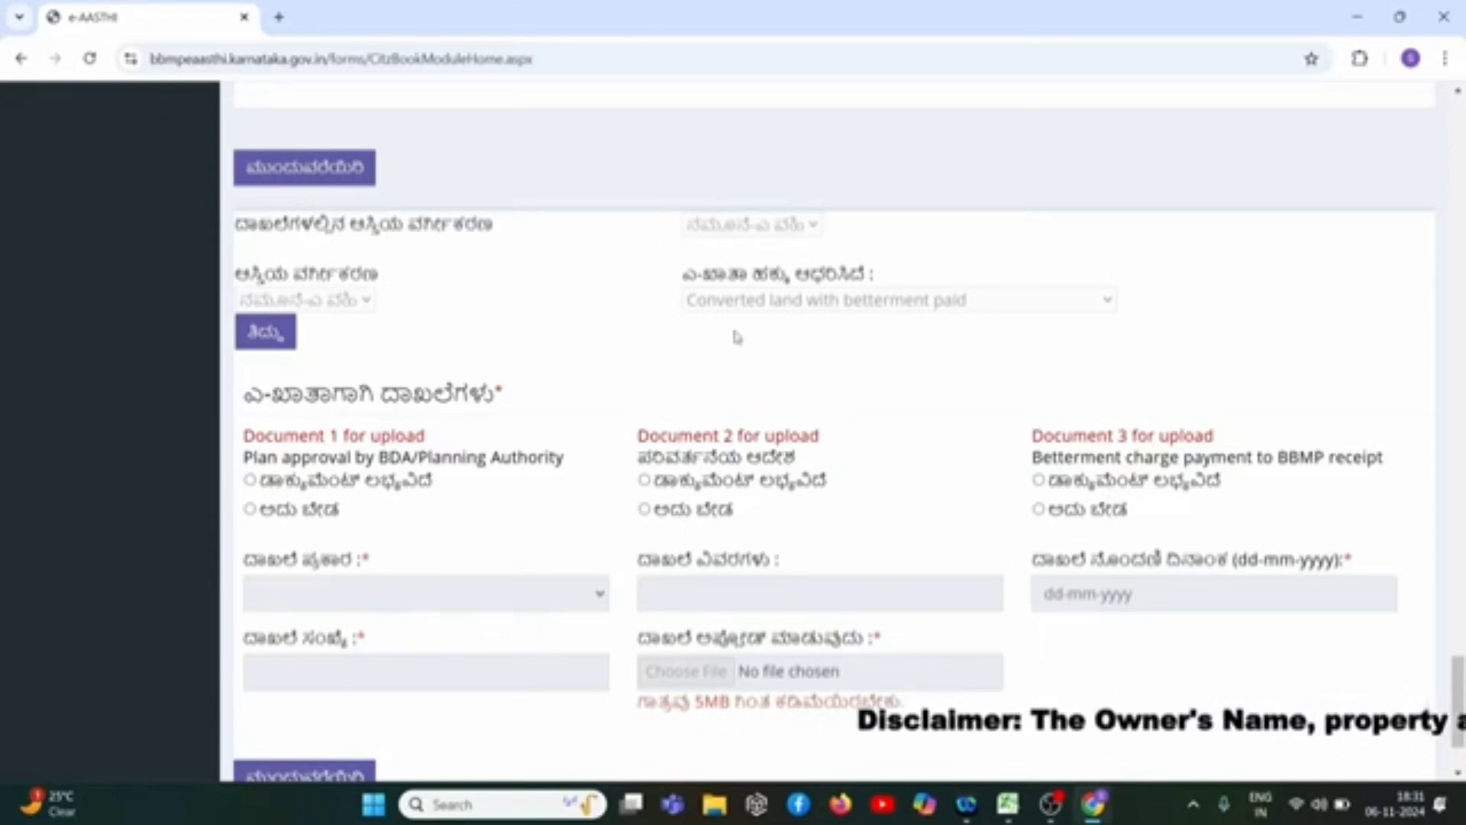
Edit the classification, changing the e-Khata basis to 'Do not have any of above documents', and save
left_click(249, 336)
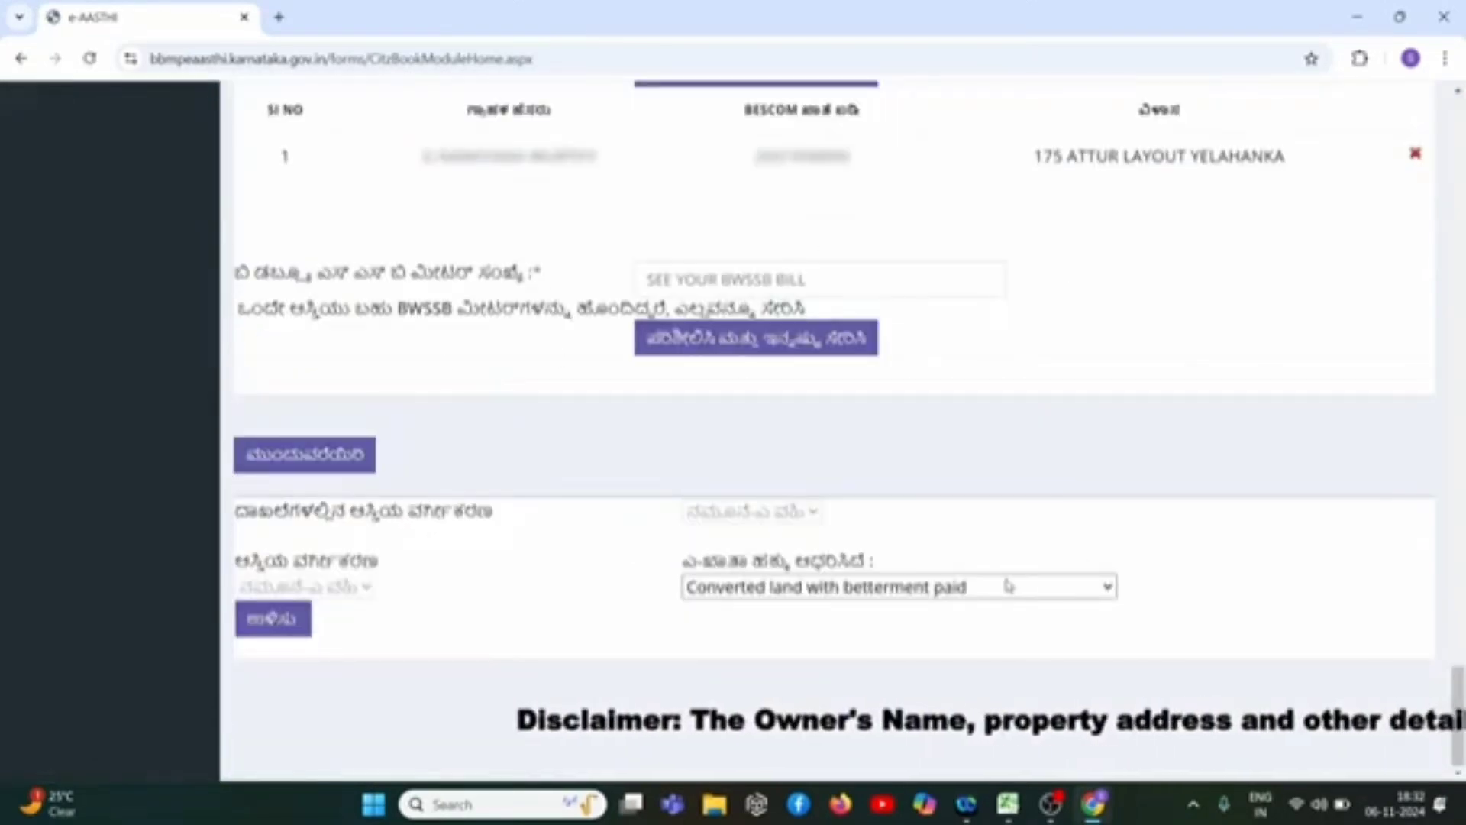
left_click(1009, 585)
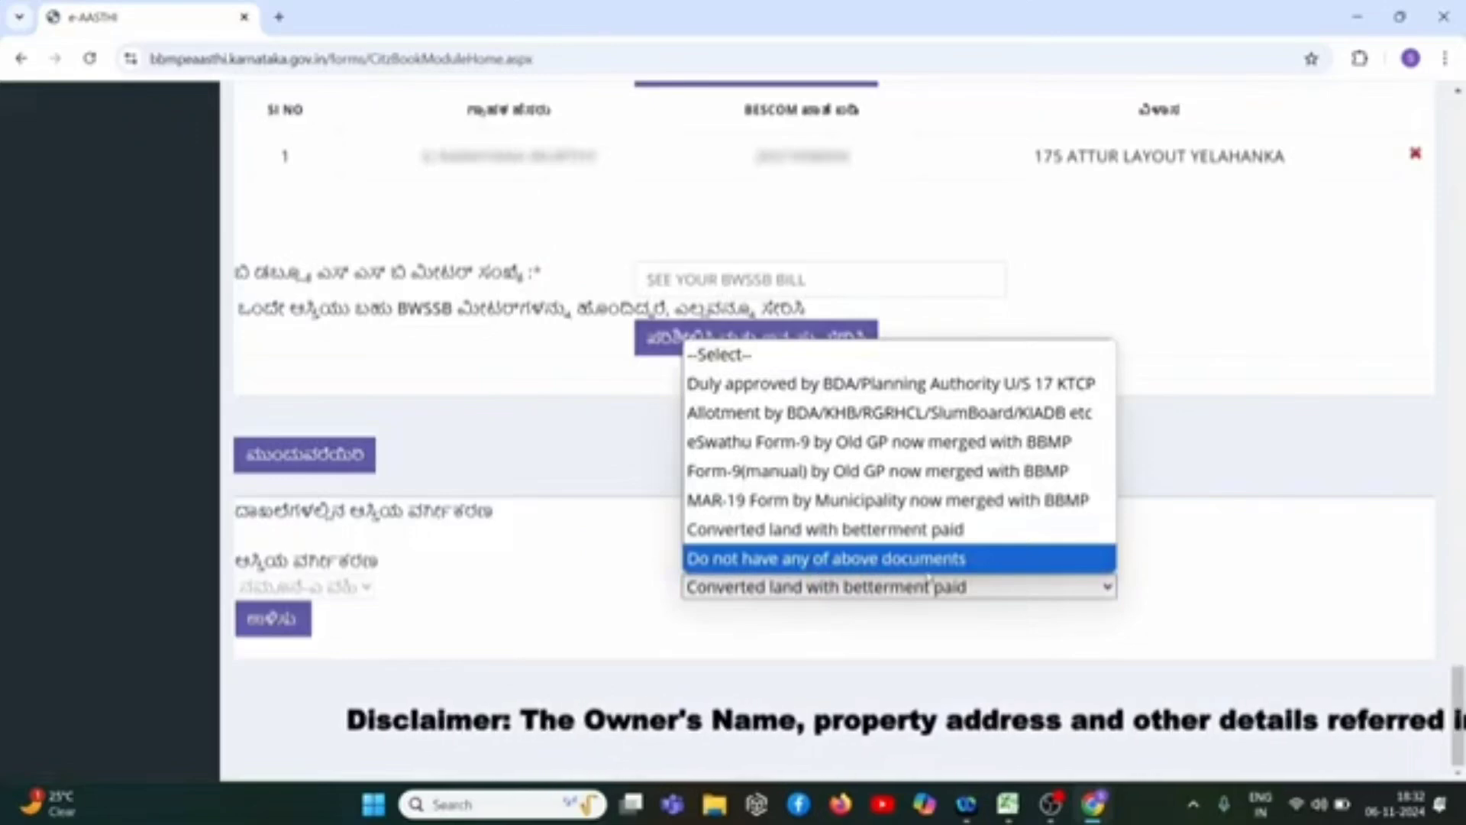
left_click(983, 563)
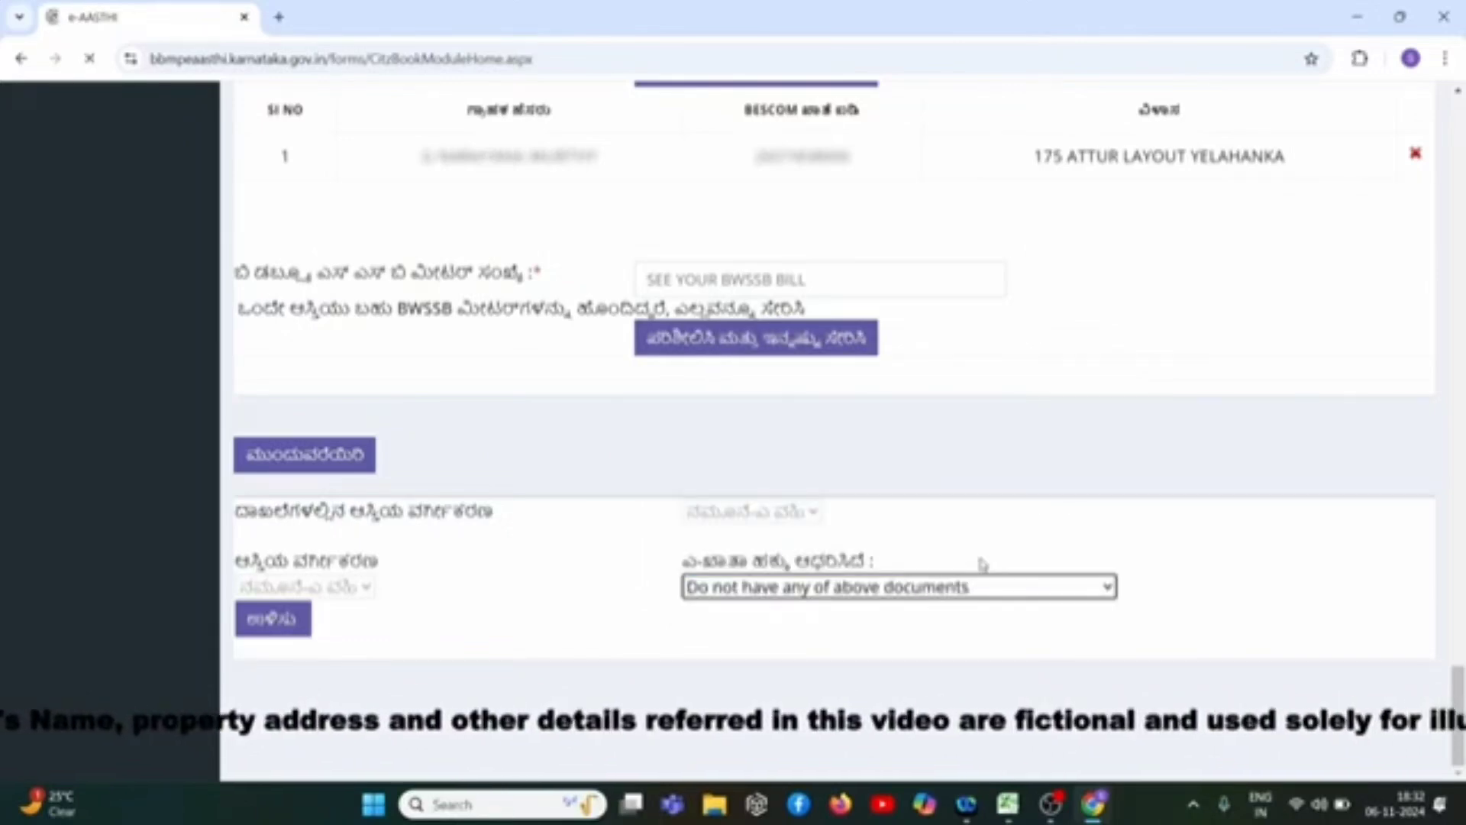
left_click(280, 621)
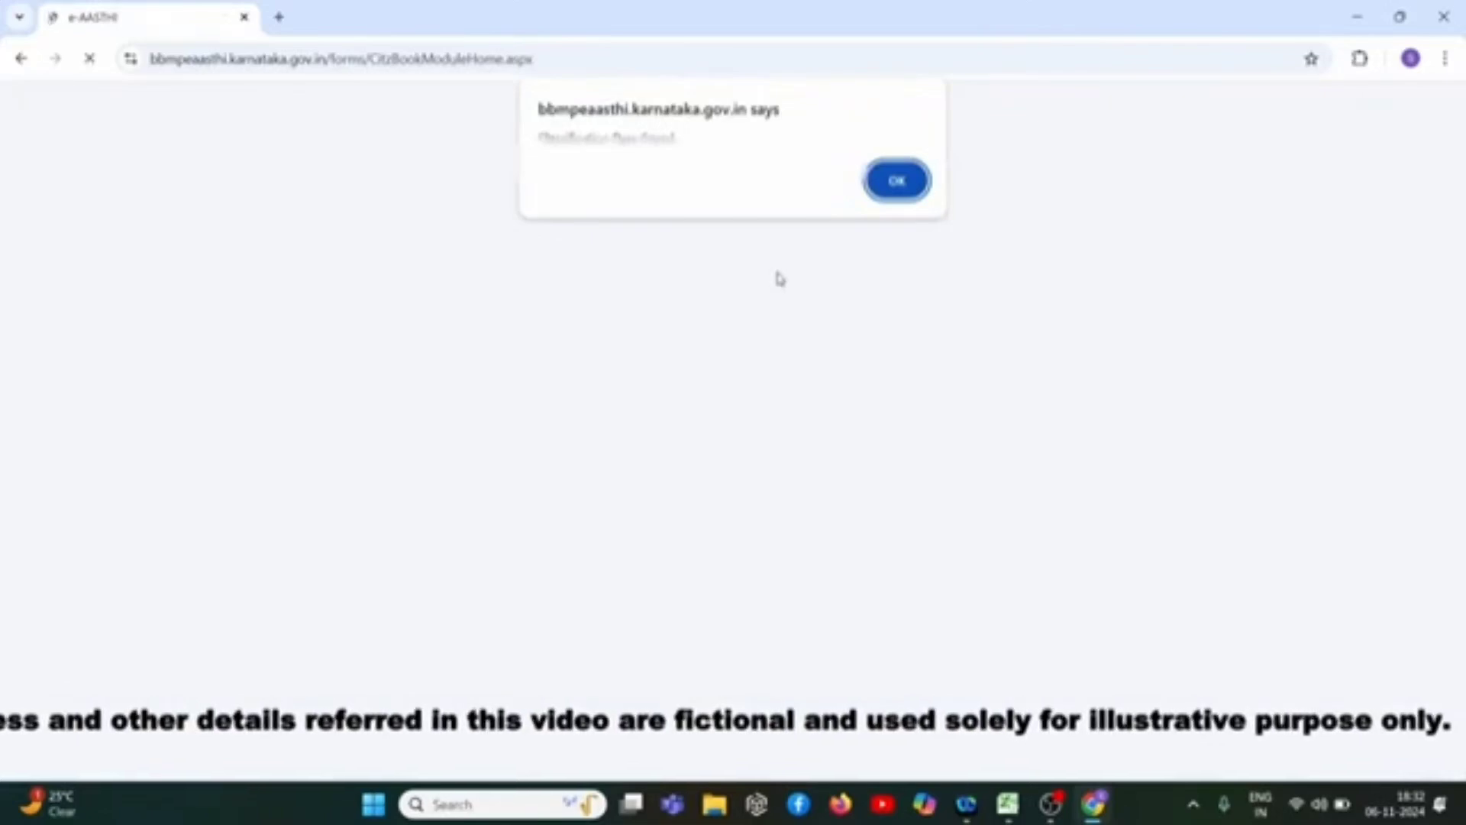
left_click(899, 184)
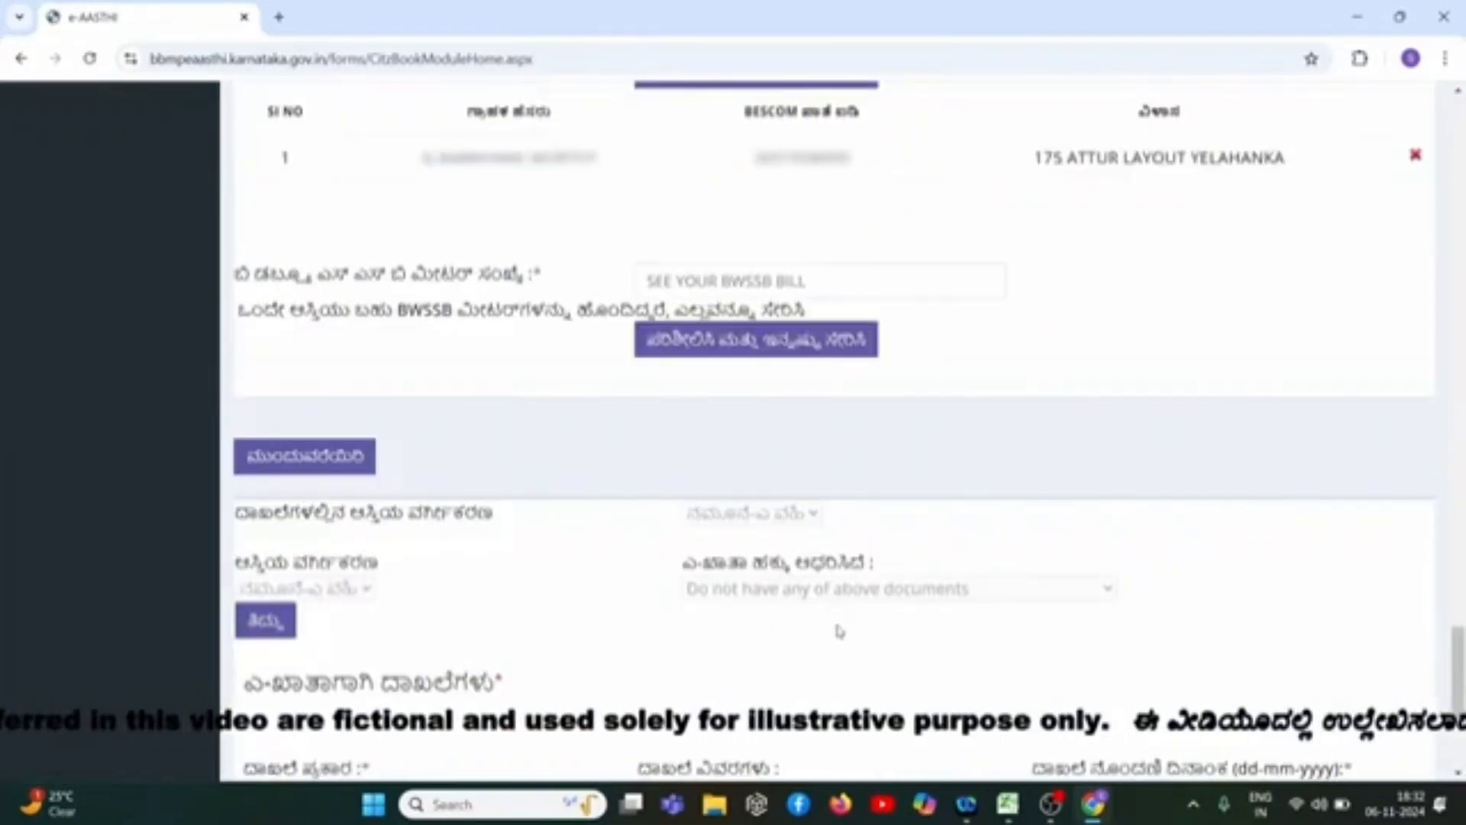
Continue past the e-Khata document upload section down to the owner name-match tables
scroll(840, 629, "down", 3)
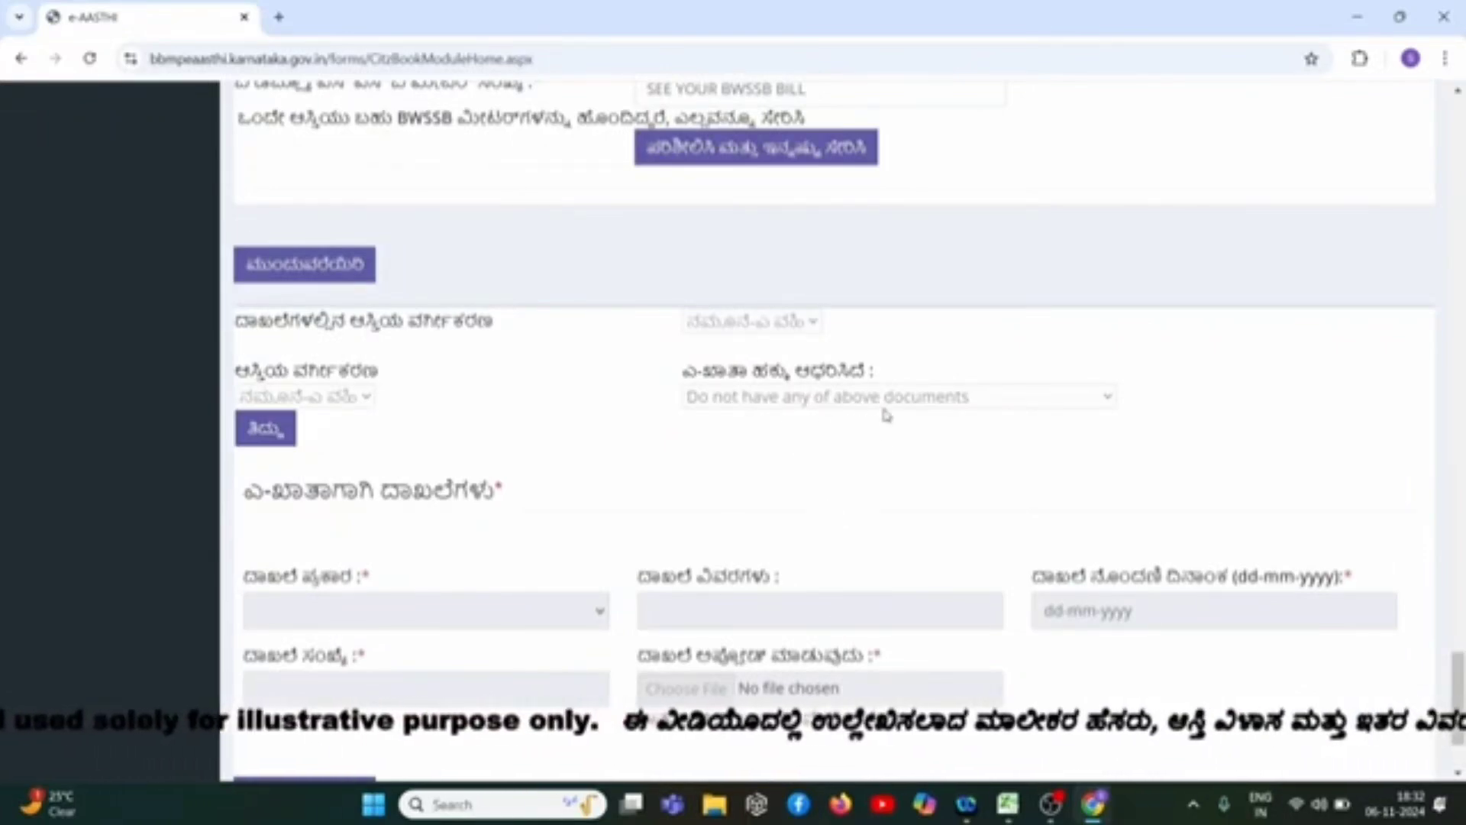
scroll(870, 535, "down", 1)
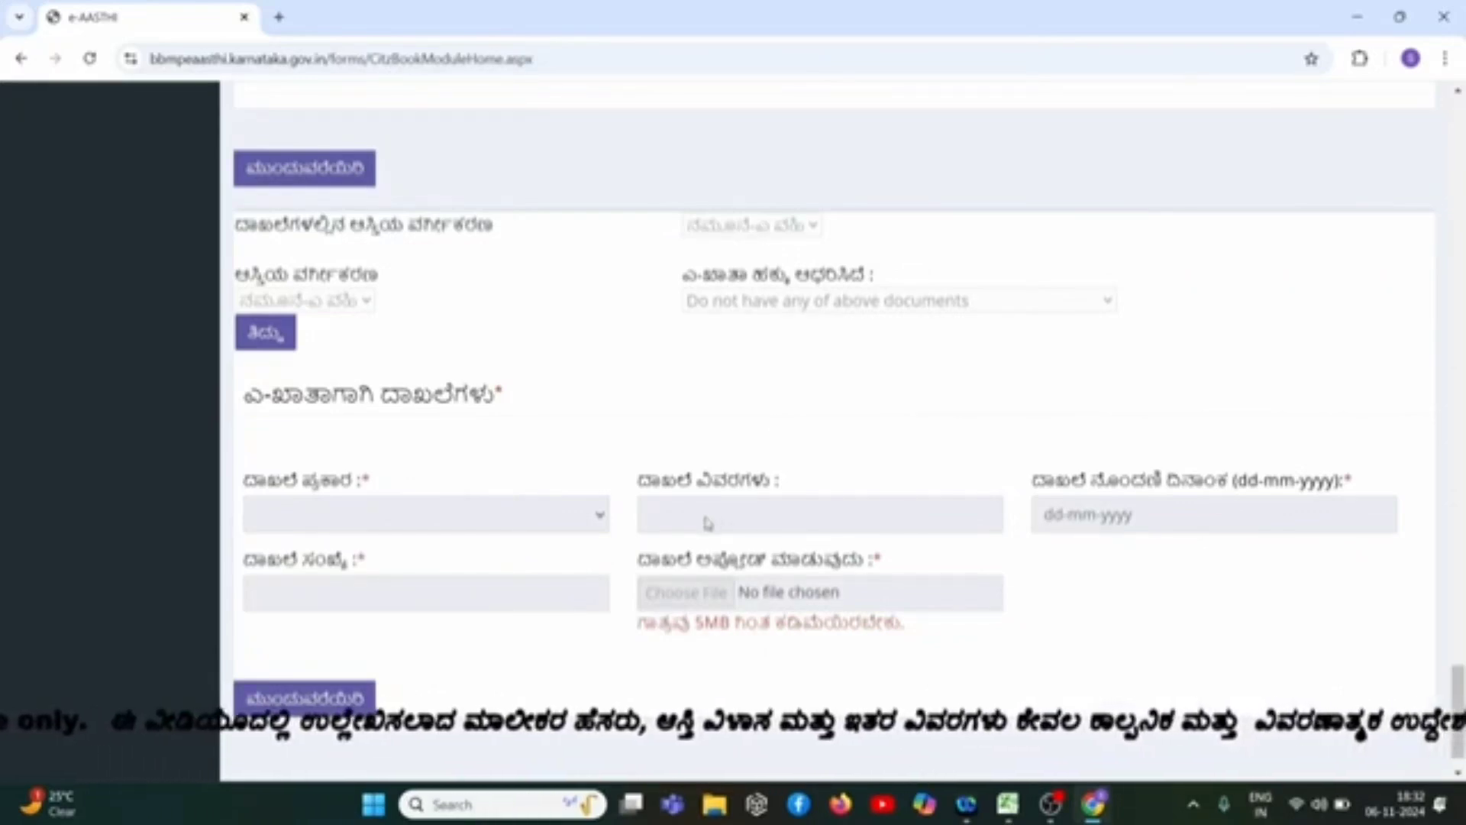
left_click(336, 699)
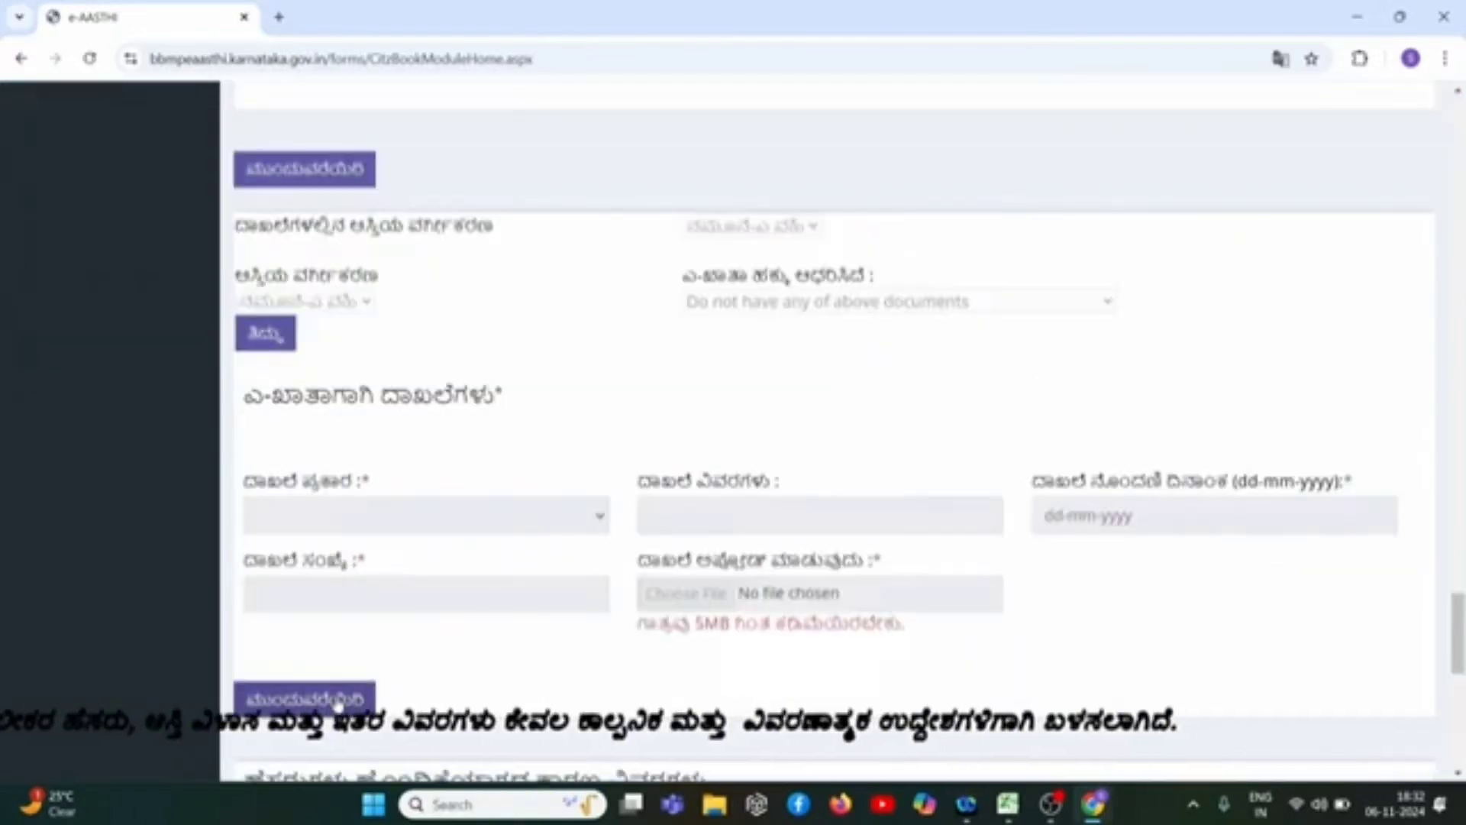
scroll(489, 622, "down", 10)
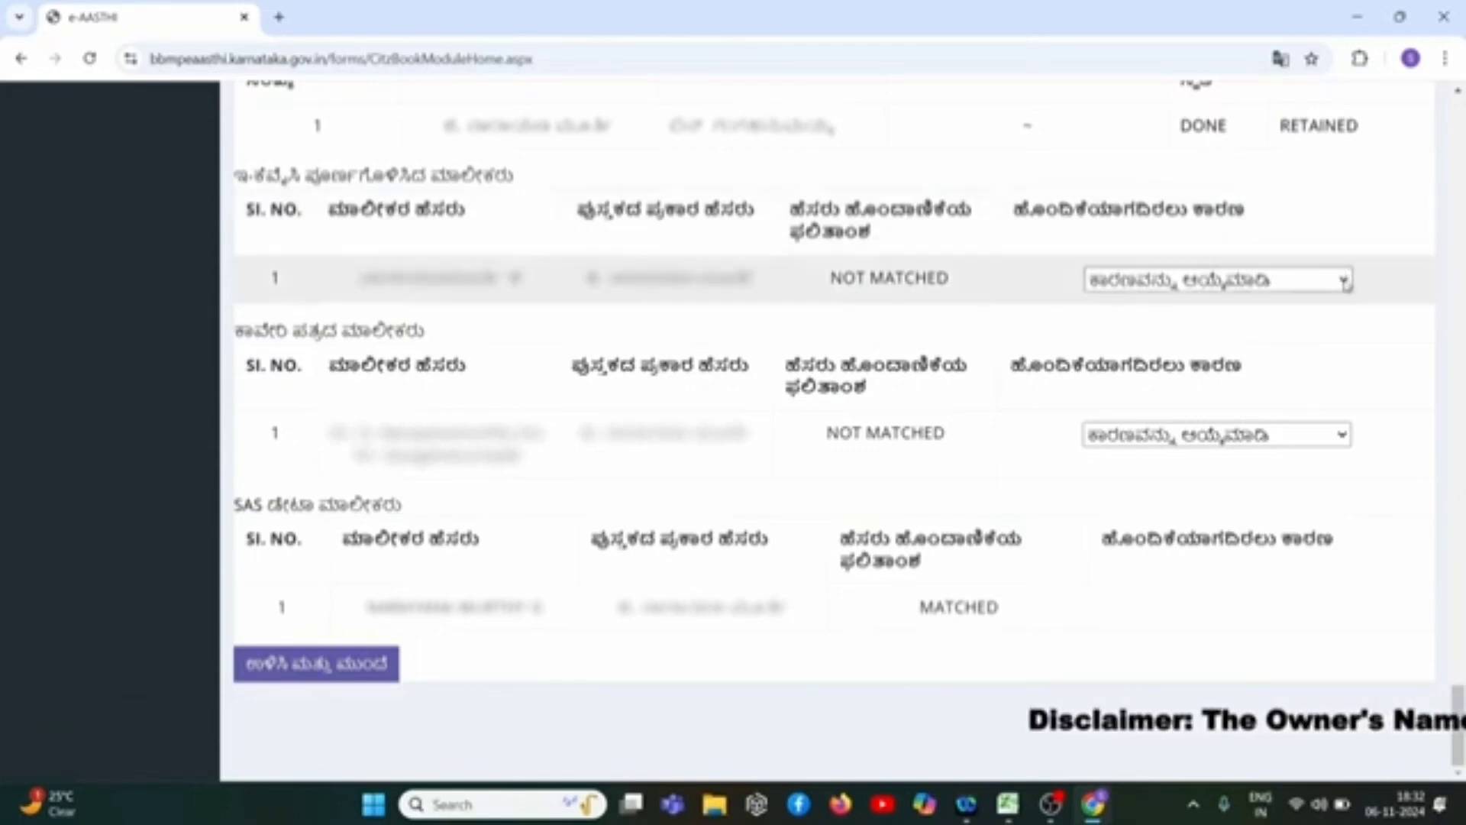
Give both NOT MATCHED owners the fourth mismatch reason and save the owner details
left_click(1344, 281)
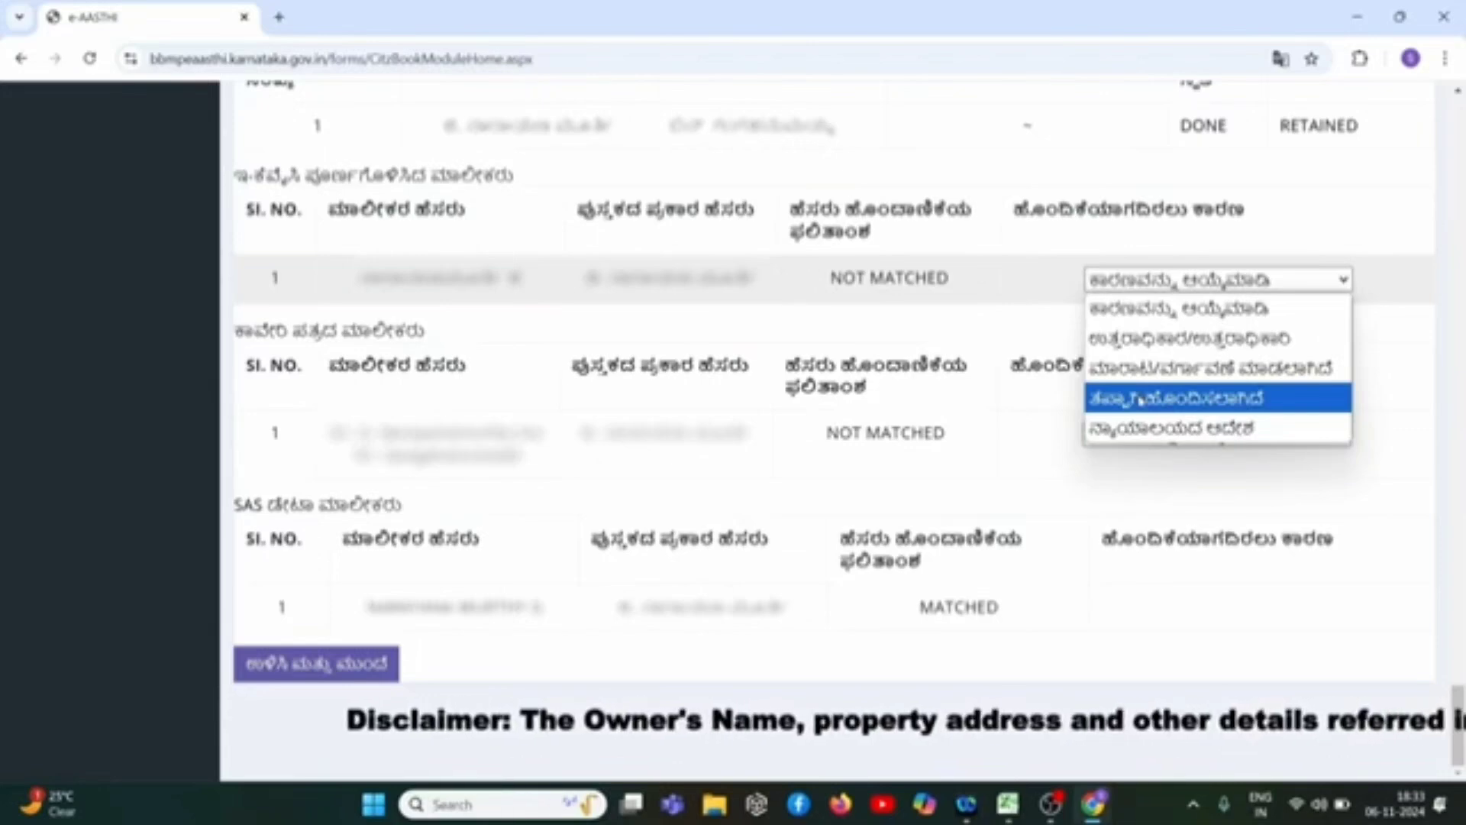
left_click(1232, 407)
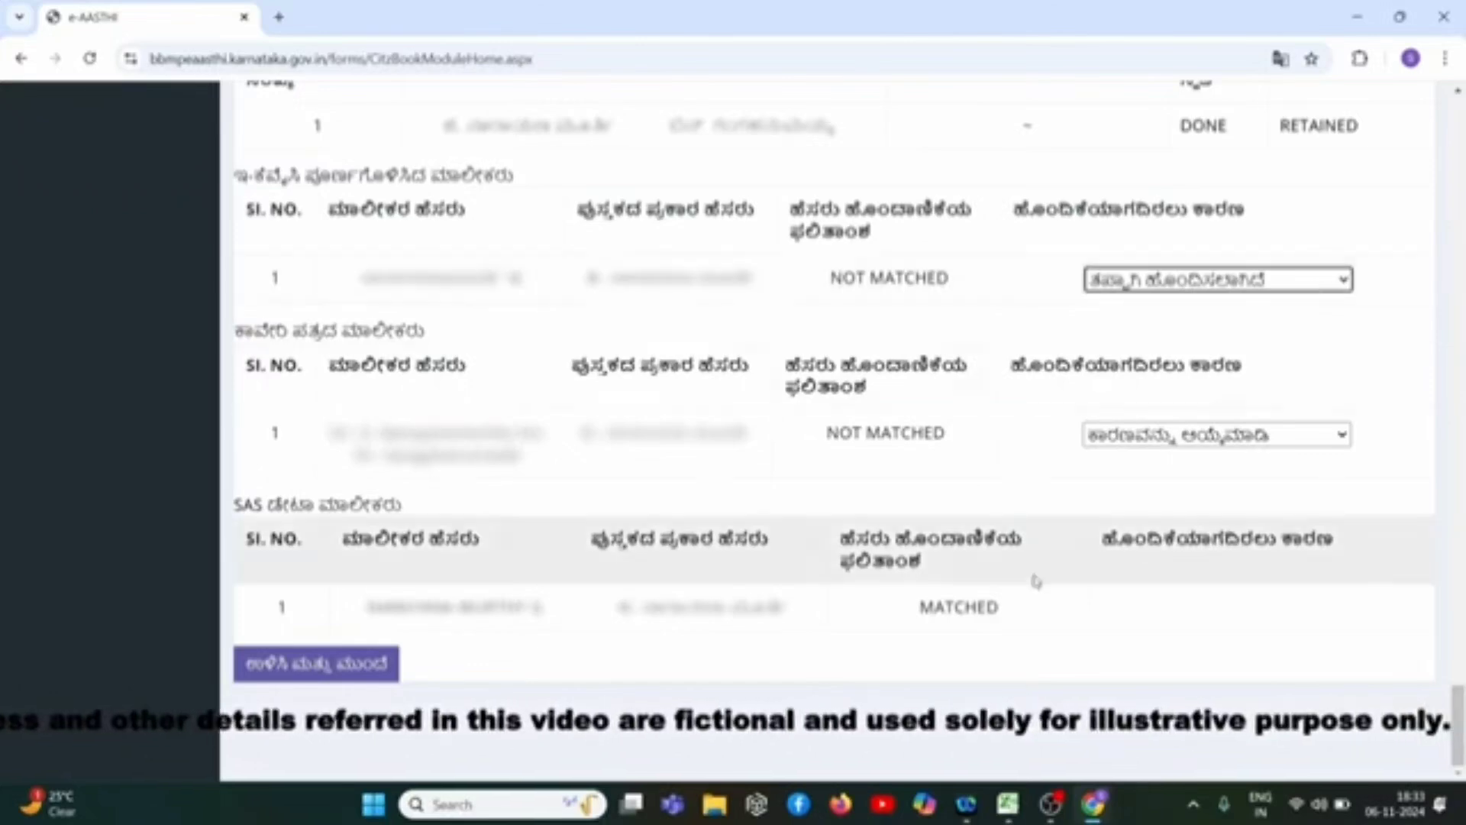
left_click(1298, 435)
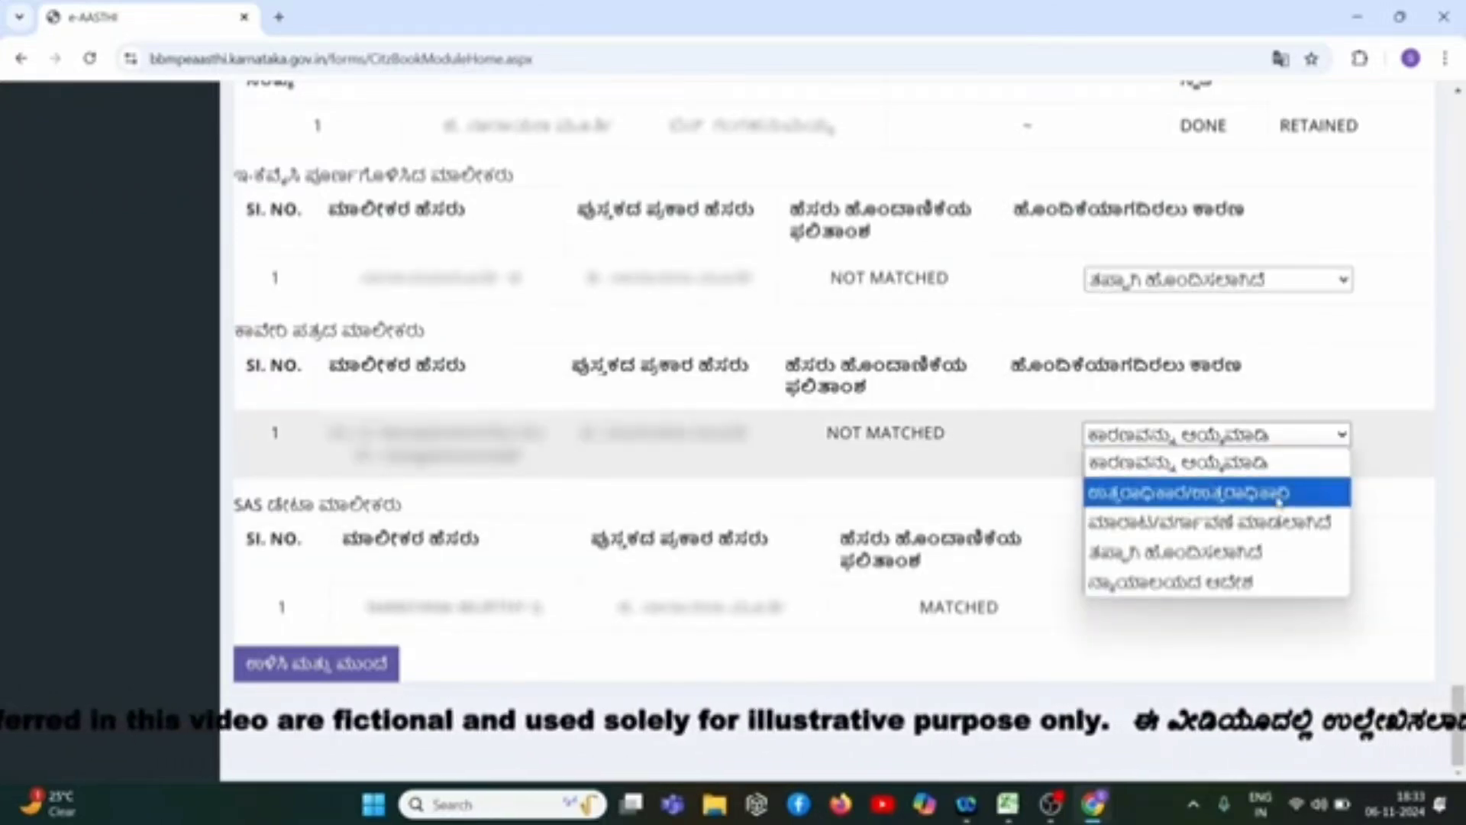
left_click(1282, 566)
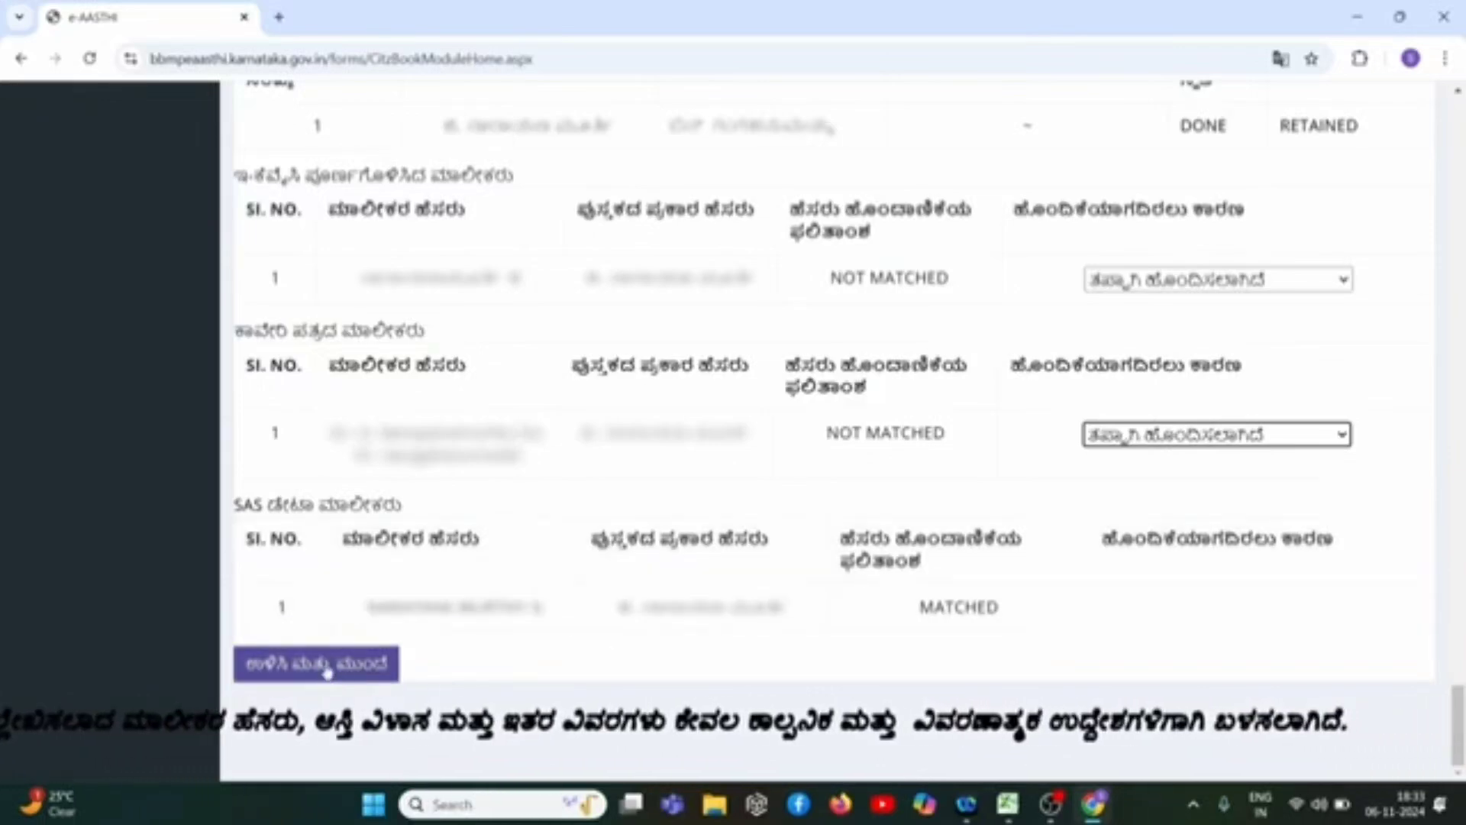
left_click(327, 669)
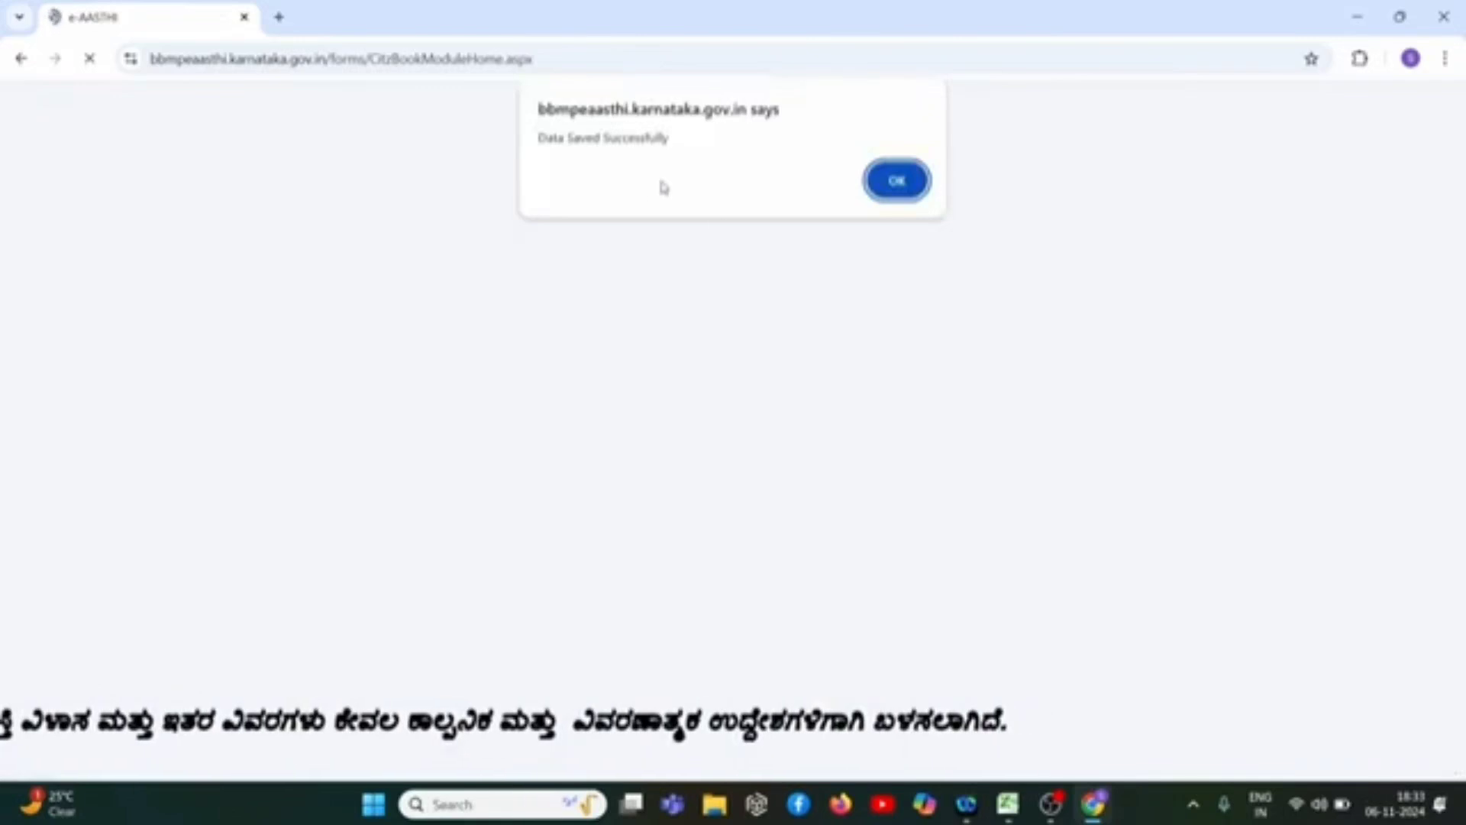
left_click(927, 187)
scroll(916, 481, "down", 4)
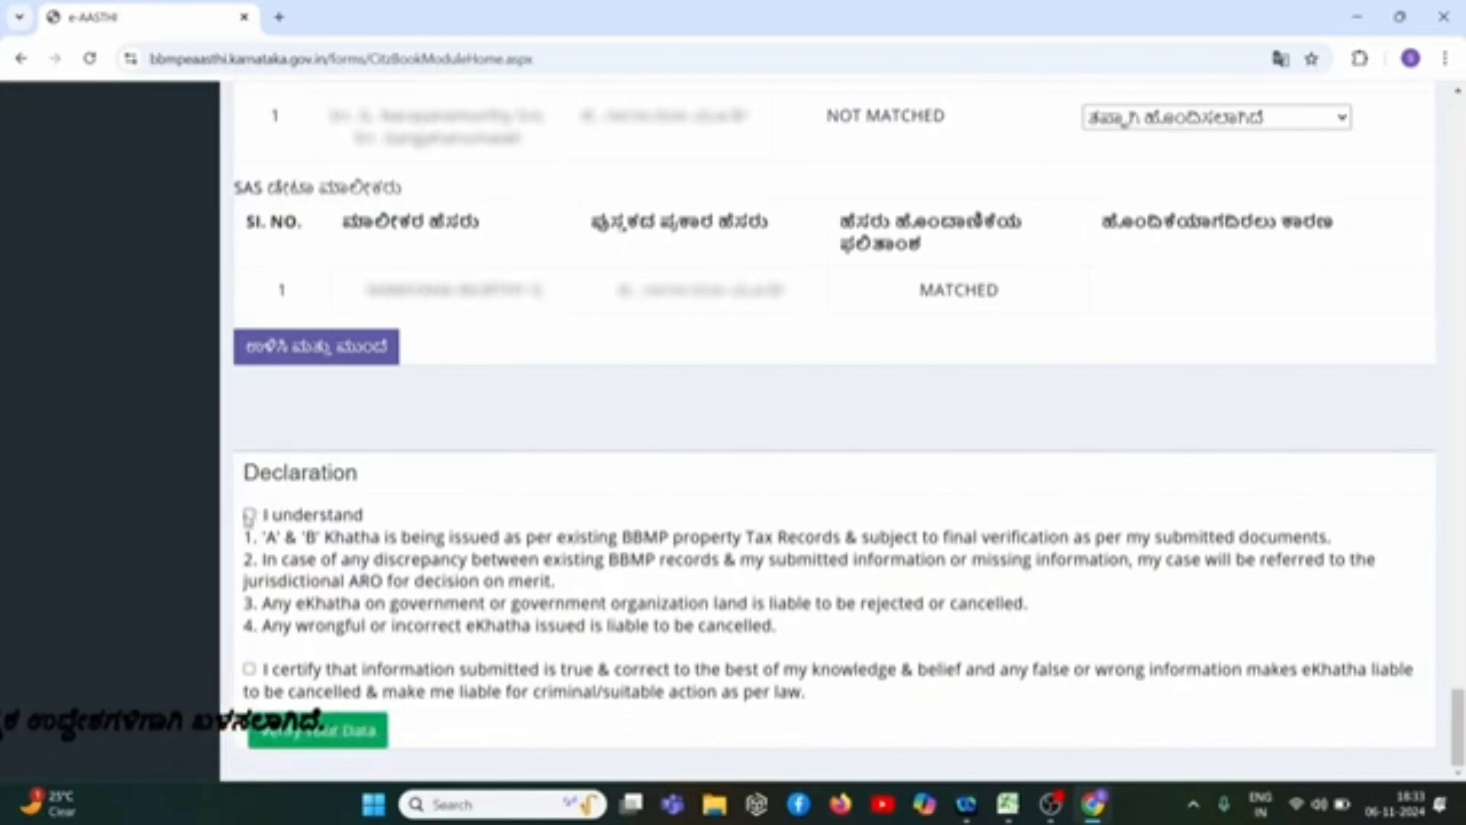
Tick the 'I understand' declaration and run Verify Your Data on the application
left_click(249, 514)
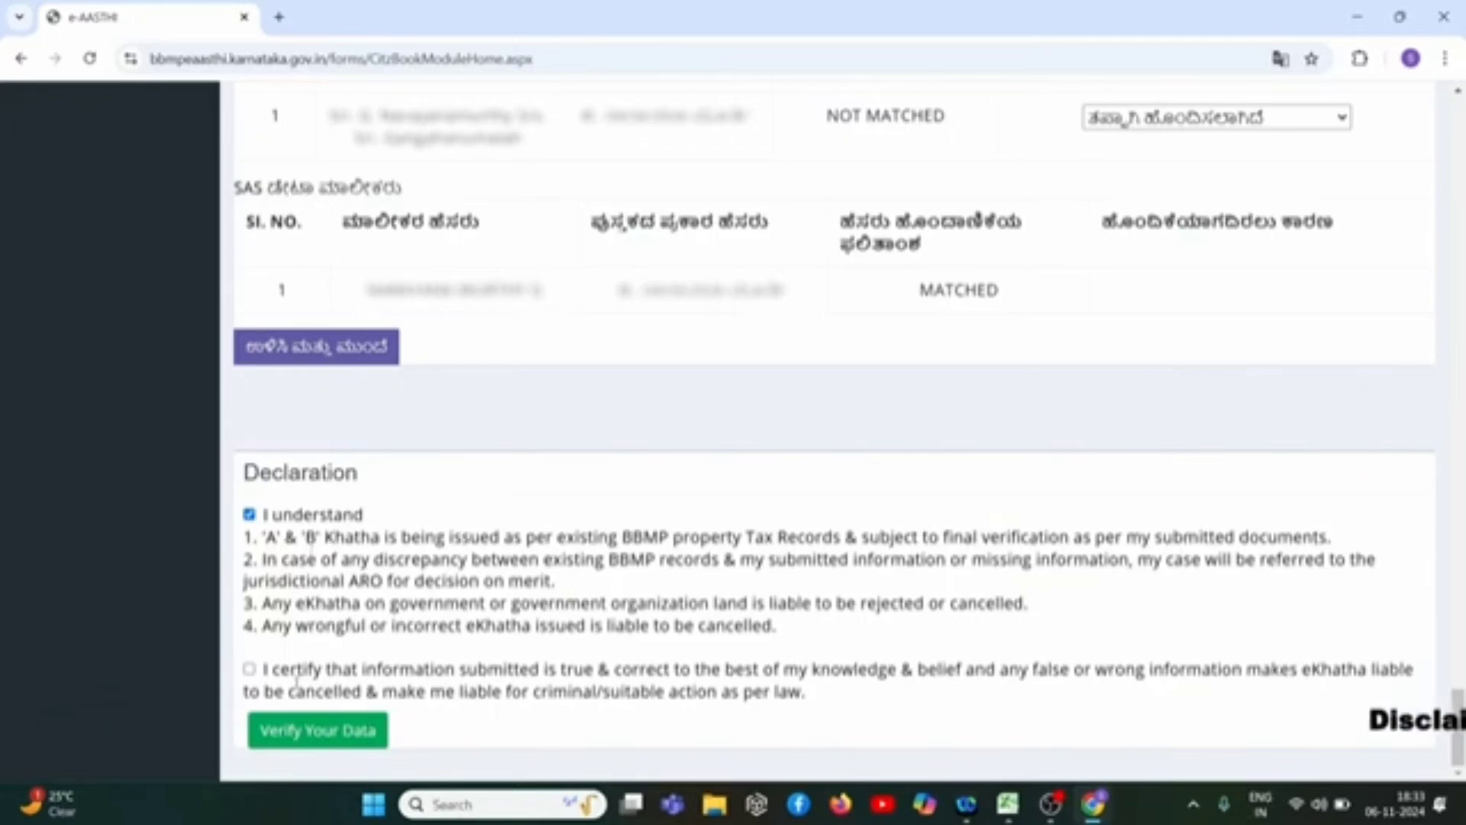
left_click(322, 734)
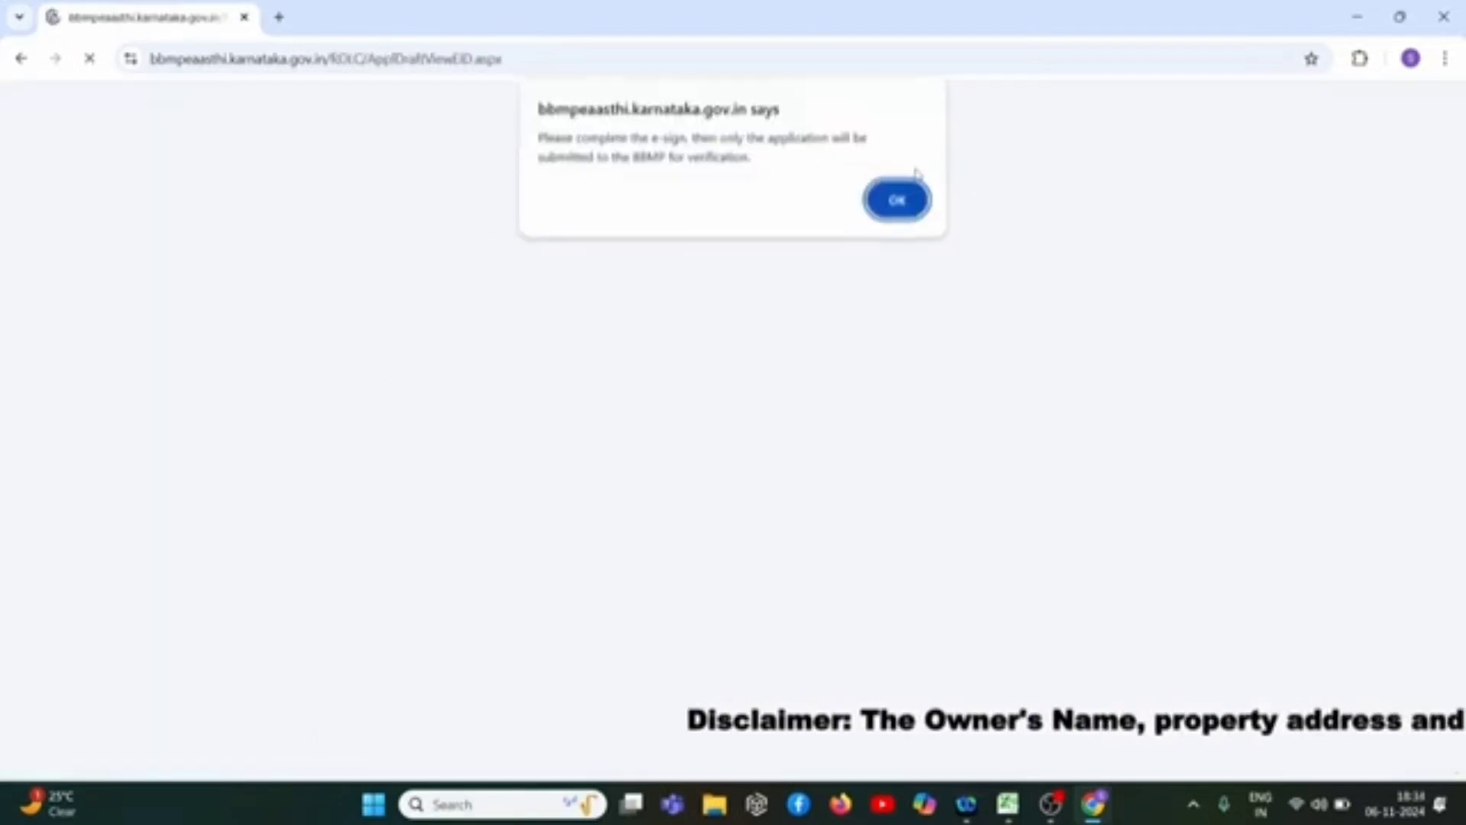
Review all four pages of the draft acknowledgment PDF, then choose E-Sign & Submit
left_click(891, 203)
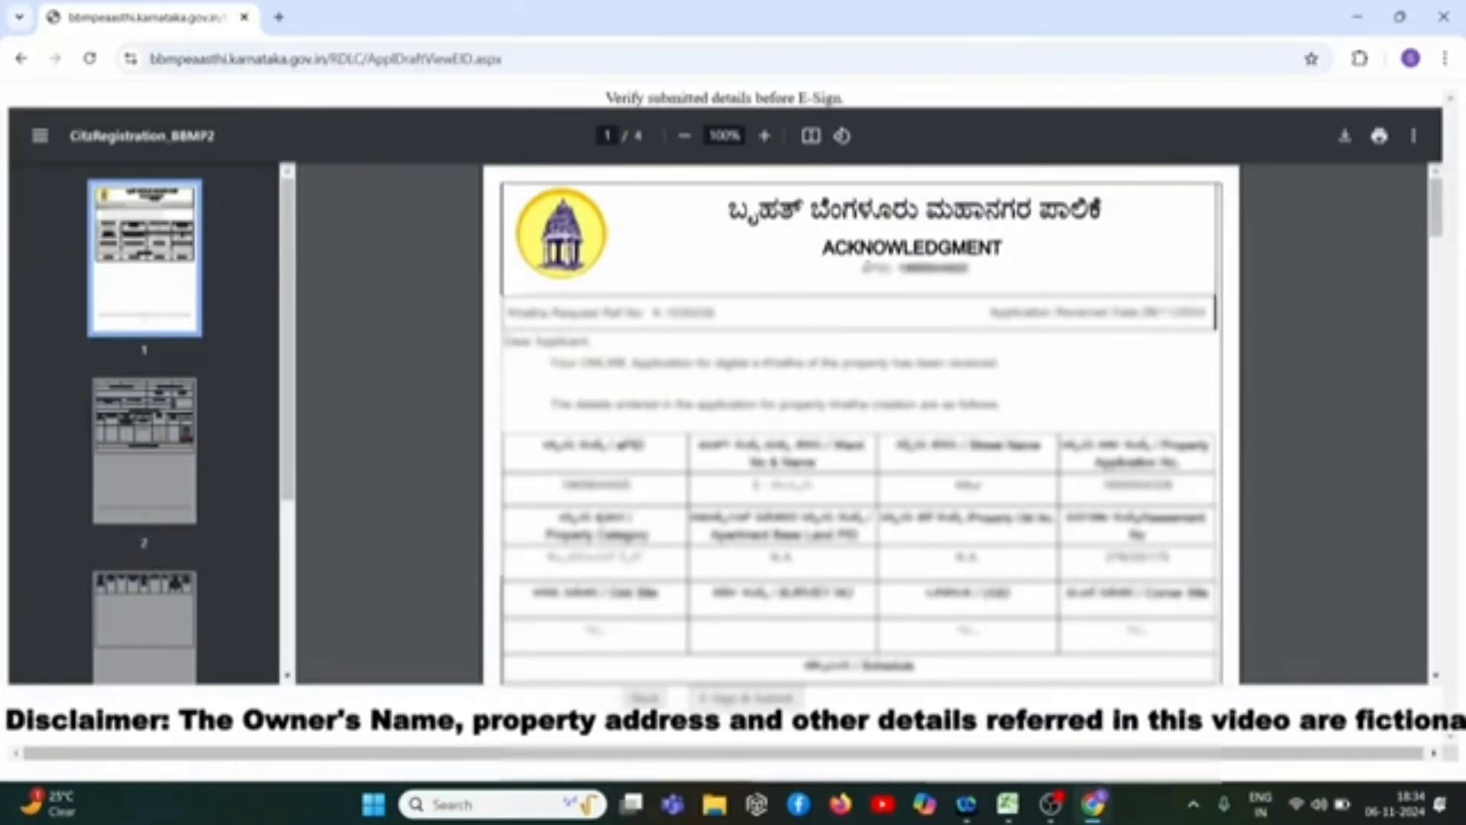
scroll(952, 396, "down", 3)
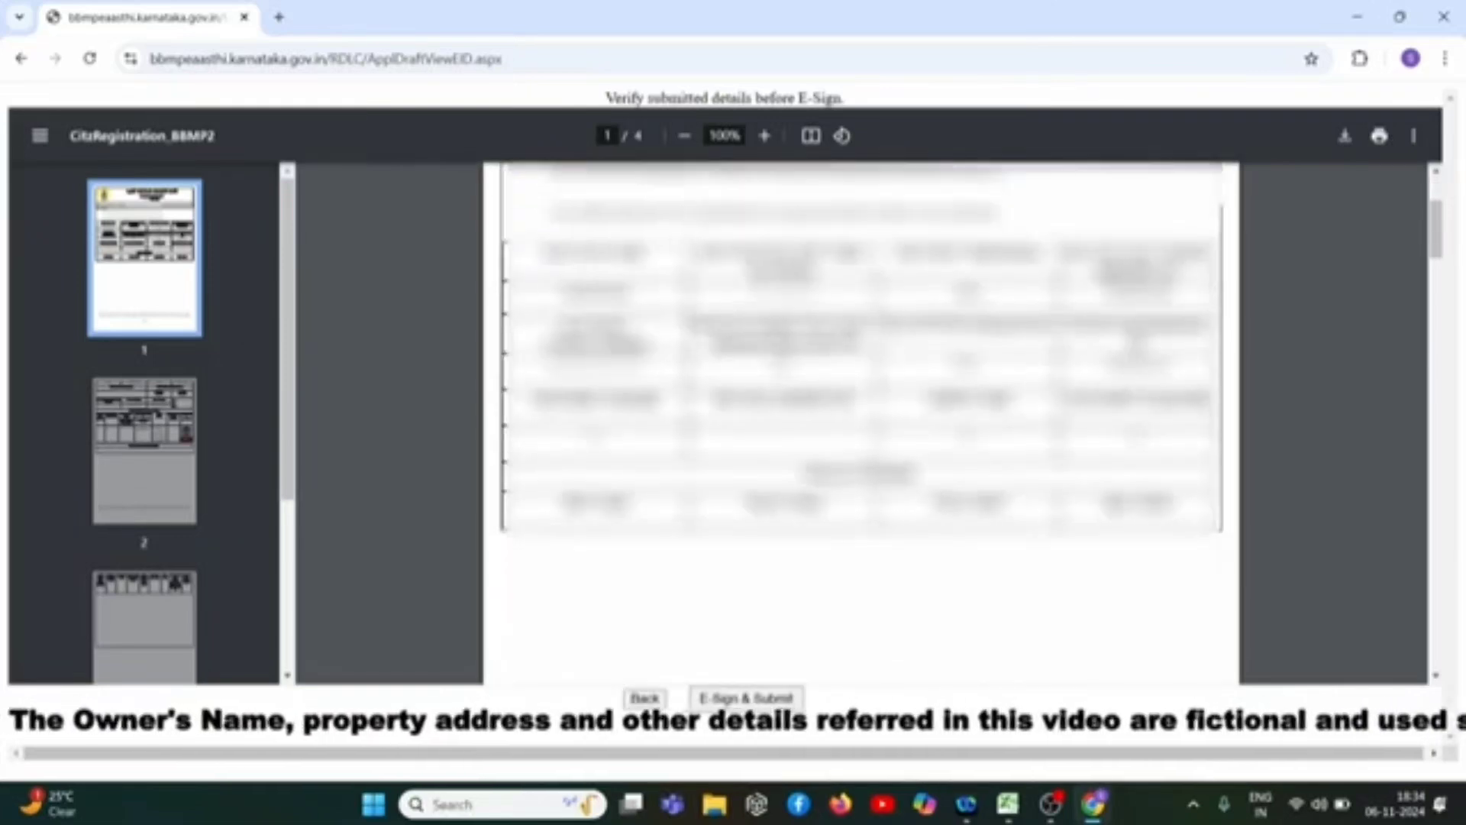
scroll(861, 420, "down", 9)
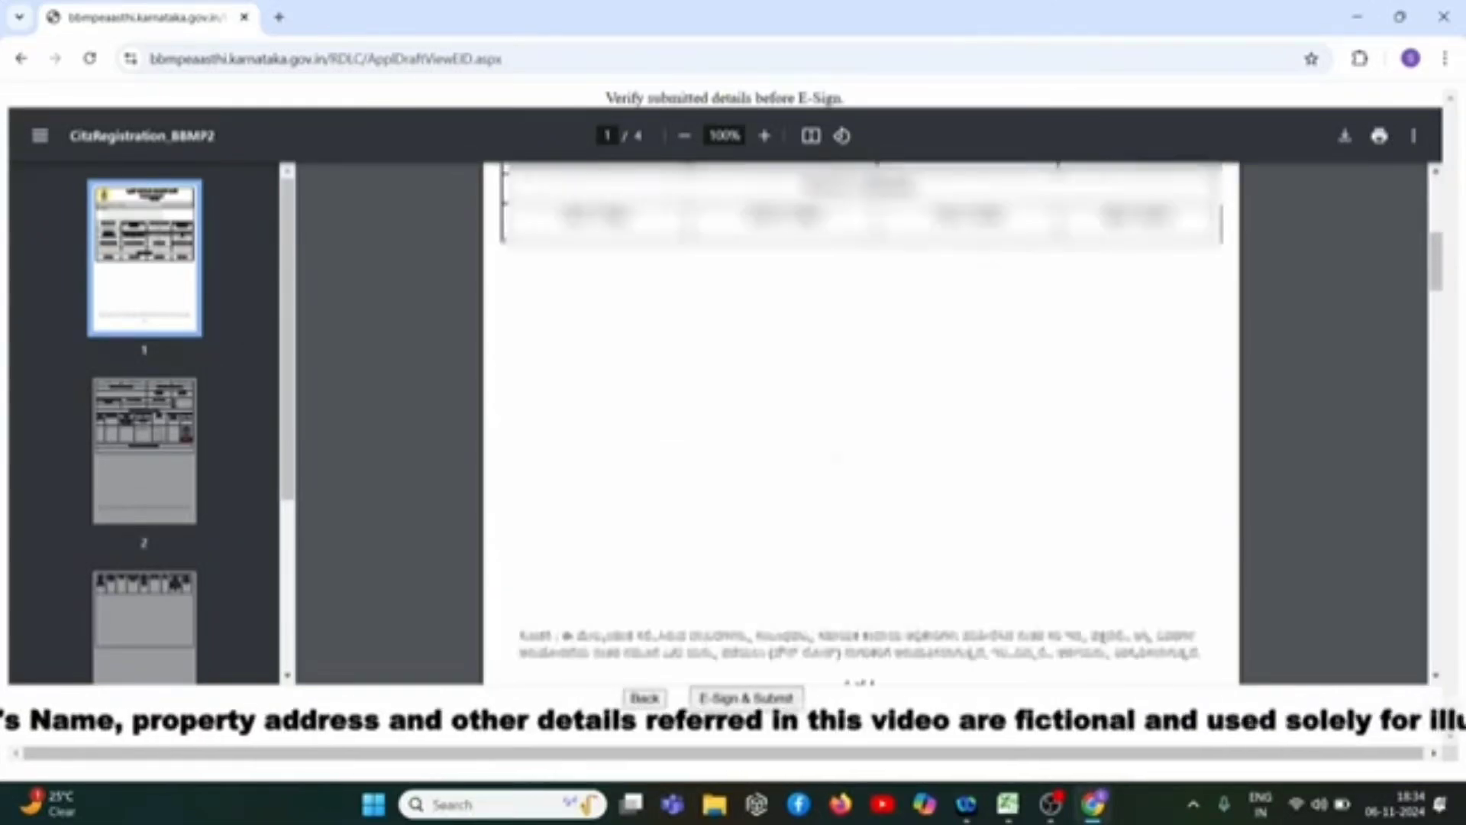
scroll(861, 420, "down", 3)
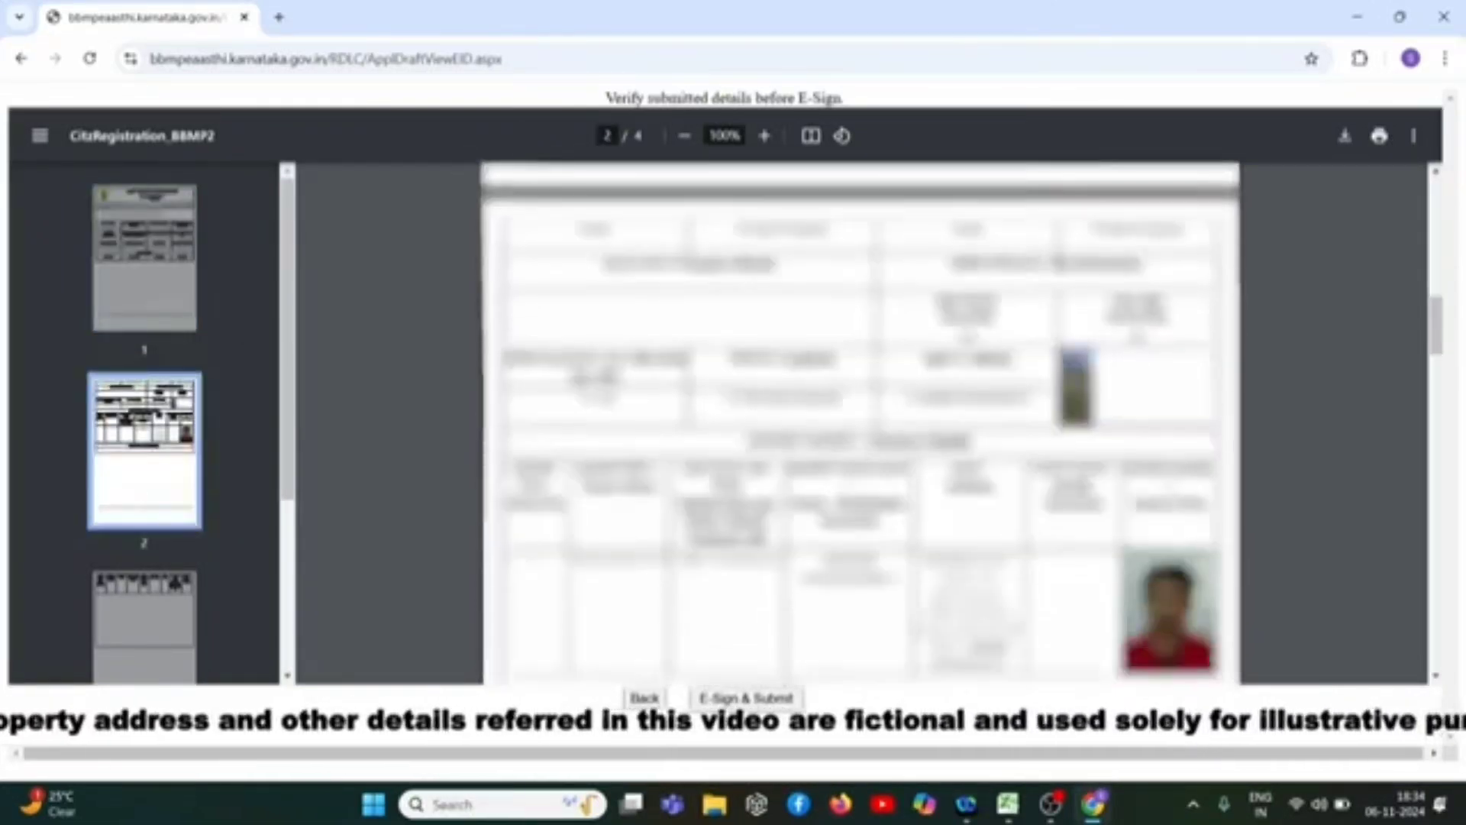
scroll(860, 420, "down", 10)
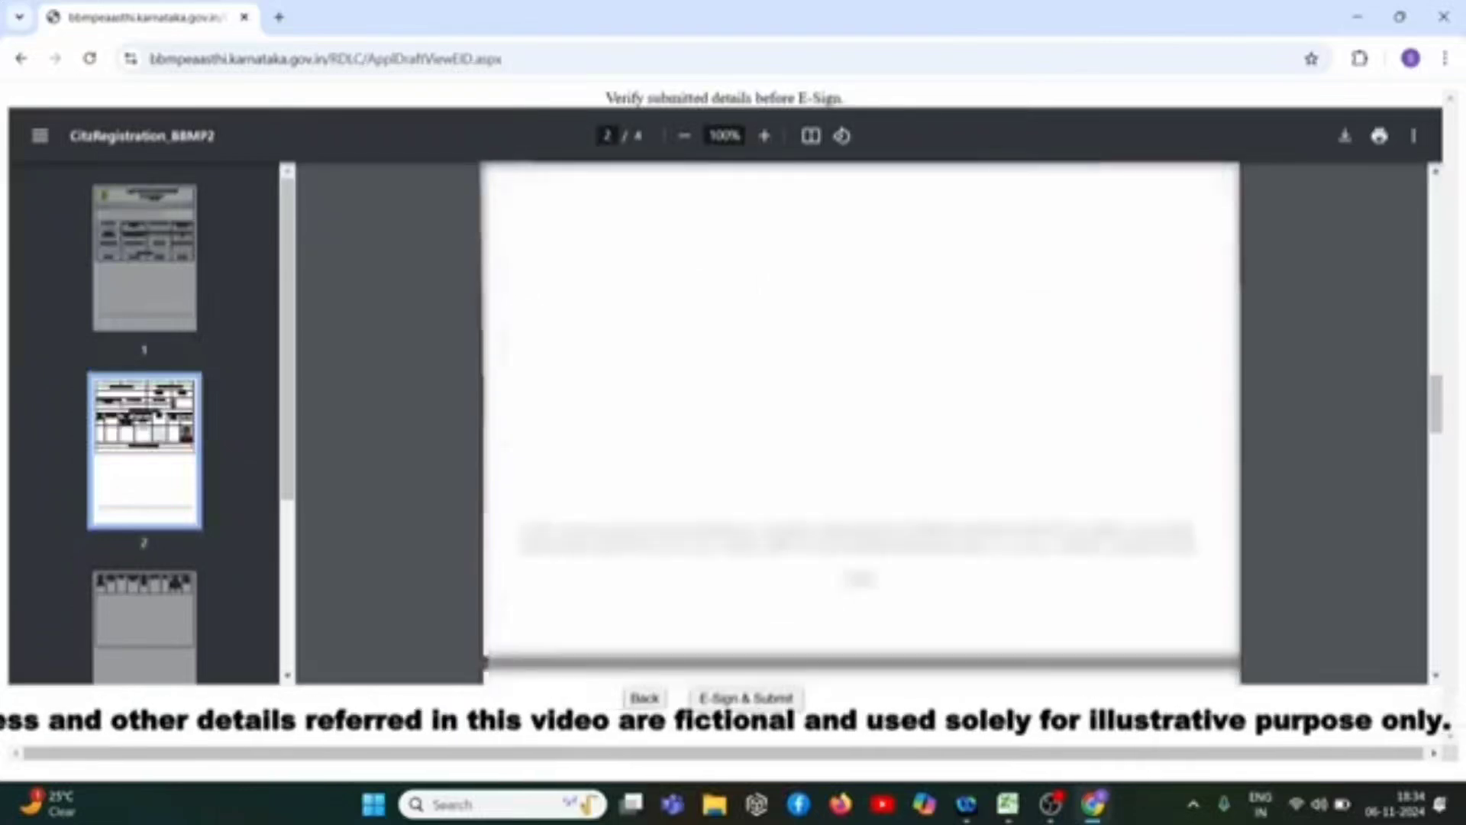
scroll(861, 420, "down", 10)
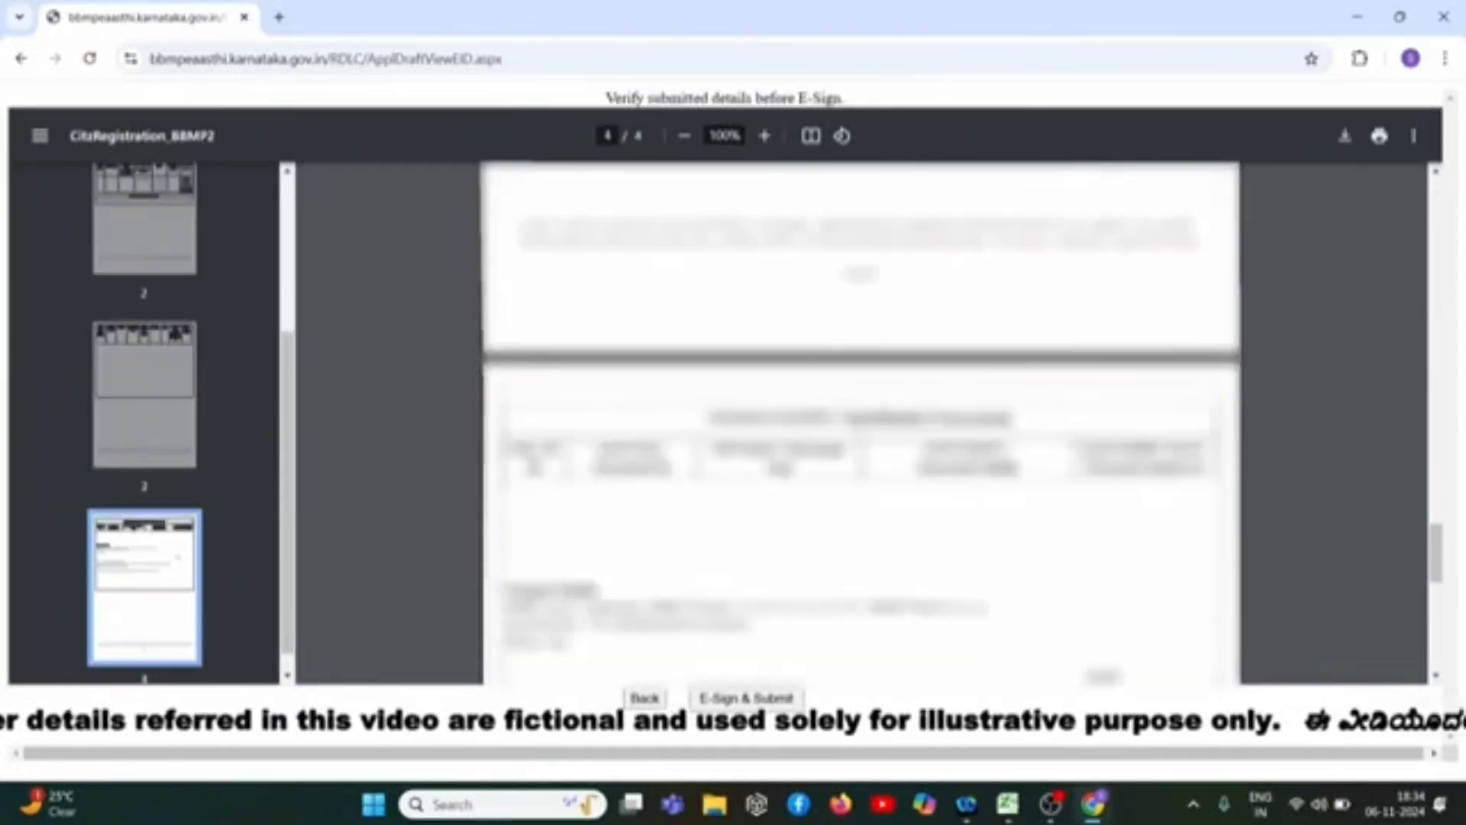
scroll(861, 420, "down", 3)
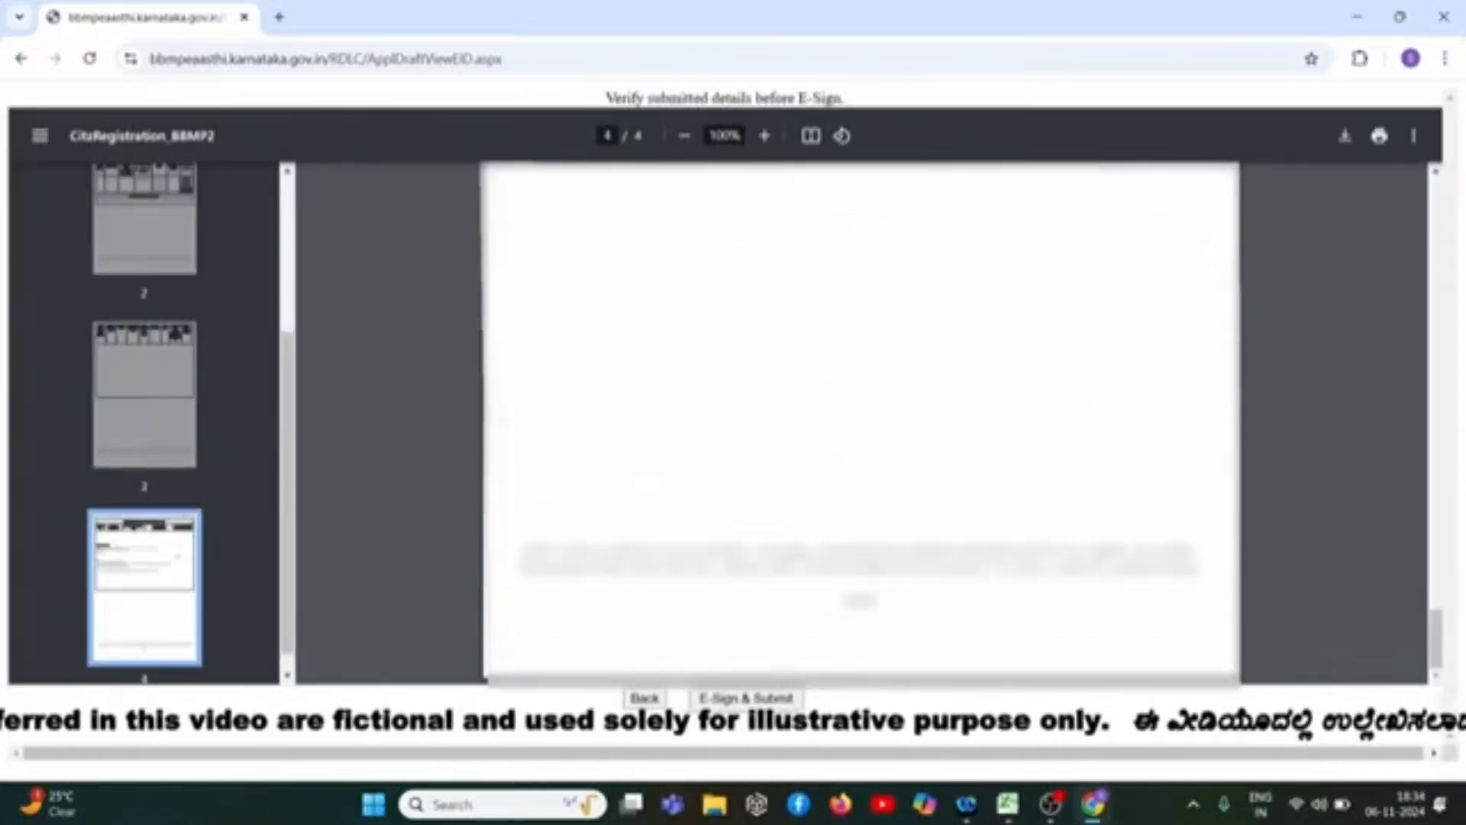
scroll(860, 420, "up", 15)
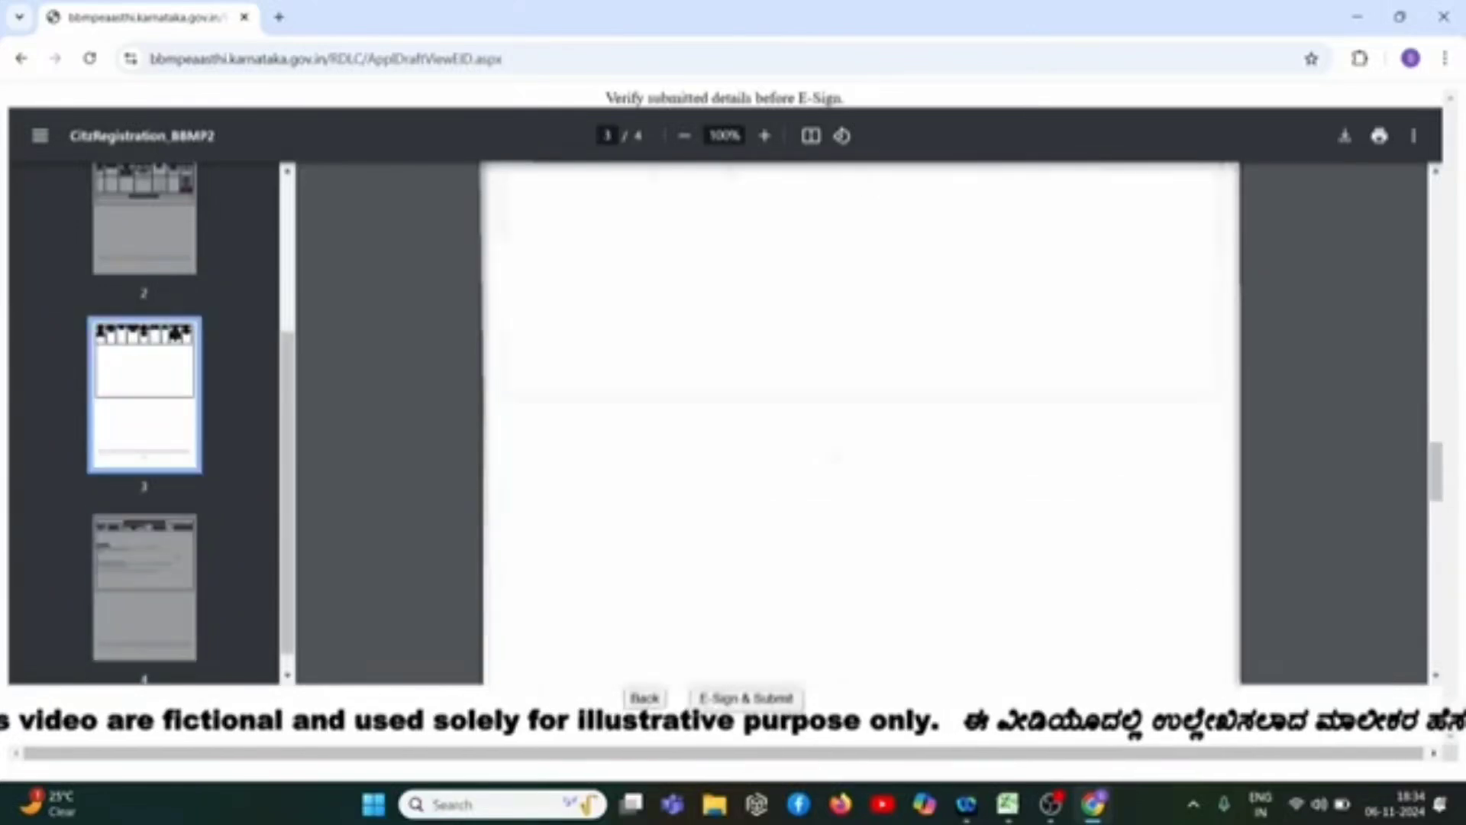
scroll(861, 420, "up", 8)
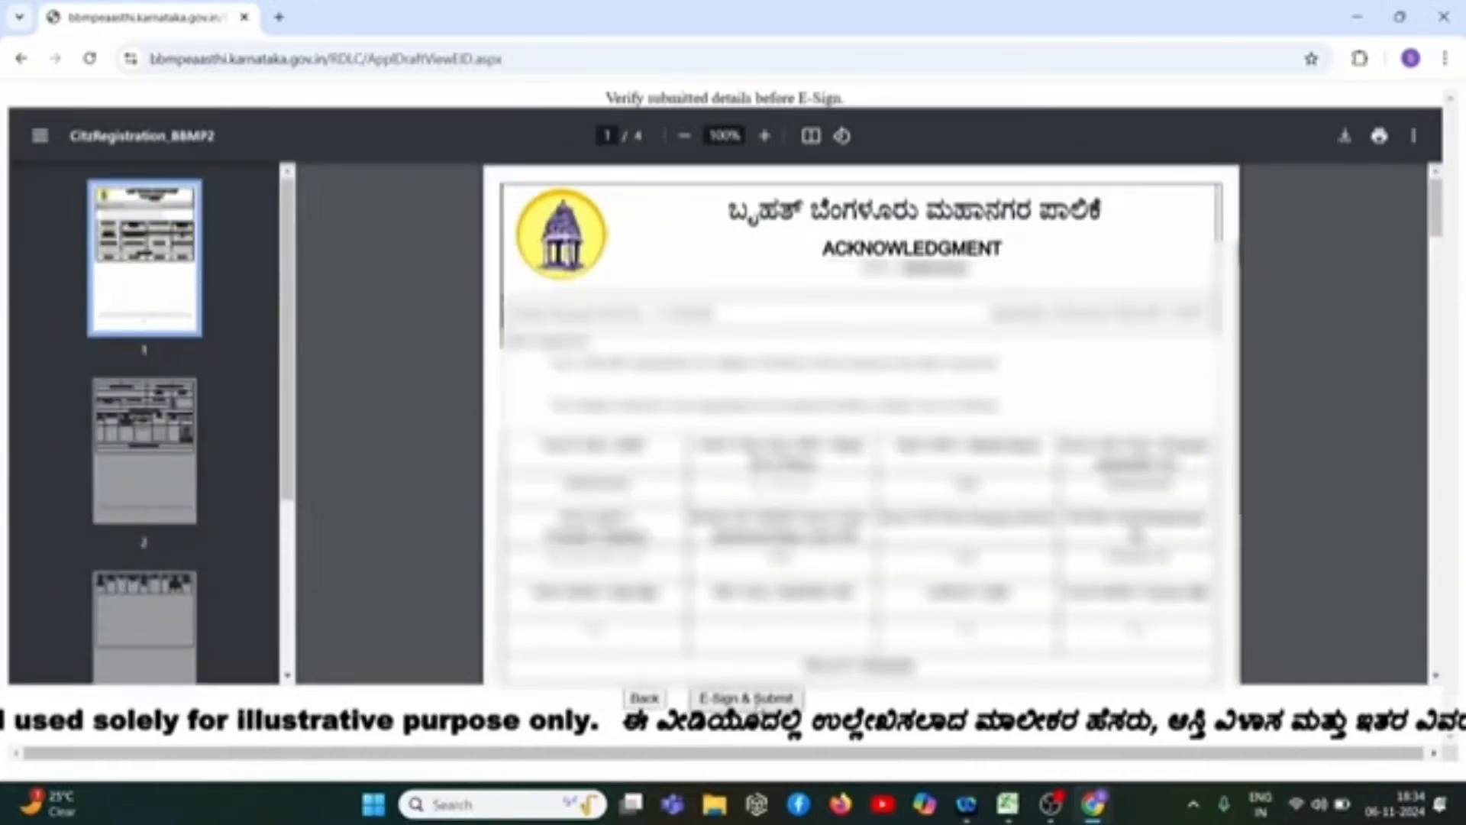
left_click(758, 701)
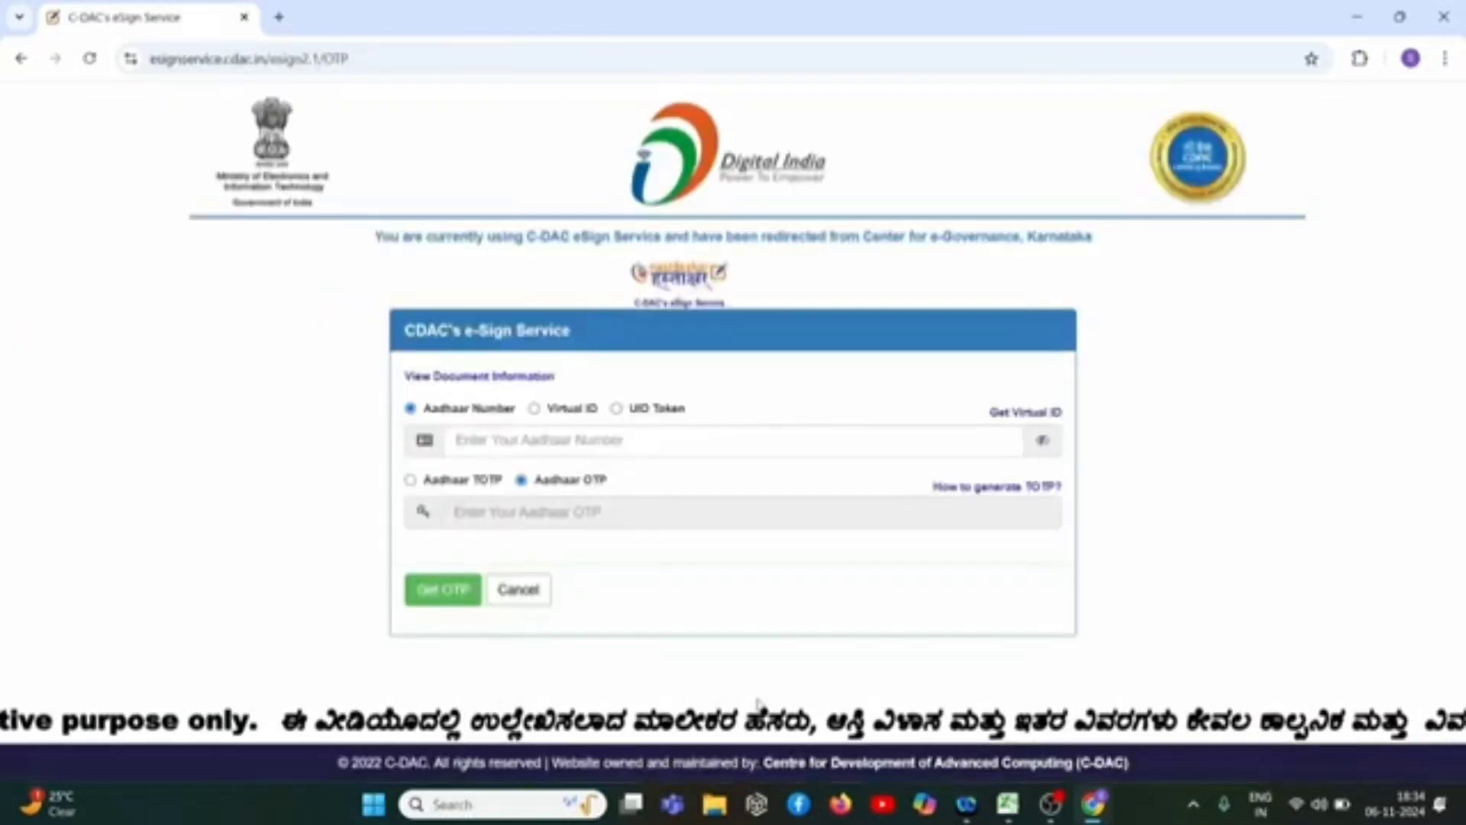
left_click(509, 440)
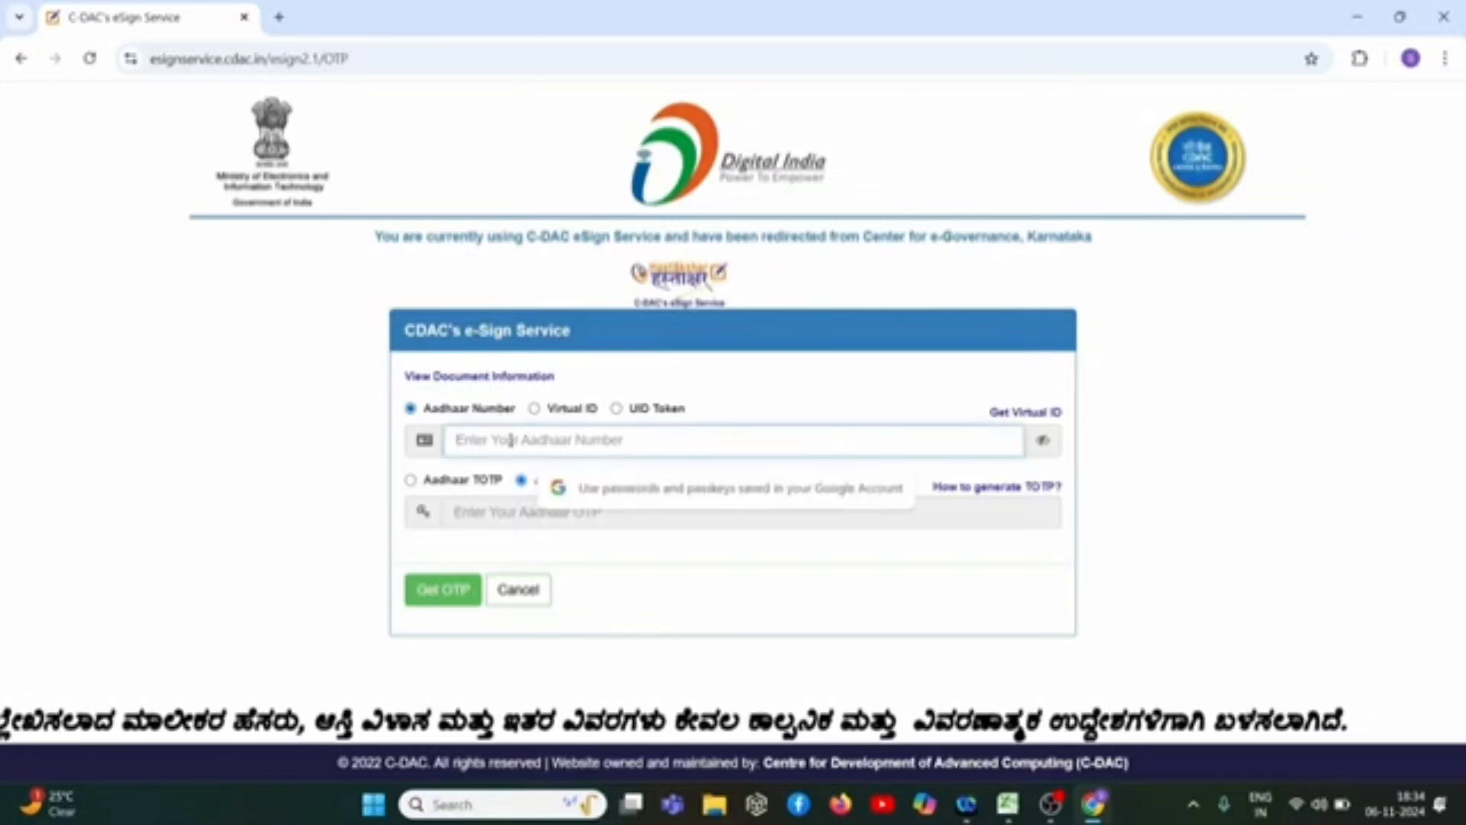